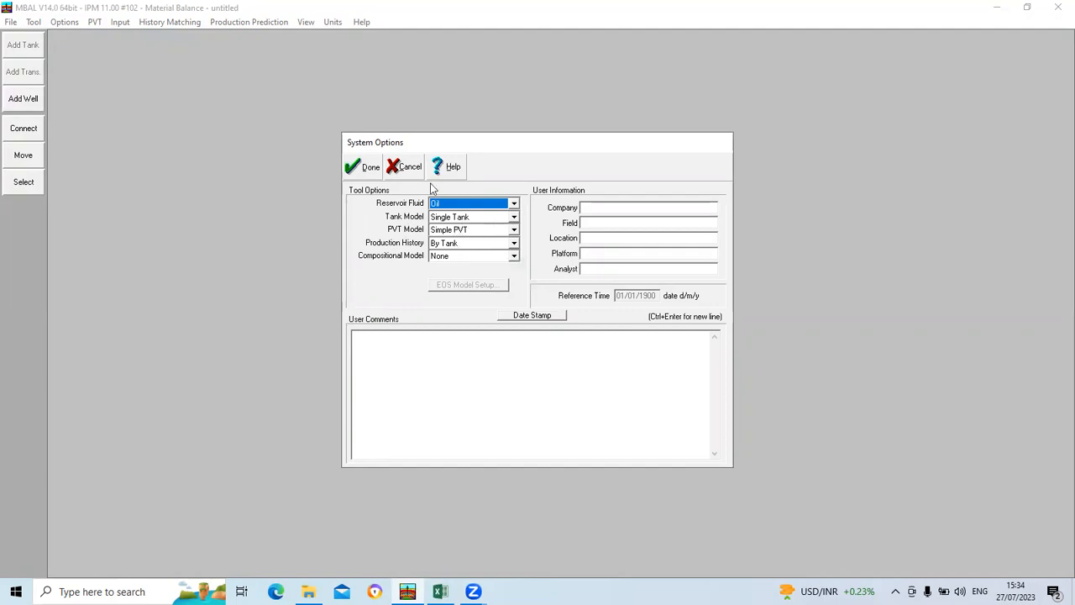
# Step: Accept the system options for an oil reservoir with a single tank and simple PVT
pyautogui.click(361, 166)
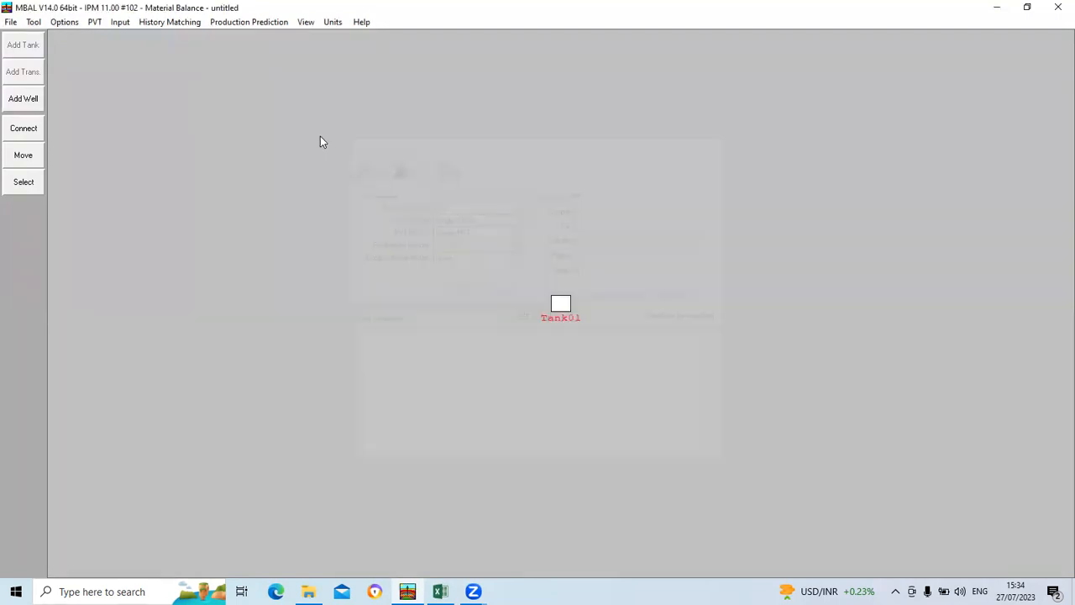
pyautogui.click(94, 22)
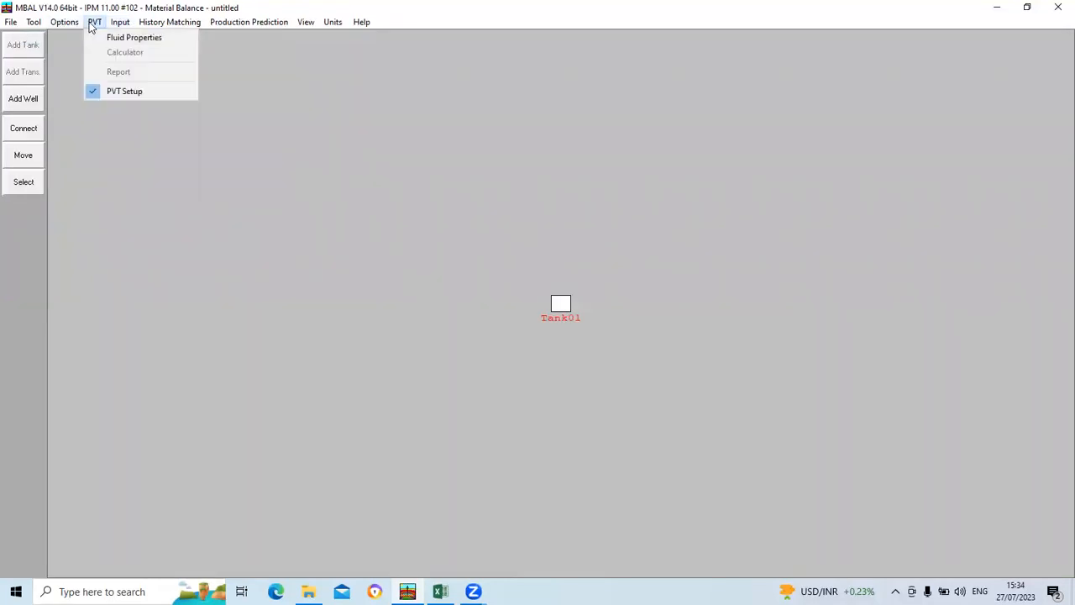
pyautogui.click(113, 38)
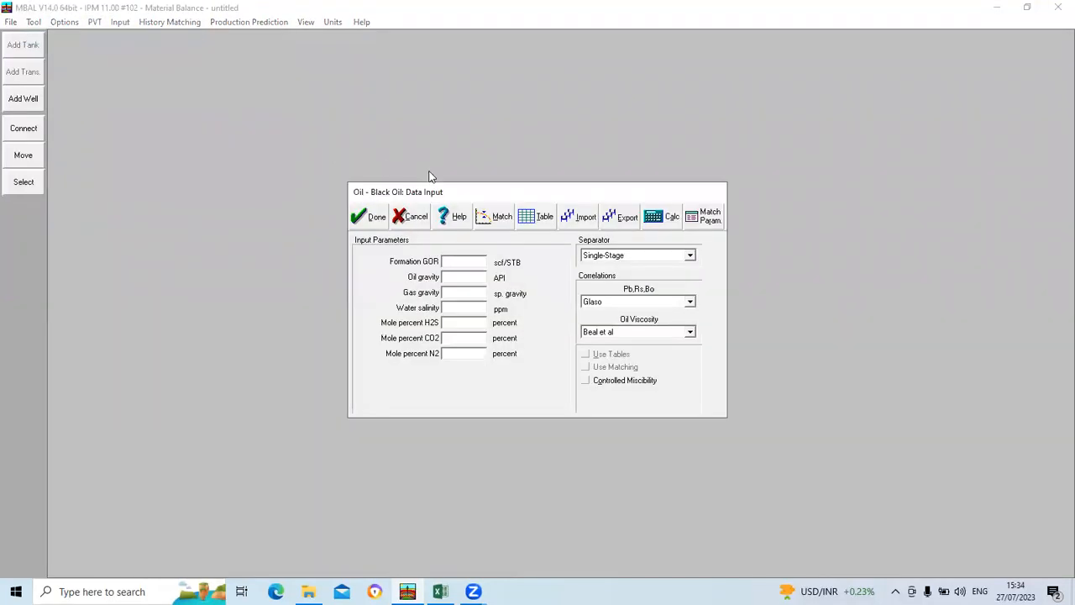
pyautogui.moveTo(468, 195); pyautogui.dragTo(385, 105)
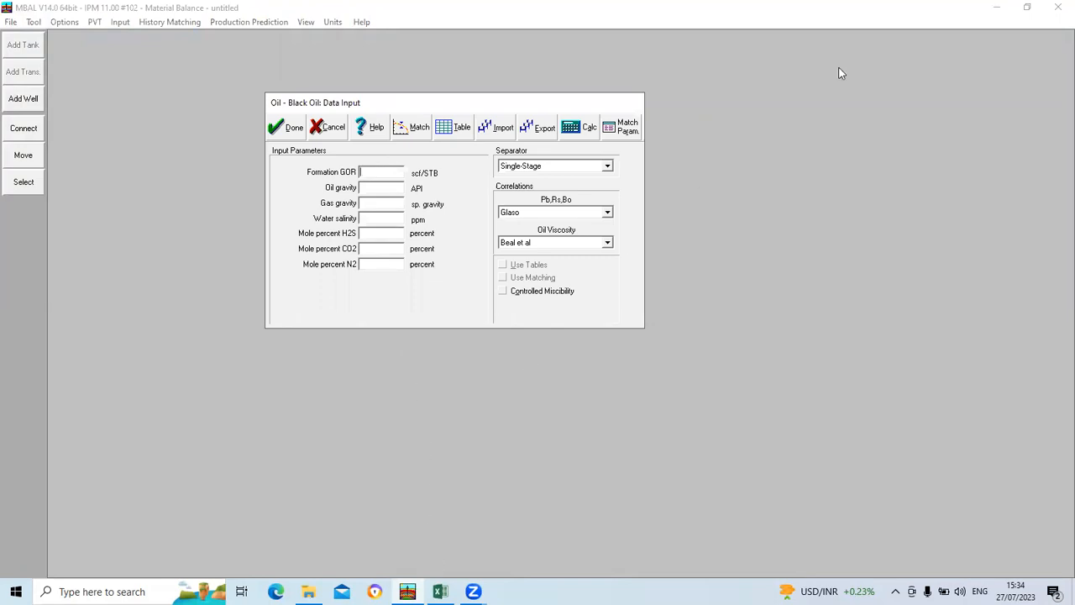
pyautogui.click(1009, 176)
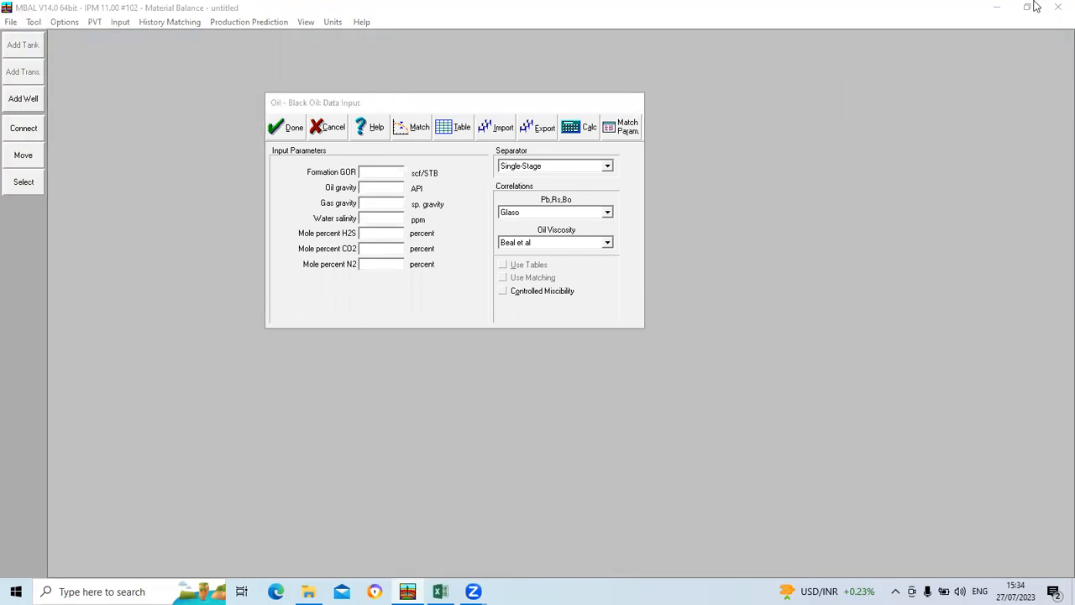
pyautogui.click(1037, 6)
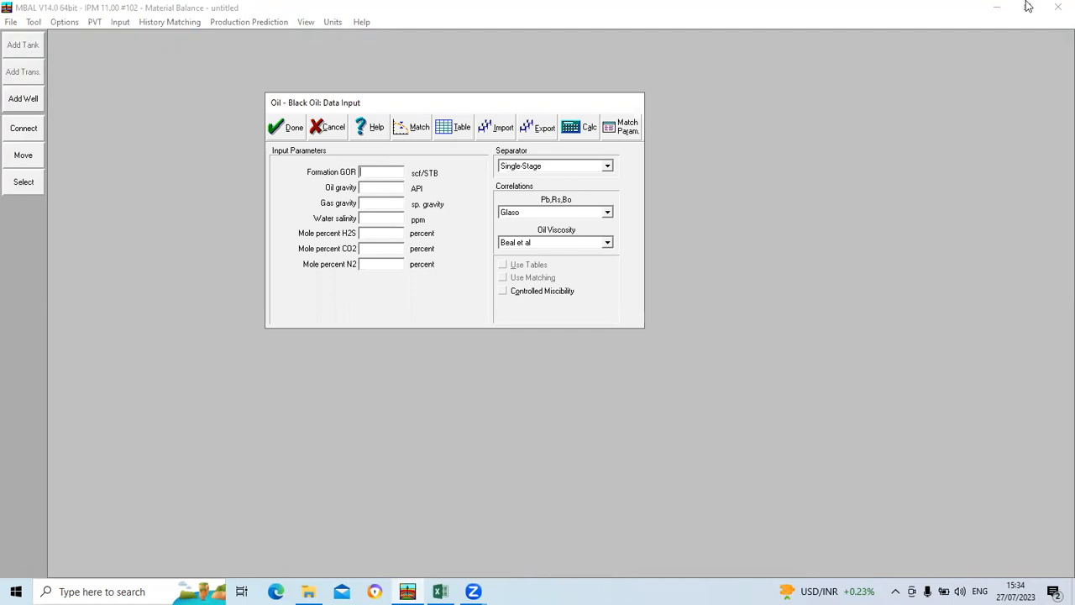
pyautogui.click(976, 71)
pyautogui.click(956, 63)
pyautogui.click(339, 128)
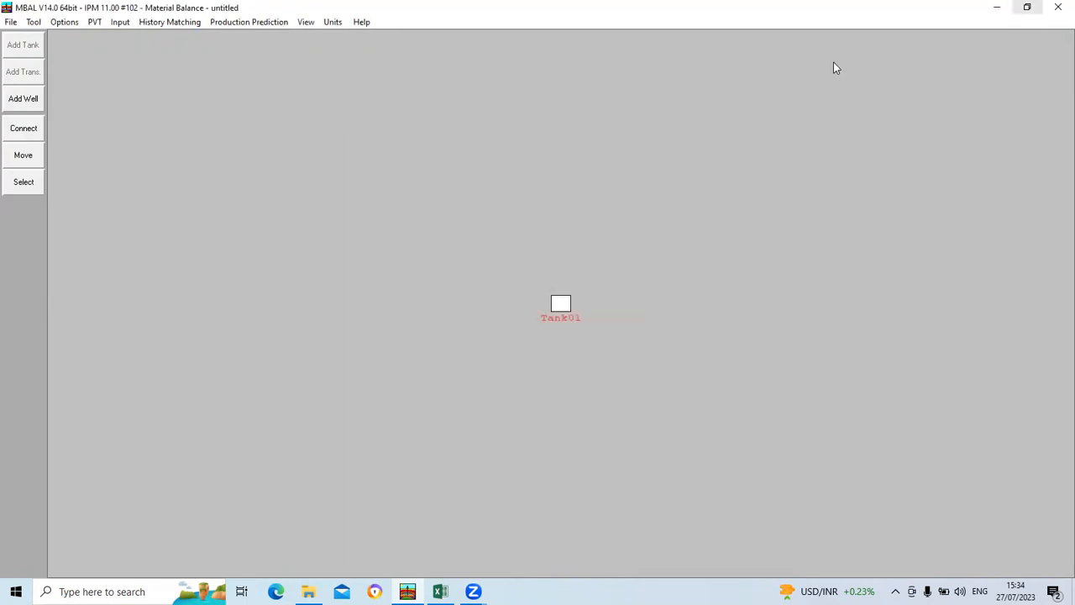
# Step: Restore the MBAL window to a smaller size and place the mbal day 2.xlsx Excel workbook beside it, narrowed to fit
pyautogui.click(1027, 7)
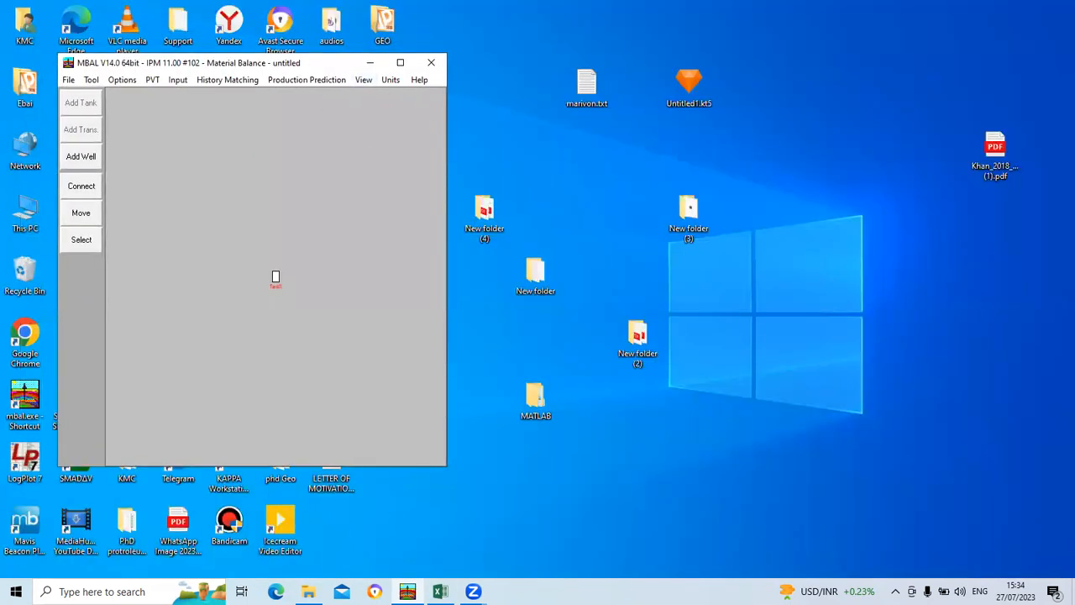
pyautogui.click(440, 591)
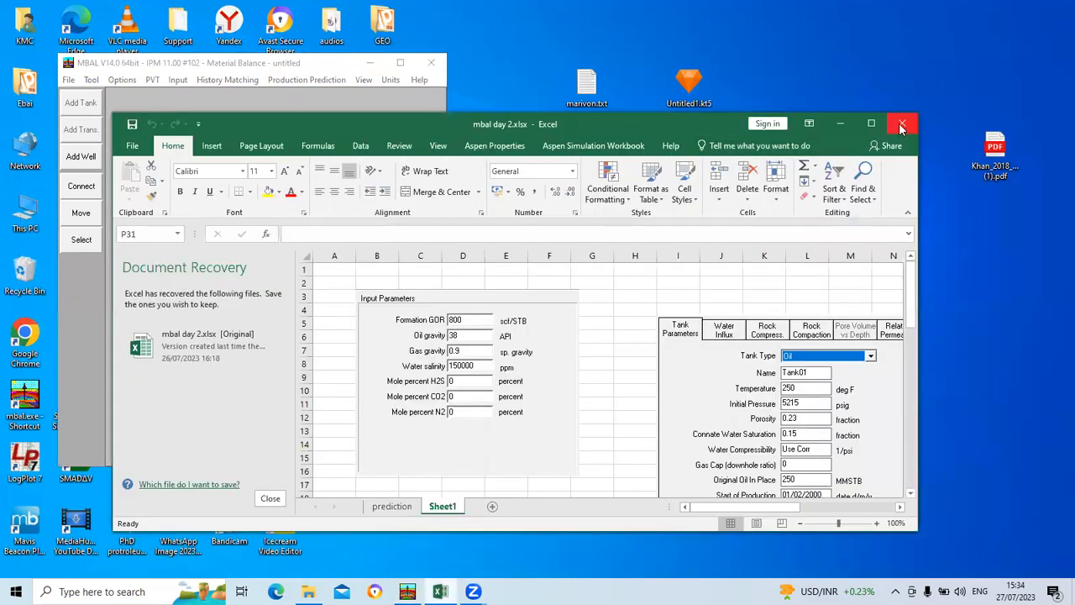
pyautogui.click(874, 124)
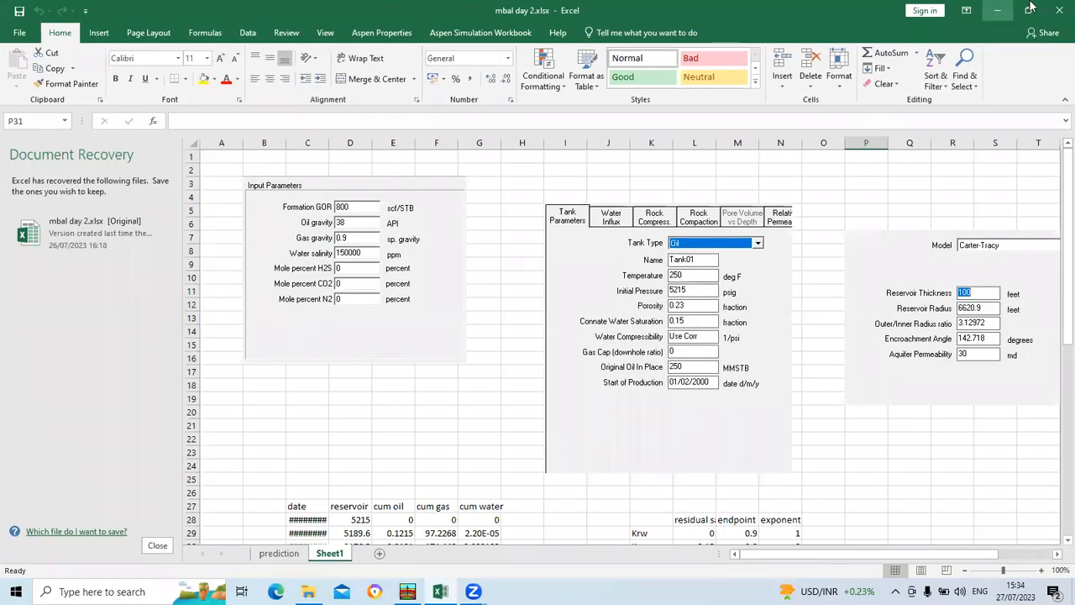
pyautogui.click(1030, 9)
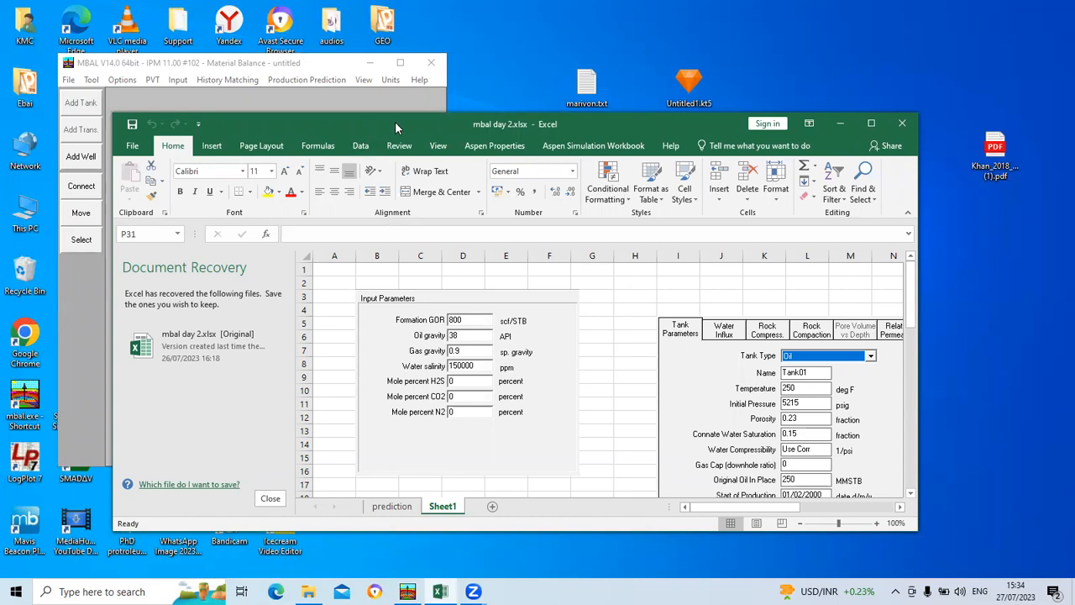
pyautogui.moveTo(400, 119); pyautogui.dragTo(591, 107)
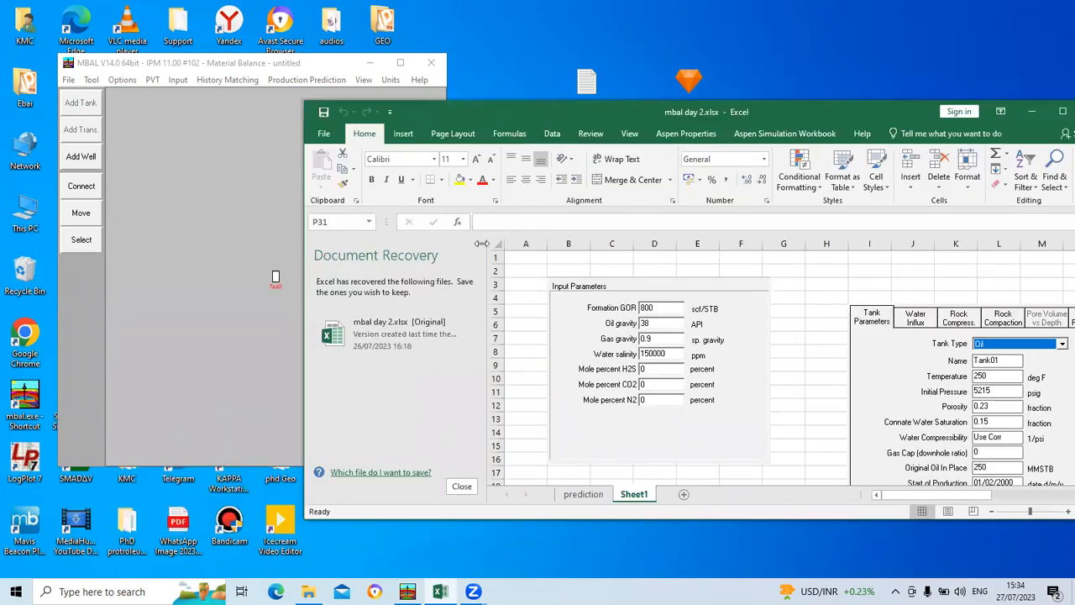
pyautogui.moveTo(300, 259); pyautogui.dragTo(482, 260)
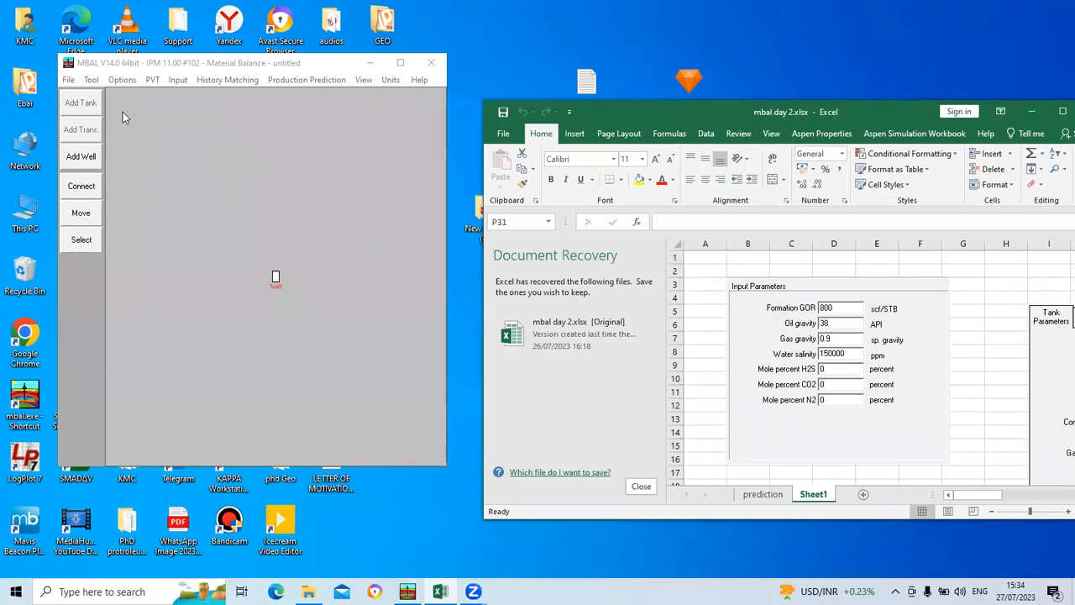
# Step: In the black-oil fluid properties, enter a formation GOR of 800 scf/STB and an oil gravity of 38 API
pyautogui.click(152, 80)
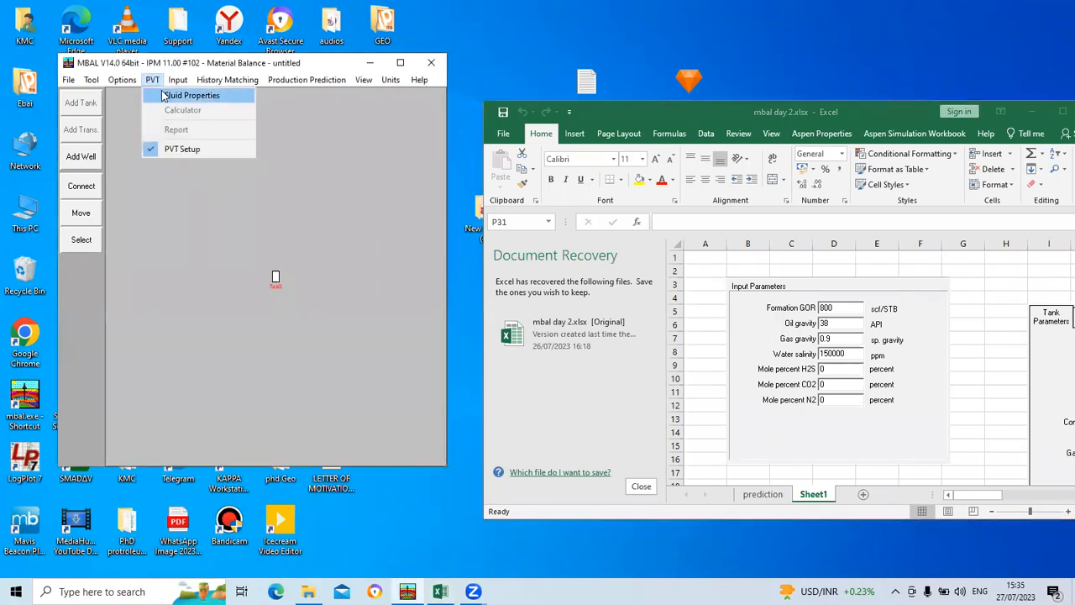
pyautogui.click(162, 95)
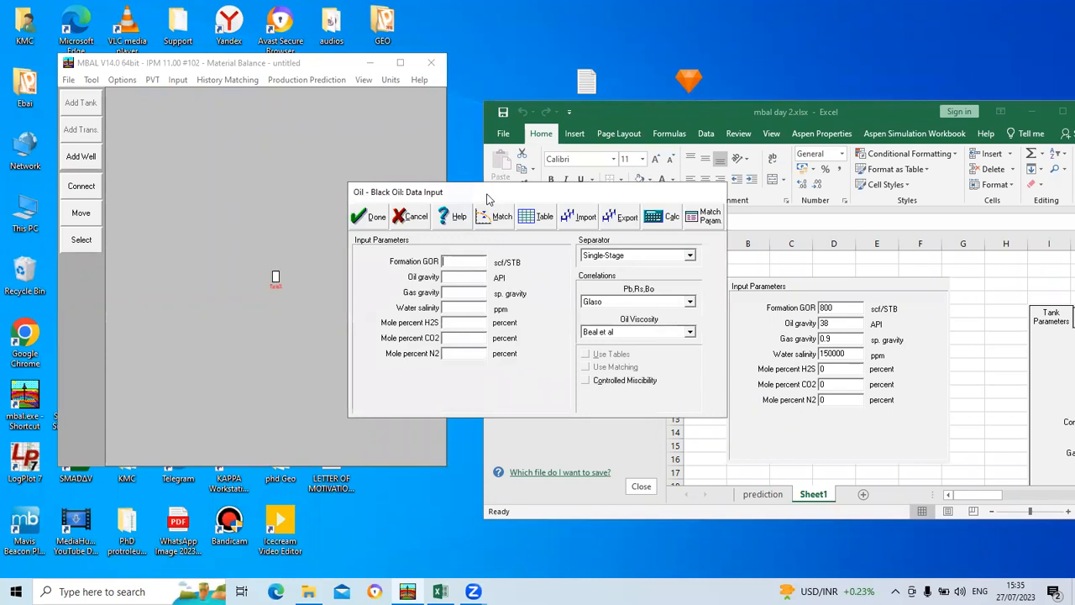
pyautogui.moveTo(490, 199); pyautogui.dragTo(244, 178)
pyautogui.click(200, 243)
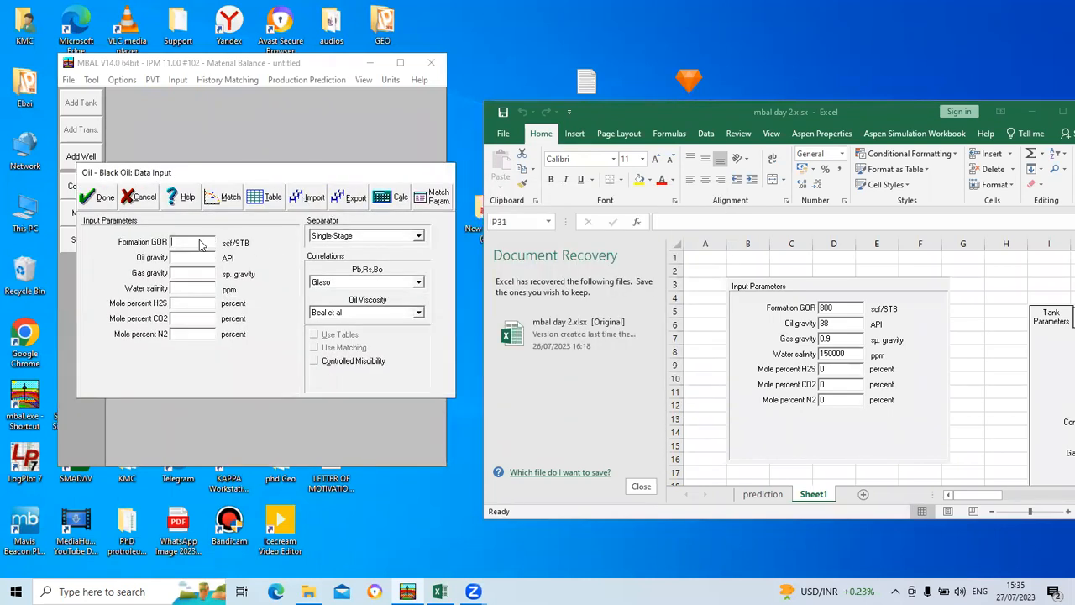
pyautogui.write('800')
pyautogui.click(192, 260)
pyautogui.write('38')
# Step: Set the gas gravity to 0.9 and the water salinity to 150000 ppm
pyautogui.click(190, 275)
pyautogui.write('0.9')
pyautogui.click(184, 290)
pyautogui.write('150000')
# Step: Set the mole percents of H2S, CO2 and N2 to 0
pyautogui.click(177, 304)
pyautogui.write('0')
pyautogui.click(180, 320)
pyautogui.write('00')
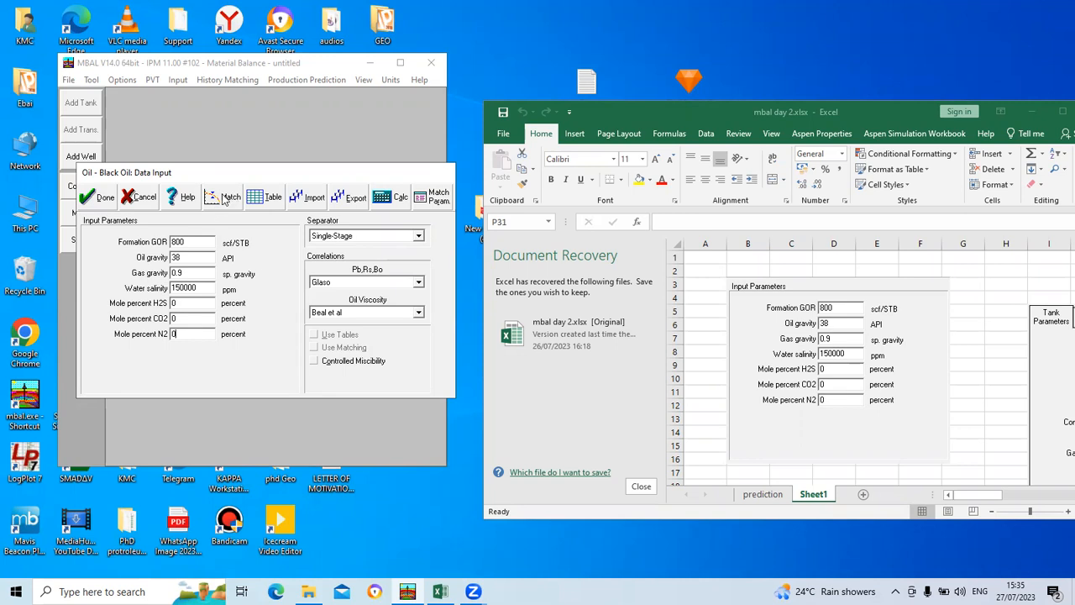
# Step: View the black-oil matching table, leave it without entering data, and accept the fluid properties
pyautogui.click(225, 199)
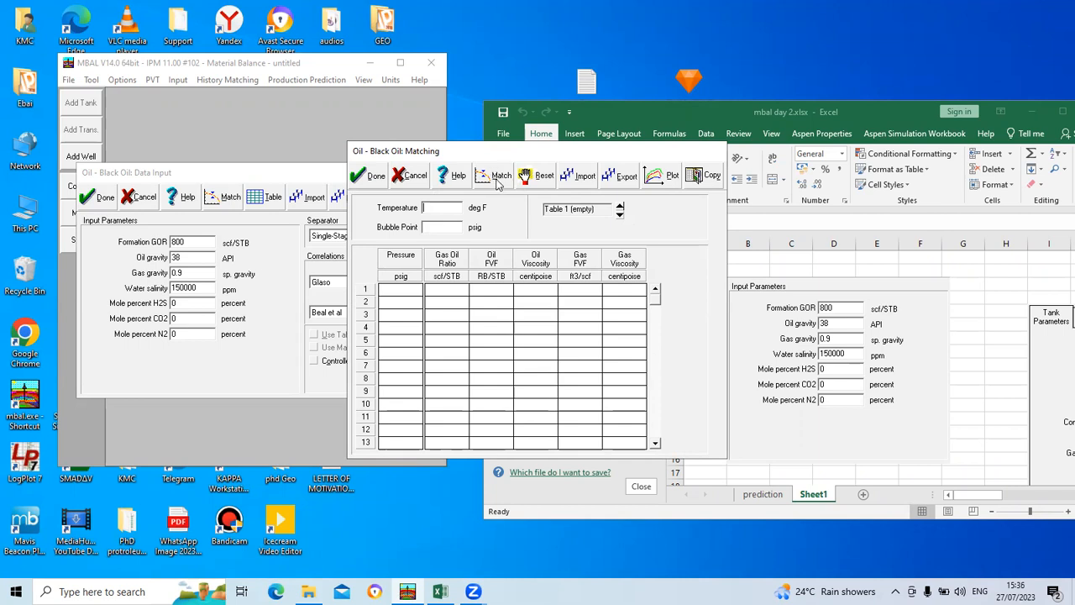
pyautogui.click(409, 176)
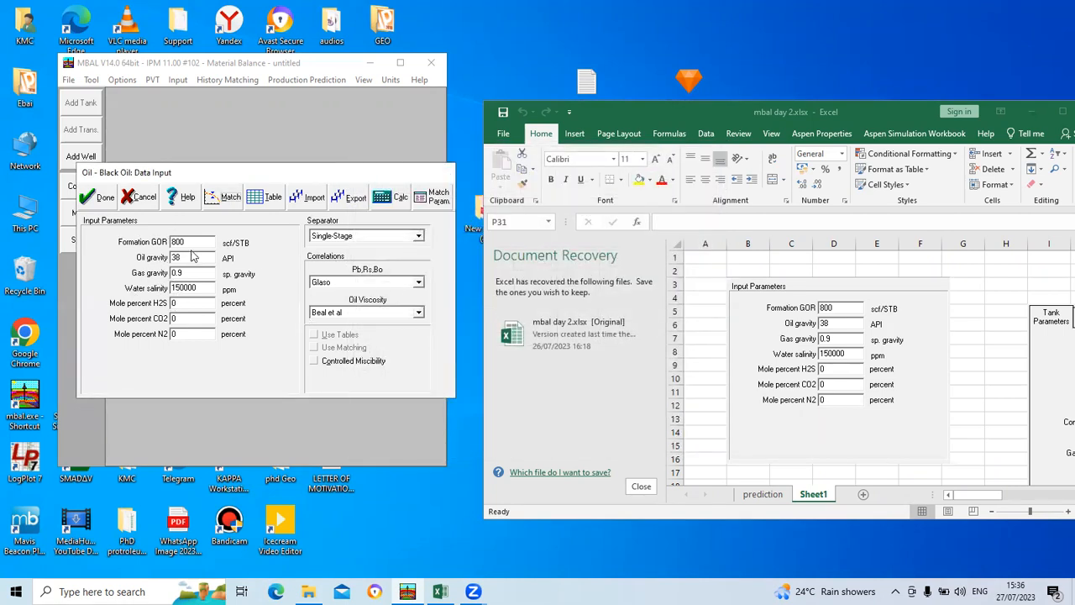
pyautogui.click(96, 200)
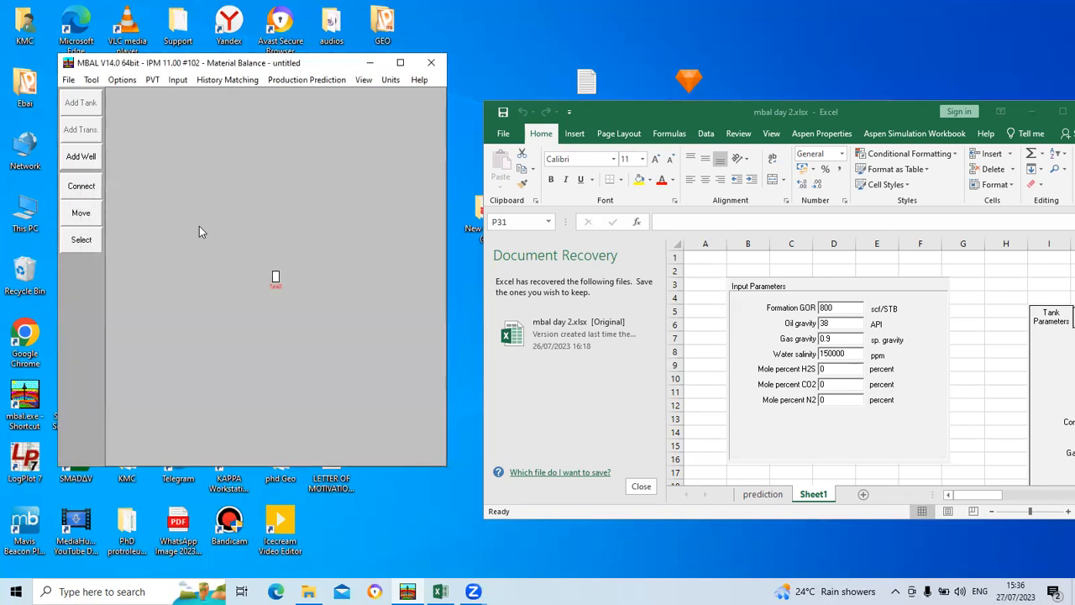
# Step: Open the tank input data beside the workbook and rename the tank as reservoir 1
pyautogui.click(177, 79)
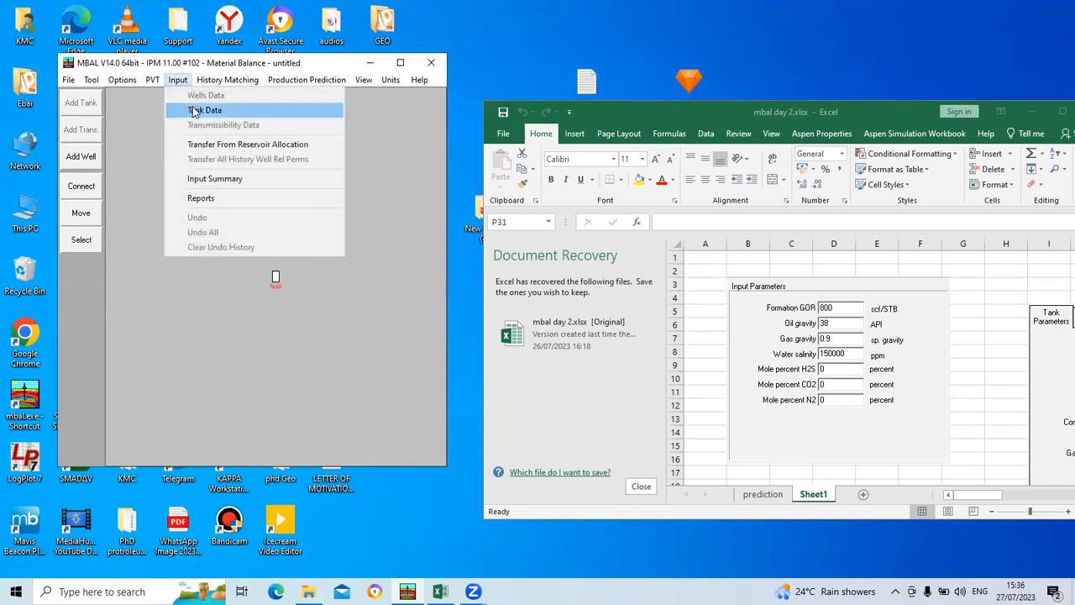
pyautogui.click(194, 111)
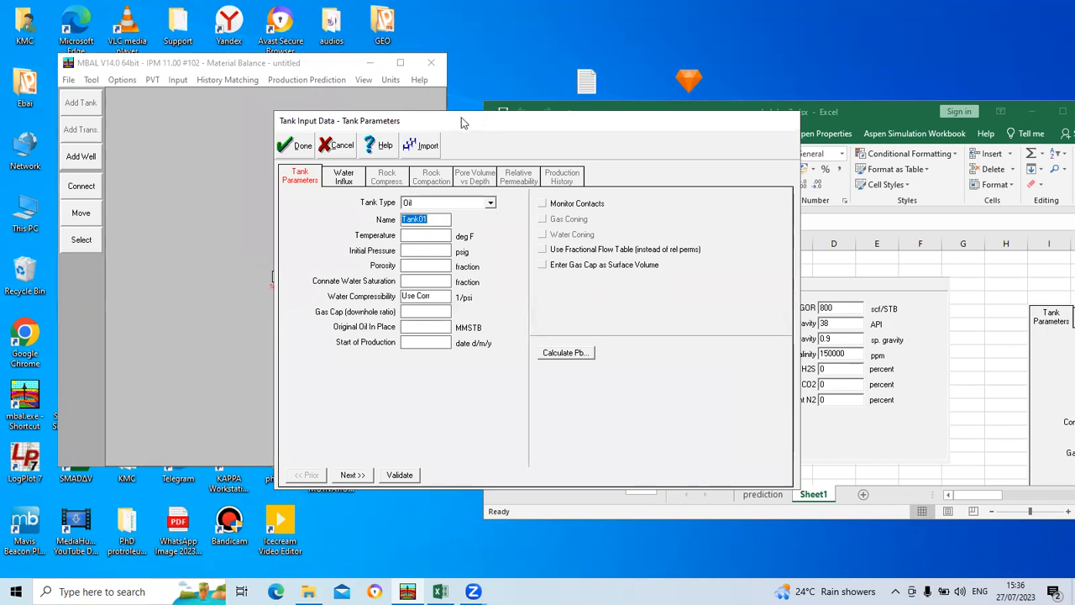
pyautogui.click(606, 110)
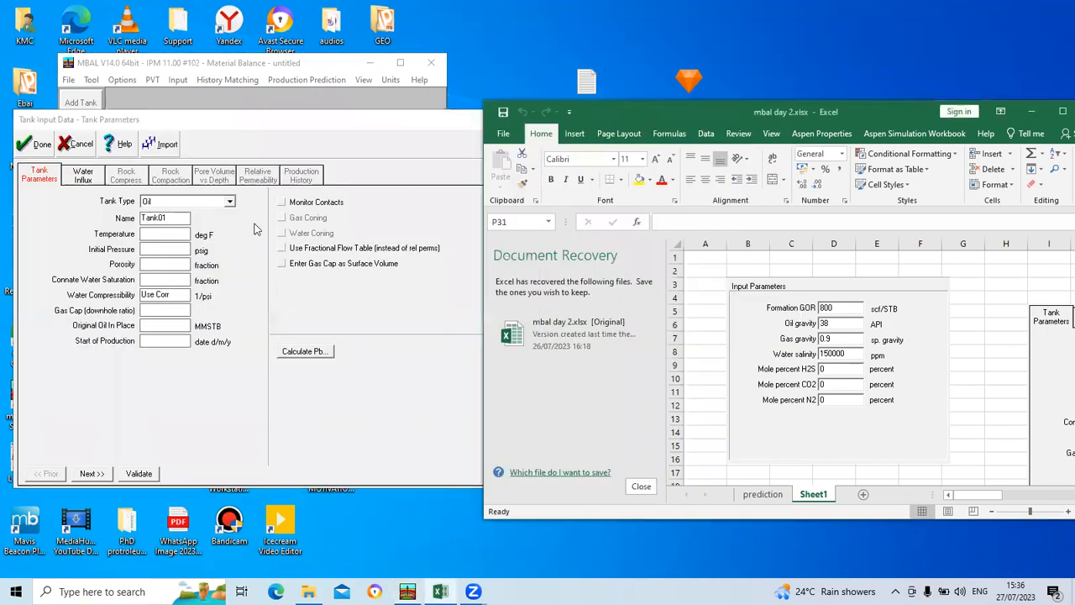
pyautogui.click(175, 218)
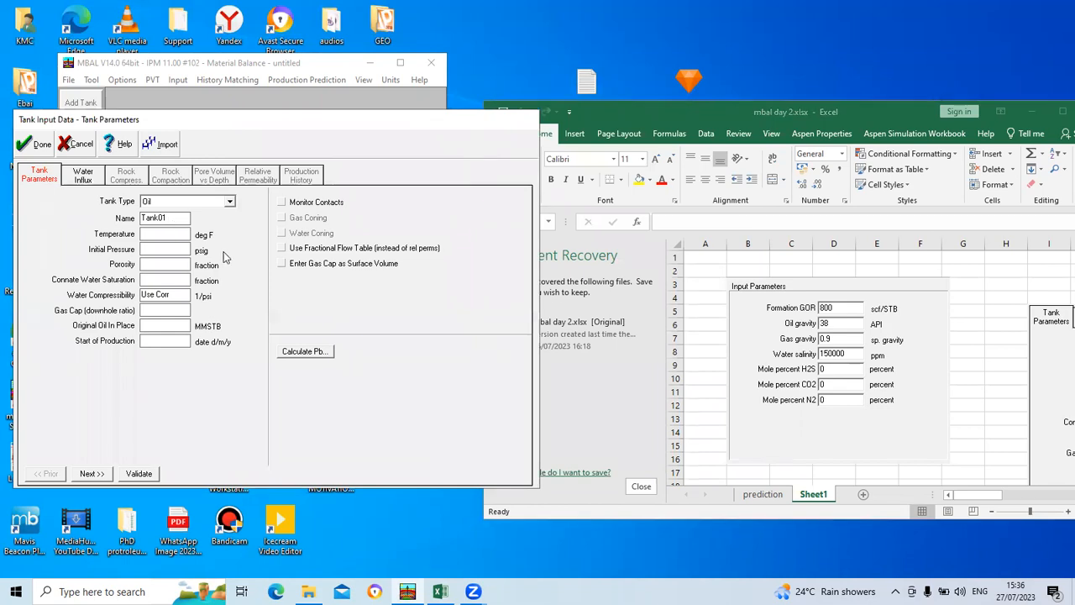
pyautogui.press('BackSpace')
pyautogui.press('BackSpace')
pyautogui.press('BackSpace')
pyautogui.press('BackSpace')
pyautogui.press('BackSpace')
pyautogui.write('reservo')
# Step: With the workbook's tank parameters in view for reference, set the tank temperature to 210 deg F and the initial pressure to 5500 psig
pyautogui.click(171, 239)
pyautogui.click(972, 499)
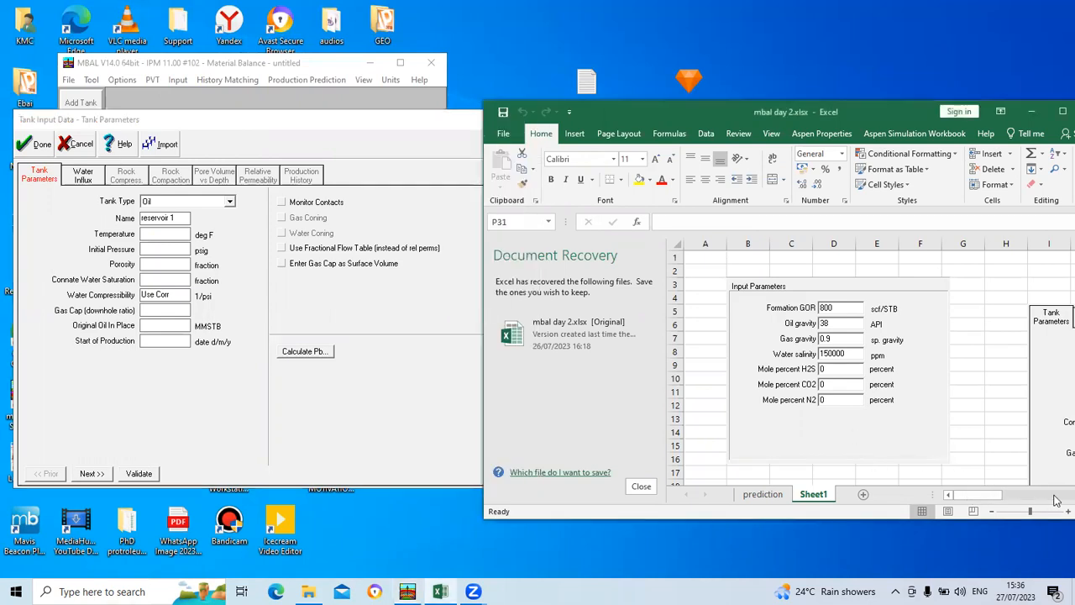
pyautogui.moveTo(990, 495); pyautogui.dragTo(1028, 496)
pyautogui.scroll(-1, 915, 415)
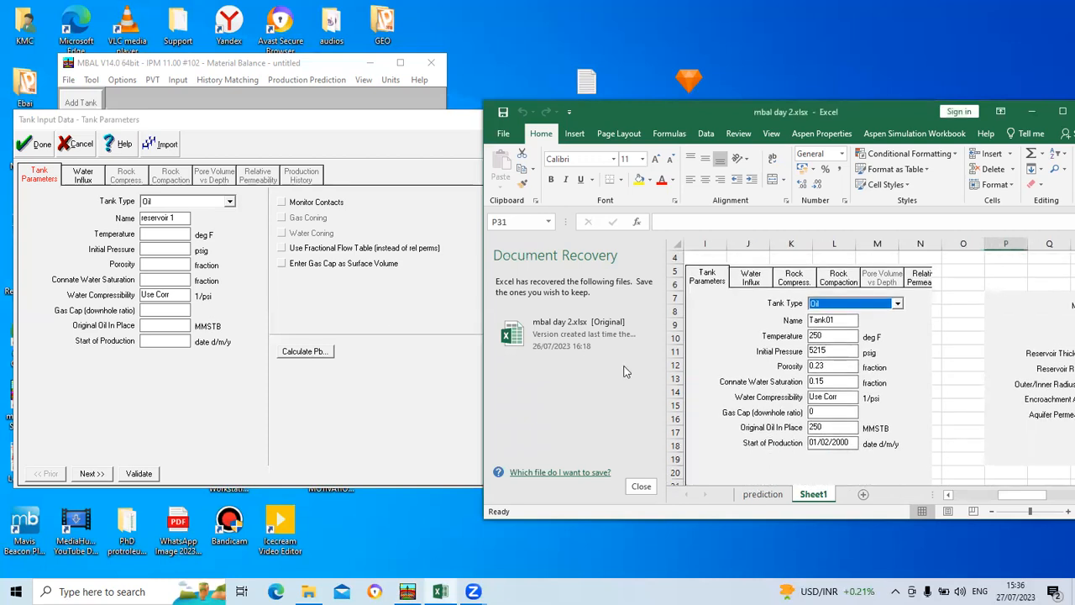
pyautogui.click(162, 236)
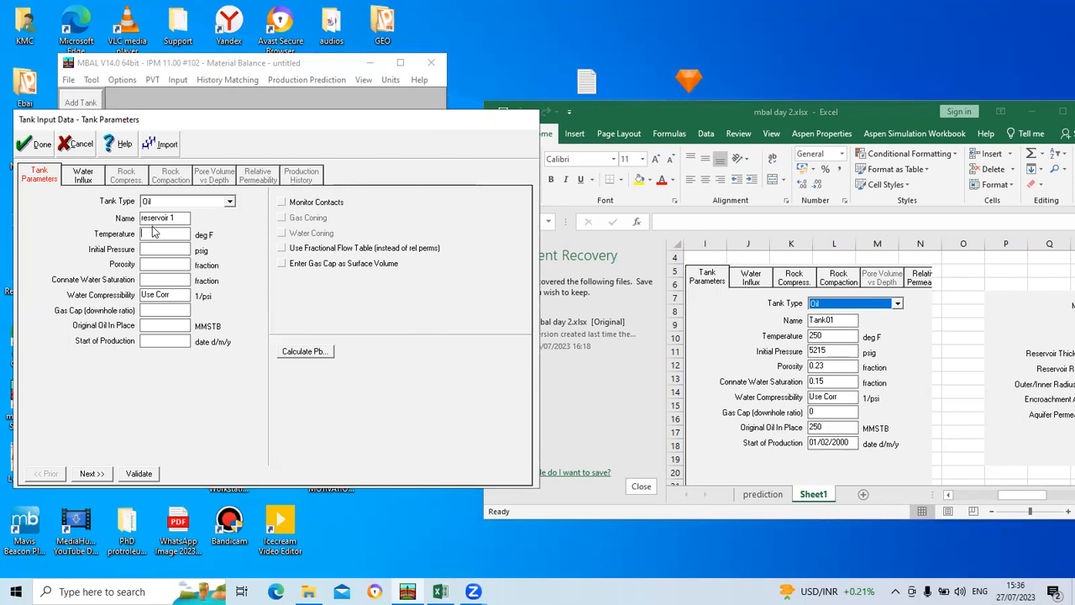
pyautogui.write('210')
pyautogui.click(165, 250)
pyautogui.write('5500')
# Step: Set the tank's porosity to 0.20 and its connate water saturation to 0.15
pyautogui.click(163, 264)
pyautogui.write('0.20')
pyautogui.click(171, 281)
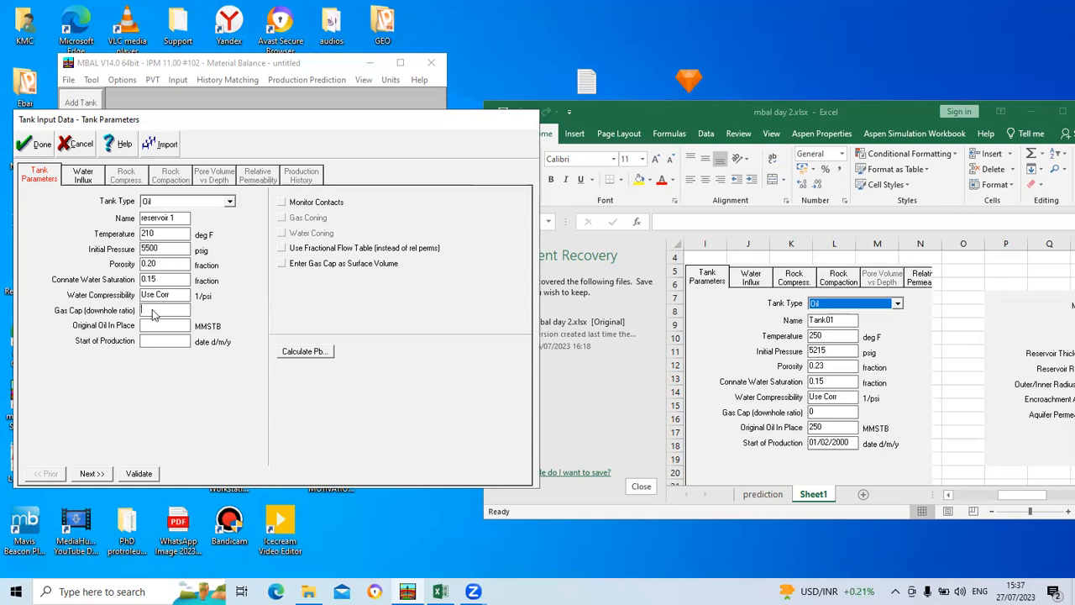
# Step: Set the gas cap ratio to 0, original oil in place to 220 MMSTB and start of production to 01/02/2000
pyautogui.click(154, 314)
pyautogui.write('0')
pyautogui.write('220')
pyautogui.write('01/')
pyautogui.write('0')
pyautogui.write('2/200')
pyautogui.write('0')
# Step: Proceed to the tank's water influx data and choose the Carter-Tracy aquifer model
pyautogui.click(91, 474)
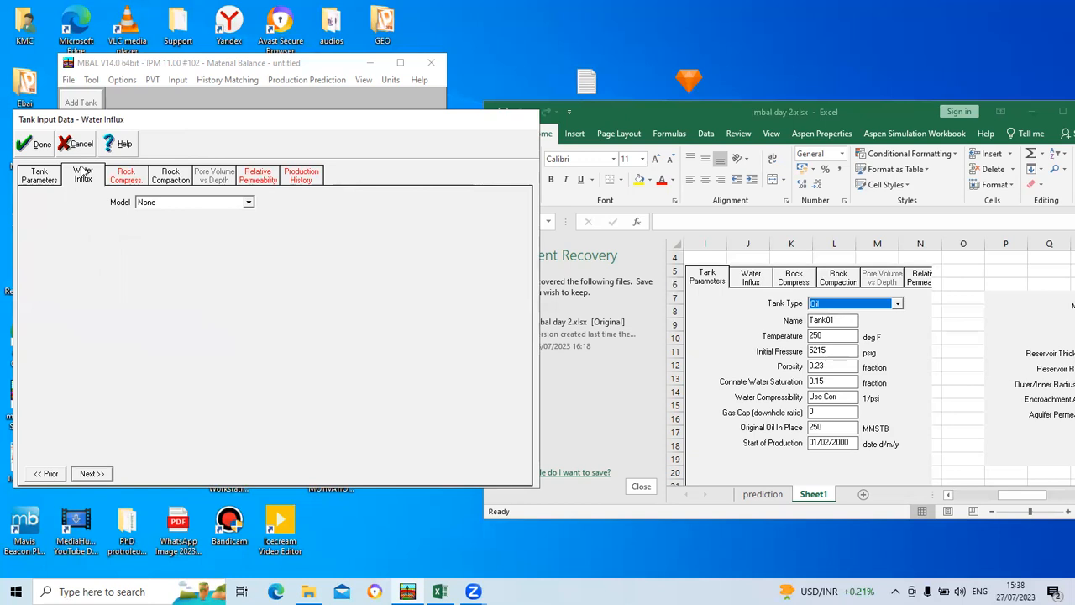
pyautogui.click(248, 202)
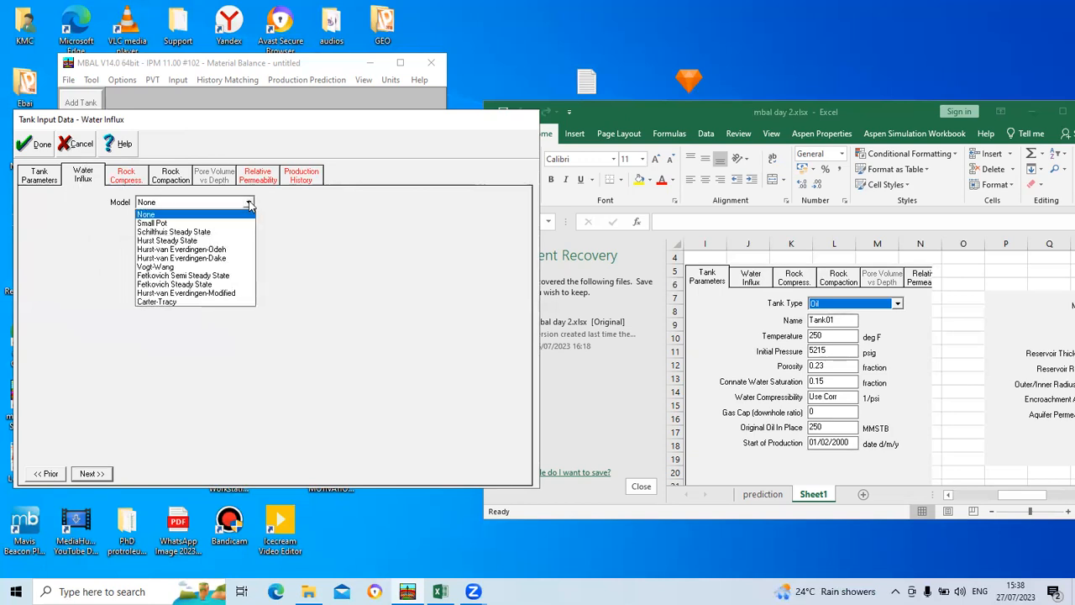
pyautogui.click(212, 302)
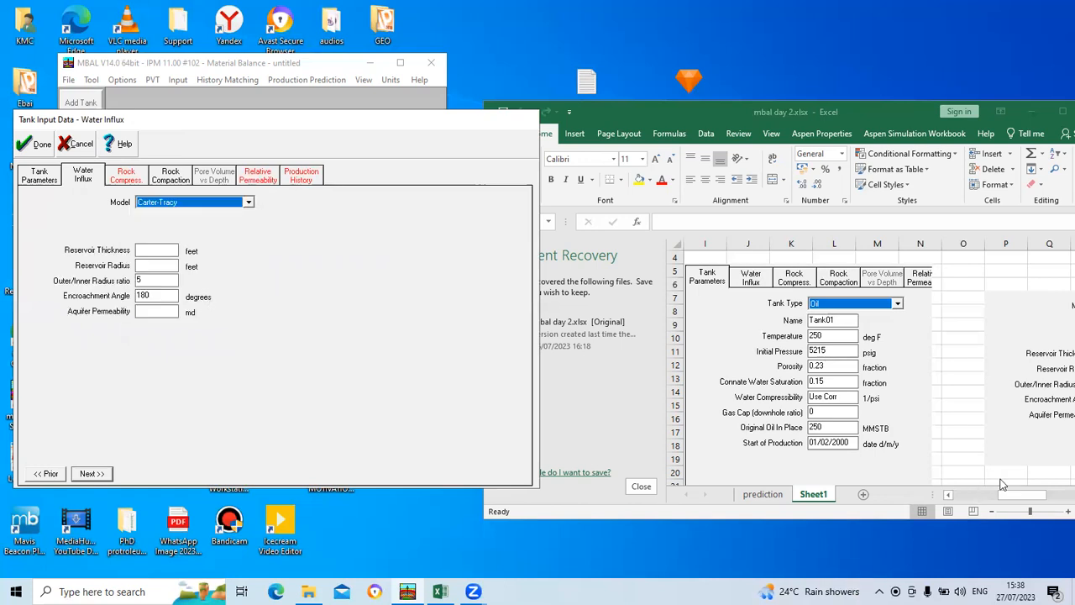
# Step: With the workbook's Carter-Tracy aquifer data in view for reference, set the reservoir thickness to 100 feet and the reservoir radius to 7000 feet
pyautogui.scroll(-4, 935, 435)
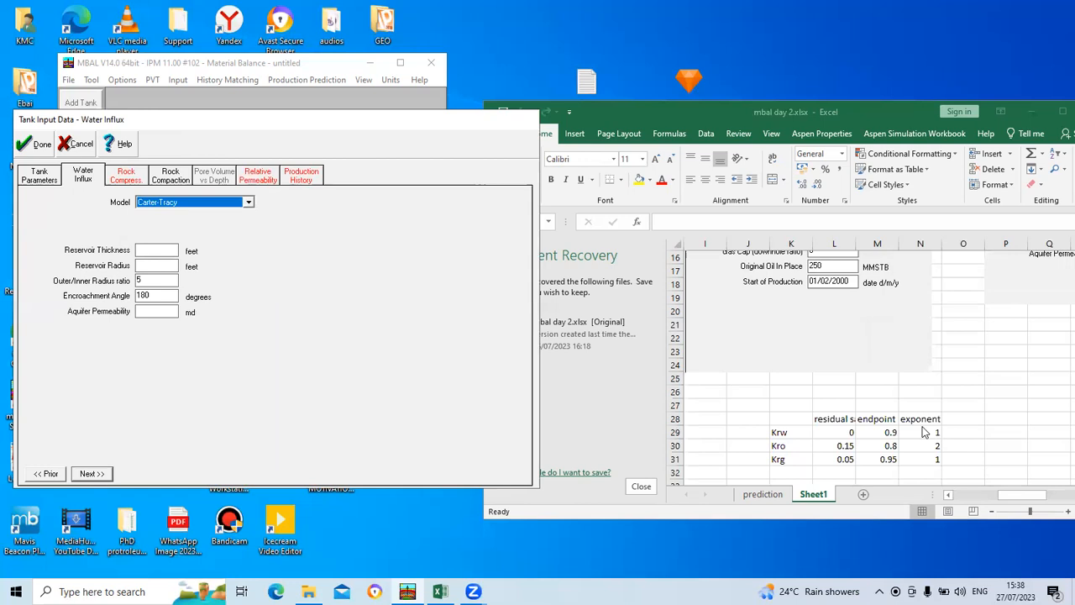
pyautogui.scroll(5, 924, 431)
pyautogui.click(1014, 495)
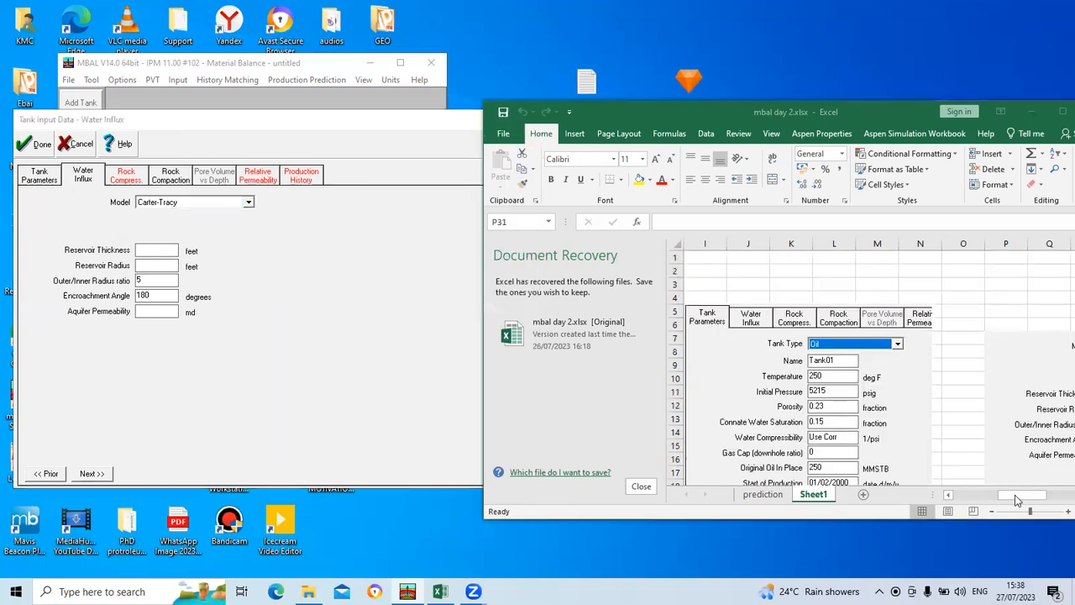
pyautogui.moveTo(1030, 495); pyautogui.dragTo(1056, 495)
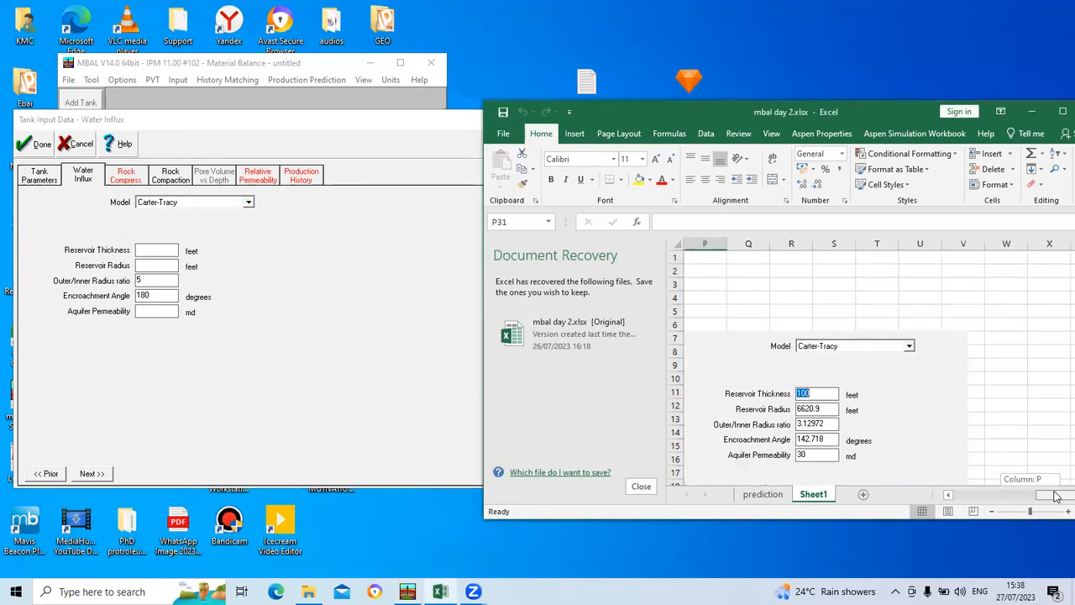
pyautogui.scroll(-2, 949, 436)
pyautogui.scroll(1, 949, 436)
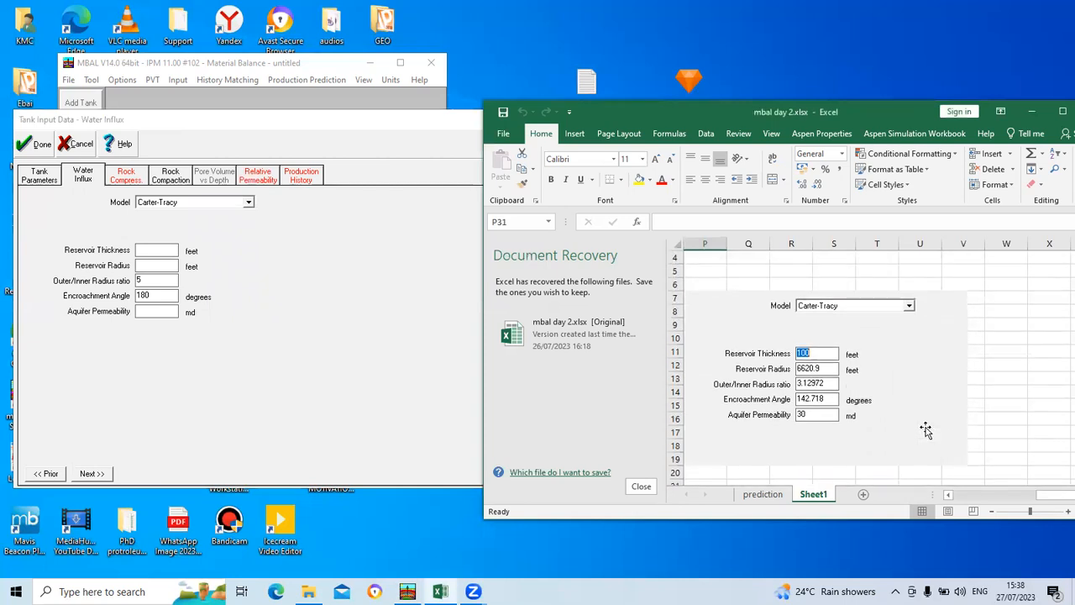
pyautogui.click(158, 262)
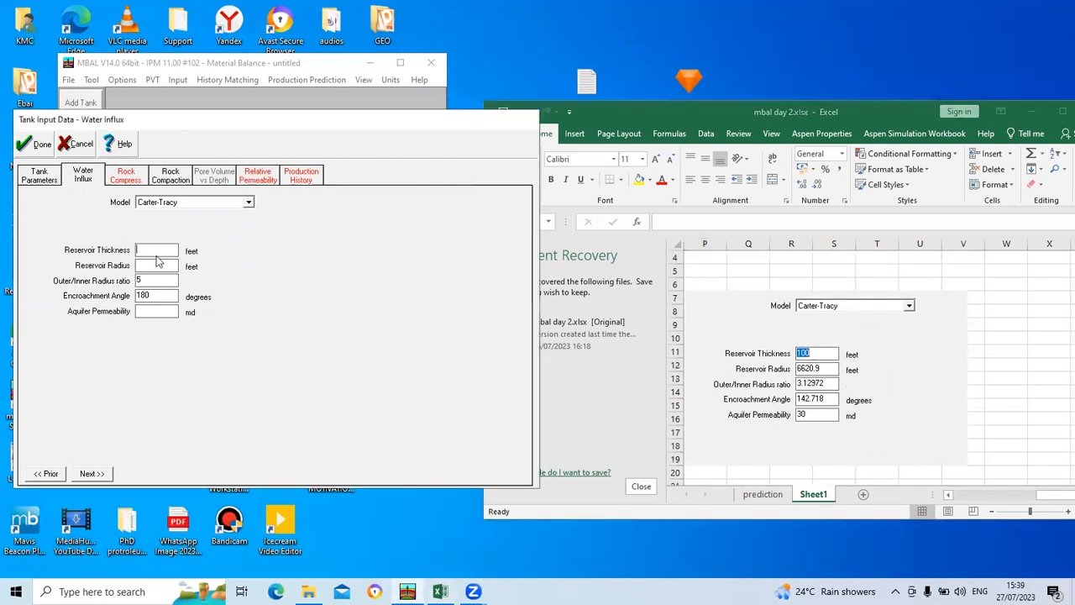
pyautogui.write('100')
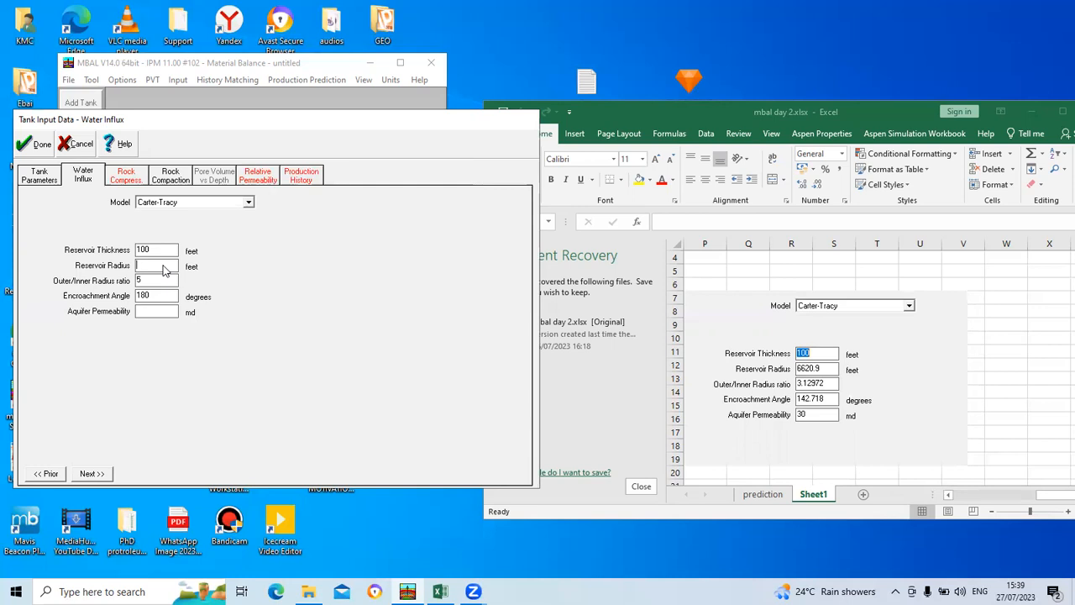
pyautogui.write('7000')
pyautogui.click(824, 6)
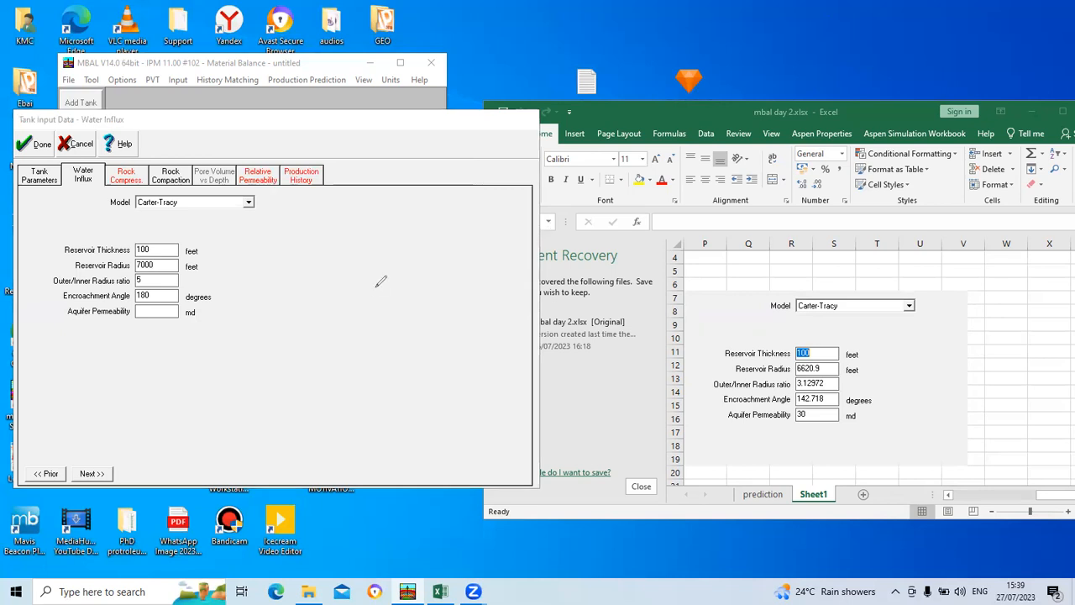
pyautogui.moveTo(375, 278)
pyautogui.mouseDown()
pyautogui.moveTo(350, 309)
pyautogui.moveTo(370, 341)
pyautogui.moveTo(412, 337)
pyautogui.moveTo(417, 276)
pyautogui.moveTo(369, 272)
pyautogui.mouseUp()
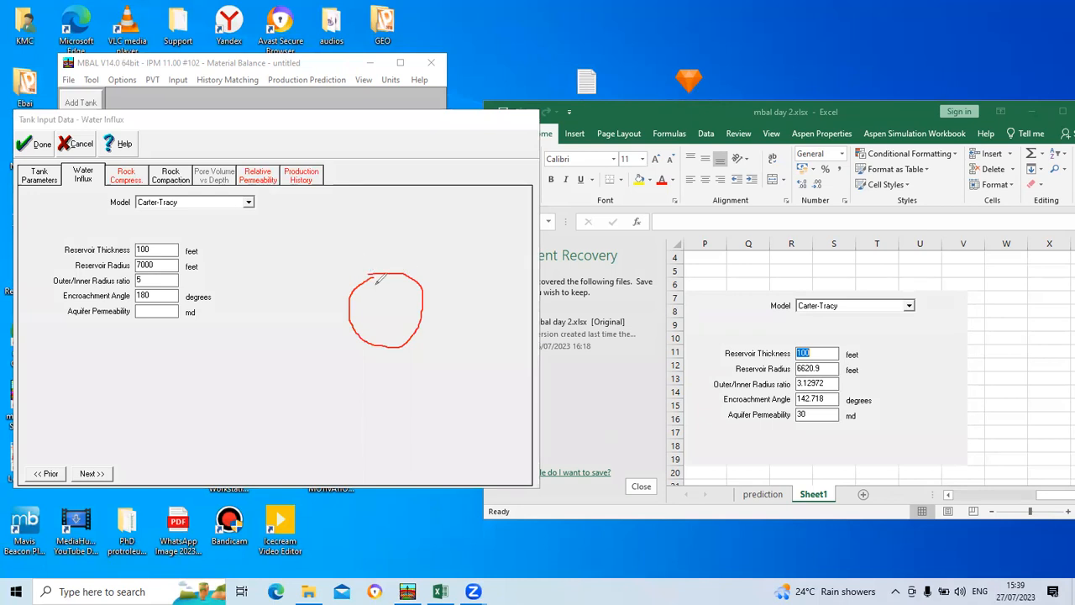
pyautogui.moveTo(363, 264)
pyautogui.mouseDown()
pyautogui.moveTo(335, 285)
pyautogui.moveTo(327, 327)
pyautogui.moveTo(378, 370)
pyautogui.moveTo(411, 369)
pyautogui.moveTo(442, 344)
pyautogui.moveTo(454, 267)
pyautogui.moveTo(410, 249)
pyautogui.moveTo(365, 254)
pyautogui.mouseUp()
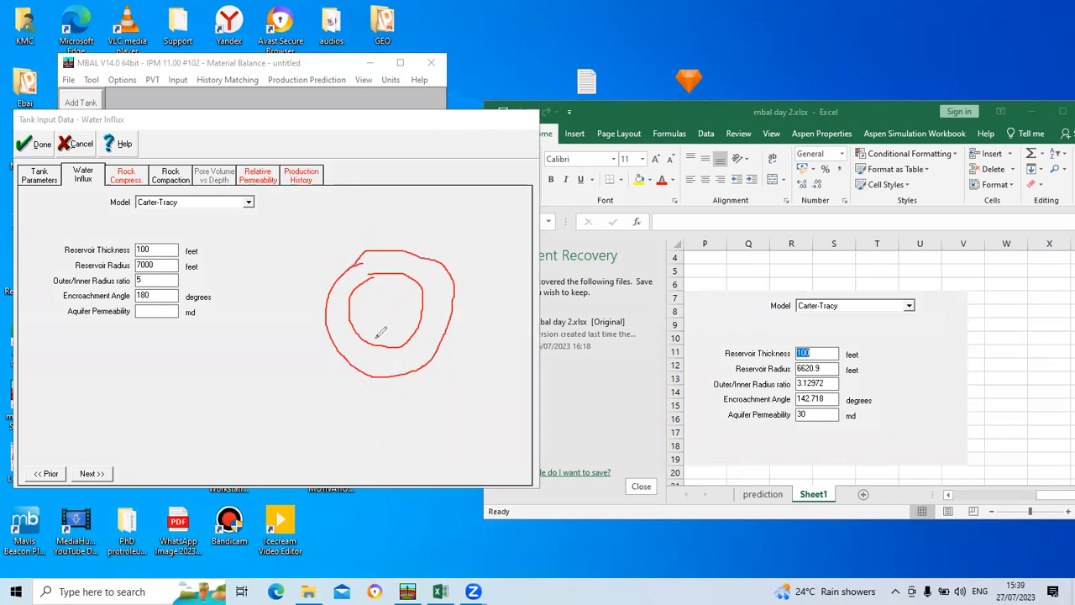
pyautogui.click(383, 311)
pyautogui.moveTo(378, 315)
pyautogui.mouseDown()
pyautogui.moveTo(386, 320)
pyautogui.moveTo(387, 307)
pyautogui.moveTo(385, 325)
pyautogui.moveTo(414, 280)
pyautogui.mouseUp()
pyautogui.moveTo(386, 315); pyautogui.dragTo(383, 251)
pyautogui.moveTo(238, 335)
pyautogui.mouseDown()
pyautogui.moveTo(192, 367)
pyautogui.moveTo(204, 402)
pyautogui.moveTo(261, 425)
pyautogui.moveTo(303, 363)
pyautogui.moveTo(278, 336)
pyautogui.moveTo(233, 336)
pyautogui.mouseUp()
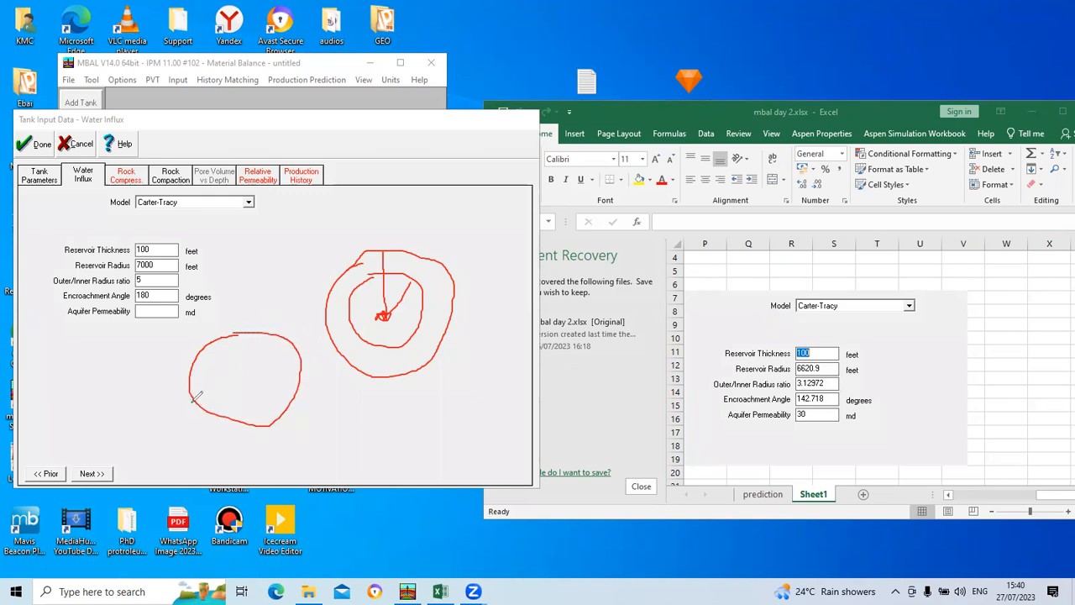
pyautogui.moveTo(193, 401); pyautogui.dragTo(163, 467)
pyautogui.moveTo(296, 378); pyautogui.dragTo(350, 446)
pyautogui.click(385, 276)
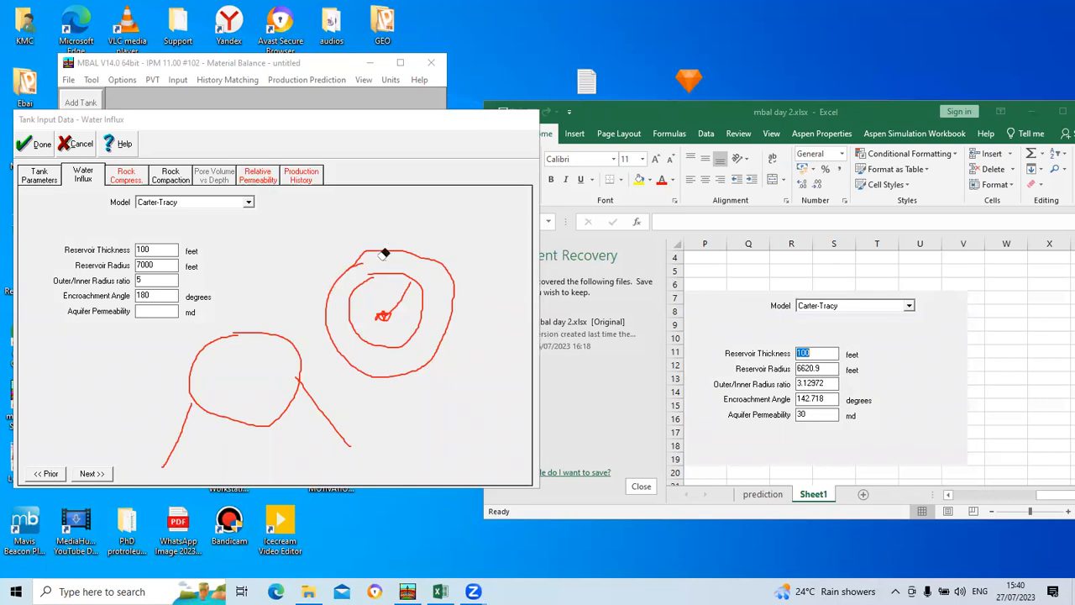
pyautogui.moveTo(384, 249); pyautogui.dragTo(408, 280)
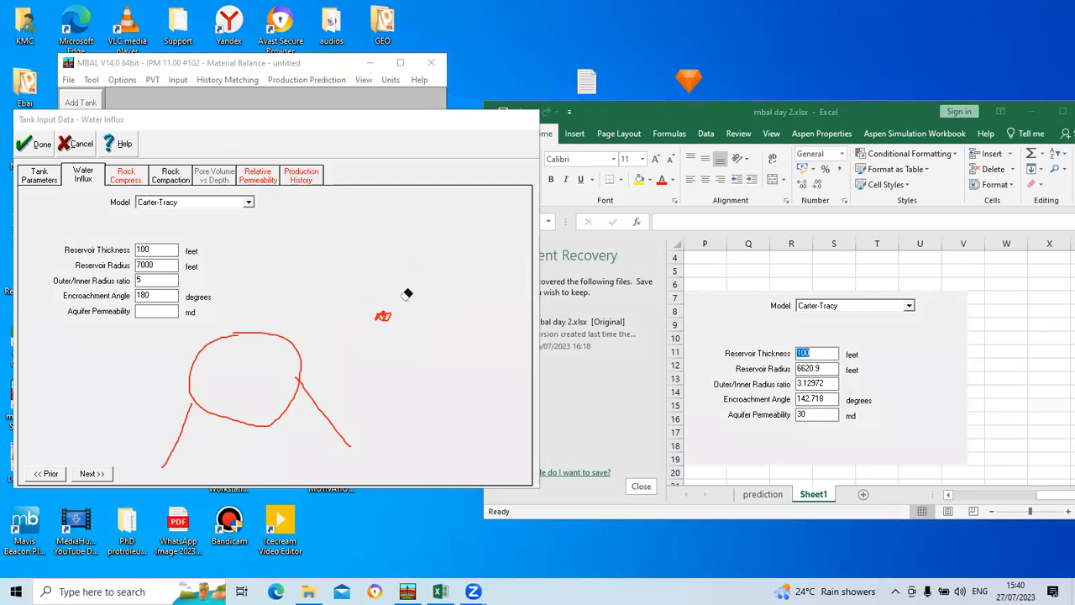
pyautogui.click(300, 375)
pyautogui.click(297, 355)
pyautogui.click(192, 404)
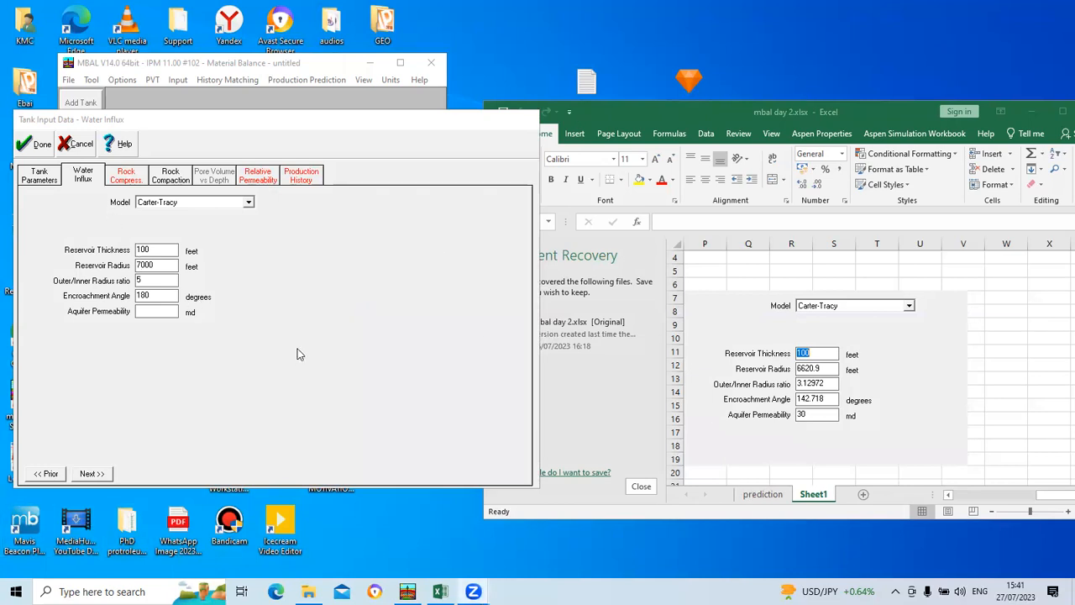
# Step: Set the aquifer permeability to 35 md, then proceed to the rock compaction data with rock compressibility taken from correlation
pyautogui.click(153, 314)
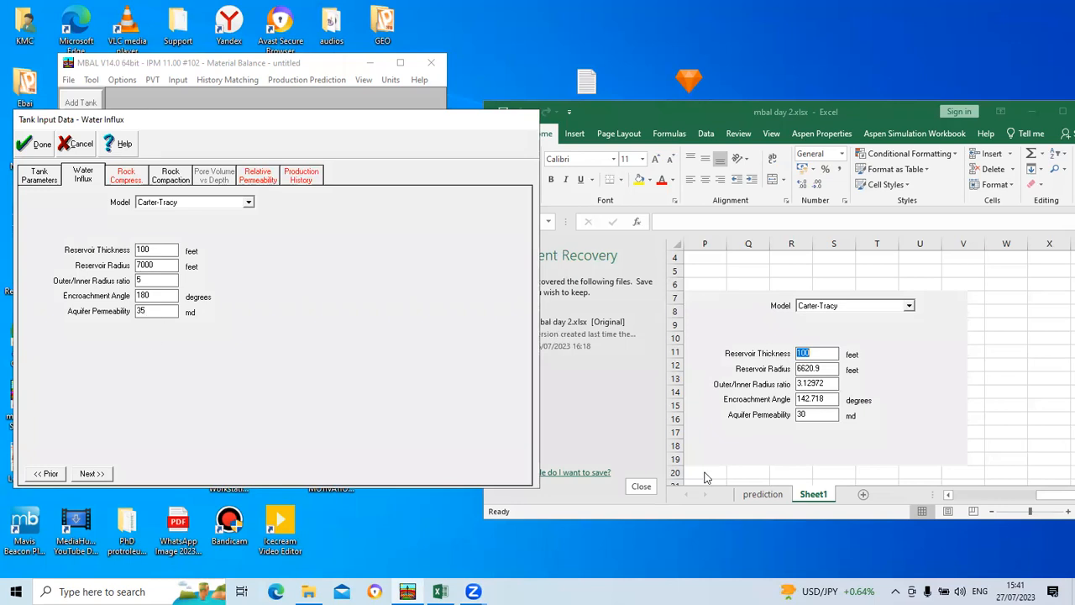
pyautogui.click(92, 473)
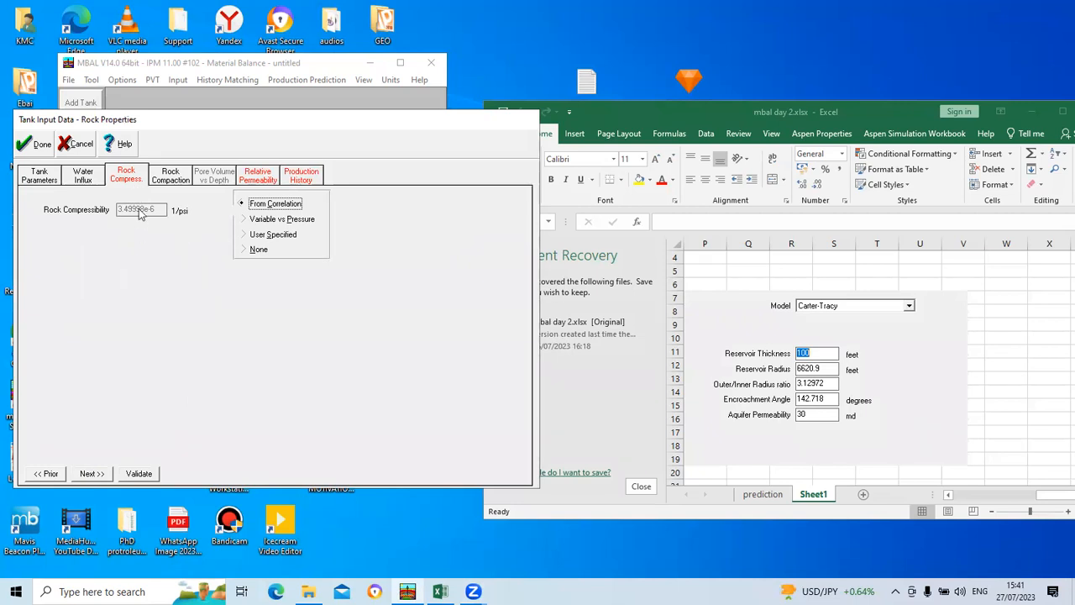
pyautogui.click(92, 474)
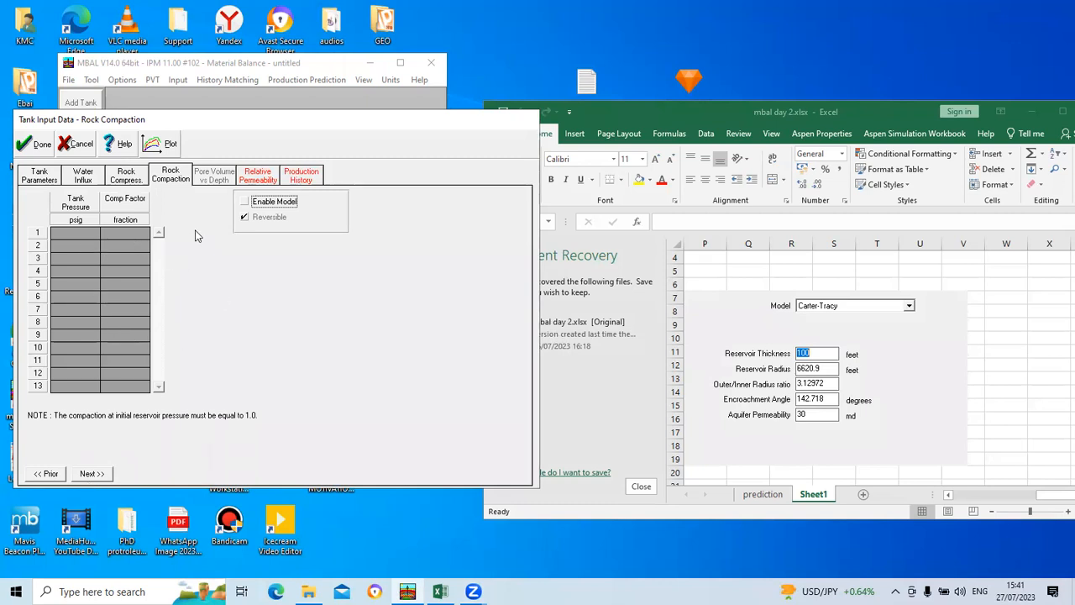
# Step: Leave the rock compaction model disabled and proceed to the tank's relative permeability data
pyautogui.click(243, 203)
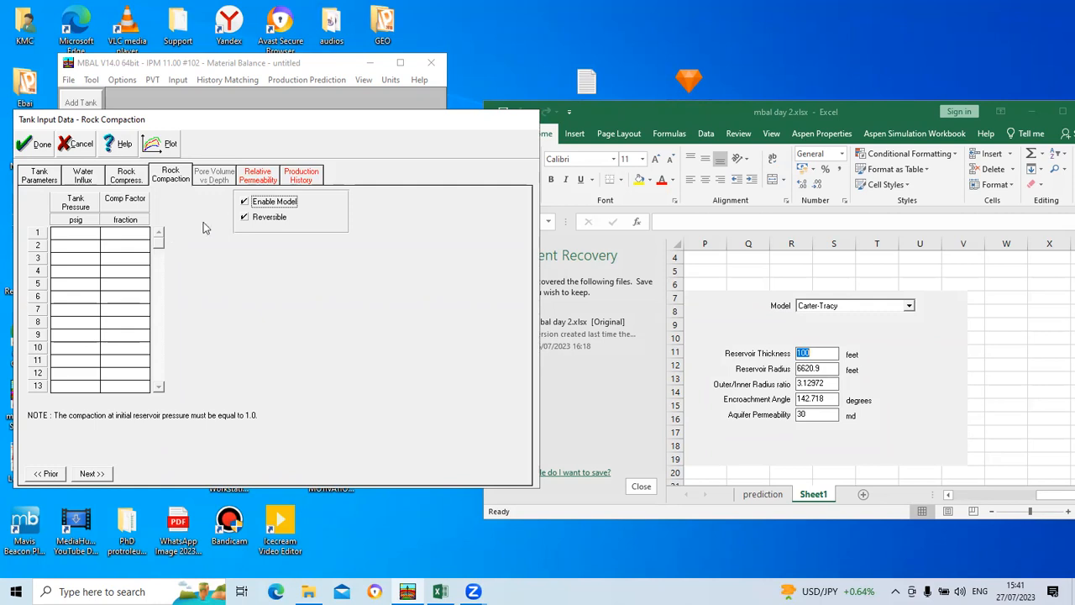
pyautogui.click(244, 203)
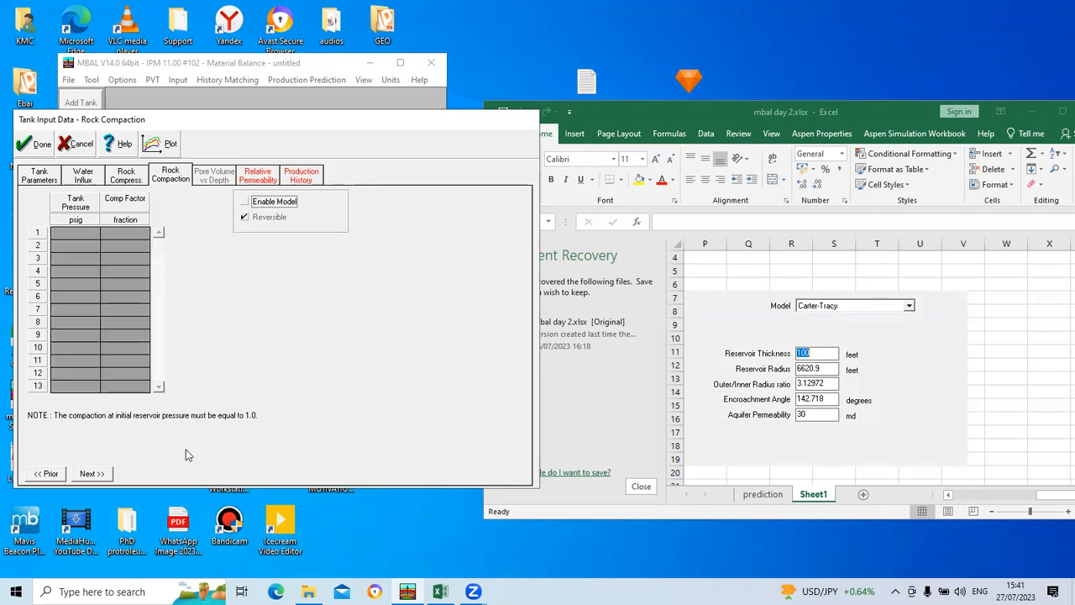
pyautogui.click(91, 474)
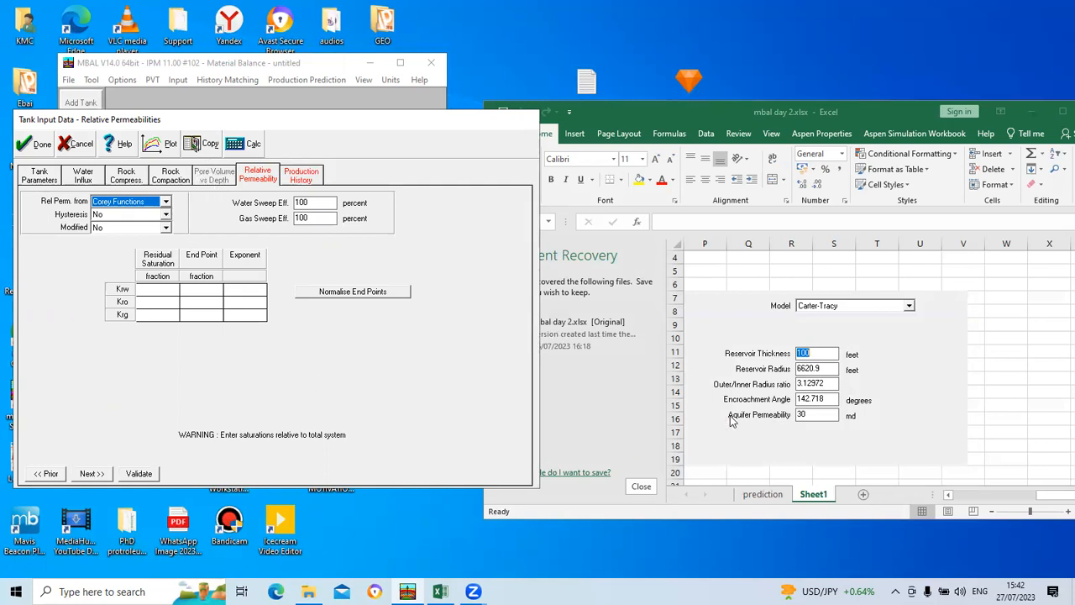
# Step: Look through Sheet1 of the Excel workbook for the relative permeability table
pyautogui.click(950, 501)
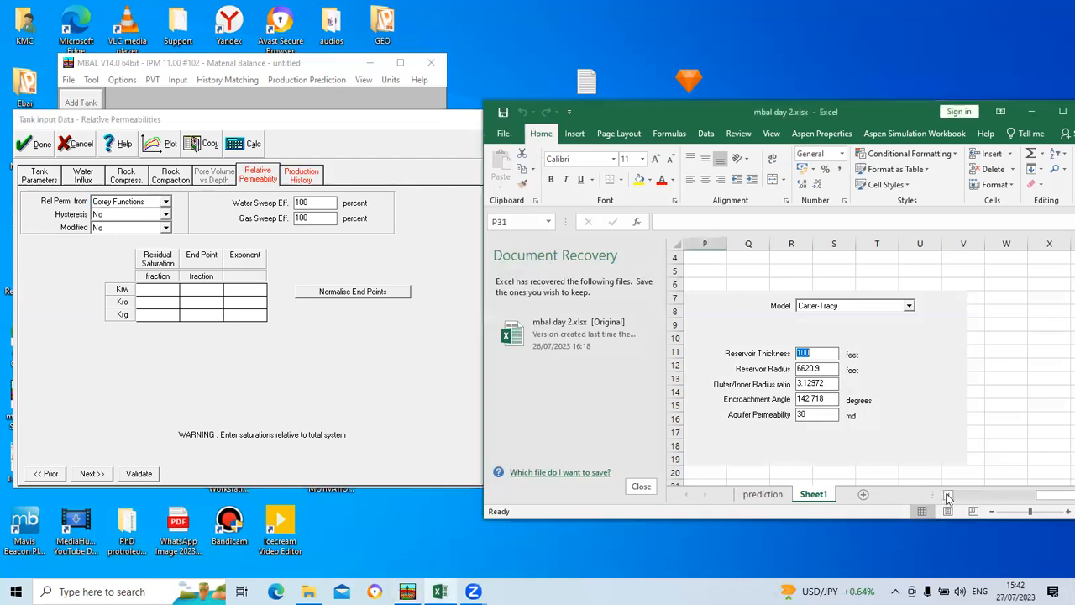
pyautogui.moveTo(1050, 496); pyautogui.dragTo(966, 495)
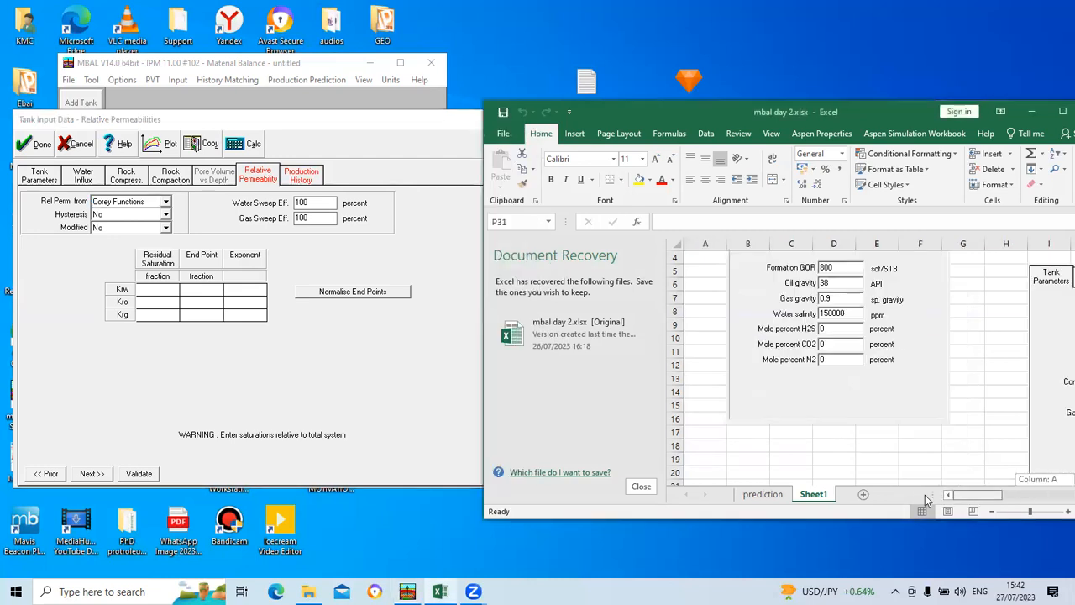
pyautogui.scroll(-5, 837, 434)
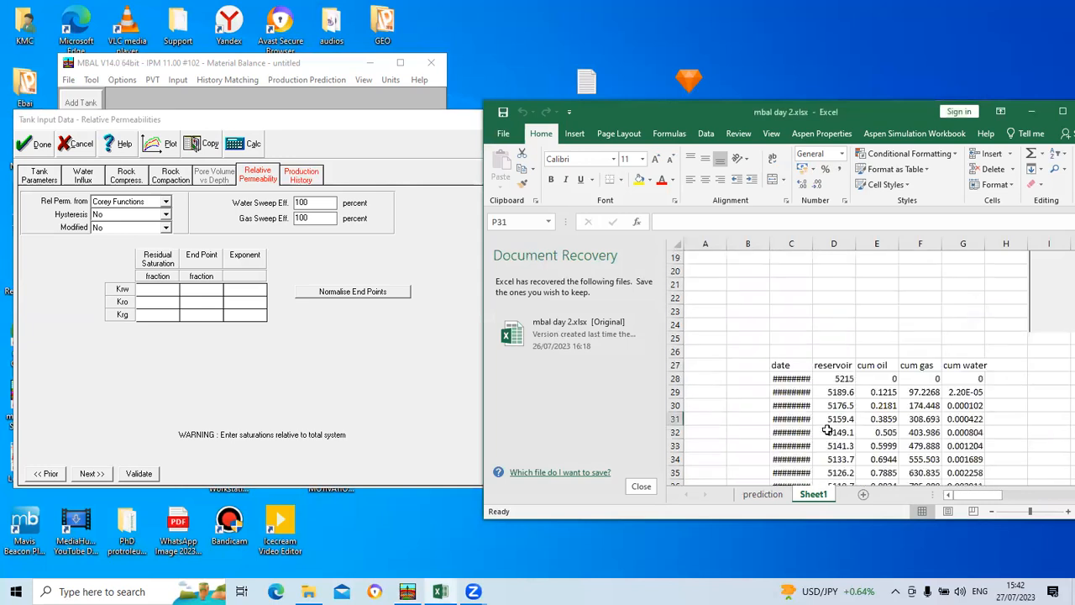
pyautogui.scroll(4, 823, 429)
pyautogui.moveTo(962, 497); pyautogui.dragTo(1056, 499)
pyautogui.scroll(2, 914, 429)
pyautogui.scroll(-7, 912, 427)
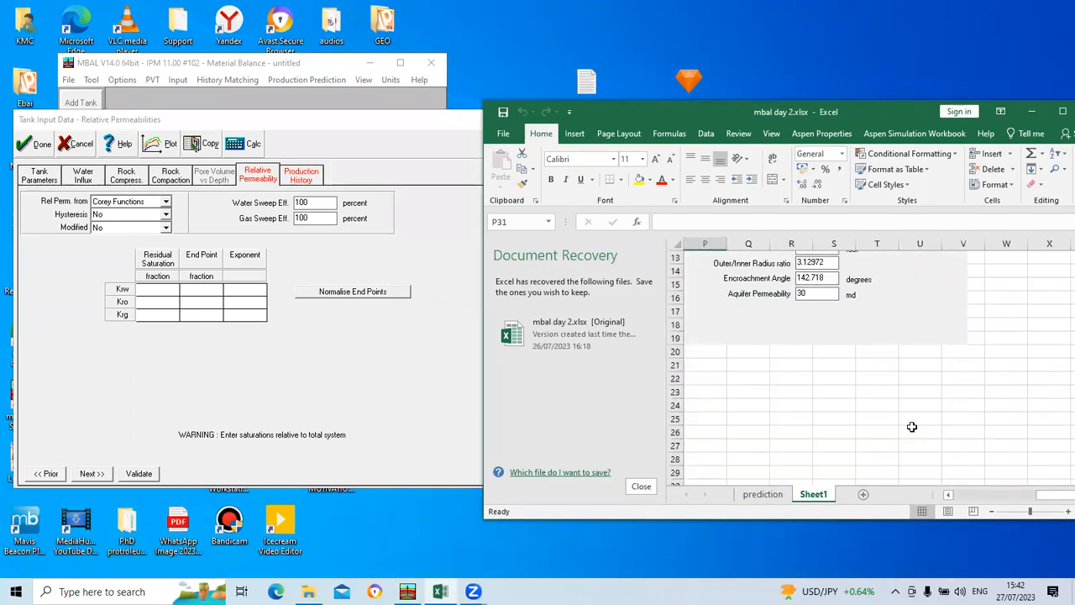
pyautogui.moveTo(1055, 498)
pyautogui.mouseDown()
pyautogui.moveTo(934, 519)
pyautogui.moveTo(981, 494)
pyautogui.moveTo(1056, 491)
pyautogui.mouseUp()
pyautogui.scroll(7, 910, 403)
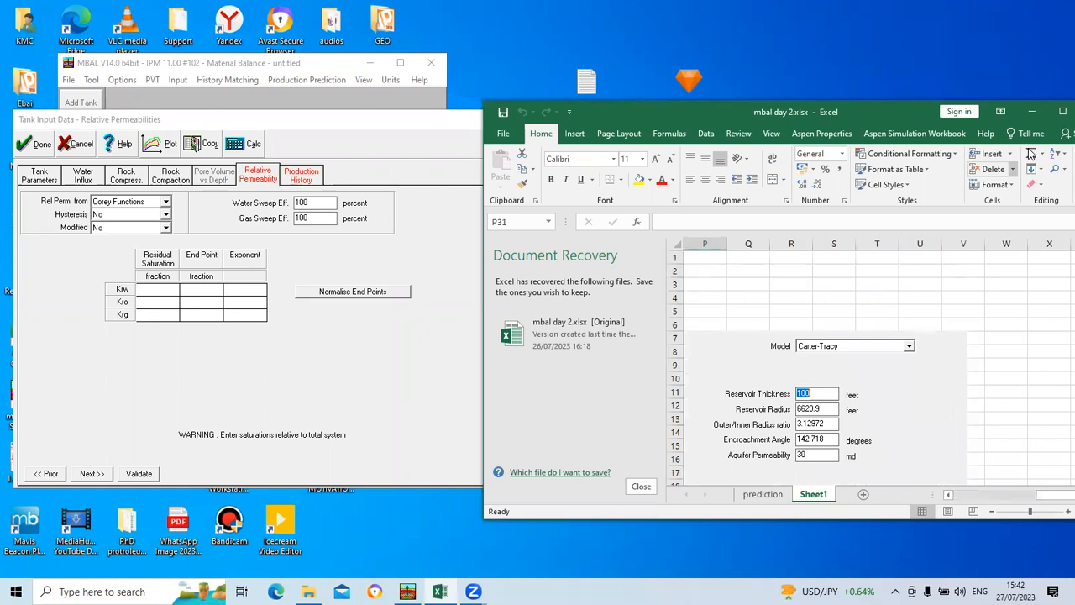
# Step: With the workbook maximized, copy the residual saturation, endpoint and exponent values for Krw, Kro and Krg from L29:N31
pyautogui.click(1059, 109)
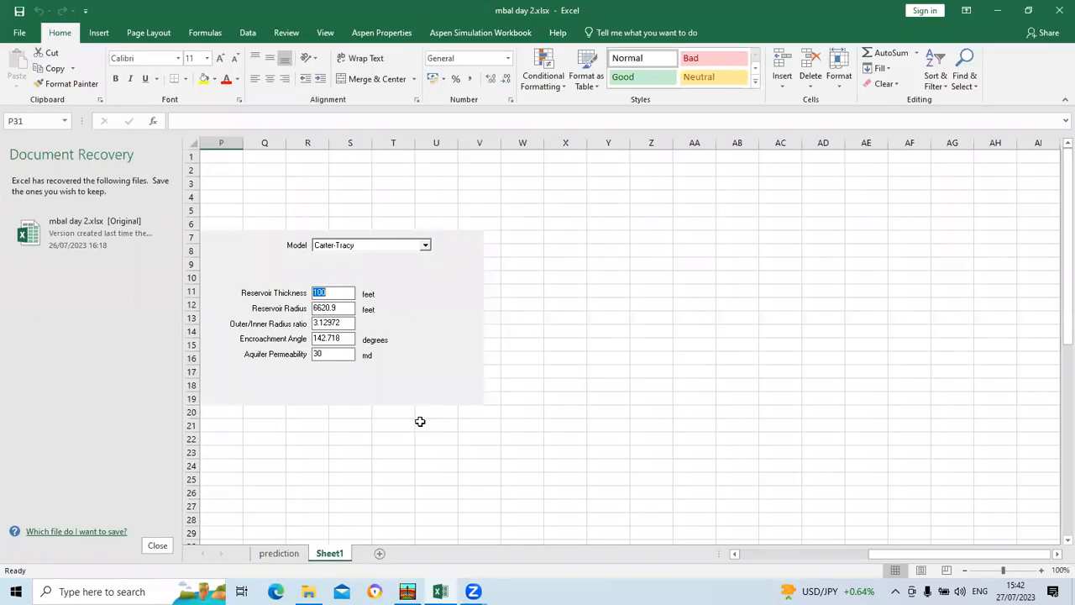
pyautogui.moveTo(936, 554); pyautogui.dragTo(775, 563)
pyautogui.scroll(-2, 775, 499)
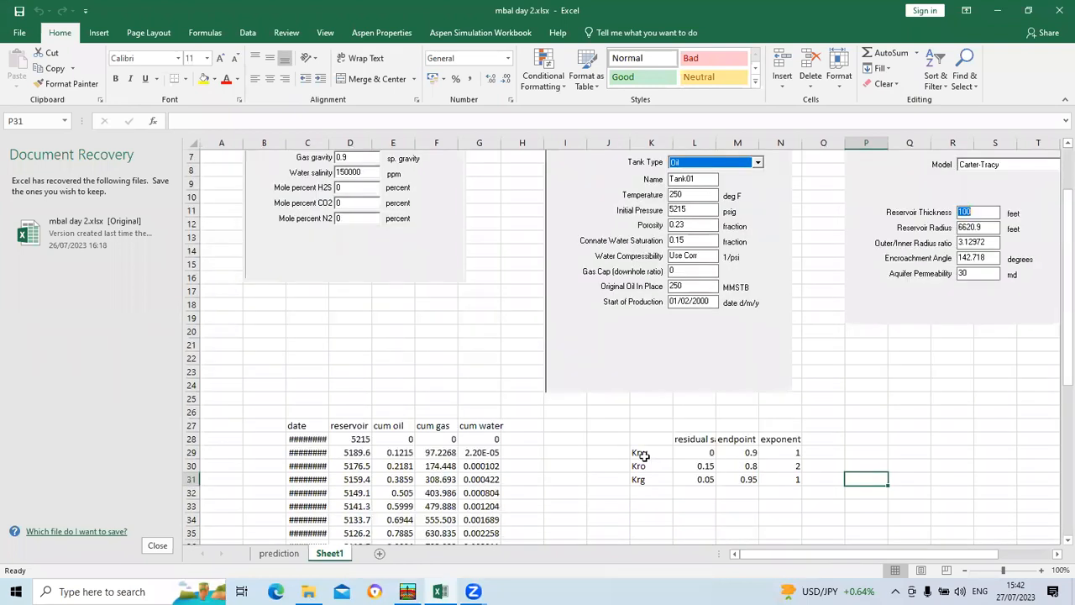
pyautogui.moveTo(690, 452); pyautogui.dragTo(796, 480)
pyautogui.rightClick(794, 482)
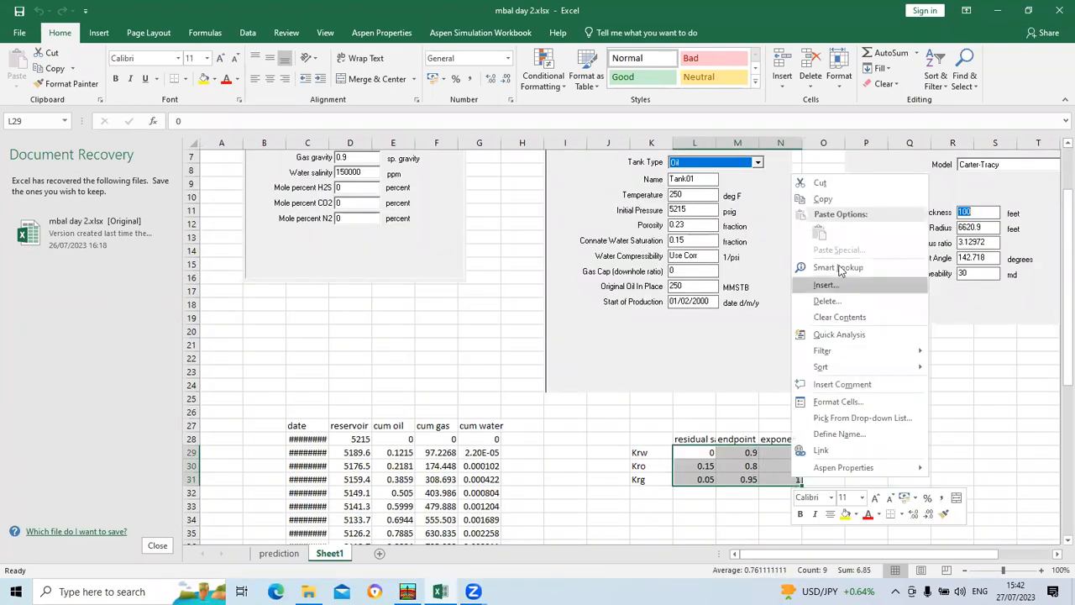
pyautogui.click(822, 203)
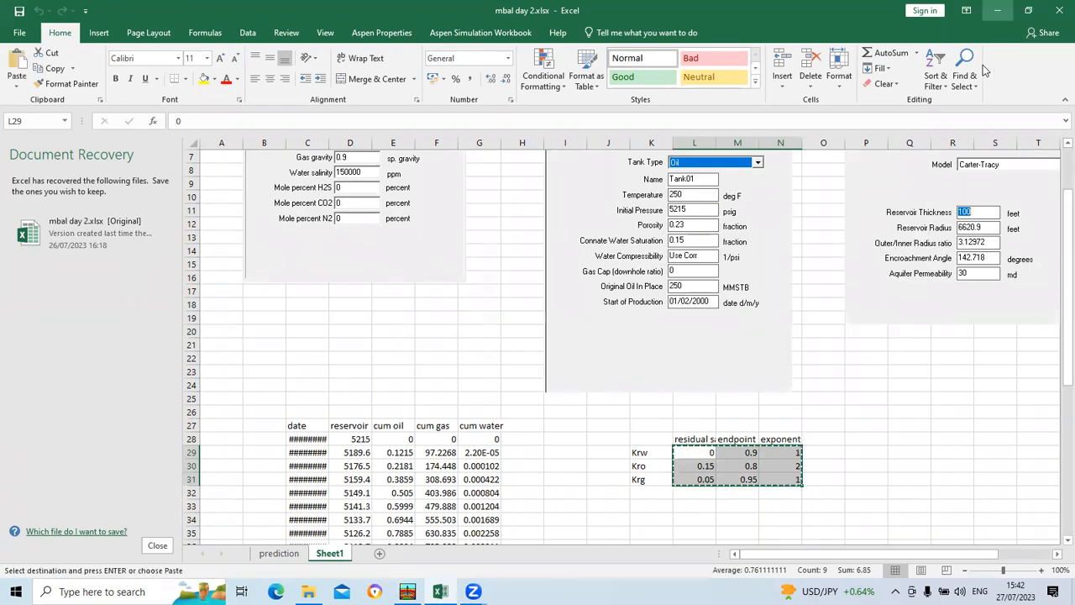
# Step: Return to MBAL, paste the copied values into the Corey function table and proceed to the production history
pyautogui.click(997, 10)
pyautogui.rightClick(160, 274)
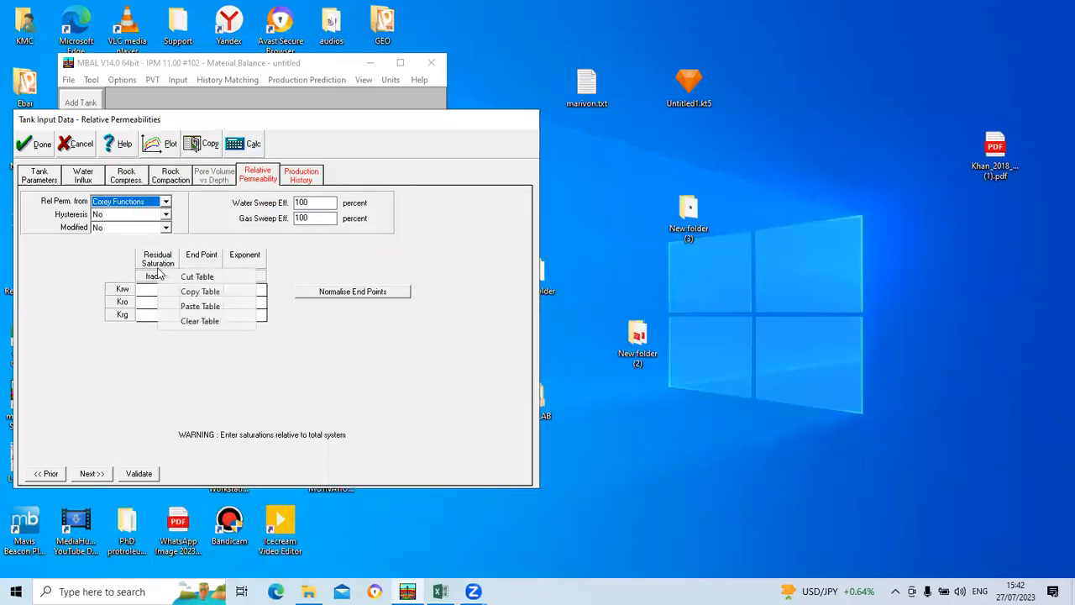
pyautogui.click(188, 307)
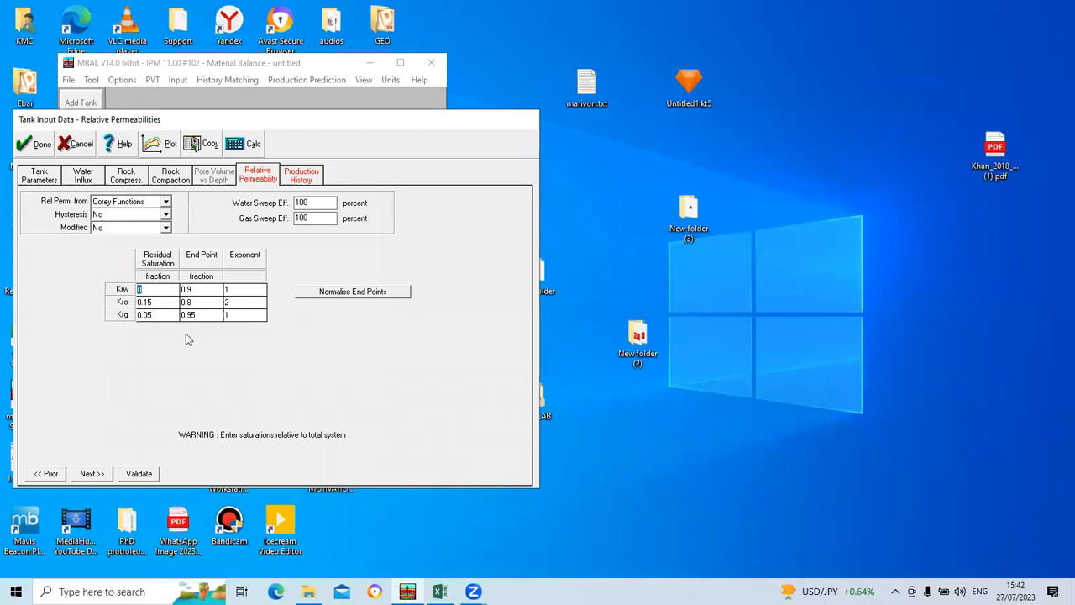
pyautogui.click(93, 474)
# Step: Copy the date, reservoir pressure and cumulative oil, gas and water history in C28:G57 from the Excel workbook, and return to MBAL
pyautogui.click(435, 588)
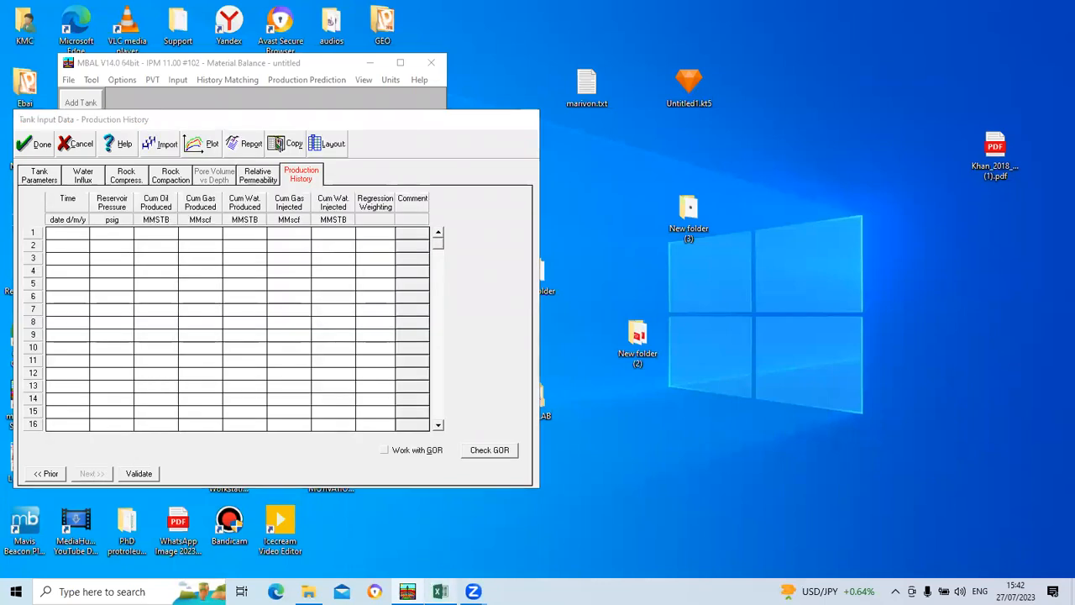
pyautogui.scroll(-2, 336, 369)
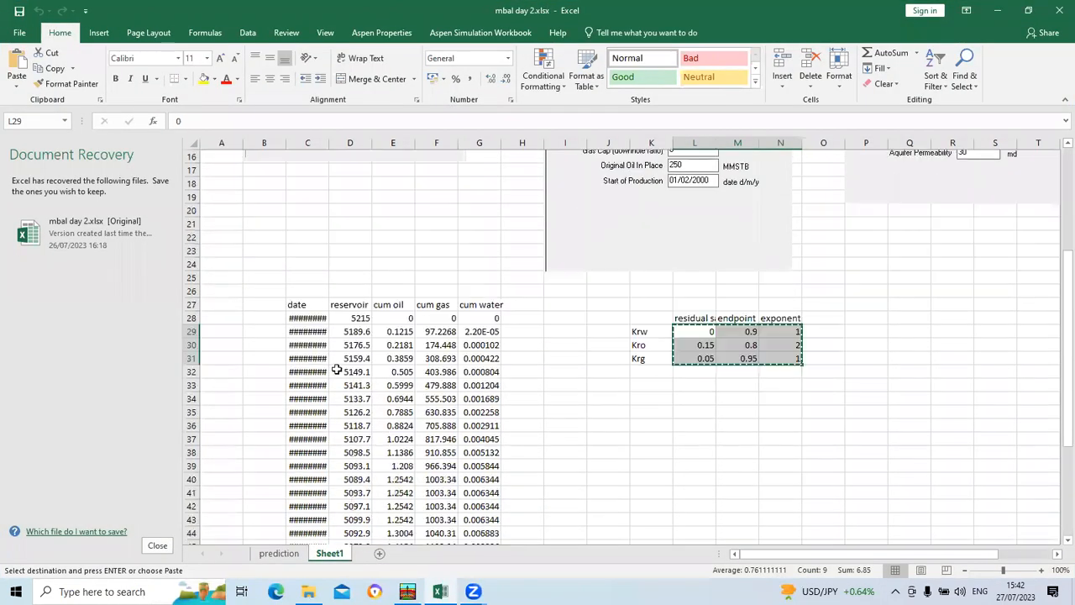
pyautogui.click(308, 319)
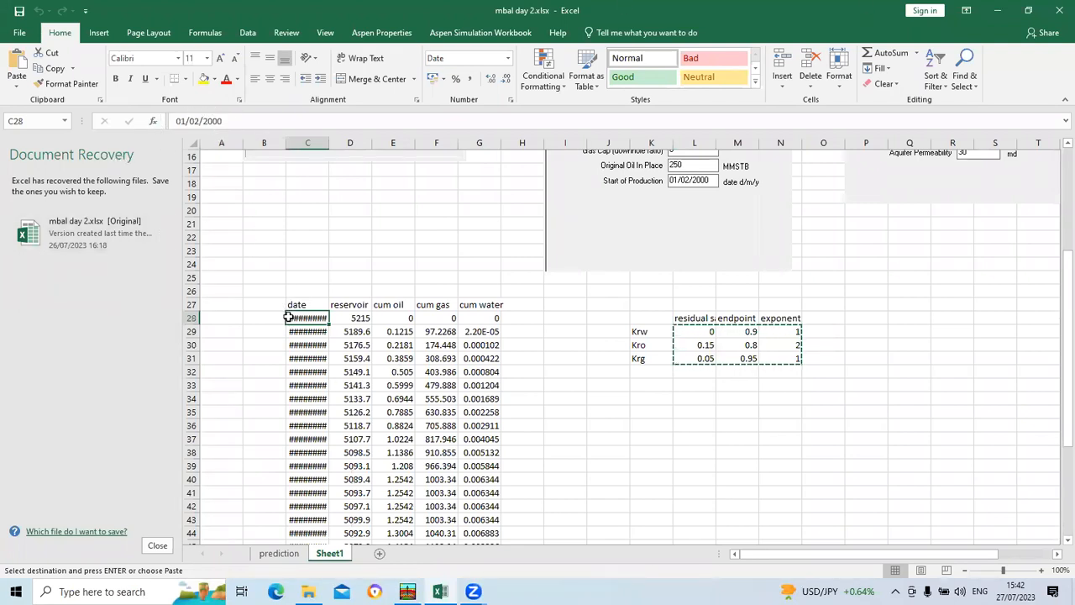
pyautogui.moveTo(288, 318); pyautogui.dragTo(487, 494)
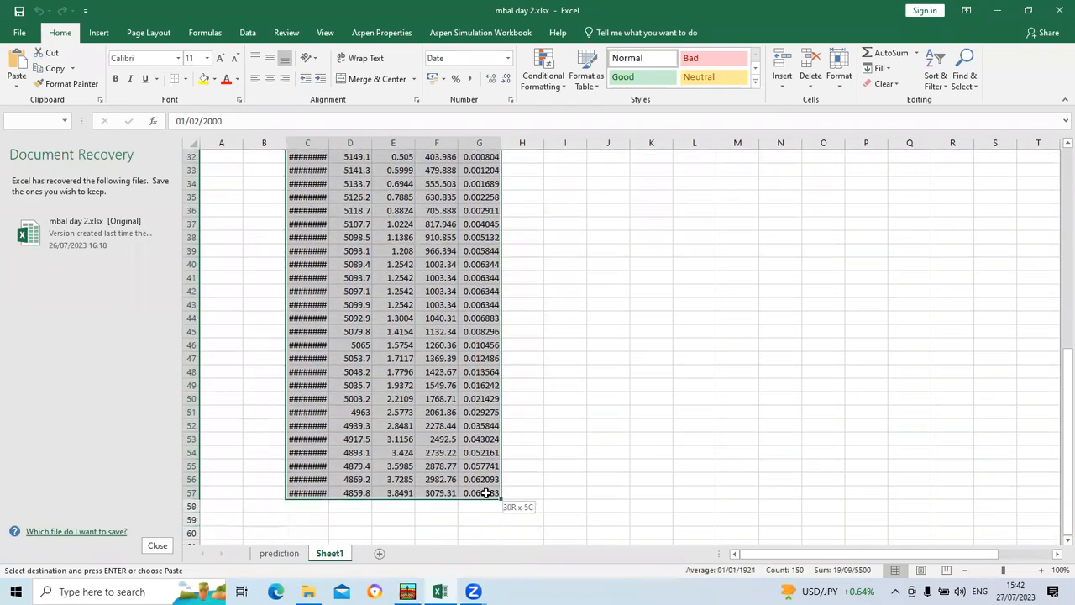
pyautogui.rightClick(456, 402)
pyautogui.click(492, 89)
pyautogui.scroll(4, 492, 125)
pyautogui.click(997, 10)
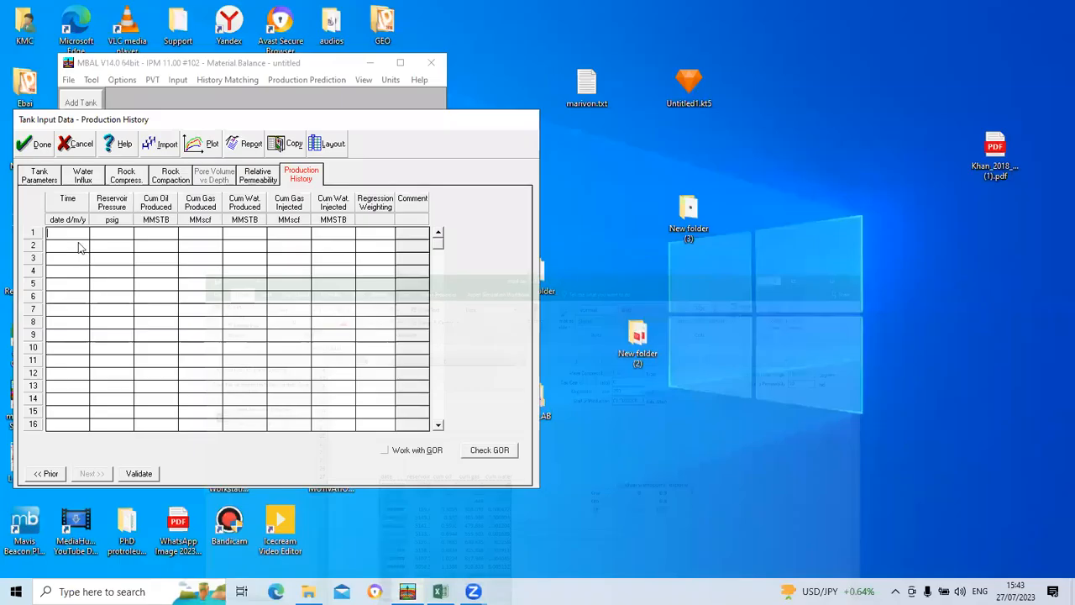
# Step: Paste the copied date, pressure and cumulative production data into the production history table and validate it
pyautogui.rightClick(65, 211)
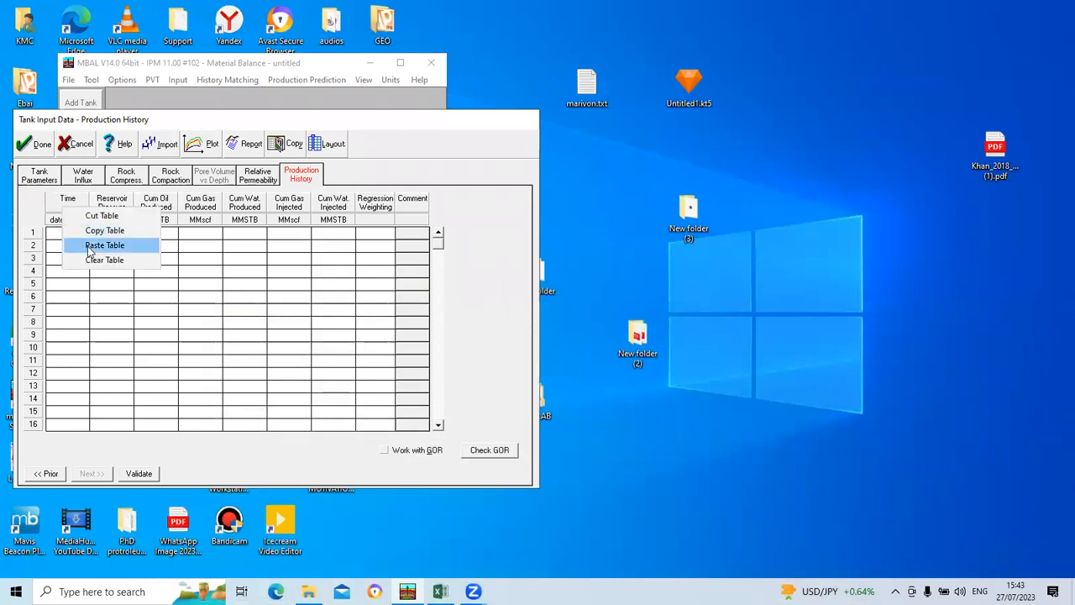
pyautogui.click(91, 248)
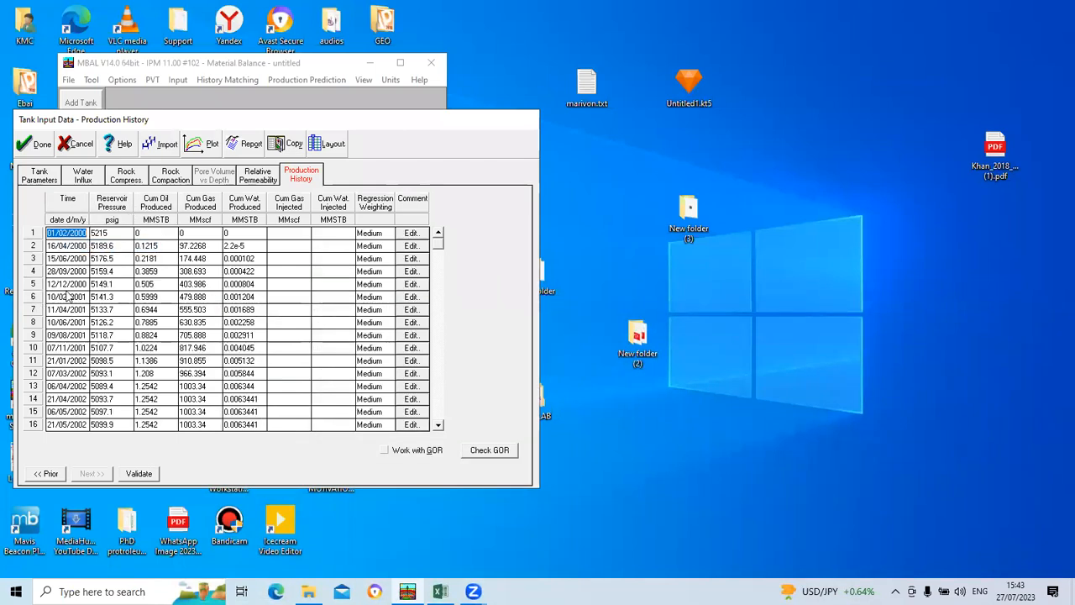
pyautogui.moveTo(439, 246); pyautogui.dragTo(435, 415)
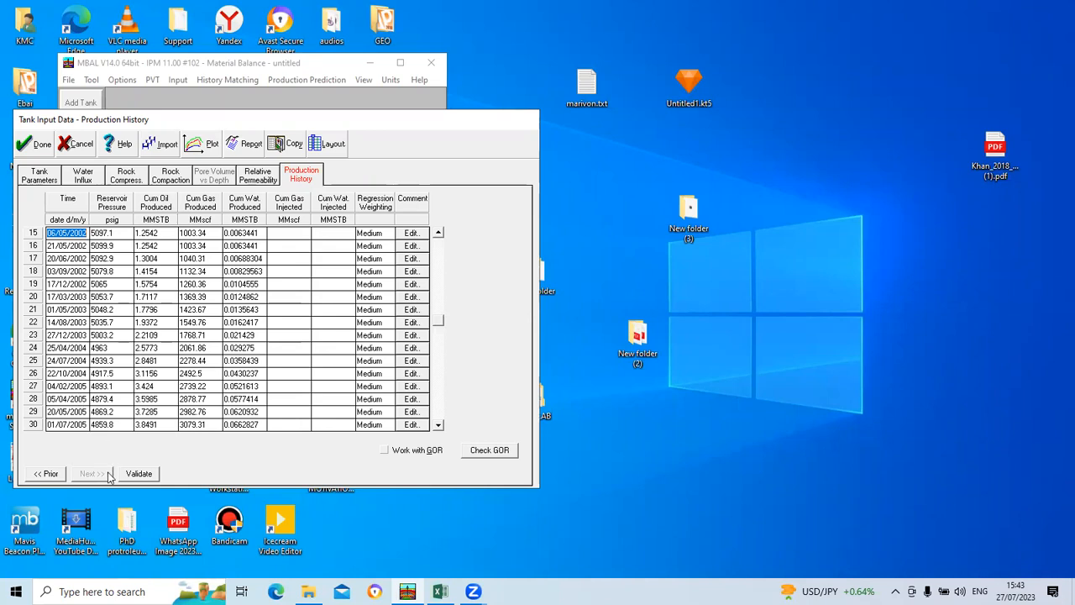
pyautogui.click(140, 474)
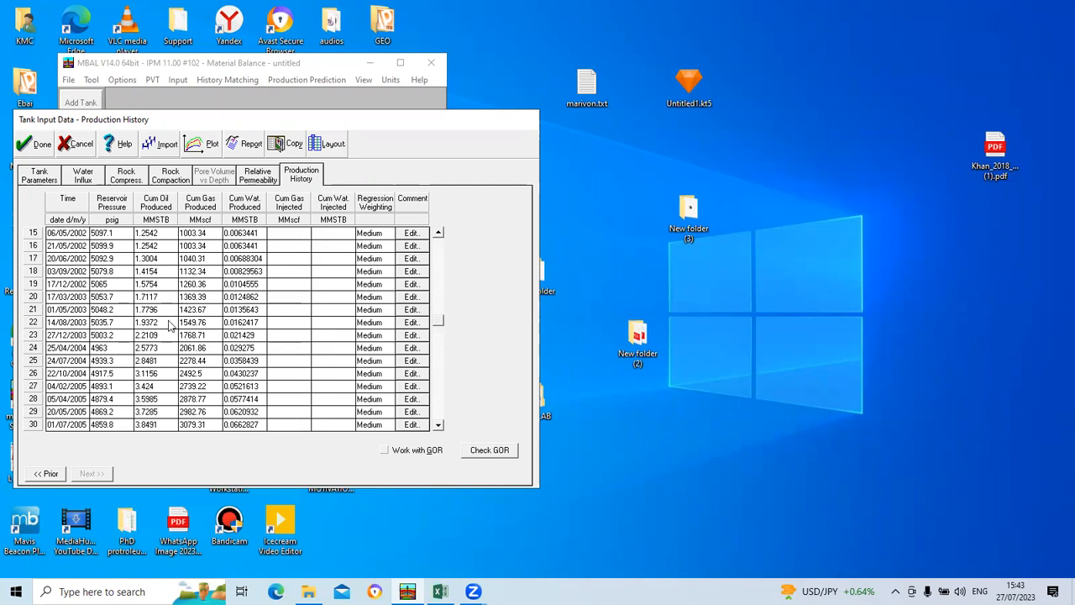
# Step: View the production history plot and finish the tank input, accepting the copy of connate water saturation to the relative permeability data
pyautogui.click(207, 144)
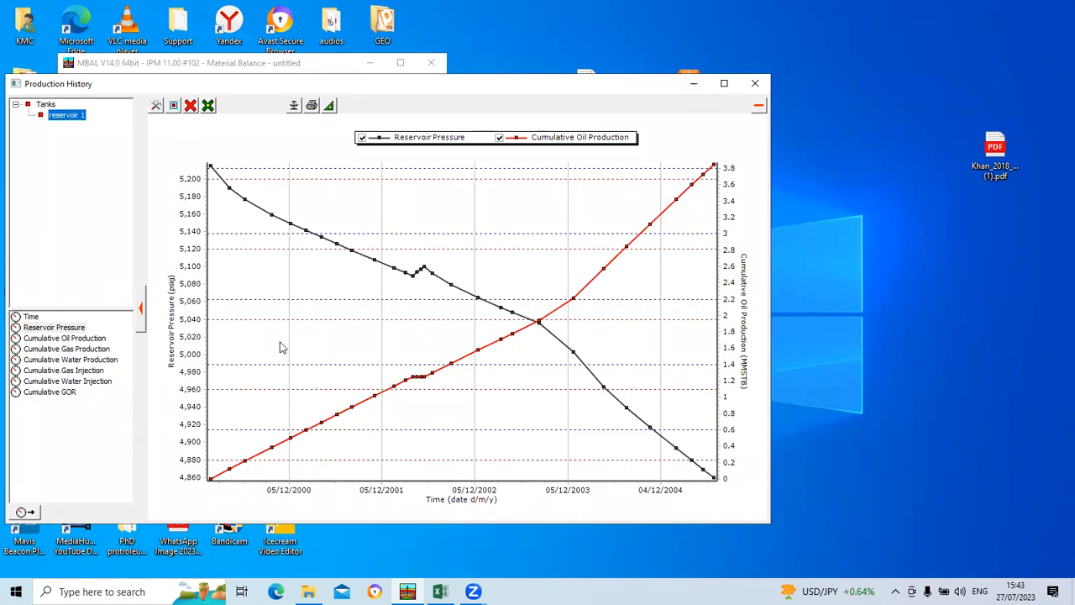
pyautogui.click(755, 83)
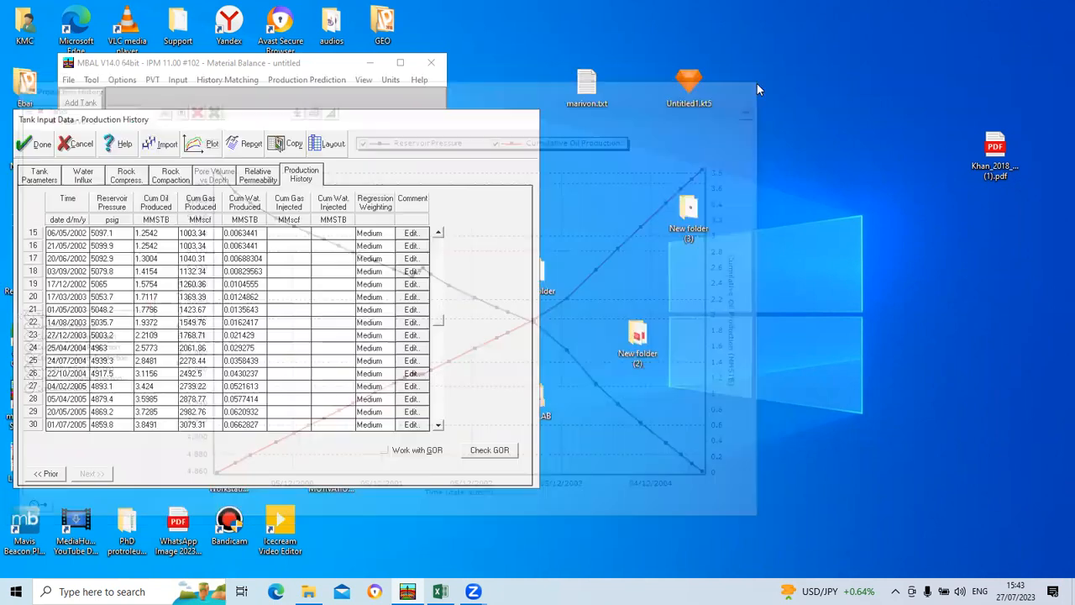
pyautogui.click(41, 145)
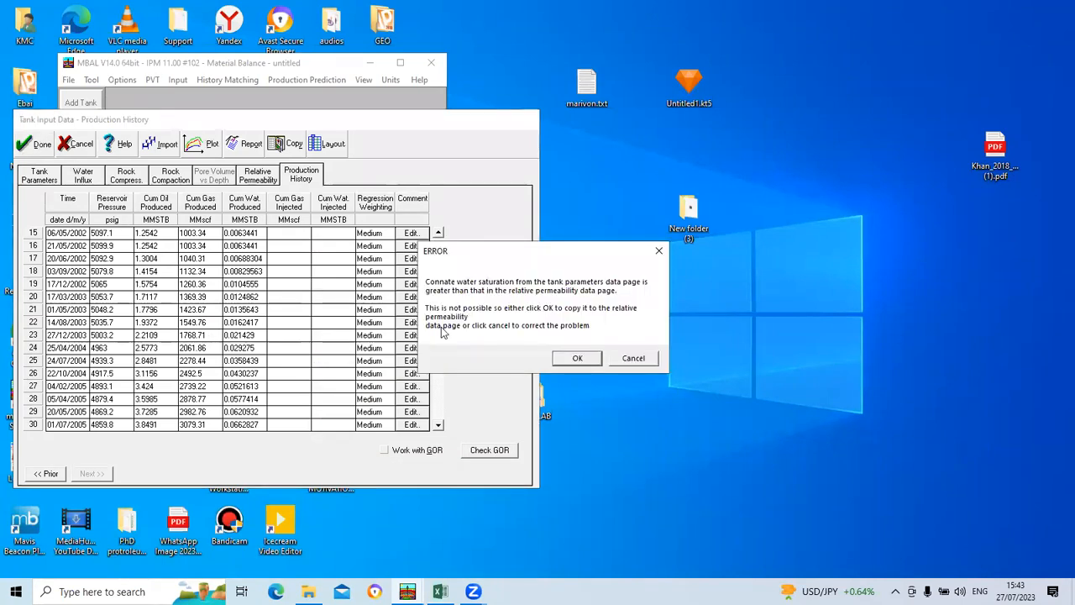
pyautogui.click(576, 359)
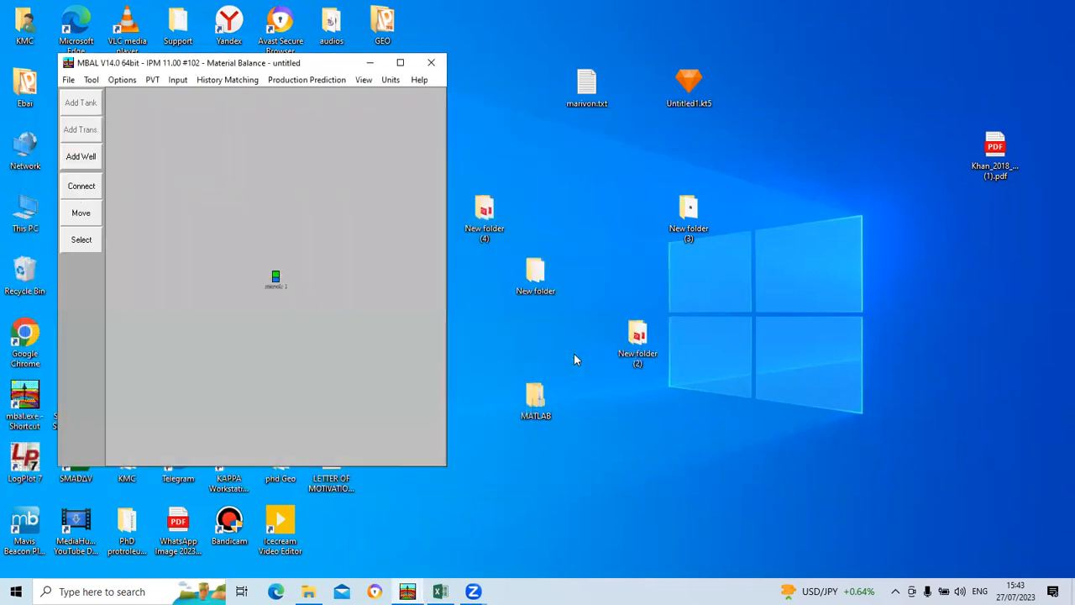
# Step: Reopen the tank data to check the connate water saturation in the tank parameters against the relative permeability table
pyautogui.click(180, 81)
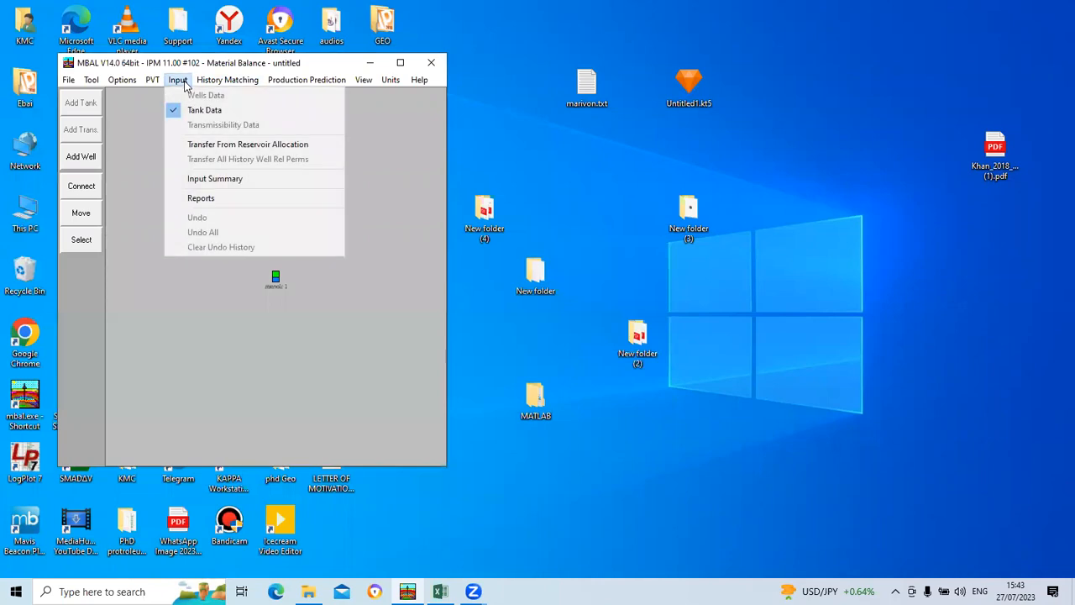
pyautogui.click(195, 111)
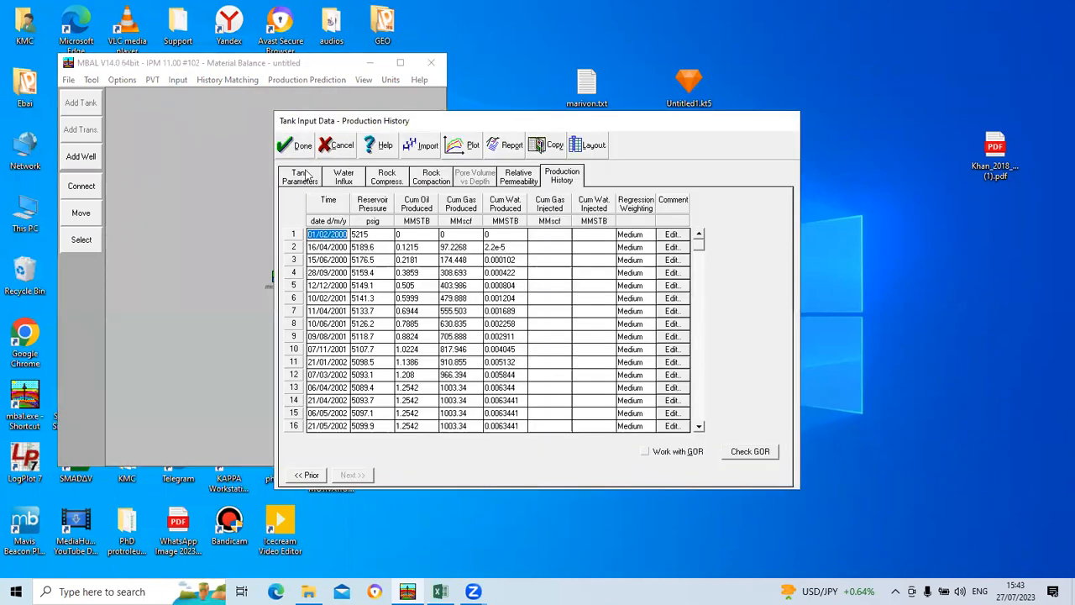
pyautogui.click(317, 180)
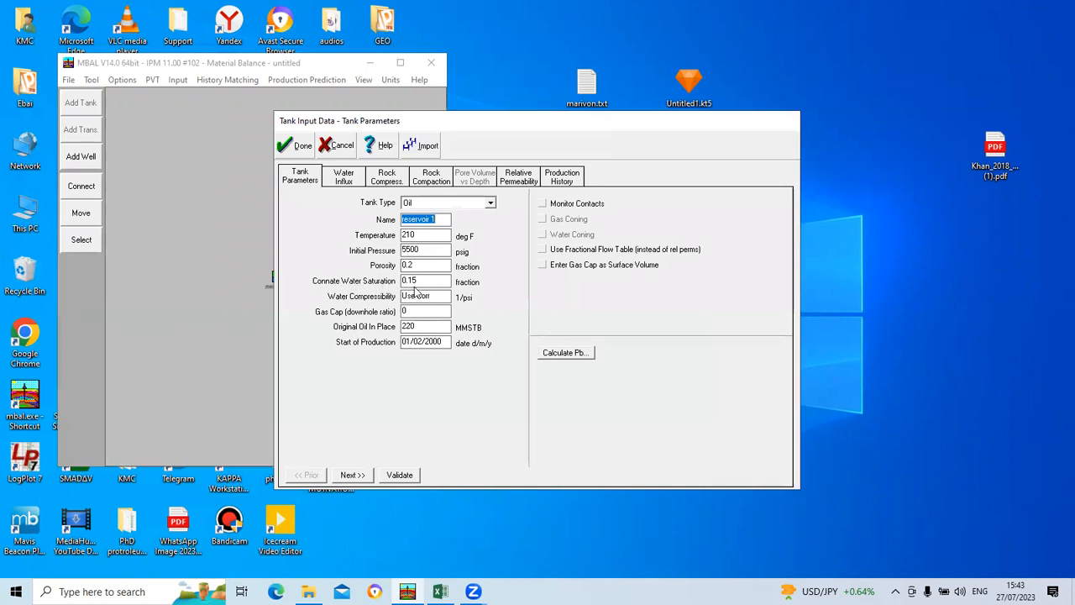
pyautogui.click(511, 182)
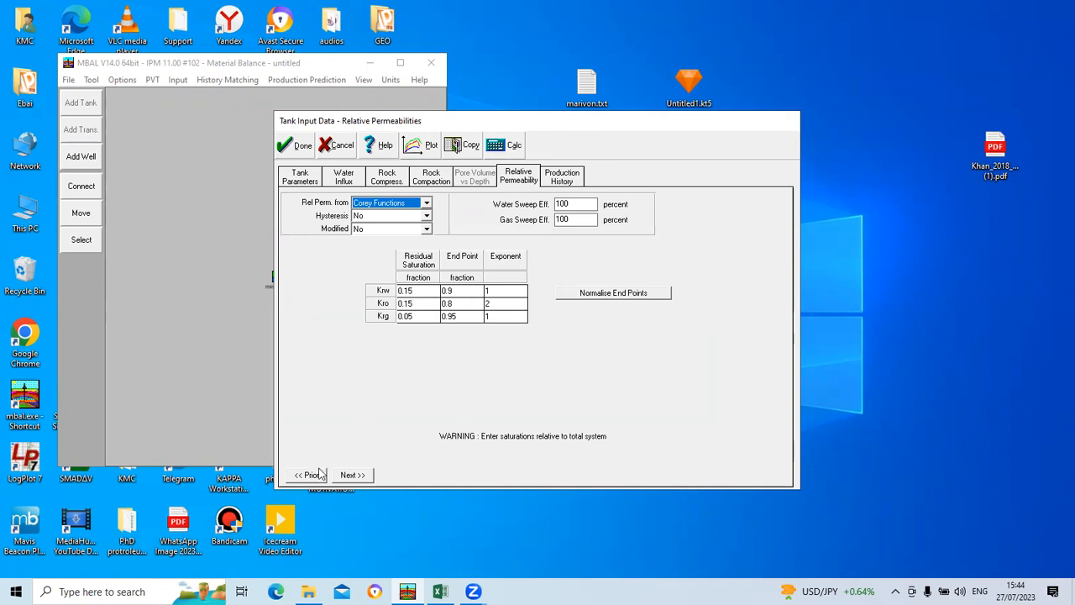
pyautogui.click(352, 475)
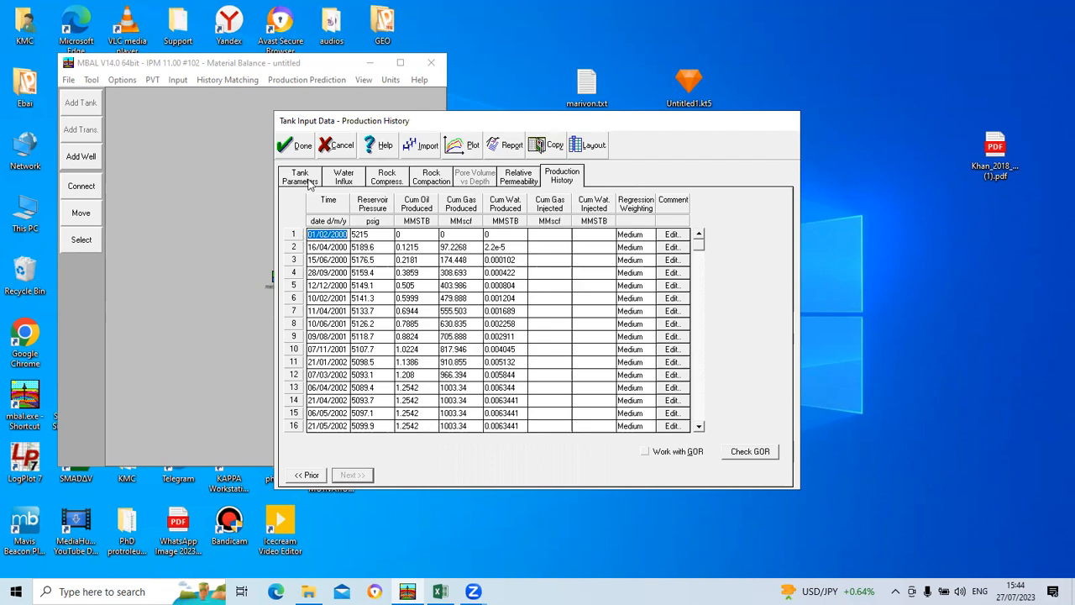
pyautogui.click(294, 145)
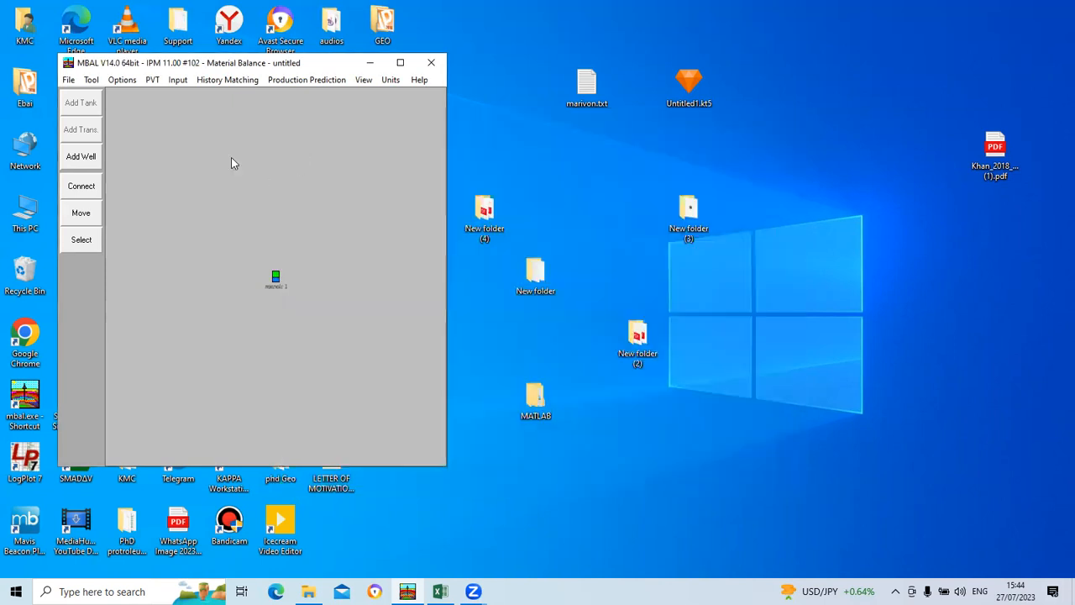
# Step: Maximize the main window and open the Analytical Method history matching plot for the tank
pyautogui.click(217, 80)
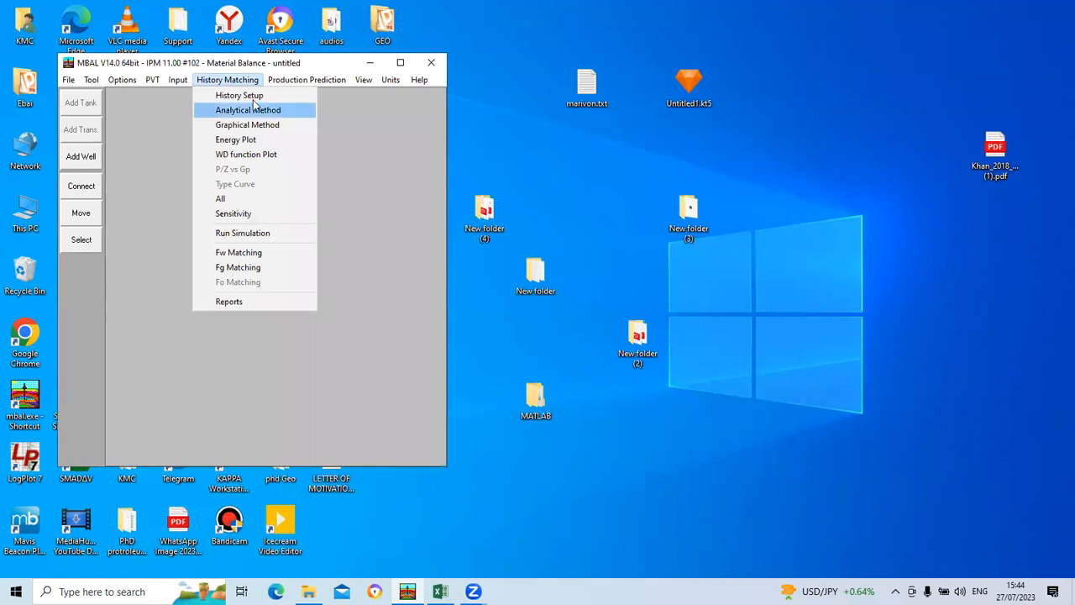
pyautogui.click(403, 63)
pyautogui.click(405, 62)
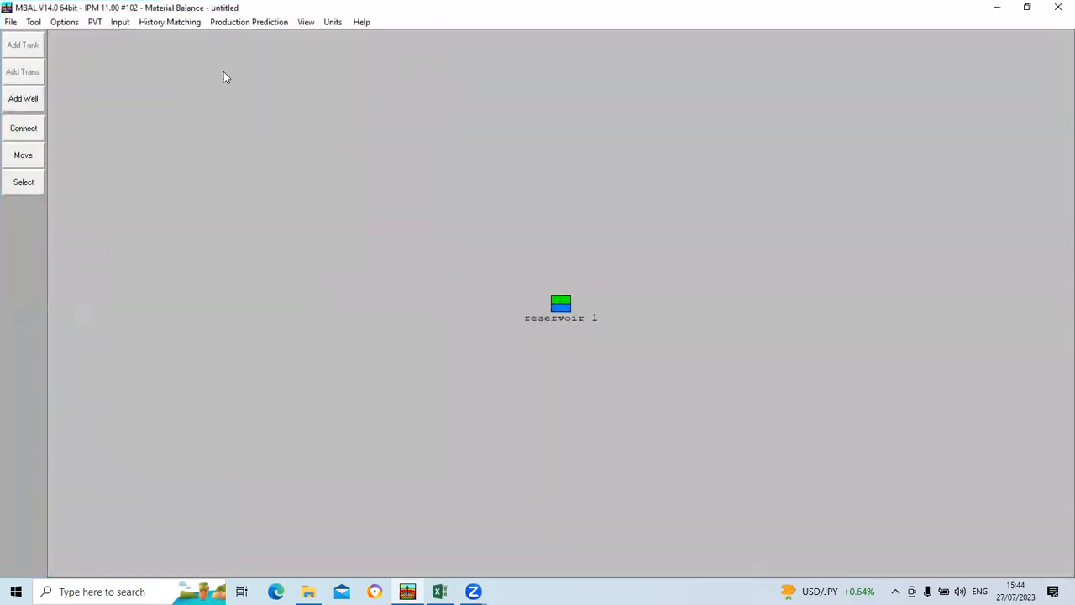
pyautogui.click(178, 24)
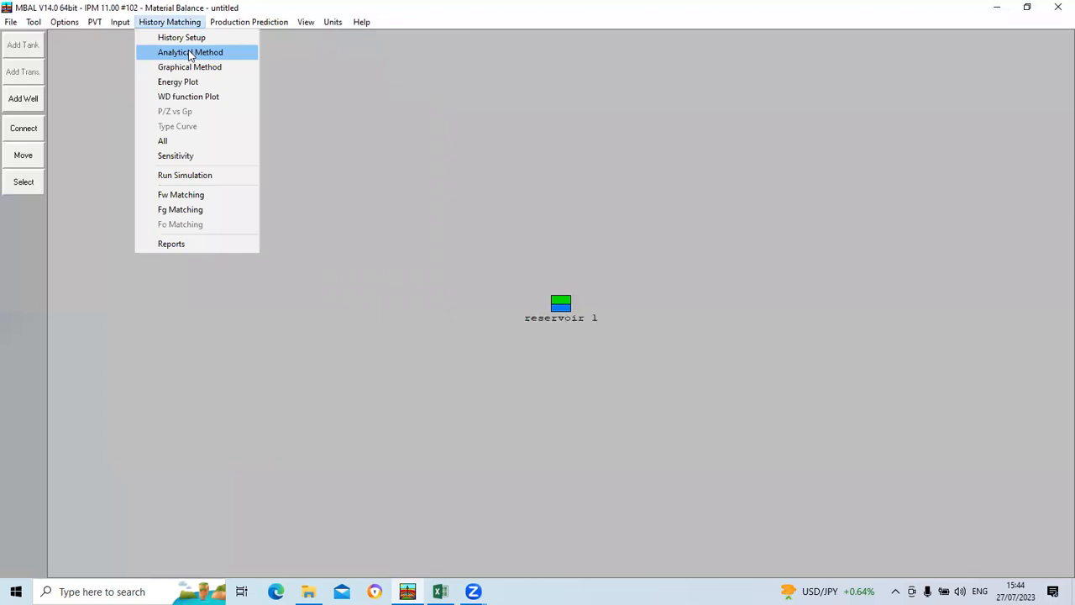
pyautogui.click(190, 52)
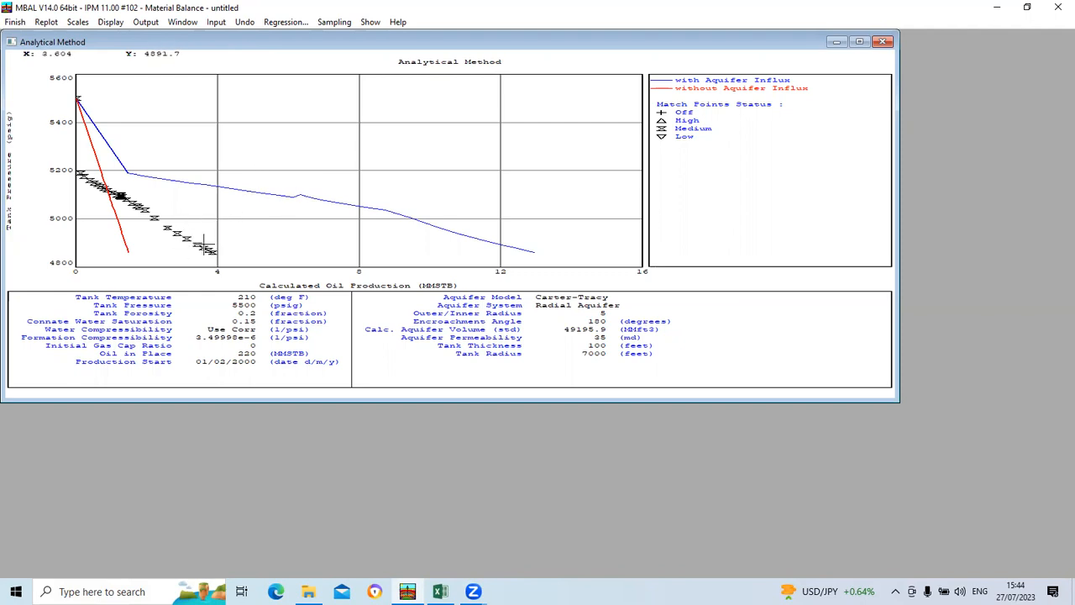
pyautogui.moveTo(205, 245)
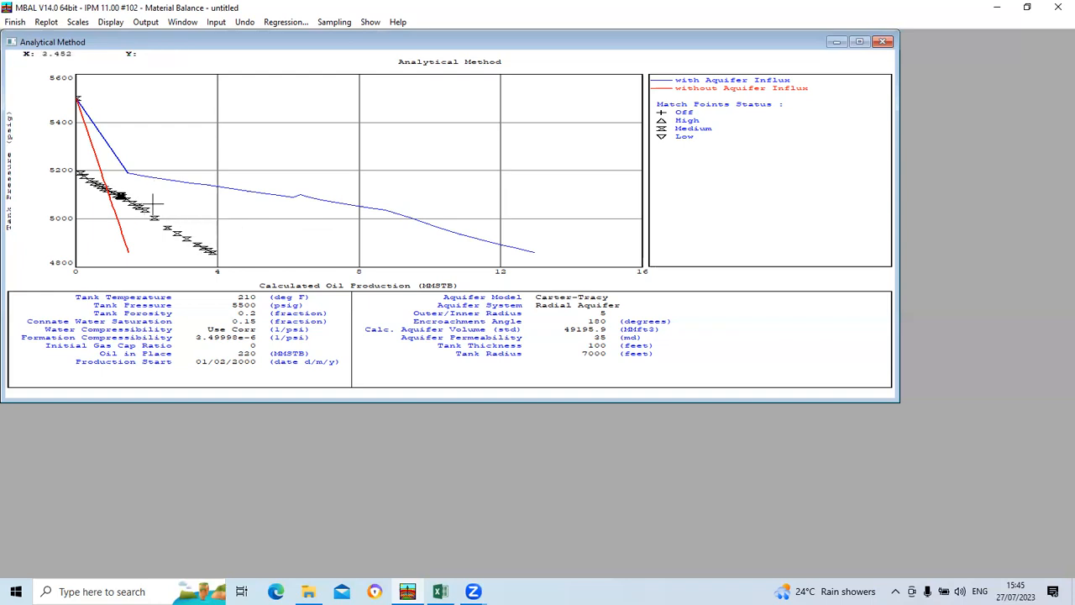
# Step: In the regression, include oil in place with a maximum of 300 MMSTB and reservoir radius with a maximum of 12000 feet
pyautogui.click(285, 23)
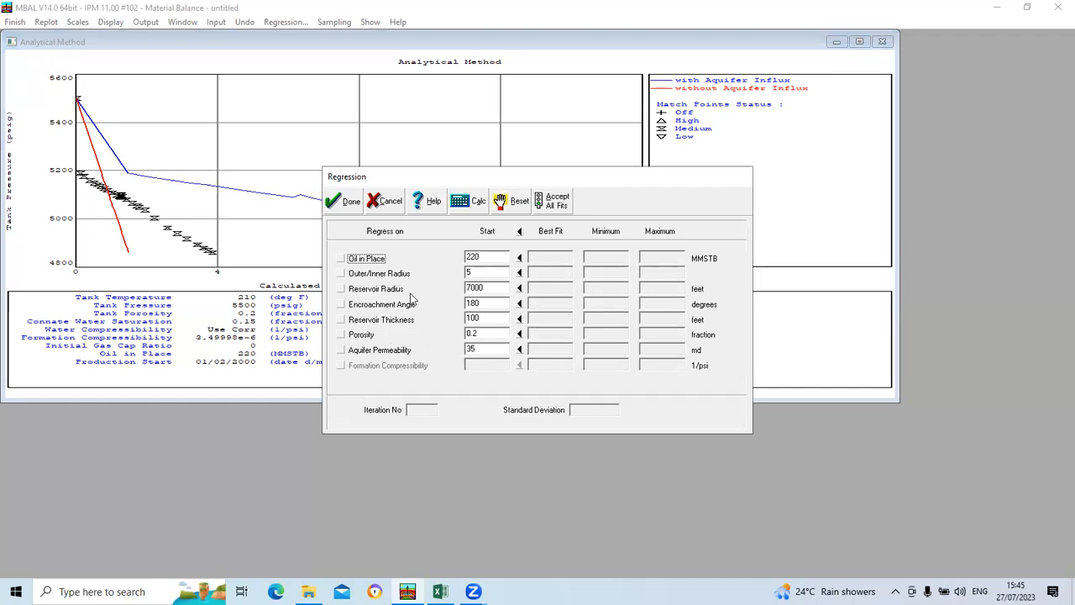
pyautogui.click(340, 260)
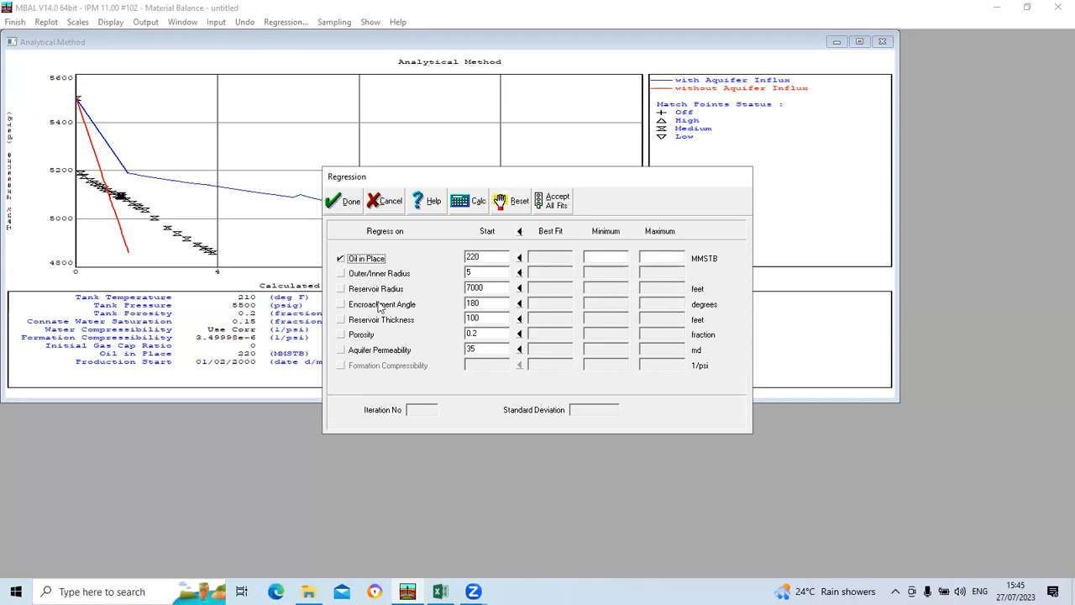
pyautogui.click(653, 260)
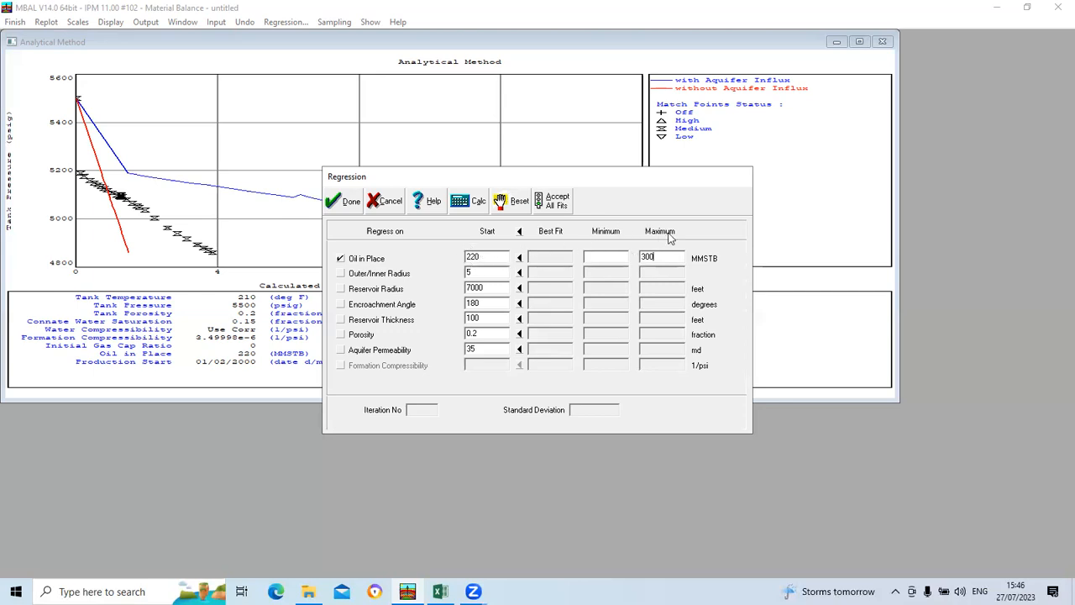
pyautogui.click(342, 290)
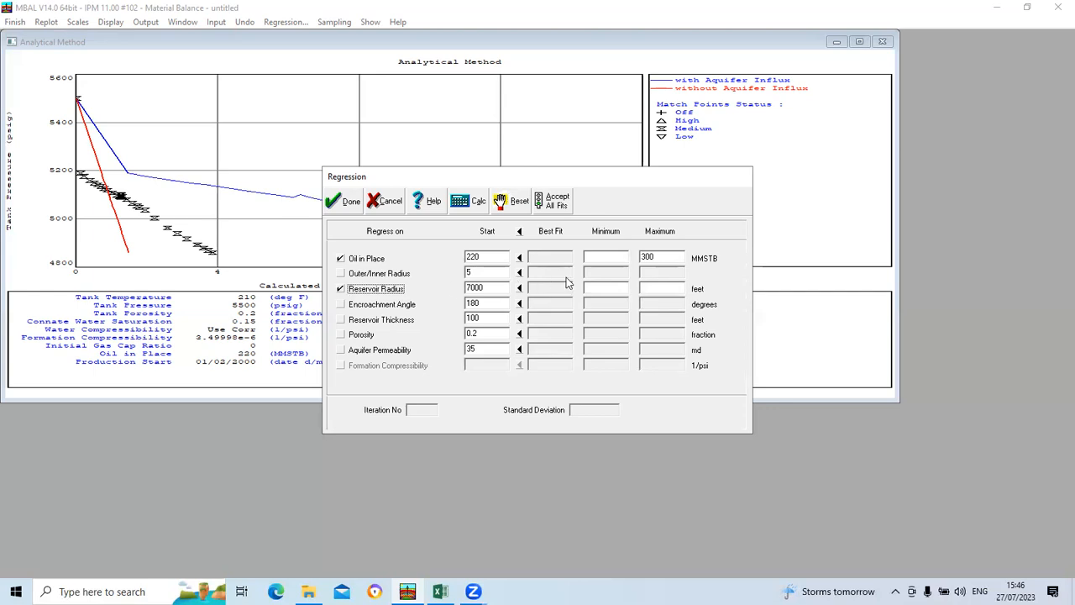
pyautogui.click(658, 292)
pyautogui.write('12000')
# Step: Include reservoir thickness in the regression with a maximum of 150 feet and run the calculation
pyautogui.click(342, 321)
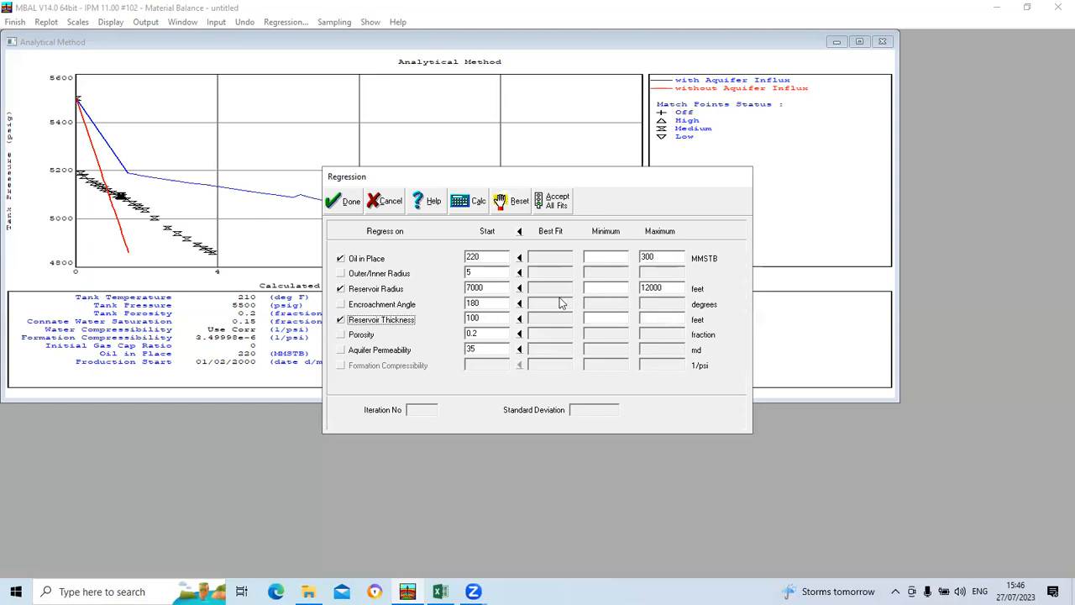
pyautogui.click(662, 321)
pyautogui.write('150')
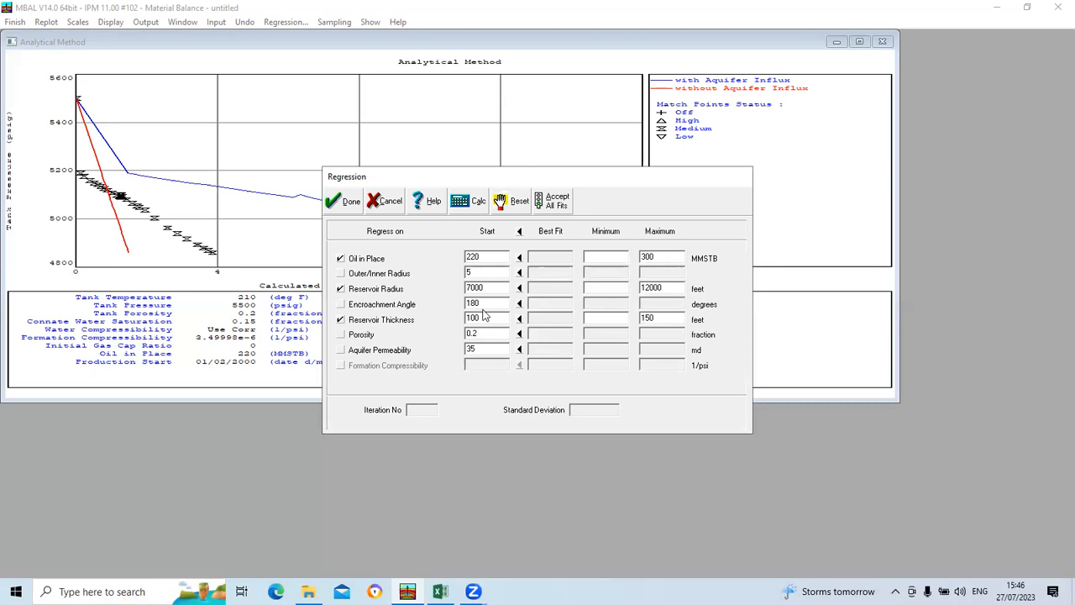
pyautogui.click(470, 205)
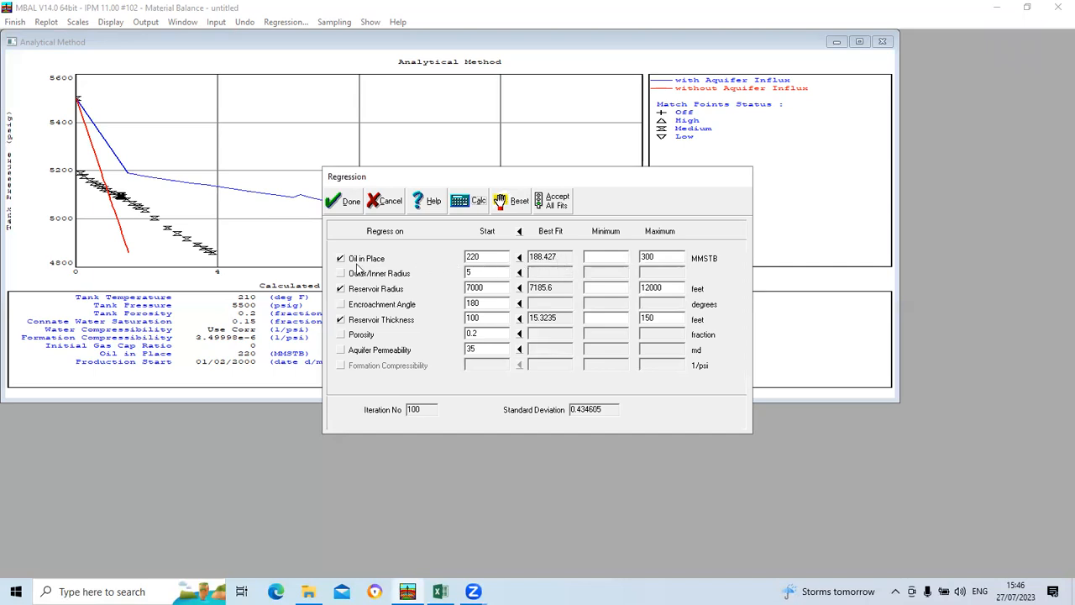
# Step: Accept the best-fit values for oil in place and reservoir radius and apply them to the analytical plot
pyautogui.click(519, 258)
pyautogui.click(518, 288)
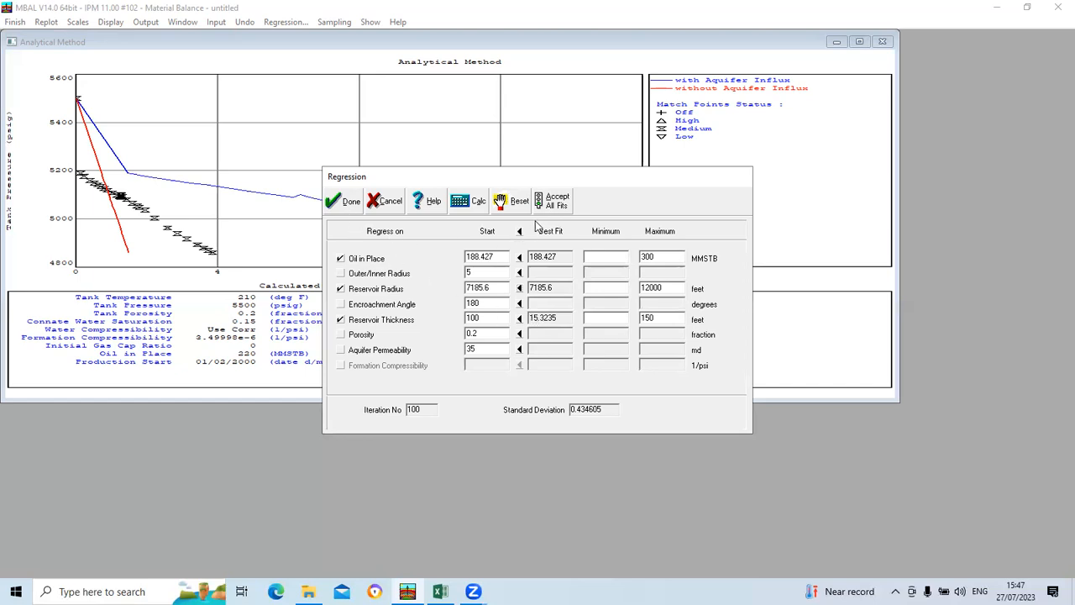
pyautogui.click(348, 201)
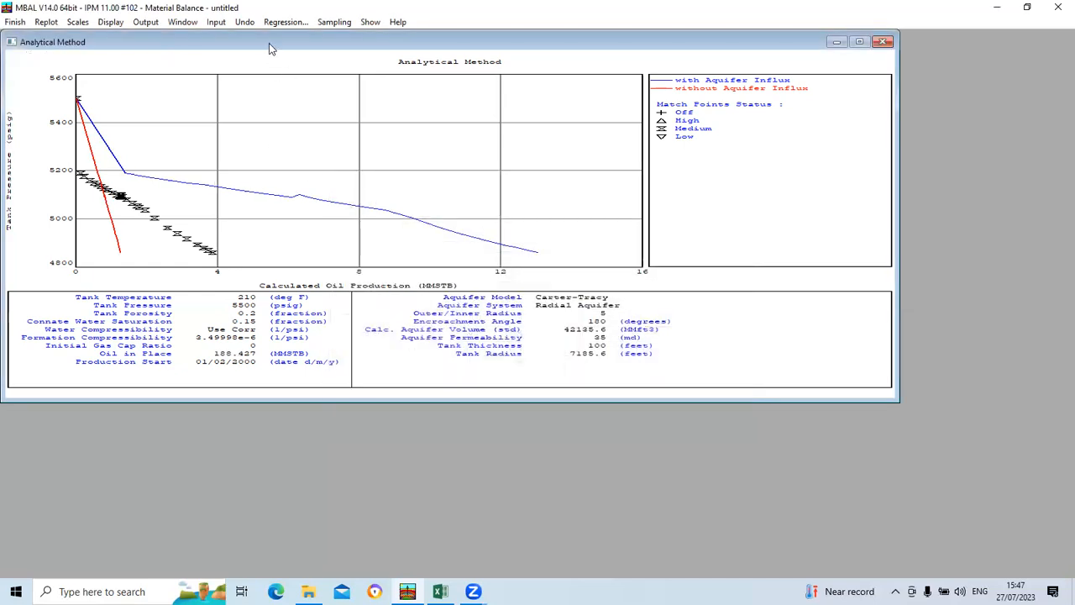
# Step: Add porosity and aquifer permeability to the regression, set the minimum reservoir thickness to 75 feet and recalculate
pyautogui.click(286, 23)
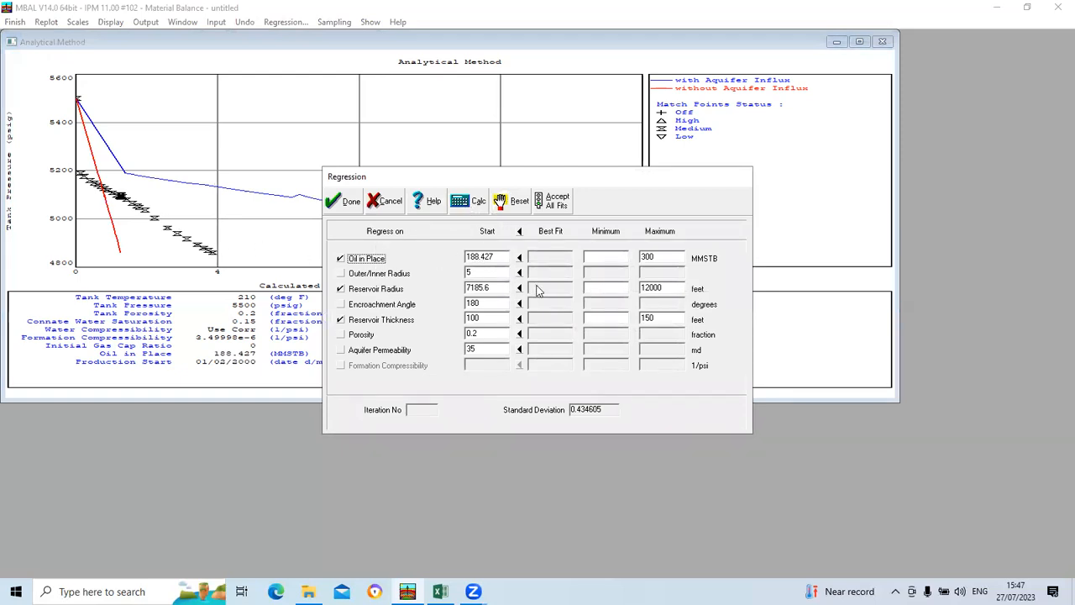
pyautogui.click(341, 350)
pyautogui.click(341, 334)
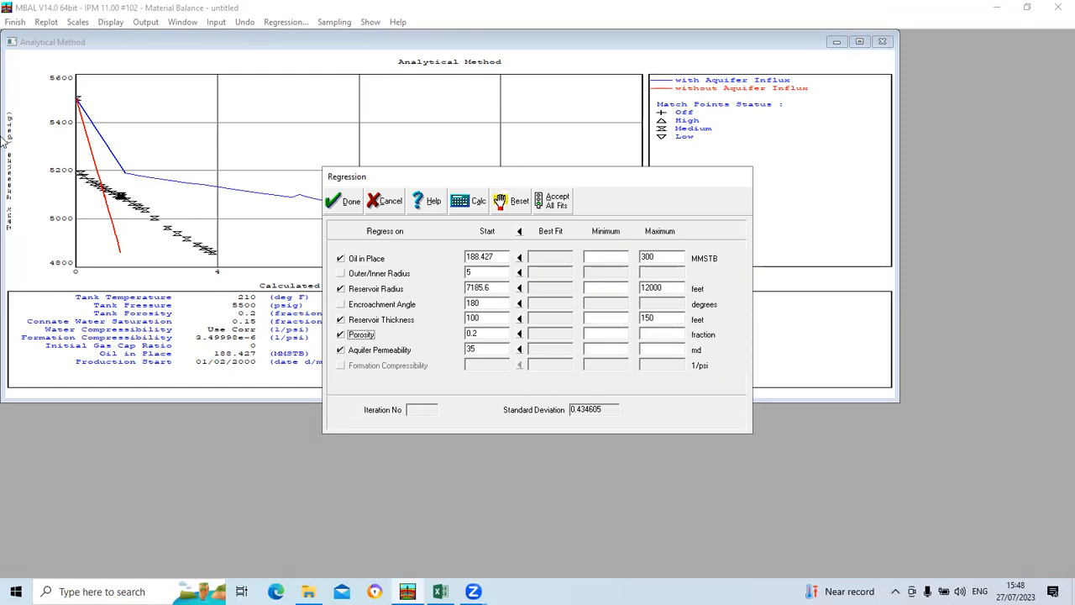
pyautogui.click(596, 321)
pyautogui.click(475, 202)
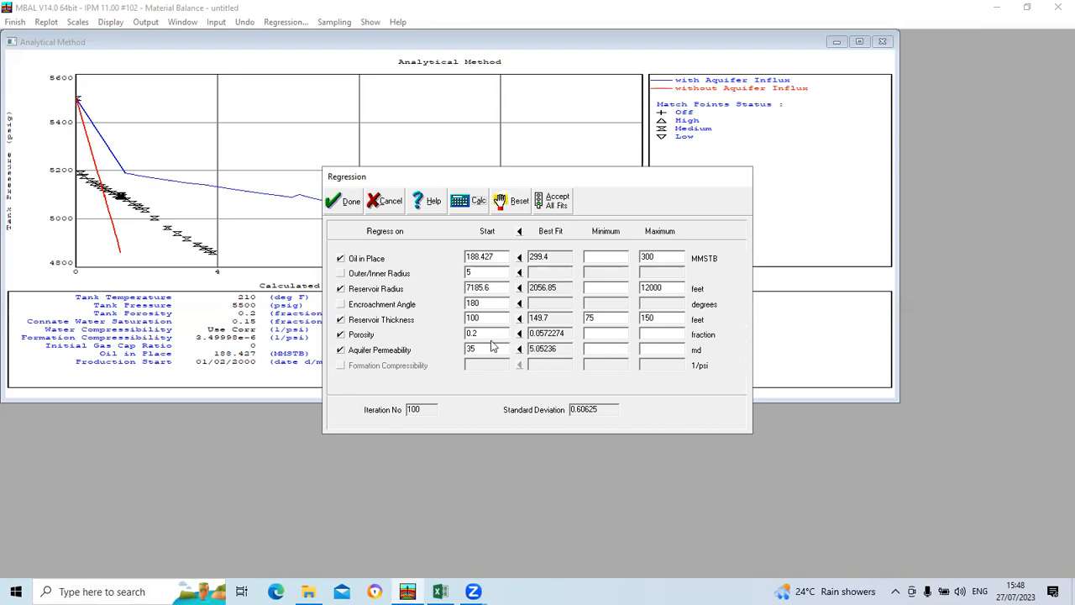
# Step: Set the minimum porosity to 0.15 and minimum aquifer permeability to 20 md, and rerun the regression
pyautogui.click(615, 336)
pyautogui.write('0.15')
pyautogui.write('20')
pyautogui.click(476, 204)
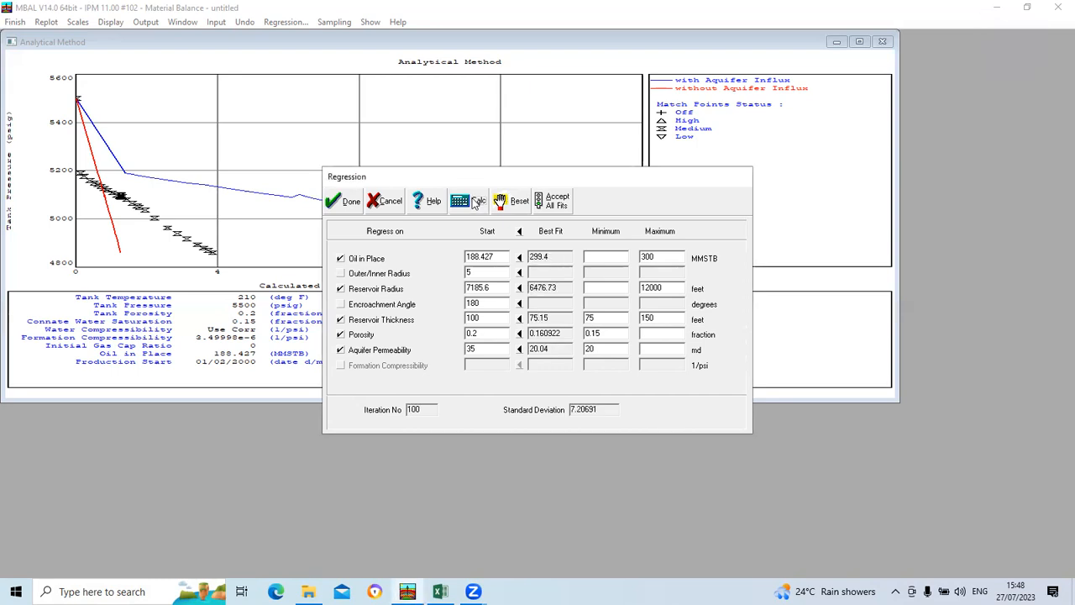
# Step: Accept all best-fit values, apply them to the analytical plot and reopen the regression settings
pyautogui.click(554, 204)
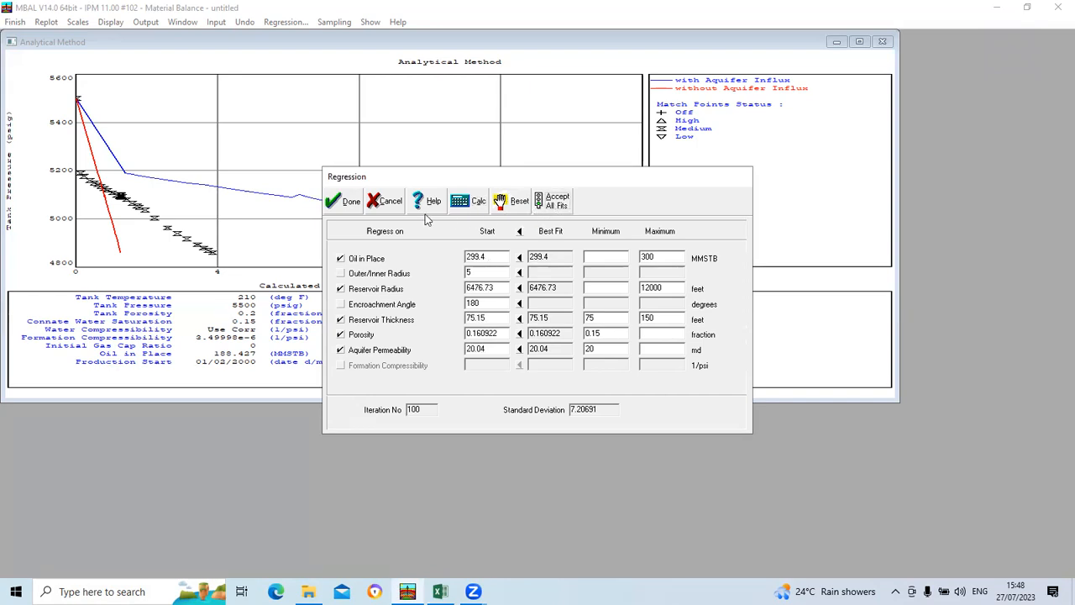
pyautogui.click(351, 204)
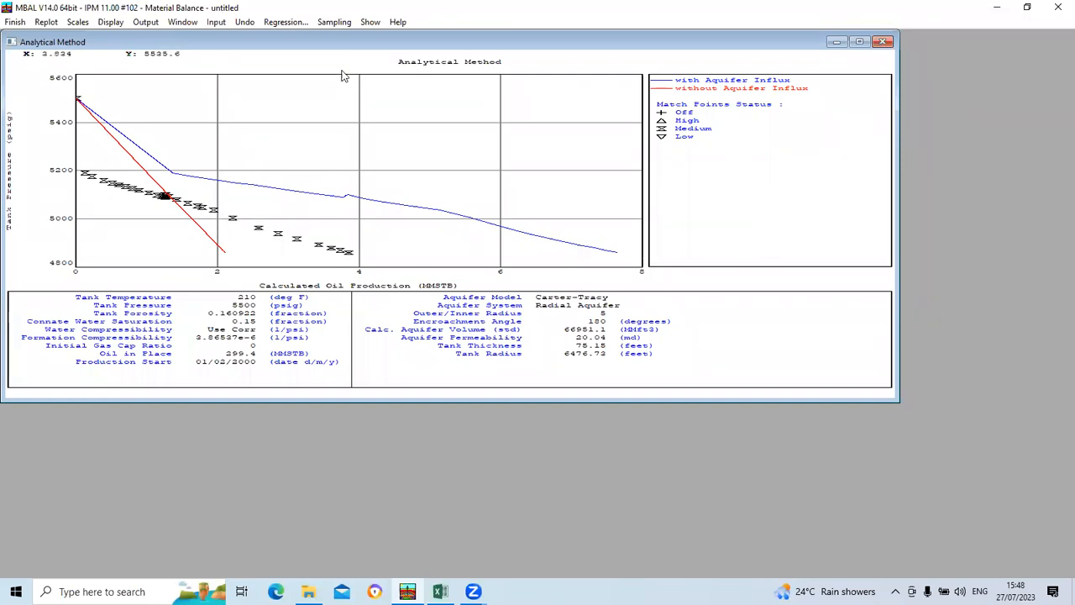
pyautogui.click(290, 26)
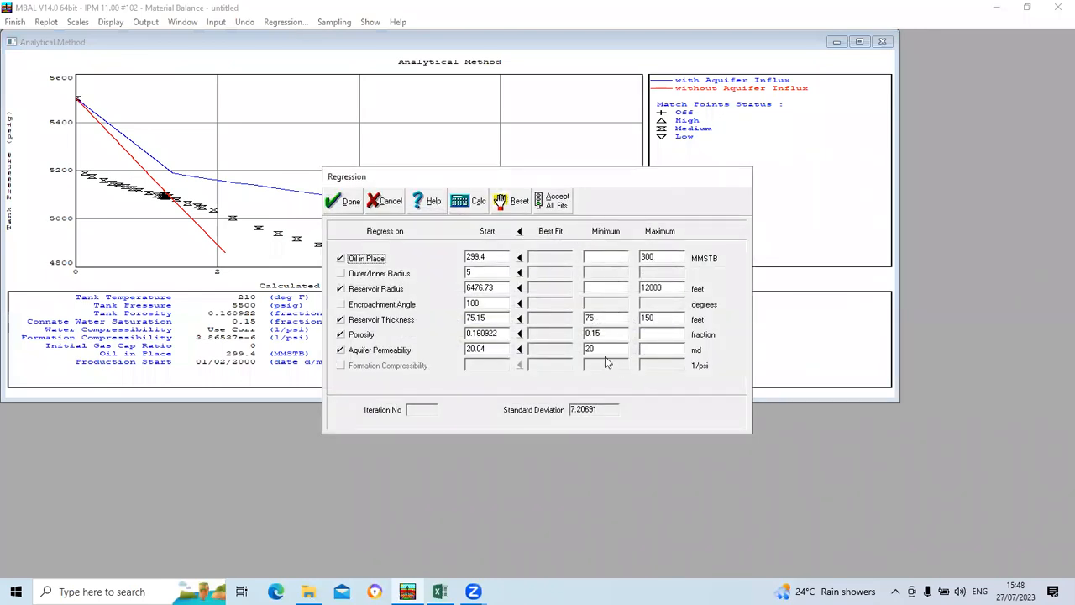
# Step: Rerun the regression, accept all best-fit values and apply them to the analytical plot
pyautogui.click(465, 205)
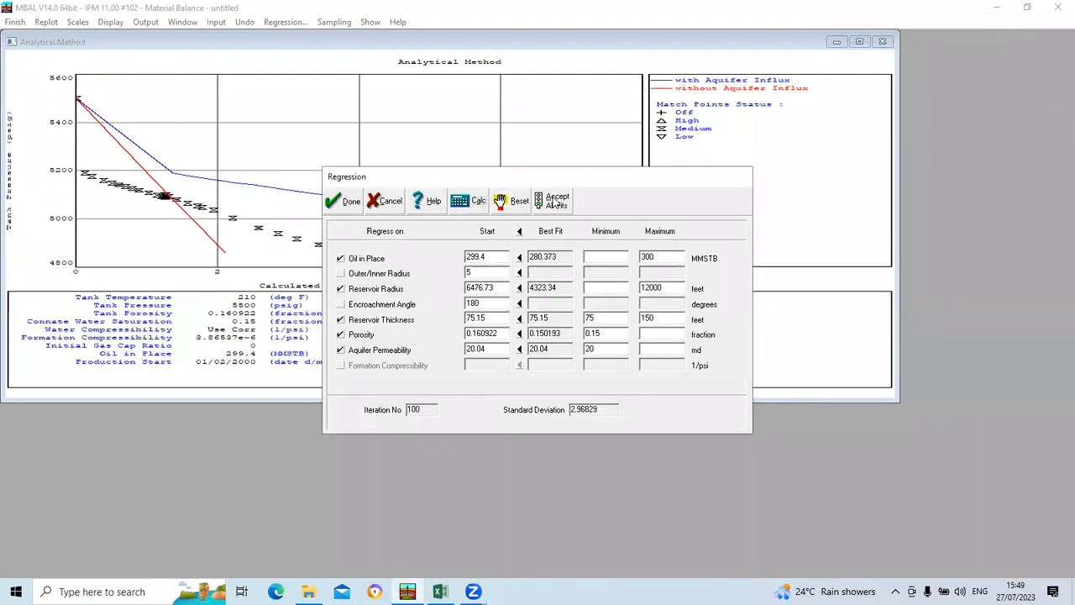
pyautogui.click(556, 202)
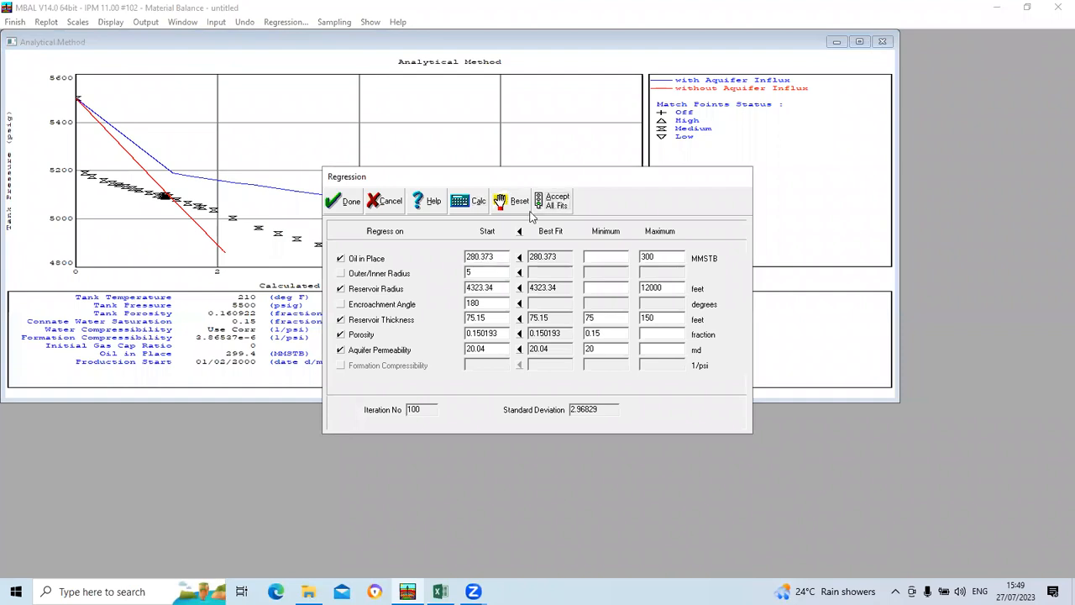
pyautogui.click(351, 203)
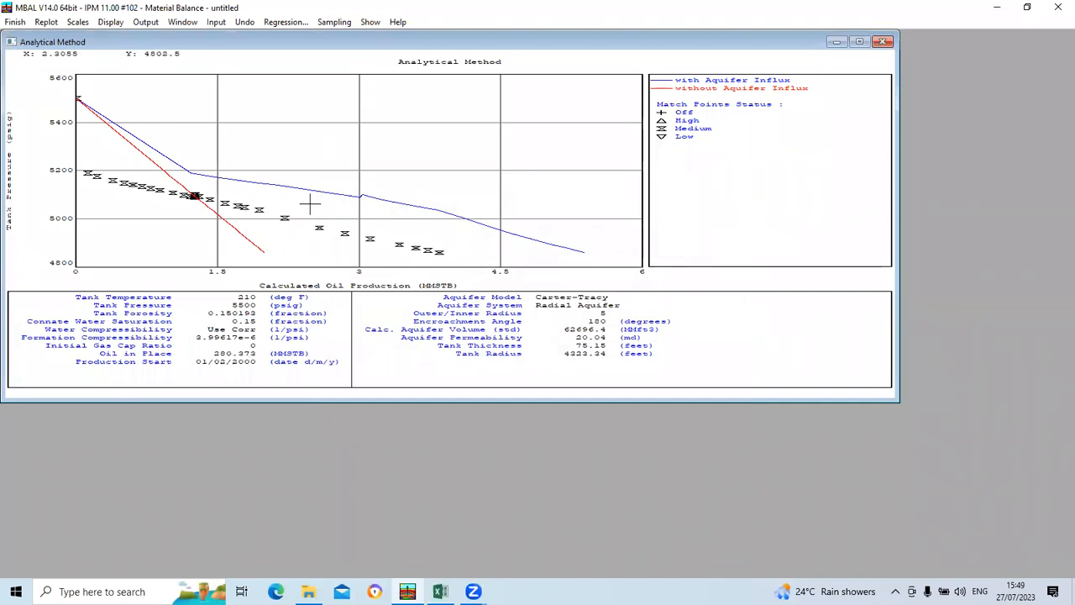
# Step: Raise the maximum oil in place to 350 MMSTB, recalculate the regression and return to the plot without accepting the fits
pyautogui.click(286, 22)
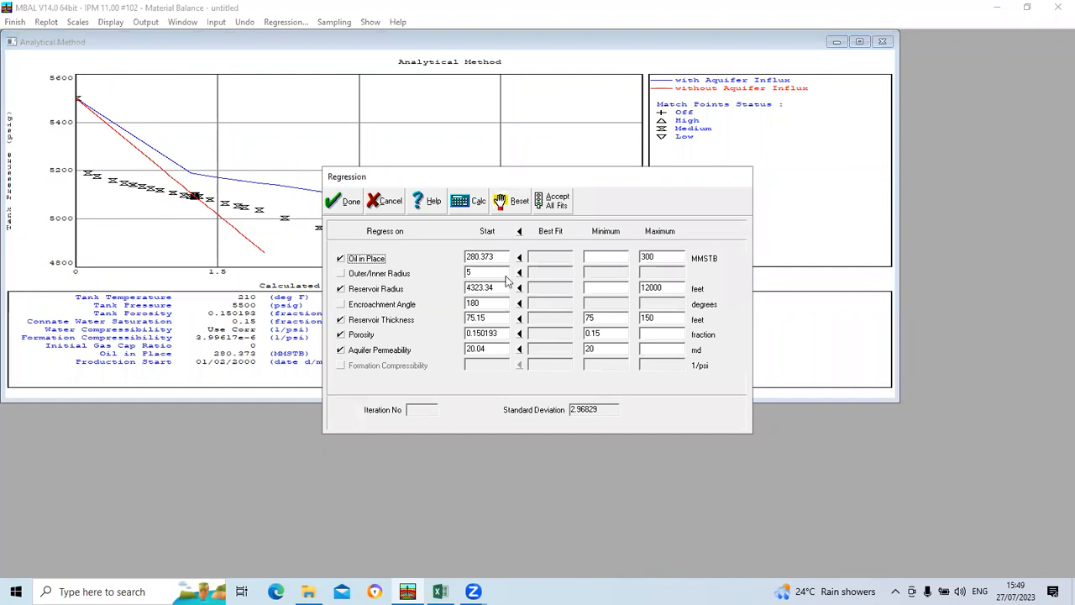
pyautogui.click(658, 261)
pyautogui.press('BackSpace')
pyautogui.write('350')
pyautogui.click(462, 206)
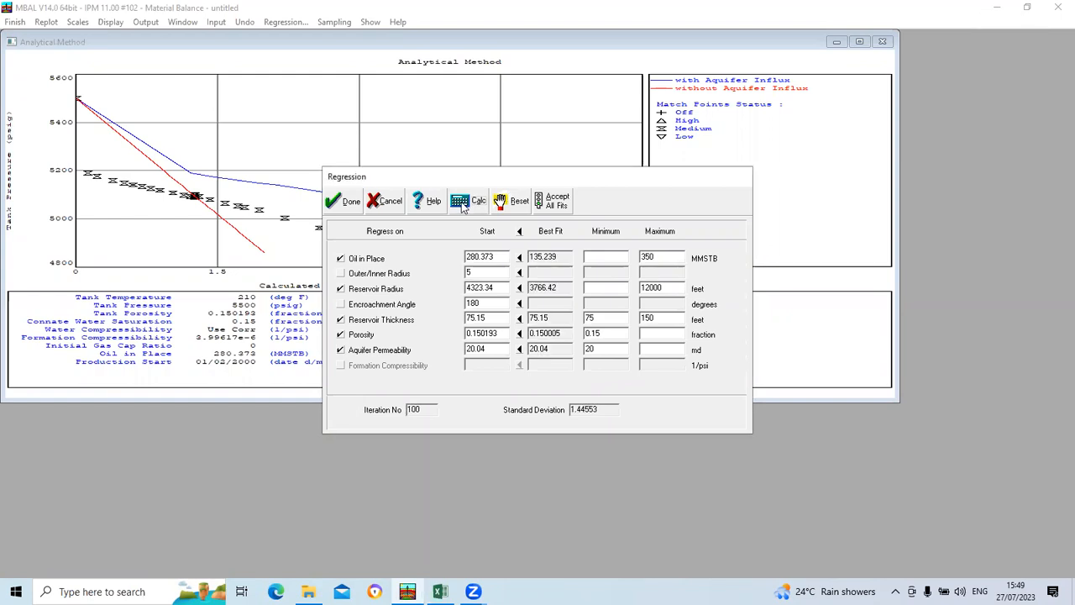
pyautogui.click(352, 201)
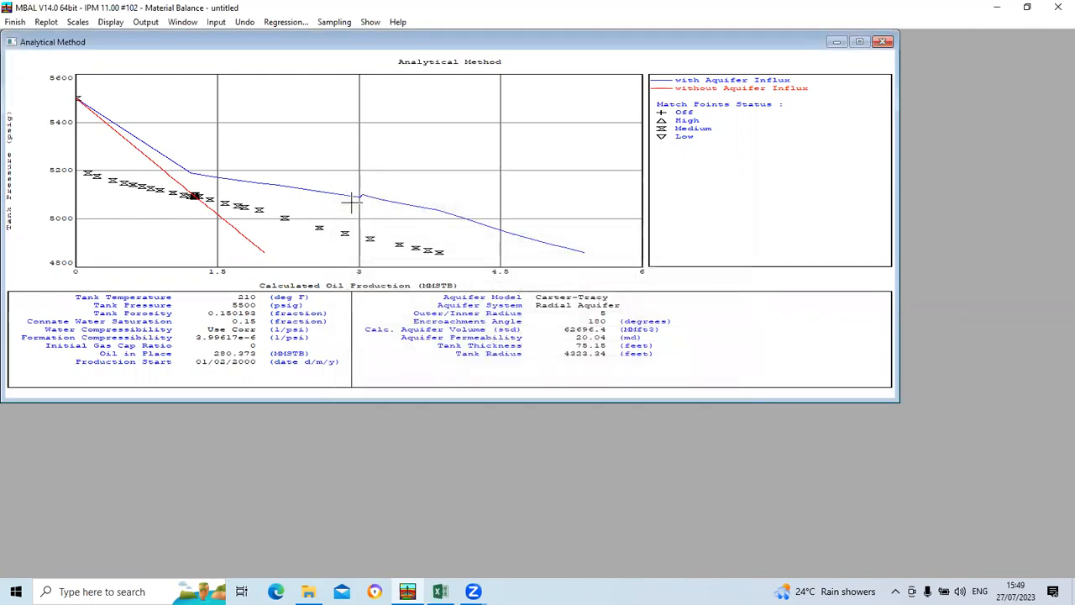
# Step: Add the encroachment angle to the regression, recalculate and apply all best-fit values to the analytical plot
pyautogui.click(285, 22)
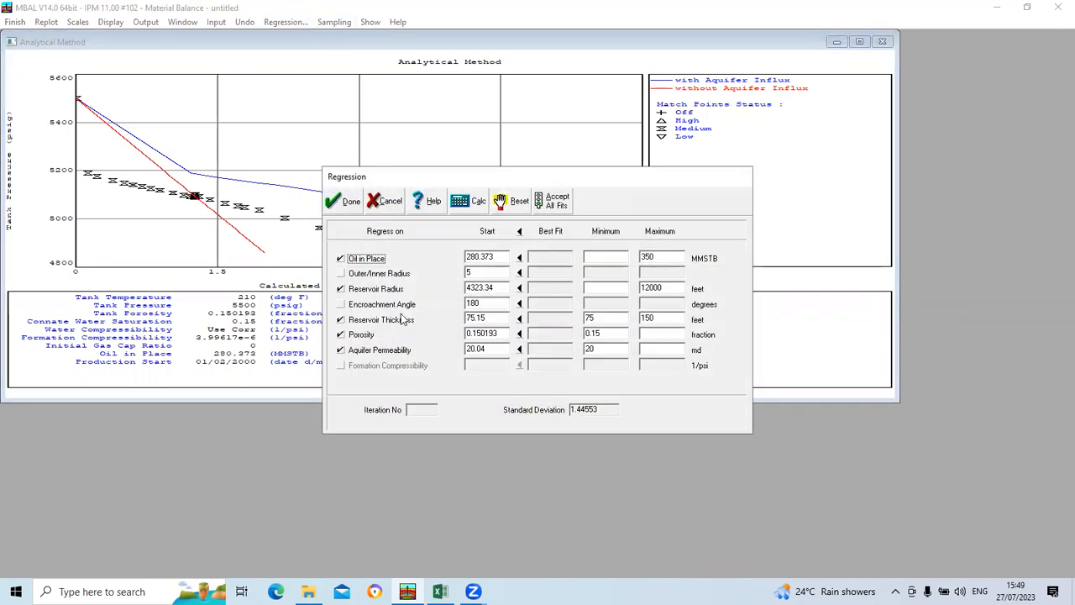
pyautogui.click(369, 304)
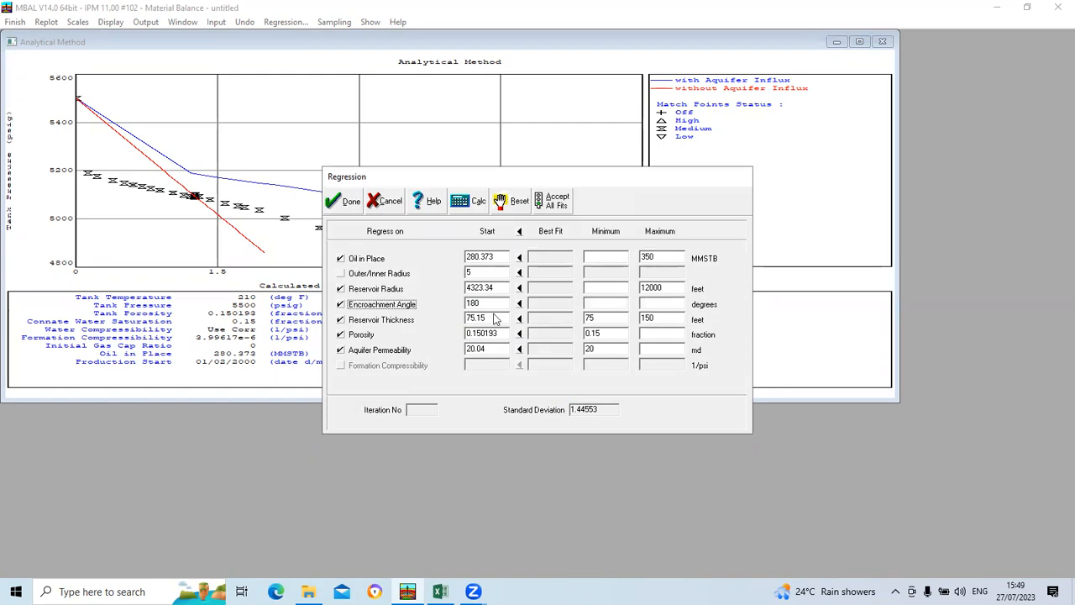
pyautogui.click(471, 203)
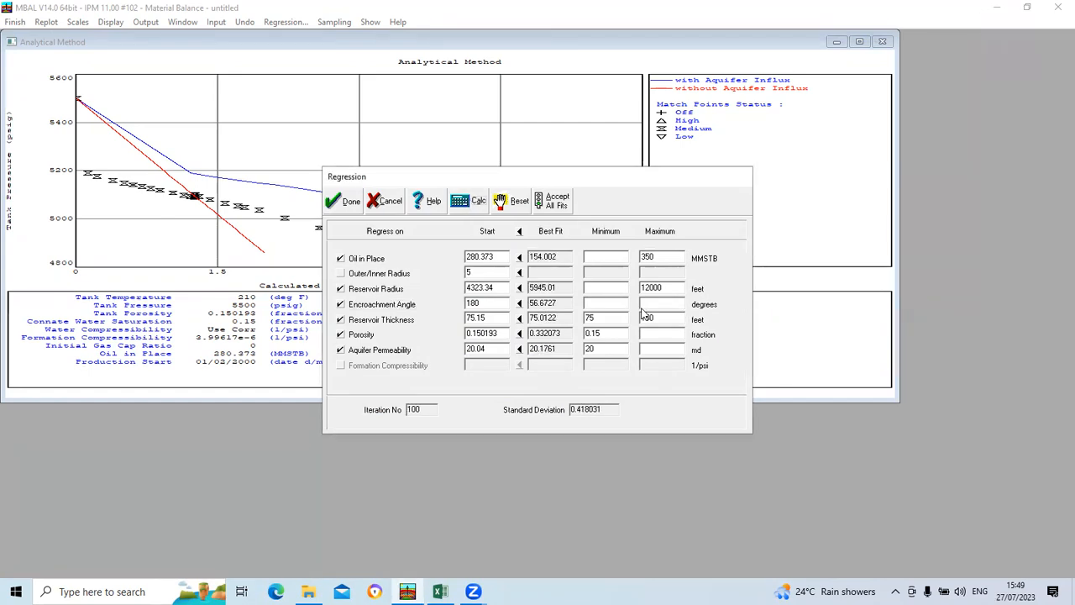
pyautogui.click(559, 200)
pyautogui.click(349, 203)
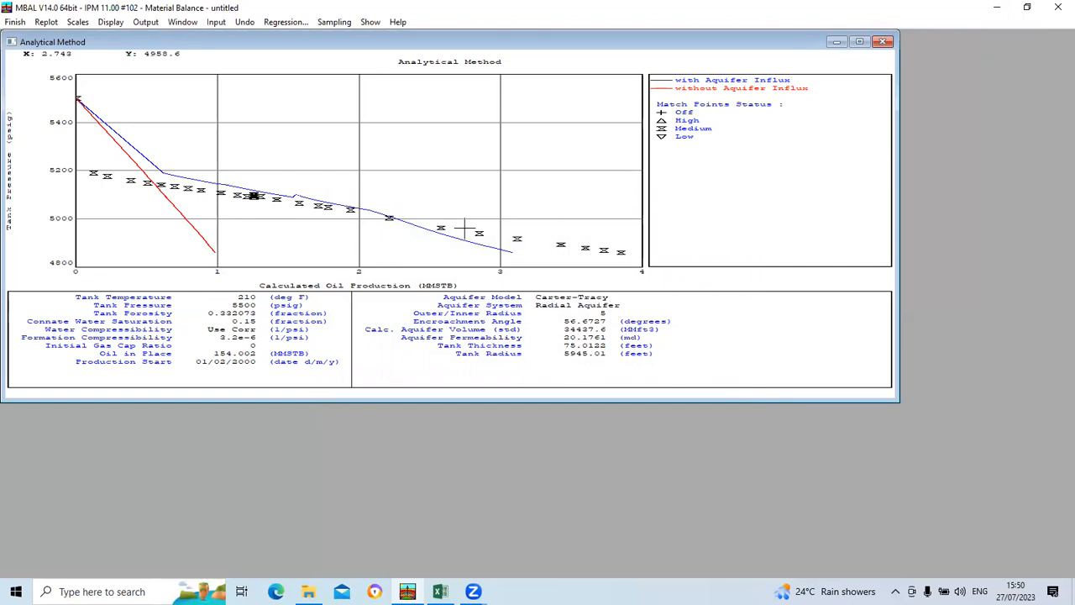
# Step: Add the outer/inner radius to the regression with limits of 4 and 10, recalculate and apply all best-fit values
pyautogui.click(287, 23)
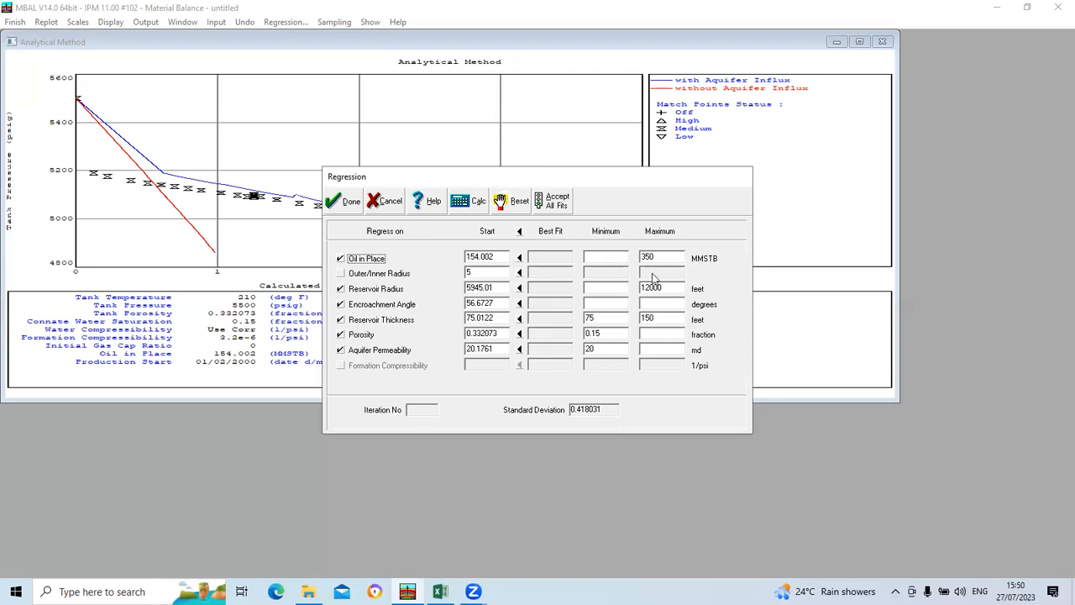
pyautogui.click(340, 274)
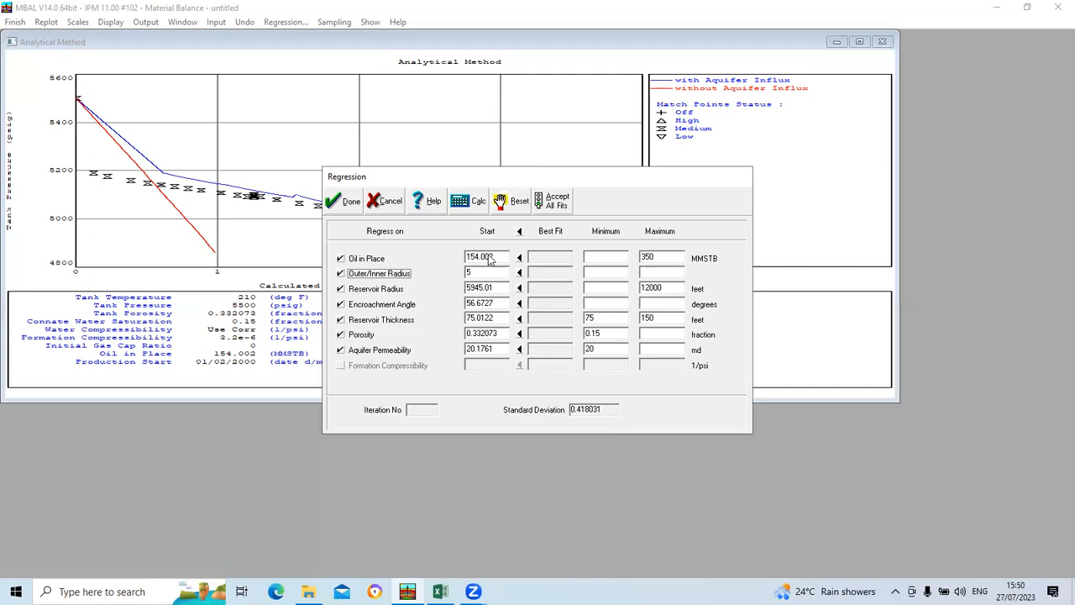
pyautogui.click(609, 280)
pyautogui.write('4')
pyautogui.click(666, 276)
pyautogui.write('10')
pyautogui.click(467, 200)
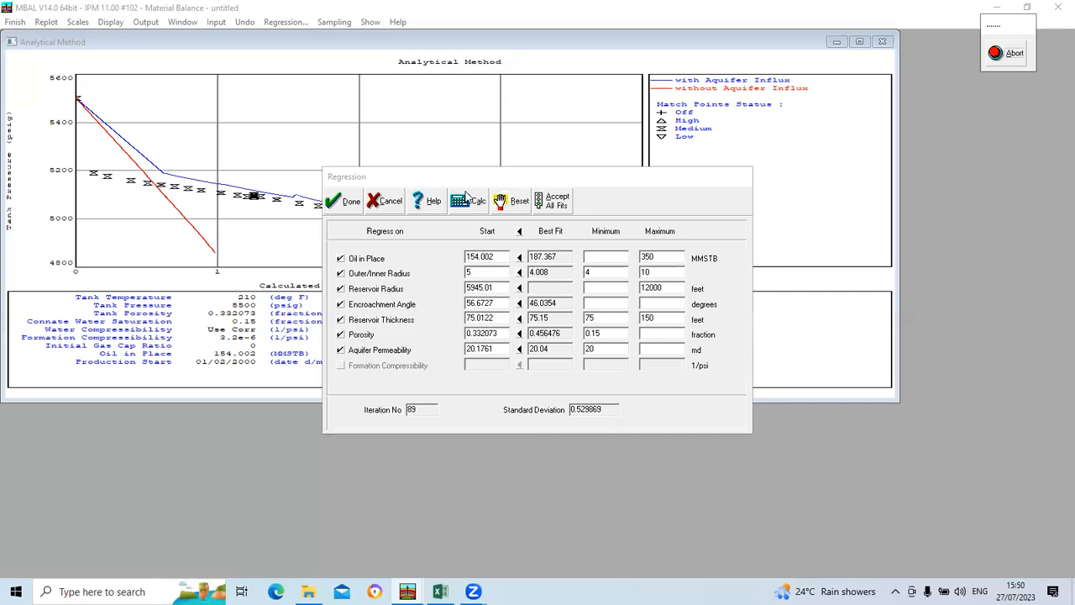
pyautogui.click(555, 204)
pyautogui.click(346, 203)
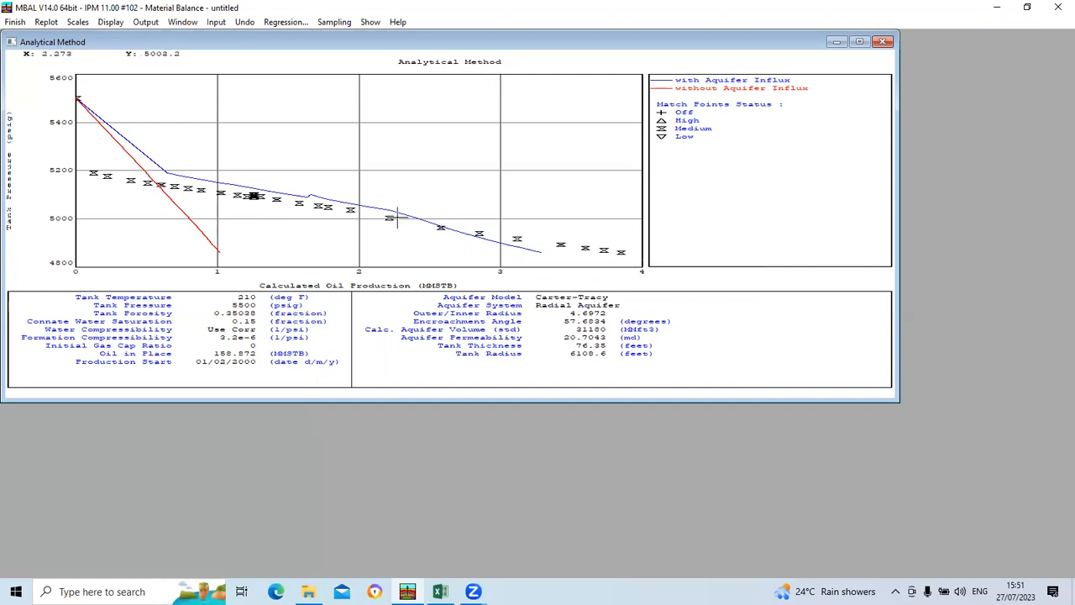
# Step: Switch to the Excel workbook to check the source tank and aquifer parameters on Sheet1, and return to MBAL
pyautogui.click(440, 592)
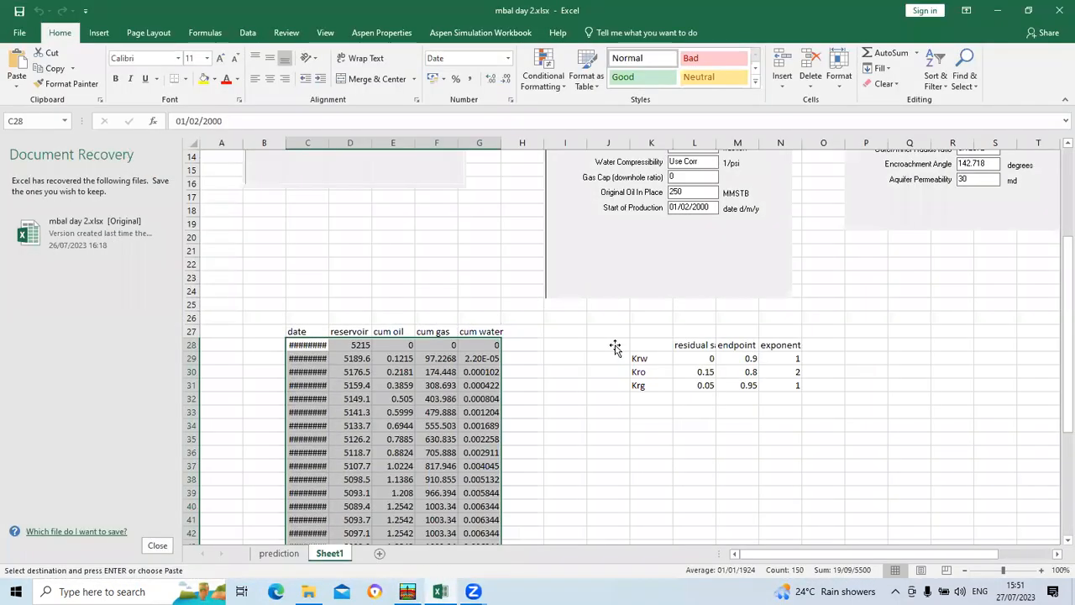
pyautogui.scroll(1, 583, 355)
pyautogui.click(997, 10)
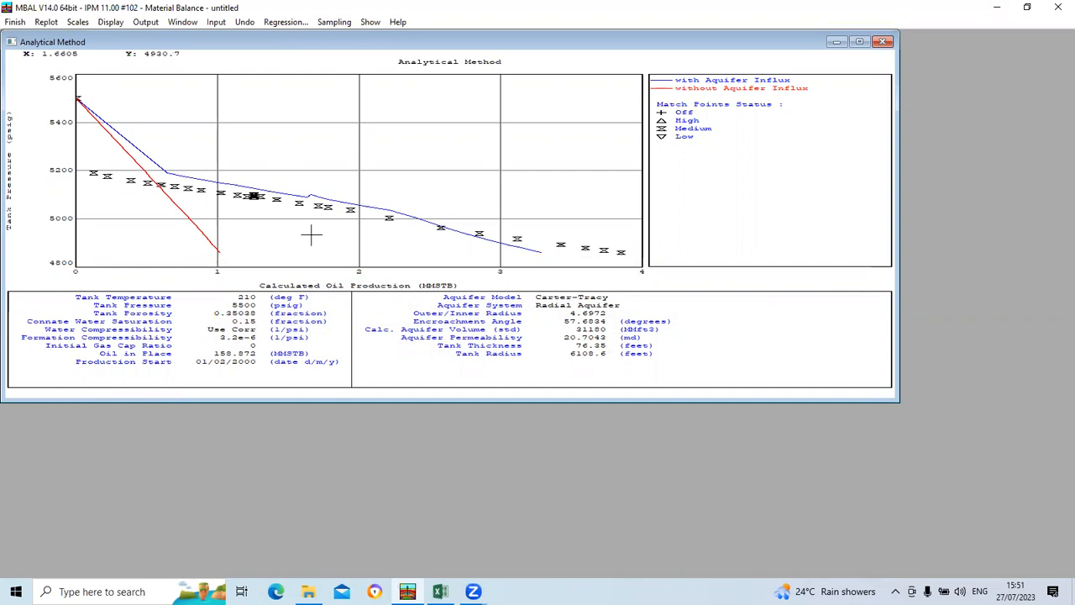
pyautogui.click(441, 590)
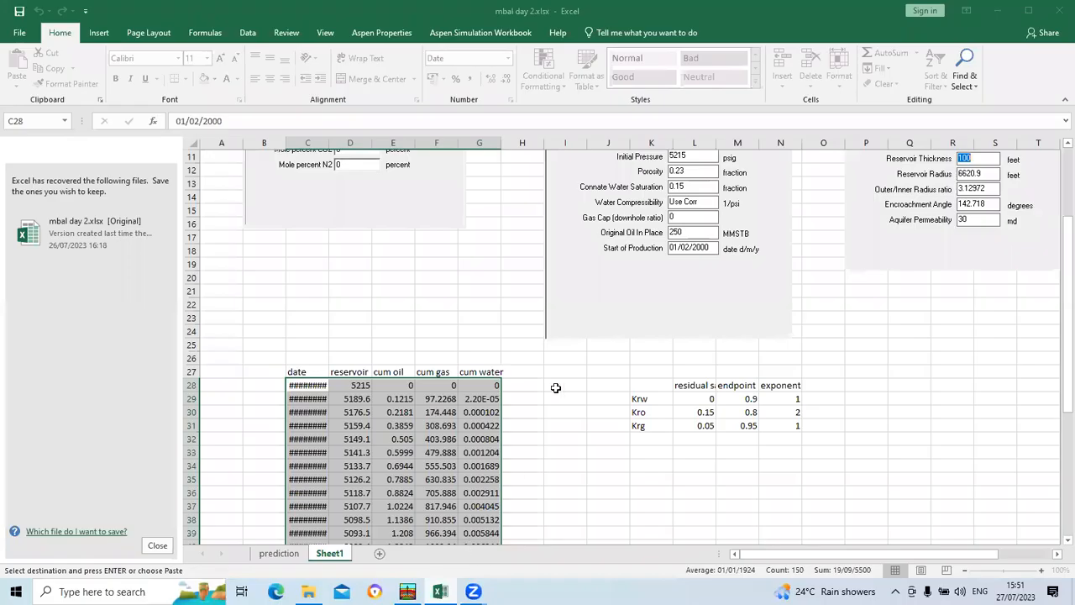
pyautogui.scroll(3, 456, 355)
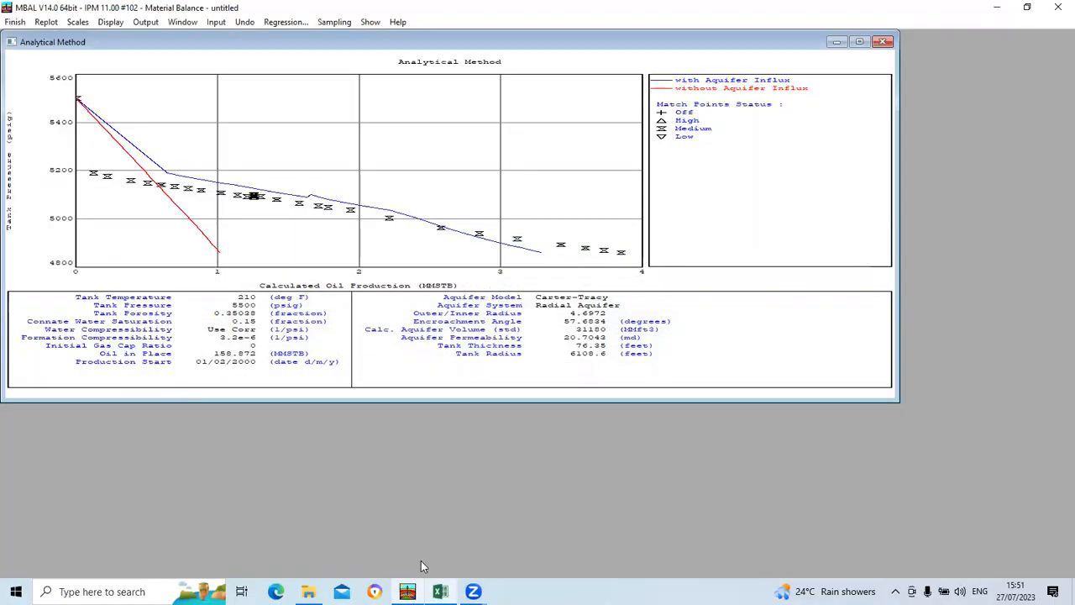
pyautogui.click(421, 560)
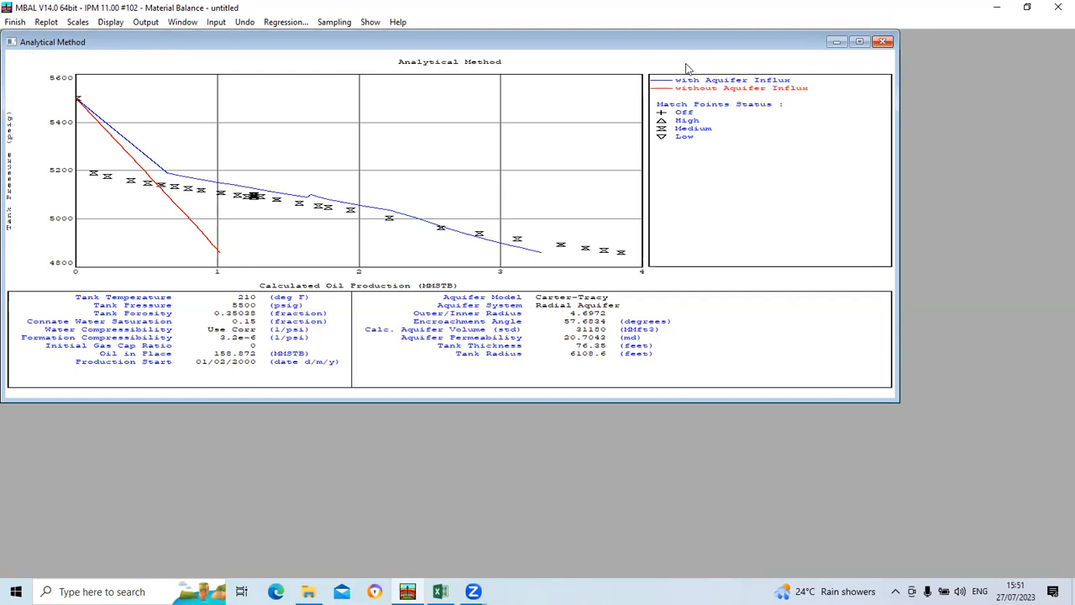
# Step: Close the analytical plot and open the Graphical Method history matching plot
pyautogui.click(882, 41)
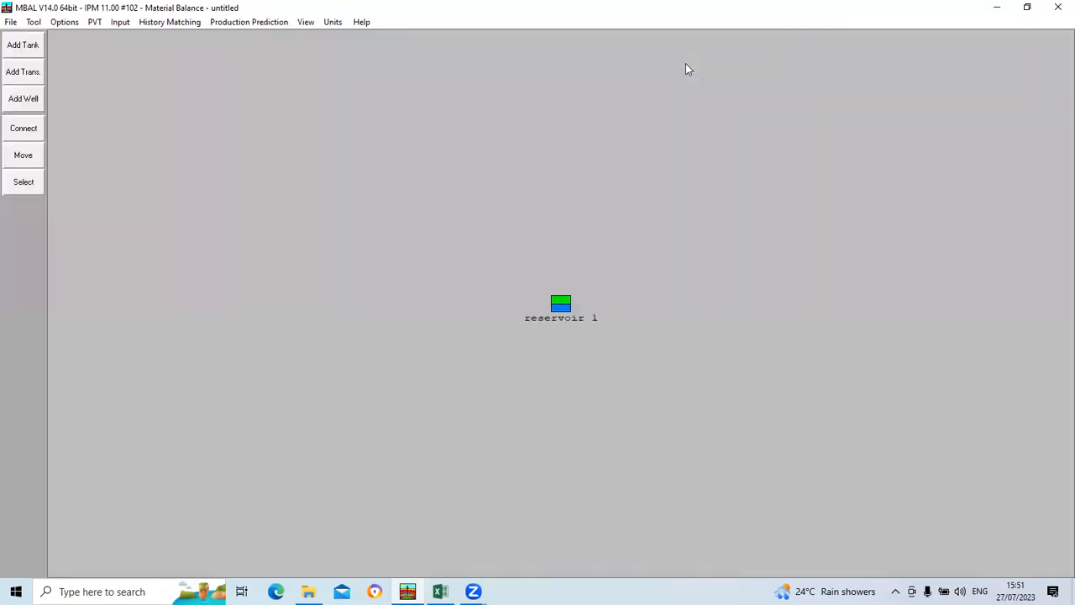
pyautogui.click(171, 22)
pyautogui.click(184, 70)
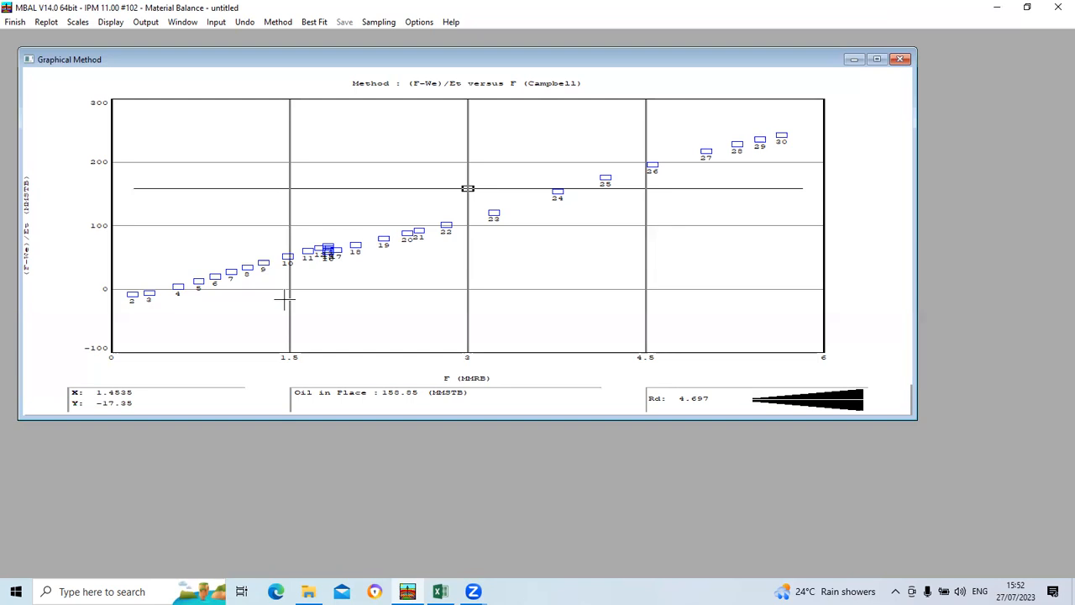
# Step: View the graphical plot with the Havlena - Odeh, F/Et versus We/Et and (F-We)/Et versus F (Campbell) methods
pyautogui.click(275, 24)
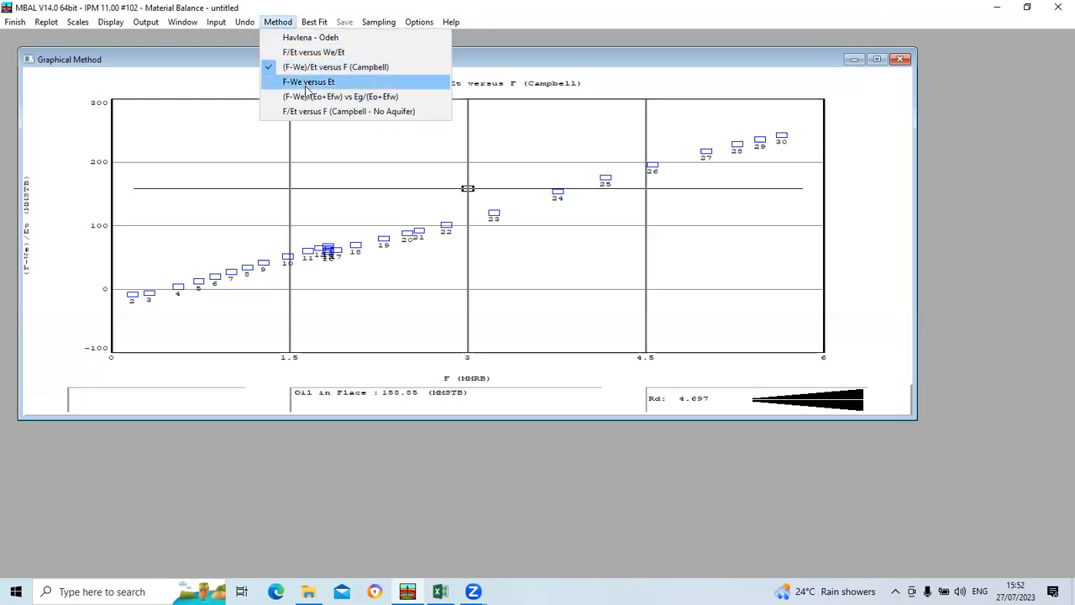
pyautogui.click(316, 42)
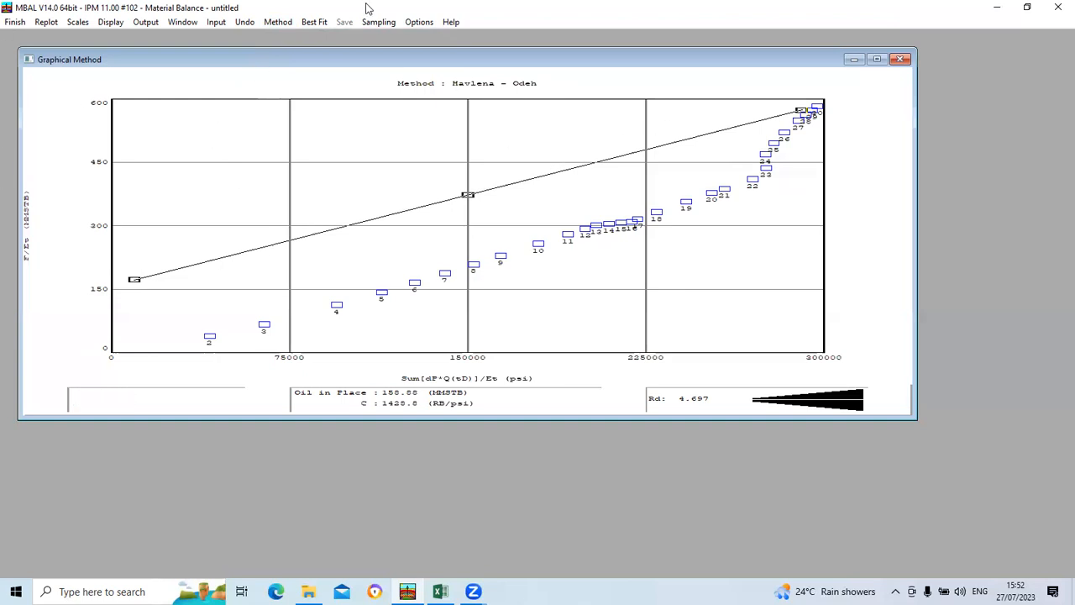
pyautogui.click(270, 24)
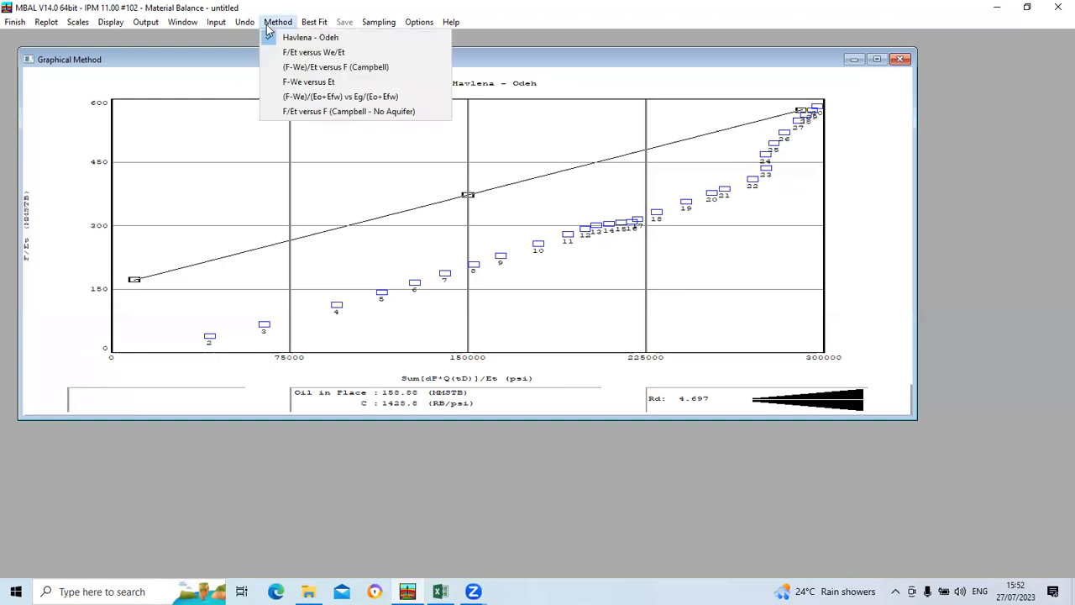
pyautogui.click(313, 52)
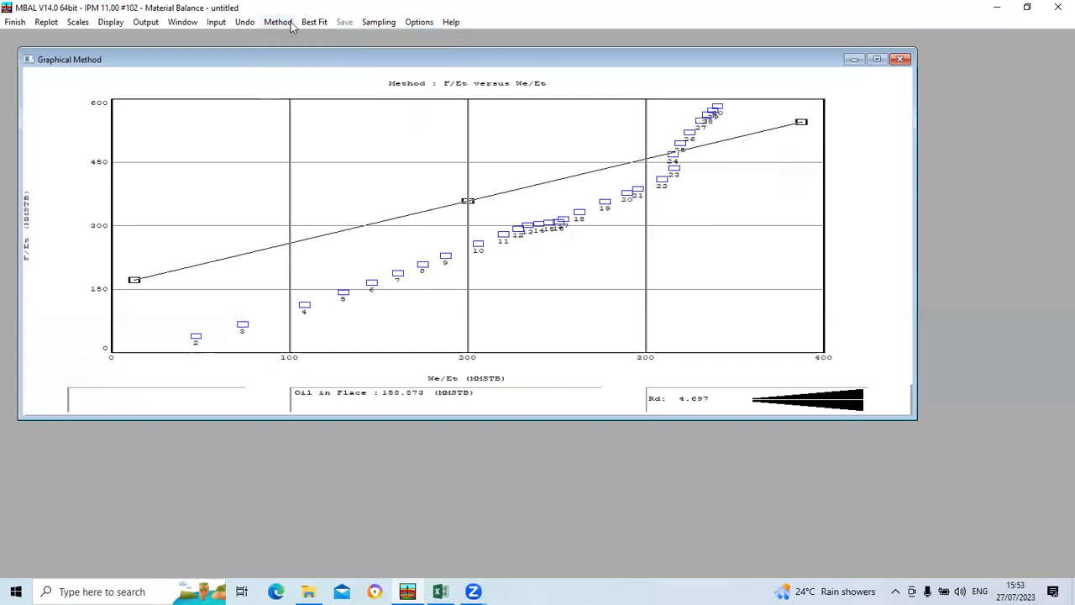
pyautogui.click(289, 23)
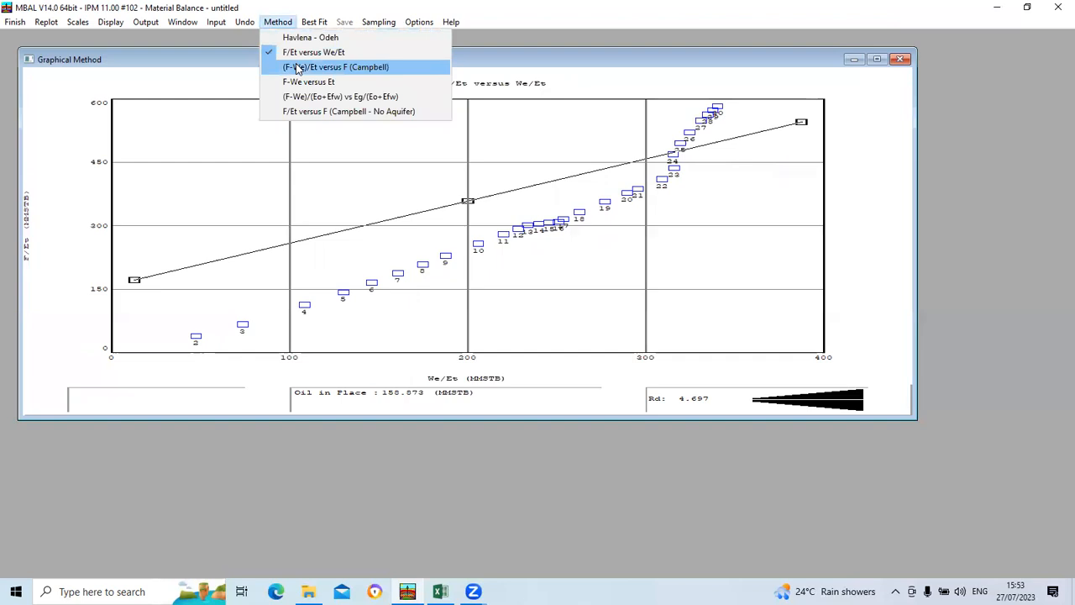
pyautogui.click(297, 67)
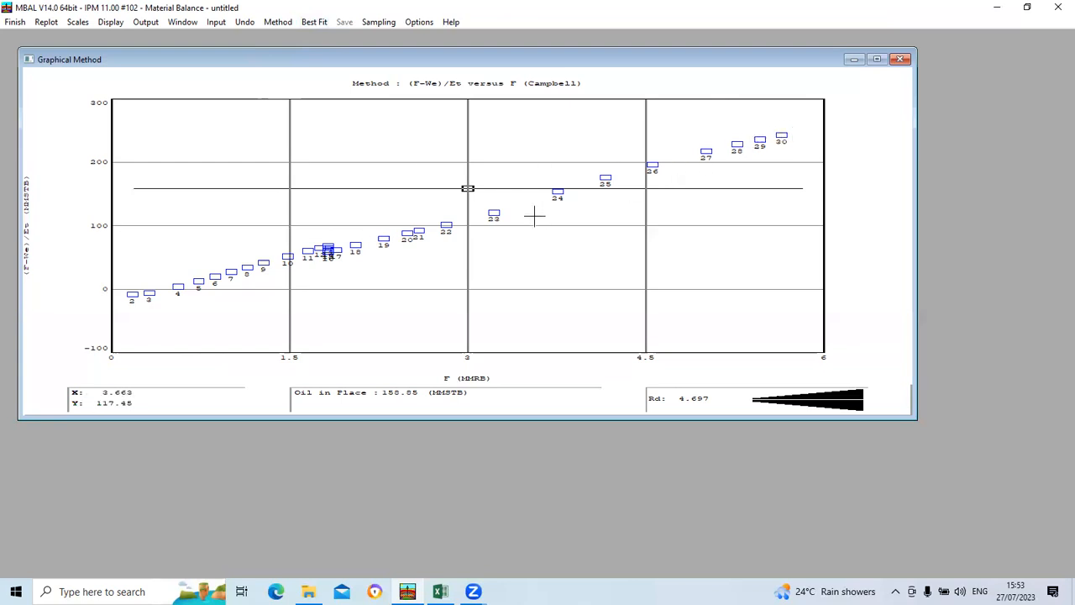
# Step: Close the graphical plot and review the updated tank parameters of reservoir 1 in the tank input data
pyautogui.moveTo(180, 288)
pyautogui.click(900, 58)
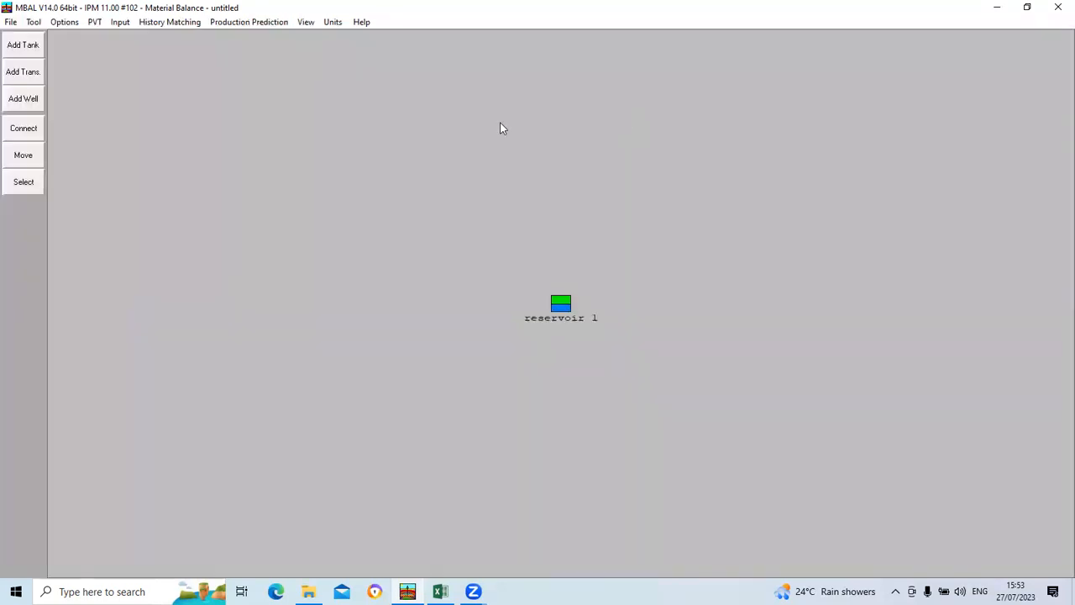
pyautogui.click(120, 23)
pyautogui.click(141, 52)
pyautogui.click(300, 175)
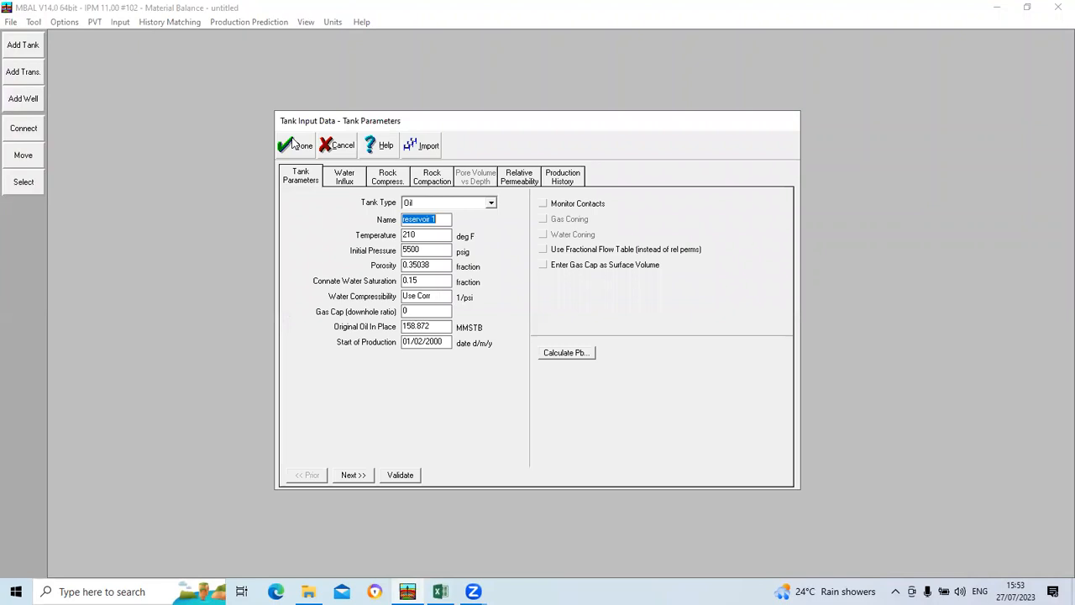
pyautogui.click(296, 145)
# Step: Reopen the Graphical Method plot and run Best Fit on the Campbell line
pyautogui.click(185, 24)
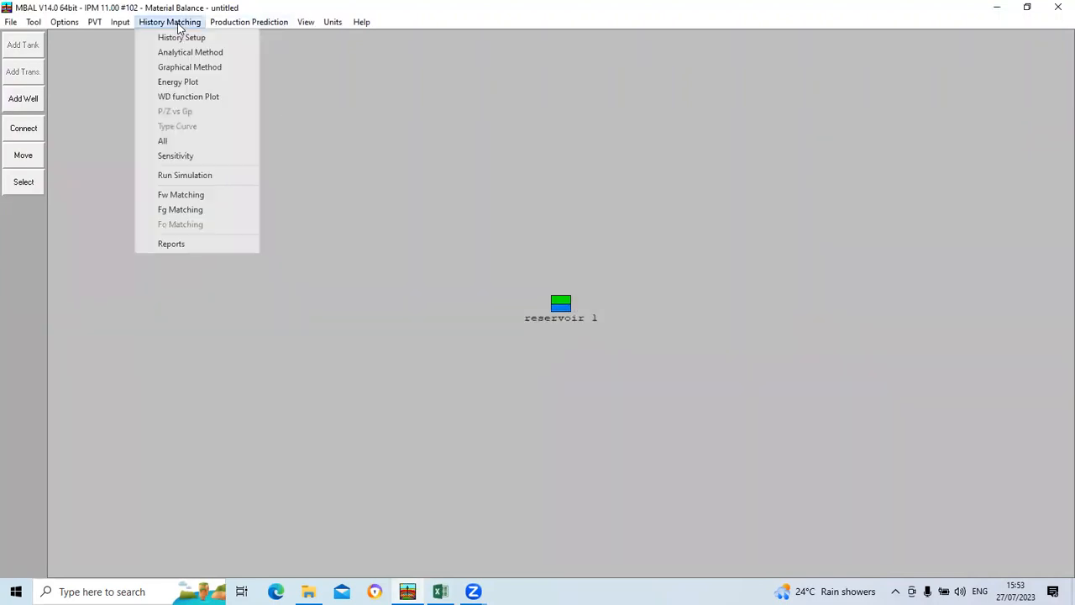
pyautogui.click(177, 68)
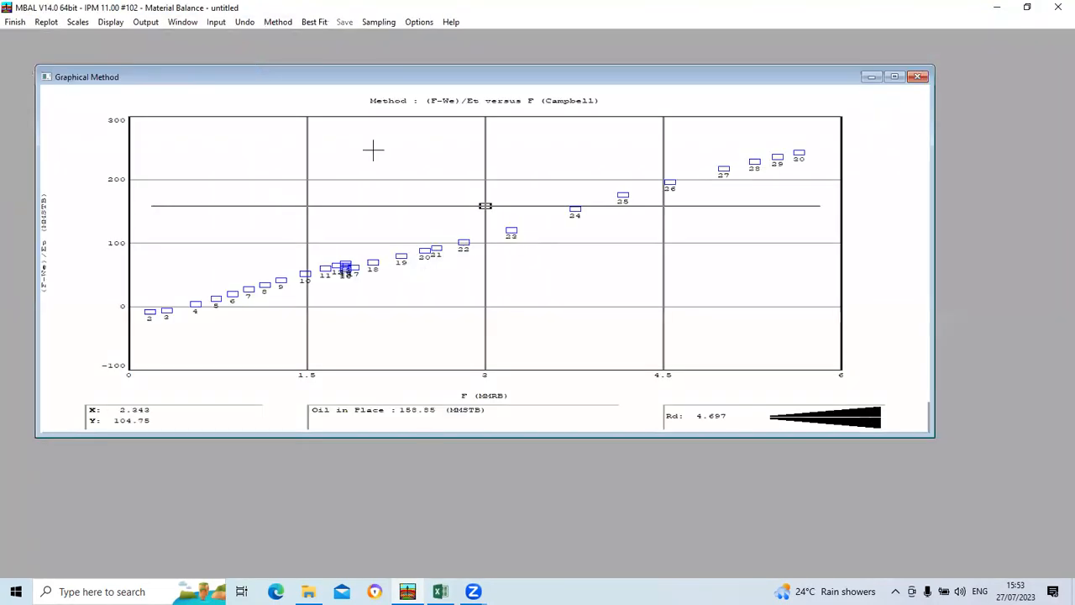
pyautogui.click(305, 25)
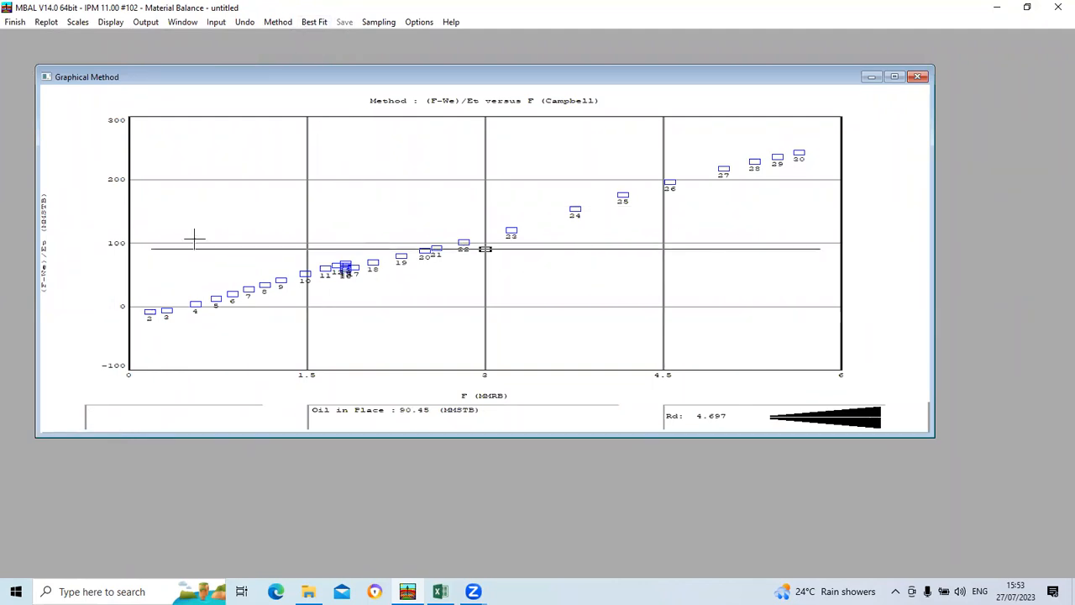
# Step: Change the graphical method to F-We versus Et and run Best Fit on its line
pyautogui.click(278, 24)
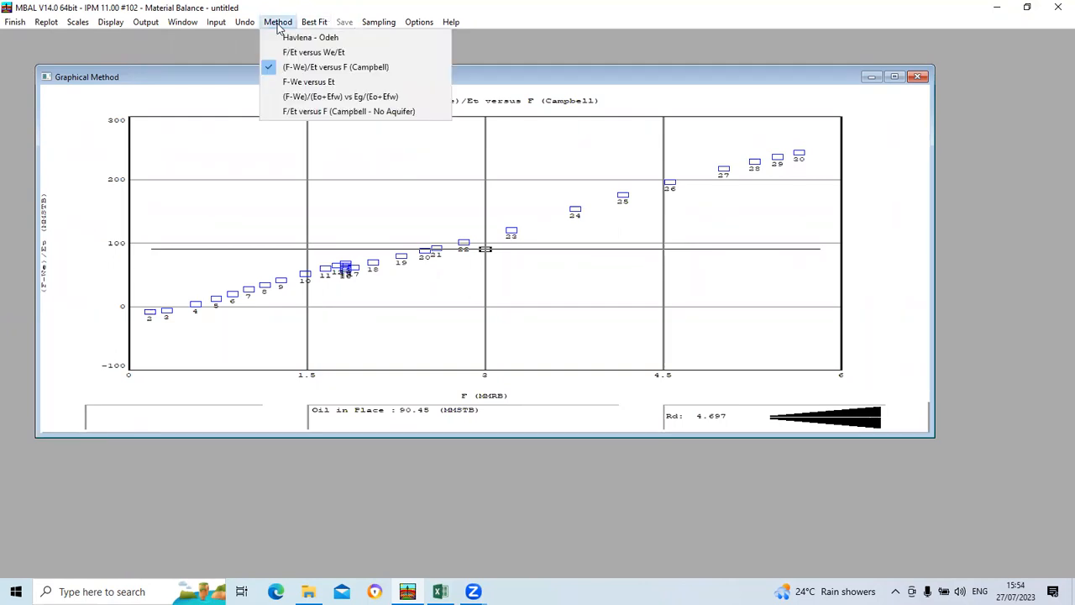
pyautogui.click(304, 84)
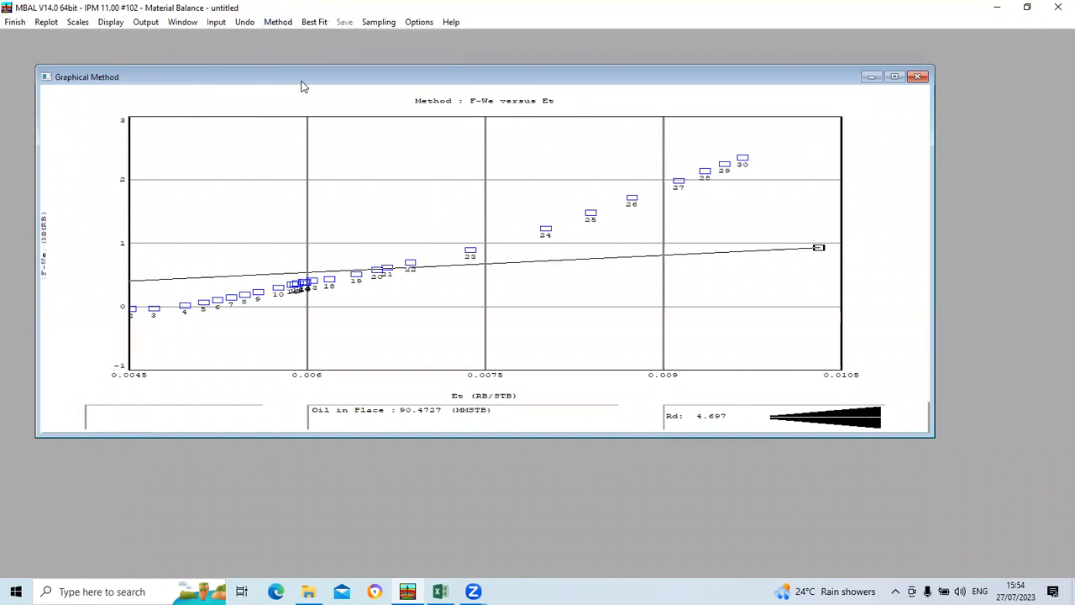
pyautogui.click(314, 23)
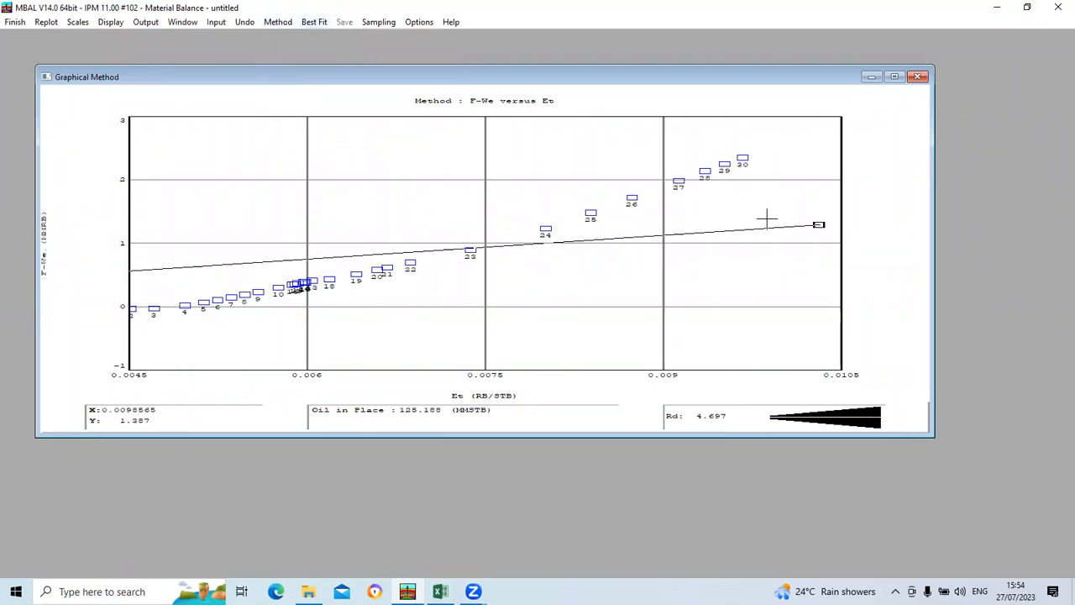
# Step: Move the end of the F-We versus Et line beside match point 30, giving an oil in place of about 233 MMSTB
pyautogui.moveTo(818, 224); pyautogui.dragTo(758, 157)
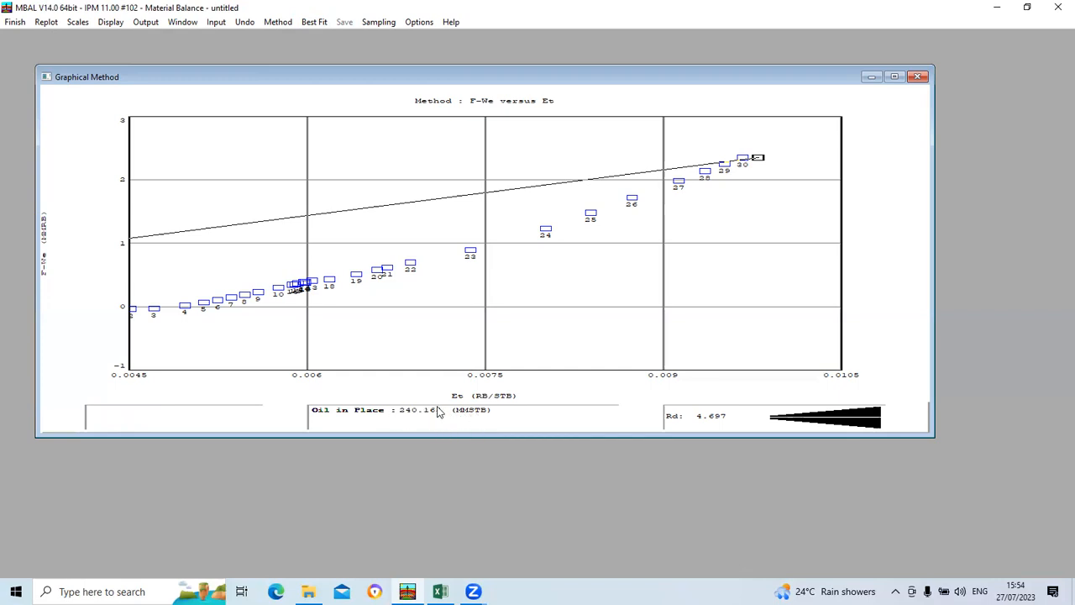
pyautogui.moveTo(756, 156); pyautogui.dragTo(760, 162)
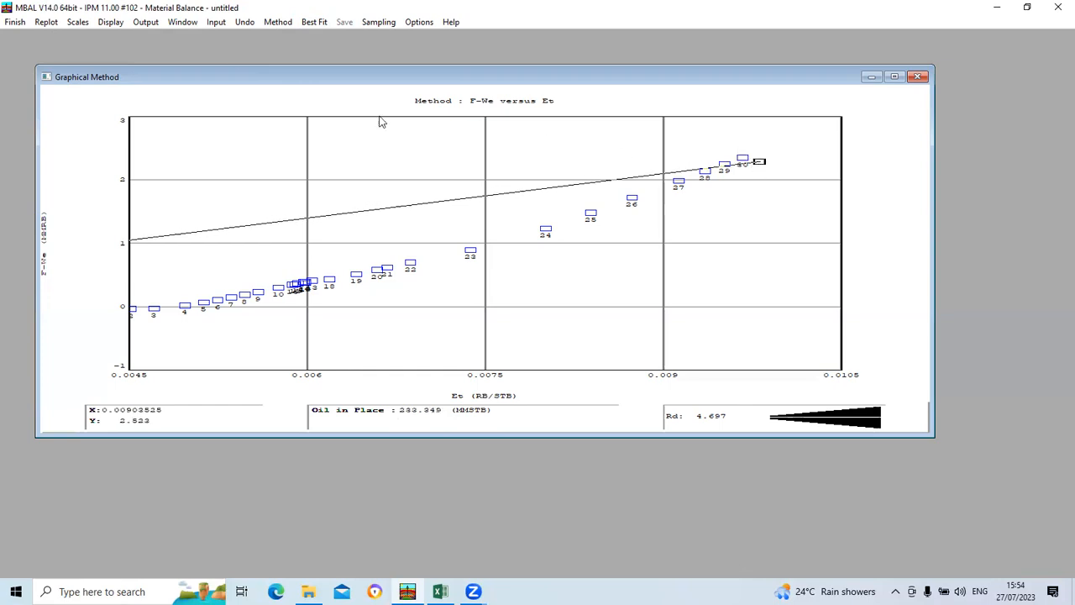
# Step: Change the graphical method to (F-We)/(Eo+Efw) vs Eg/(Eo+Efw) and reposition both ends of its line to an angle of about 89.76 degrees
pyautogui.click(278, 22)
pyautogui.click(312, 94)
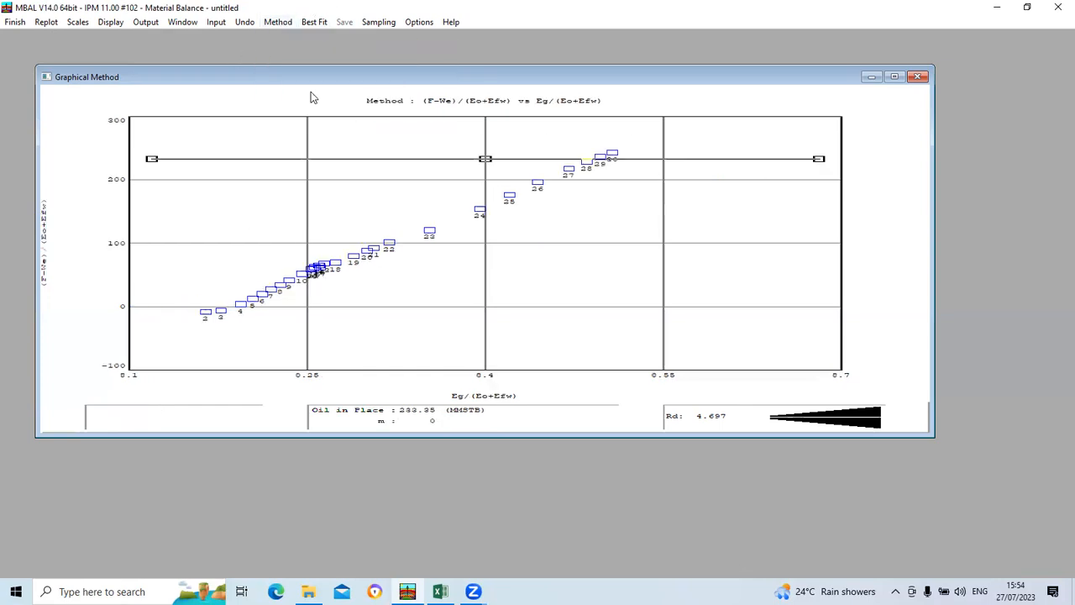
pyautogui.moveTo(152, 158); pyautogui.dragTo(202, 316)
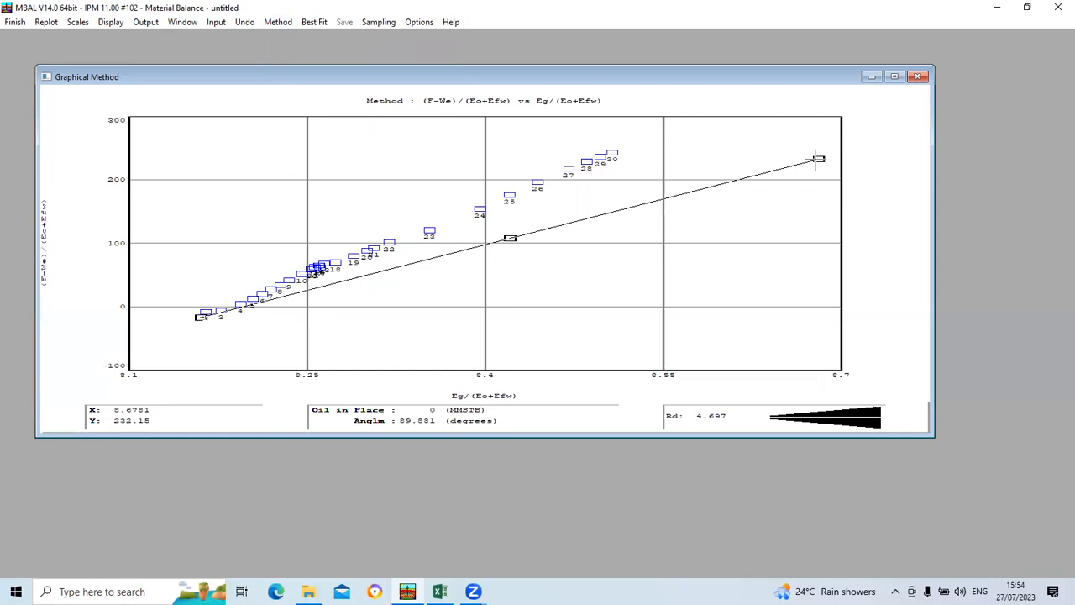
pyautogui.moveTo(818, 159); pyautogui.dragTo(647, 139)
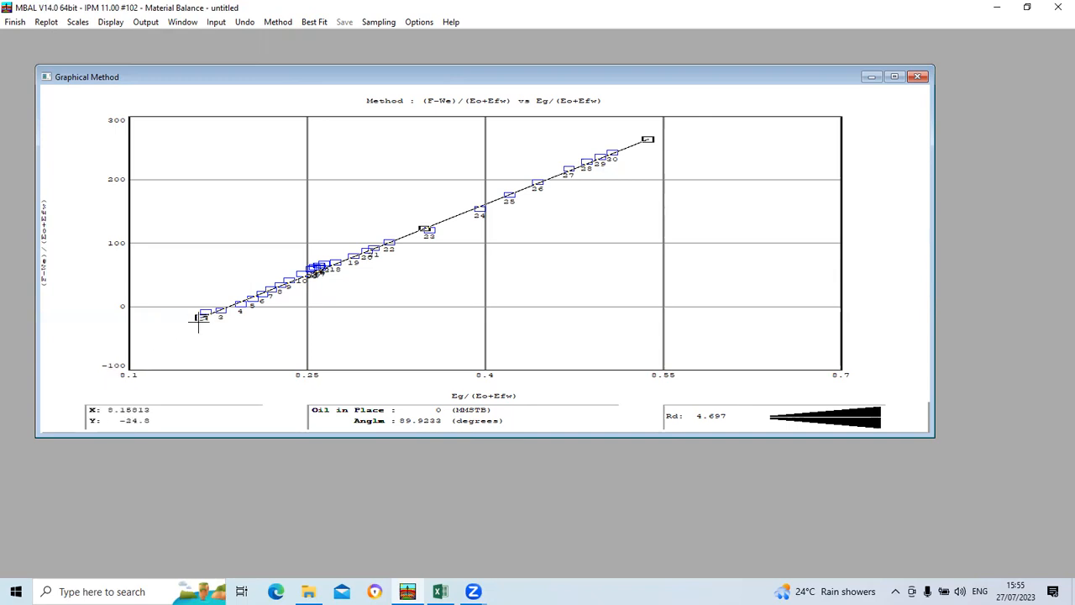
pyautogui.moveTo(198, 317); pyautogui.dragTo(188, 294)
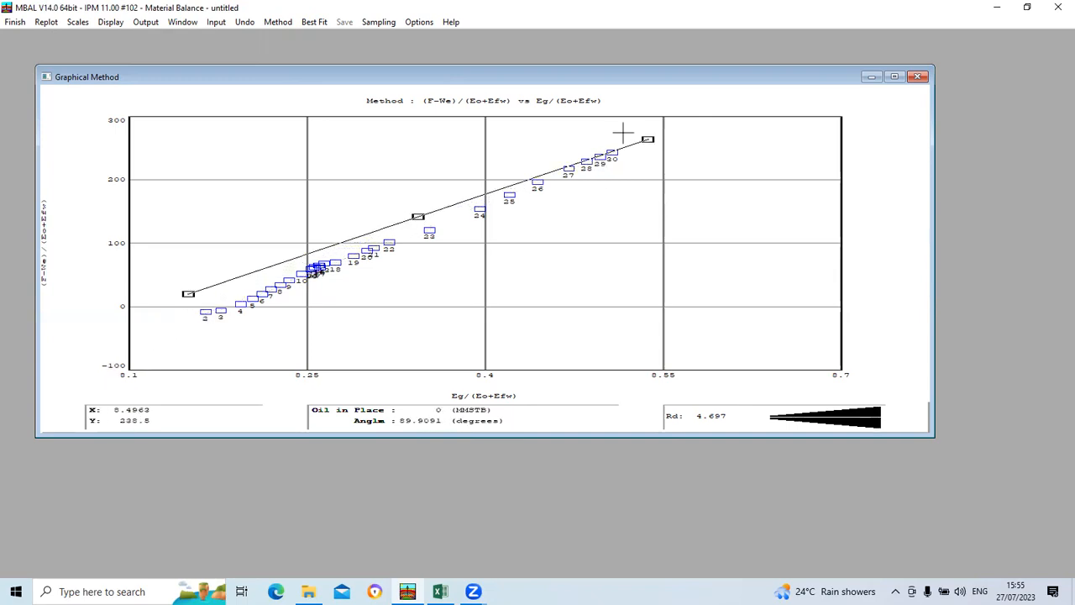
pyautogui.moveTo(643, 137); pyautogui.dragTo(663, 150)
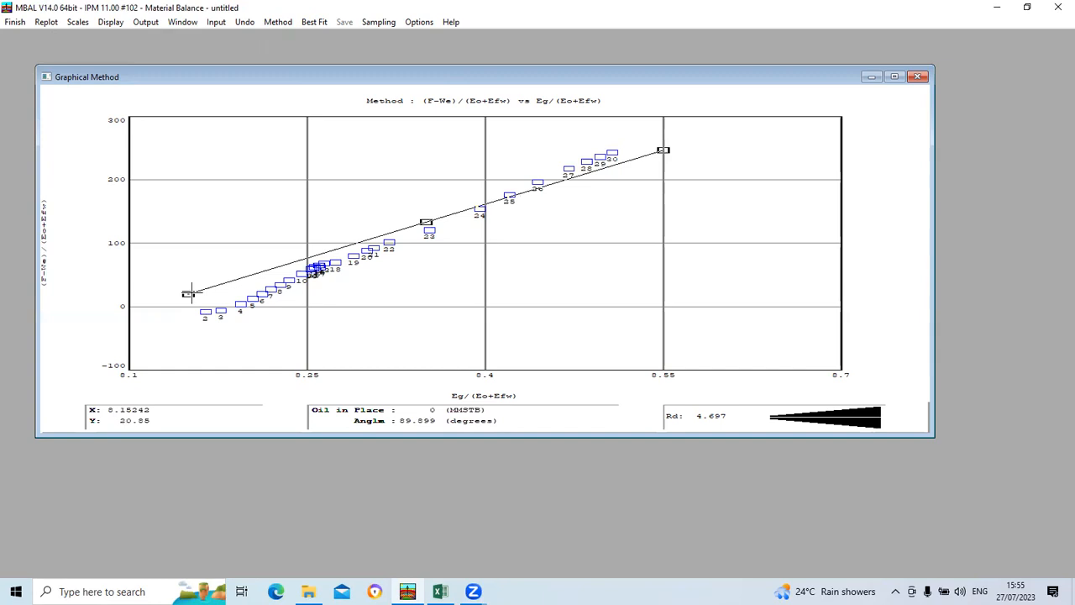
pyautogui.moveTo(190, 293); pyautogui.dragTo(149, 215)
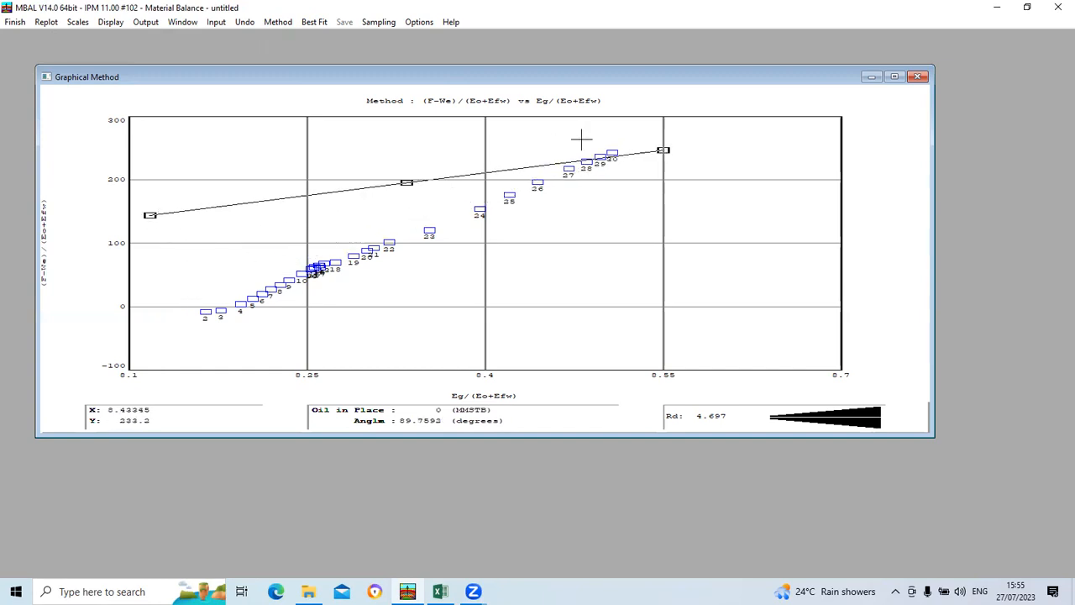
# Step: Try to change the graphical method to Havlena - Odeh, and close the graphical plot
pyautogui.click(274, 25)
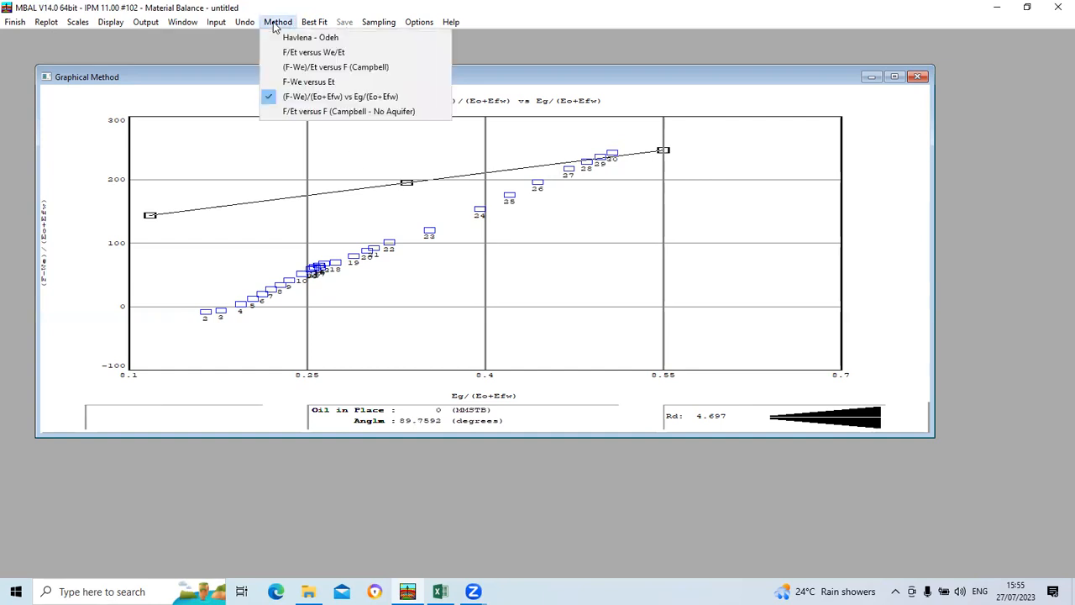
pyautogui.click(296, 38)
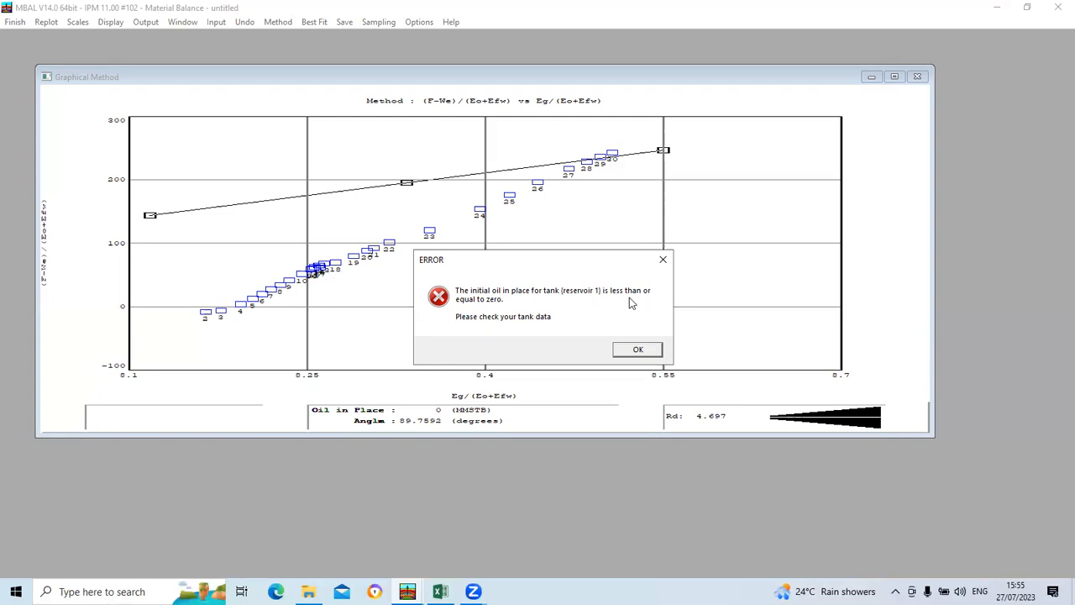
pyautogui.click(637, 350)
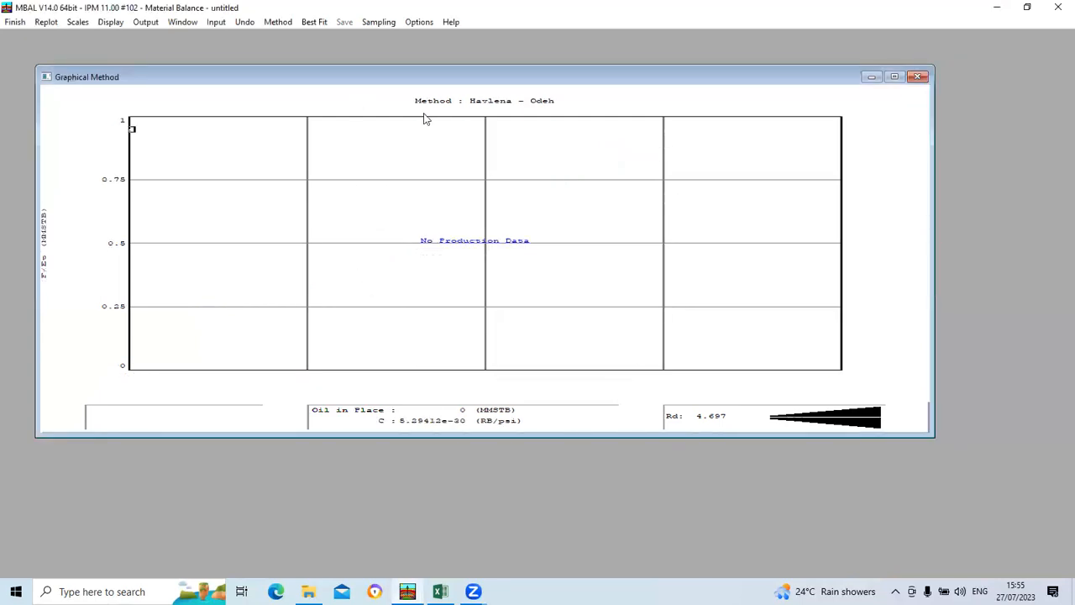
pyautogui.click(919, 77)
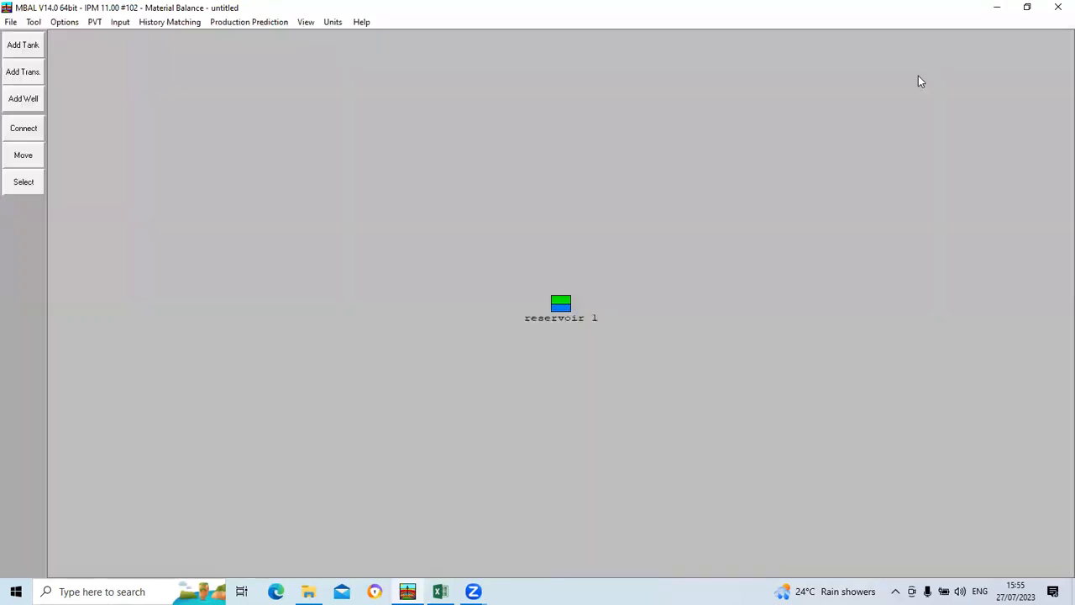
# Step: Set the original oil in place of reservoir 1 to 160 MMSTB in the tank parameters
pyautogui.click(118, 21)
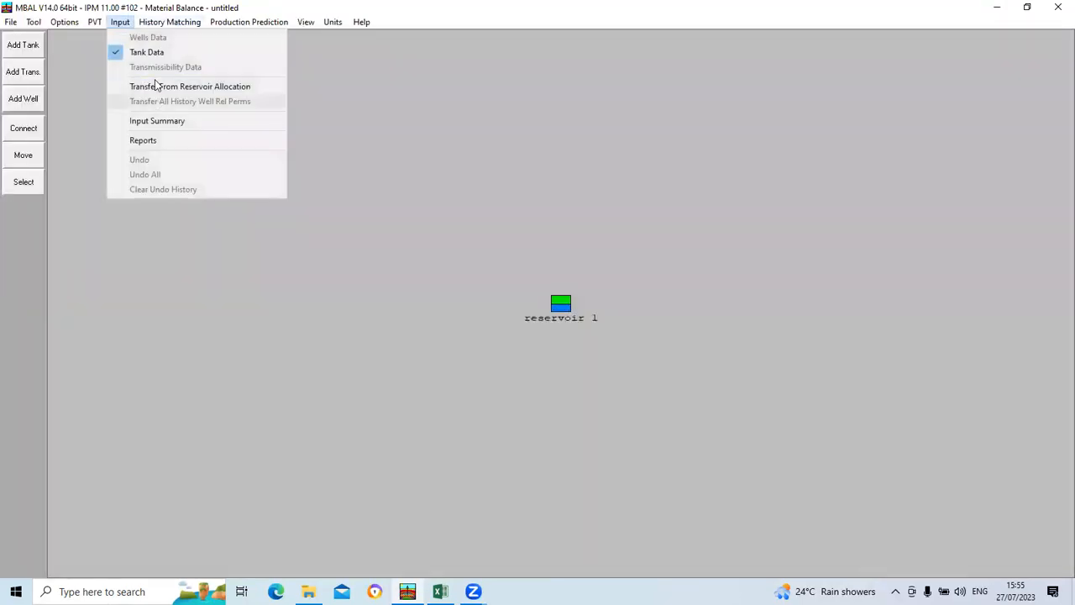
pyautogui.click(153, 50)
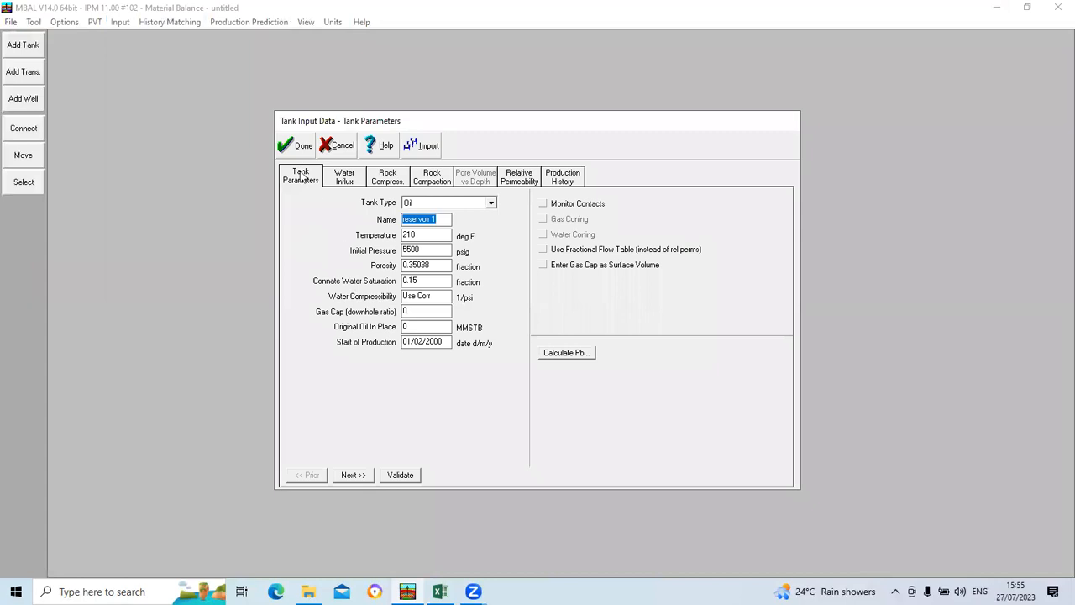
pyautogui.click(405, 327)
pyautogui.click(304, 147)
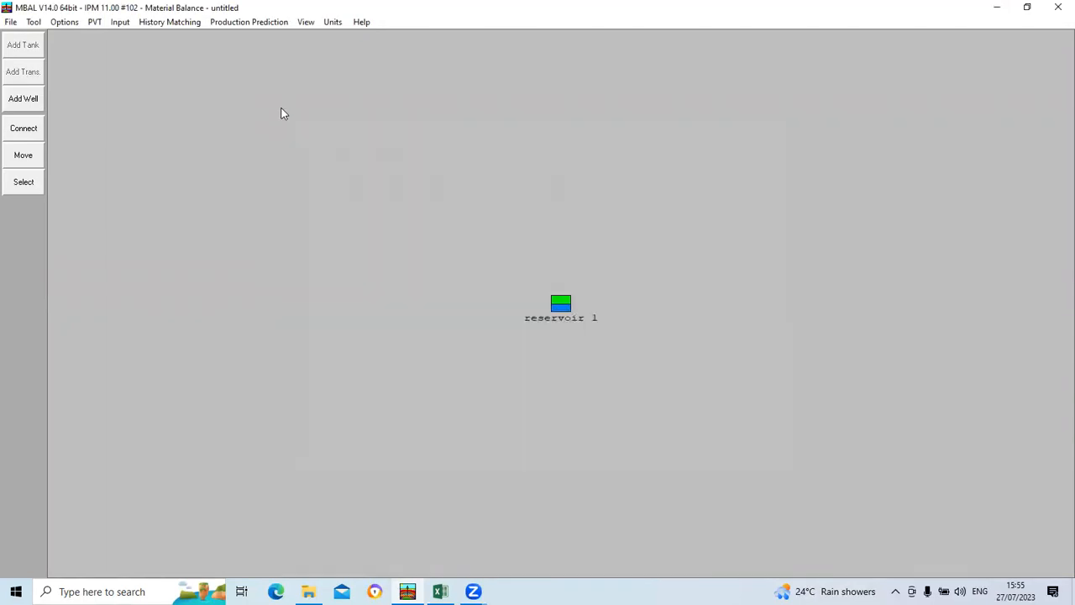
# Step: Reopen the Graphical Method plot and view it with Havlena - Odeh, F/Et versus We/Et and (F-We)/Et versus F (Campbell)
pyautogui.click(172, 20)
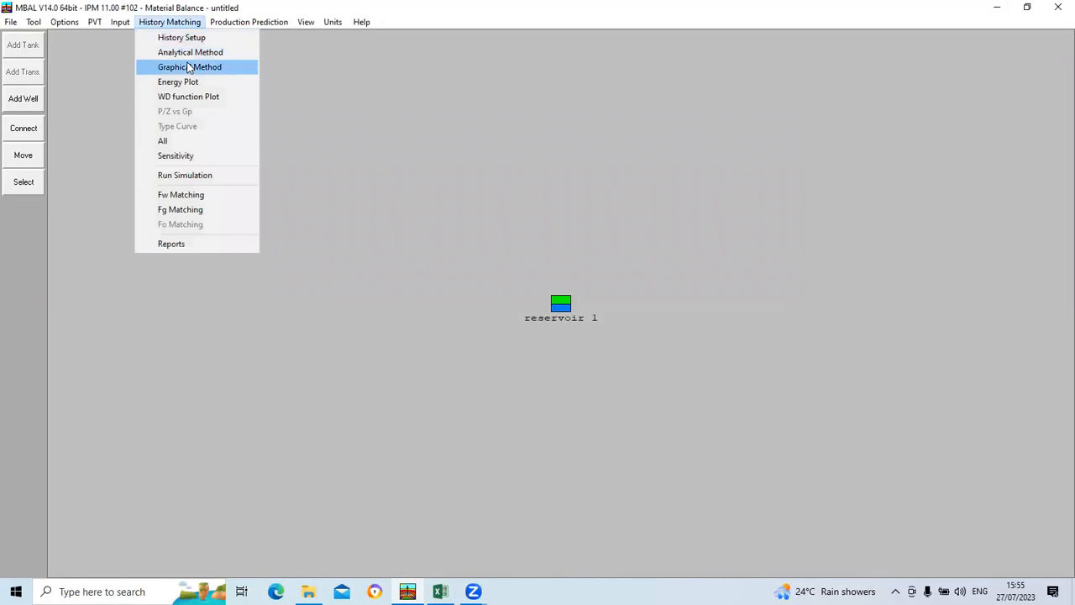
pyautogui.click(188, 68)
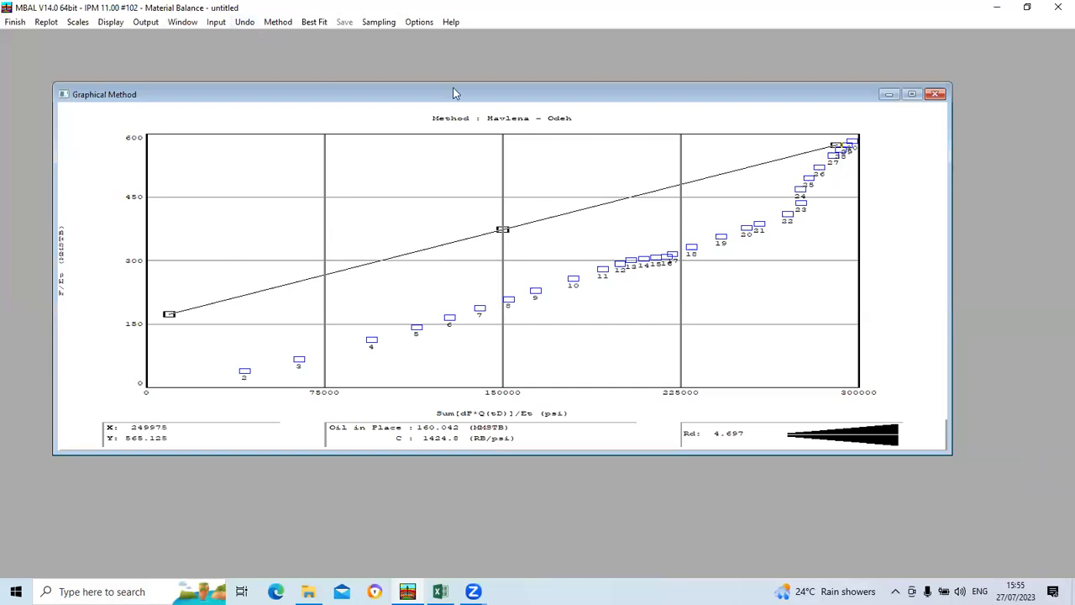
pyautogui.click(276, 22)
pyautogui.press('Escape')
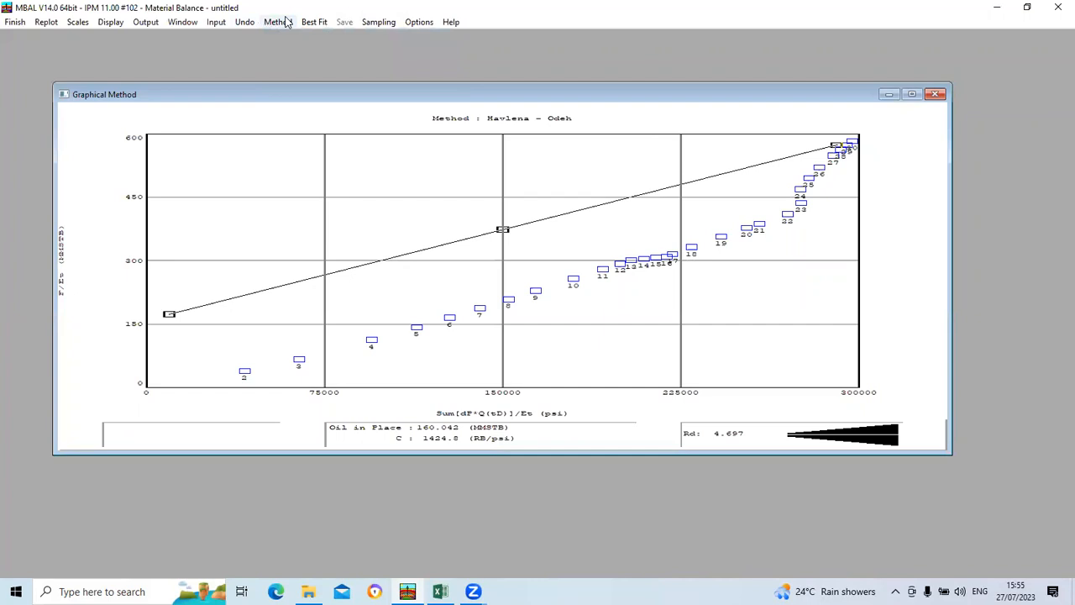
pyautogui.click(288, 22)
pyautogui.click(303, 53)
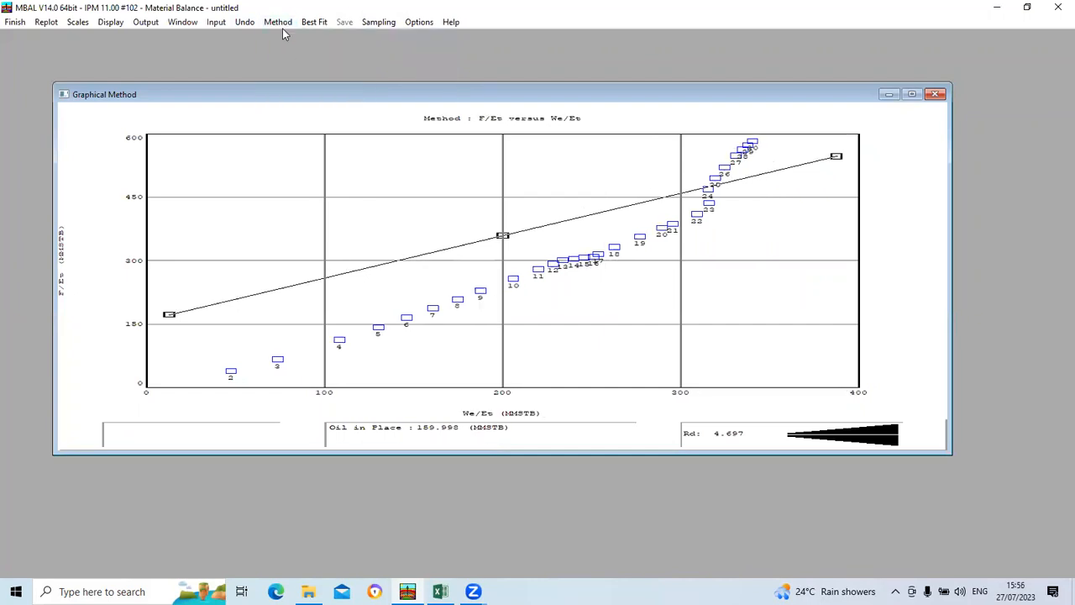
pyautogui.click(280, 25)
pyautogui.click(298, 66)
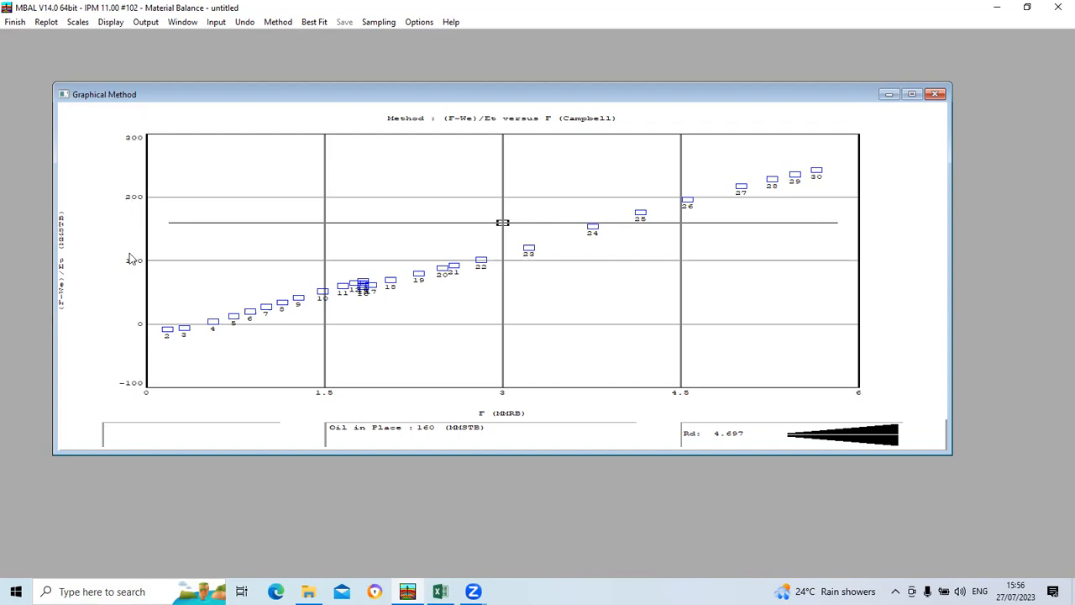
# Step: View the graphical plot with the F-We versus Et and (F-We)/(Eo+Efw) vs Eg/(Eo+Efw) methods
pyautogui.click(280, 22)
pyautogui.click(306, 84)
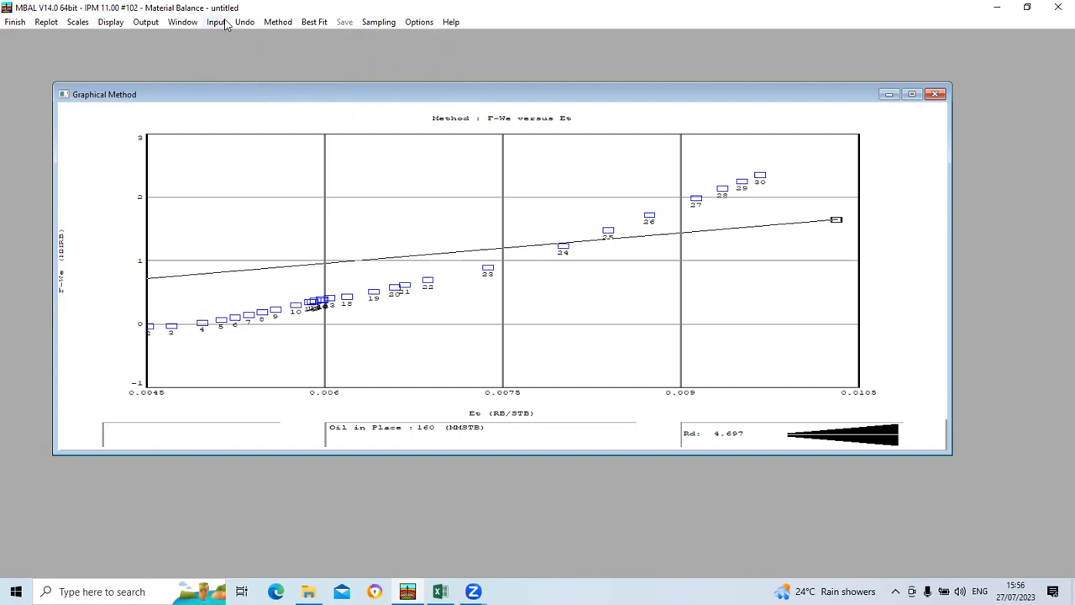
pyautogui.click(278, 22)
pyautogui.click(291, 96)
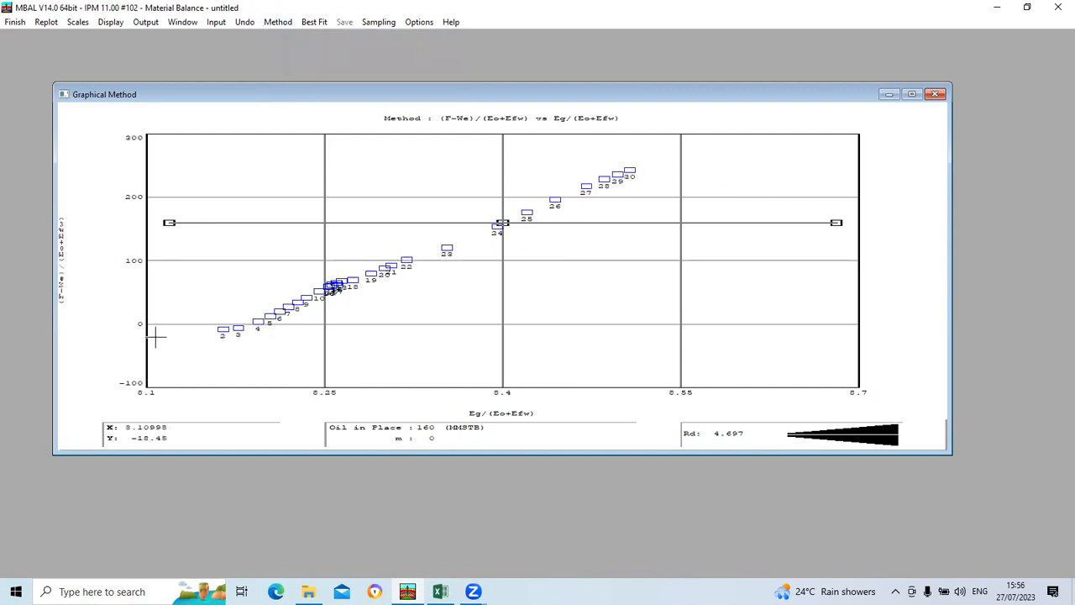
# Step: Change the method to F/Et versus F (Campbell - No Aquifer), run Best Fit and lower the line to about 174.9 MMSTB oil in place
pyautogui.click(278, 22)
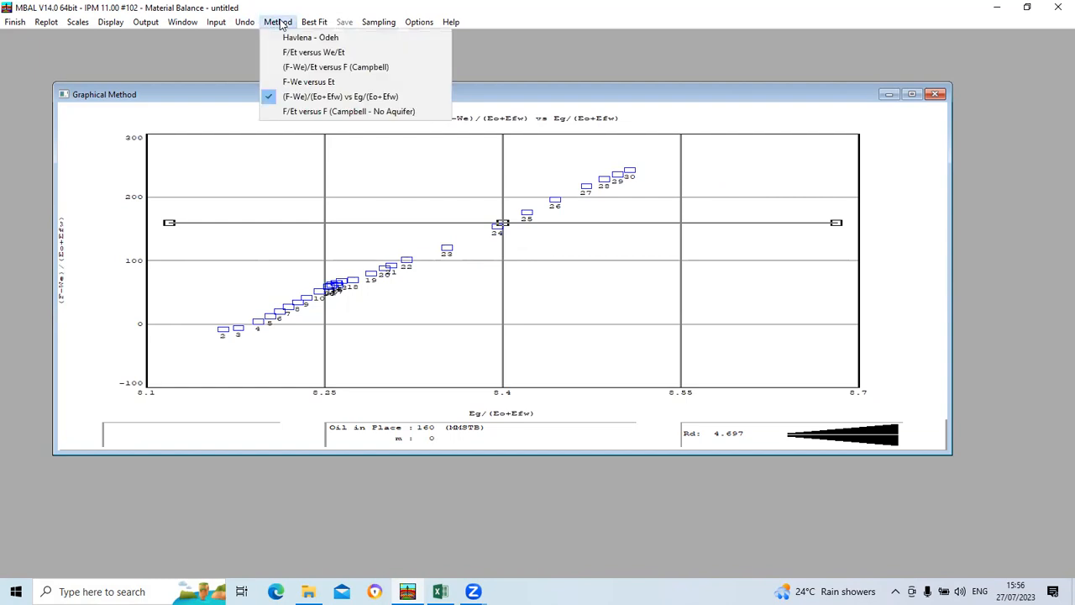
pyautogui.click(306, 112)
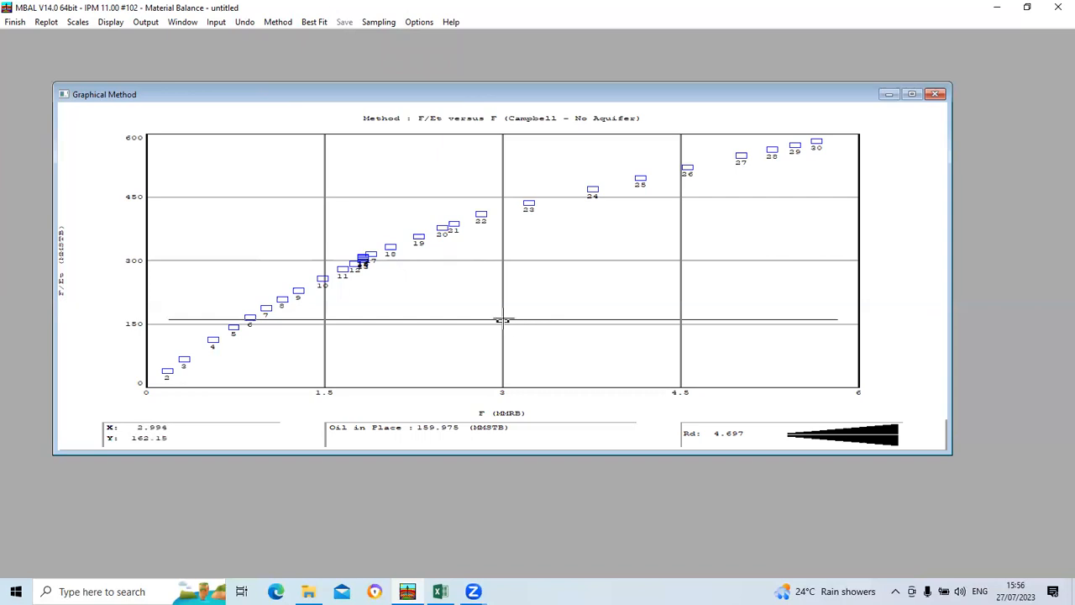
pyautogui.click(320, 23)
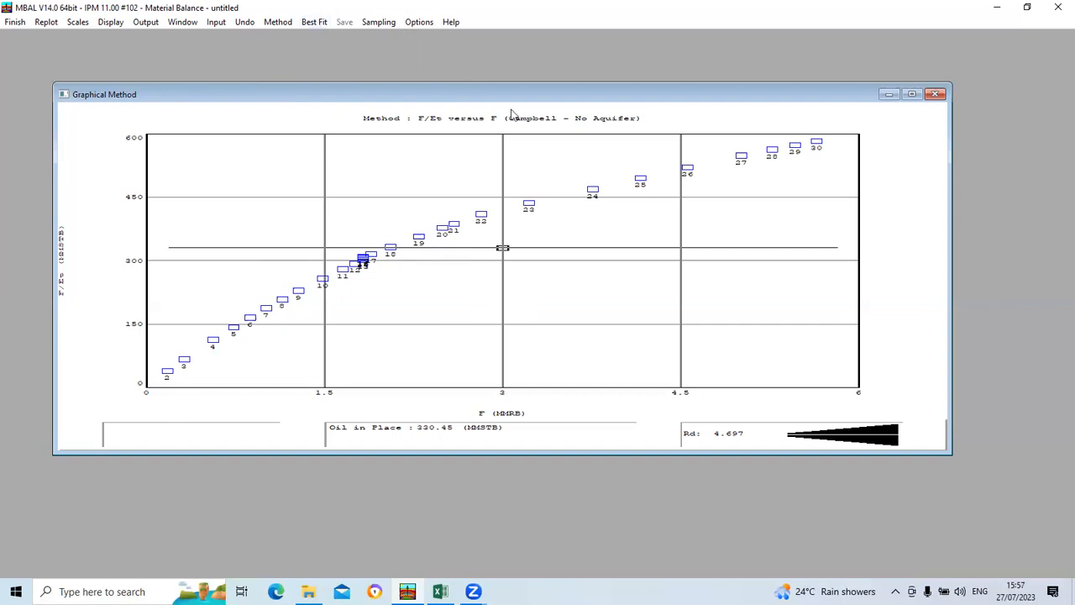
pyautogui.moveTo(502, 249); pyautogui.dragTo(509, 314)
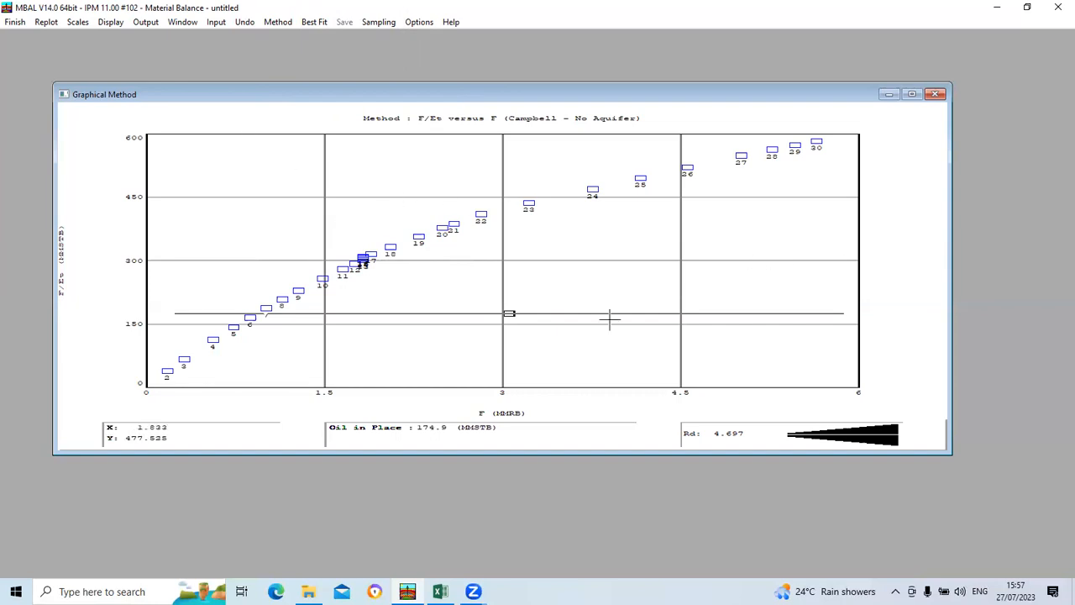
# Step: Close the graphical plot and check the pressure match and tank parameters in the Analytical Method plot
pyautogui.click(936, 94)
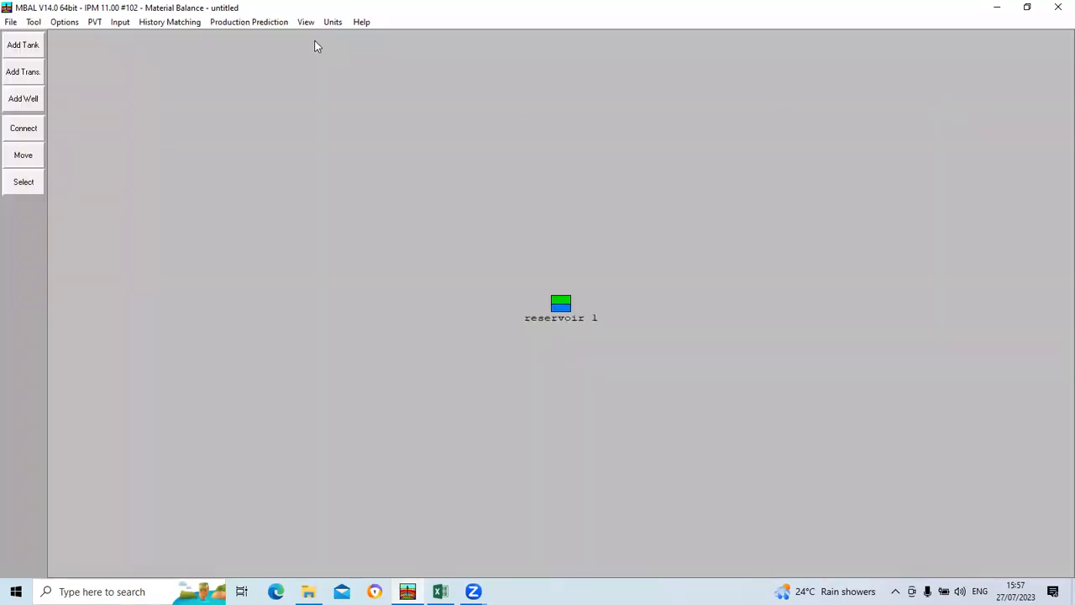
pyautogui.click(172, 23)
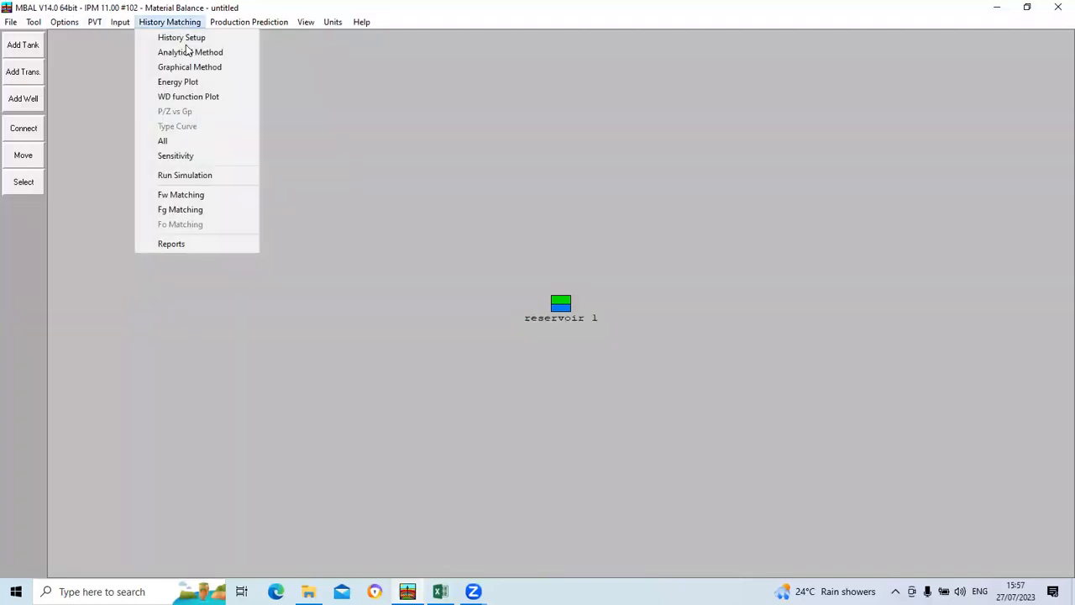
pyautogui.click(189, 52)
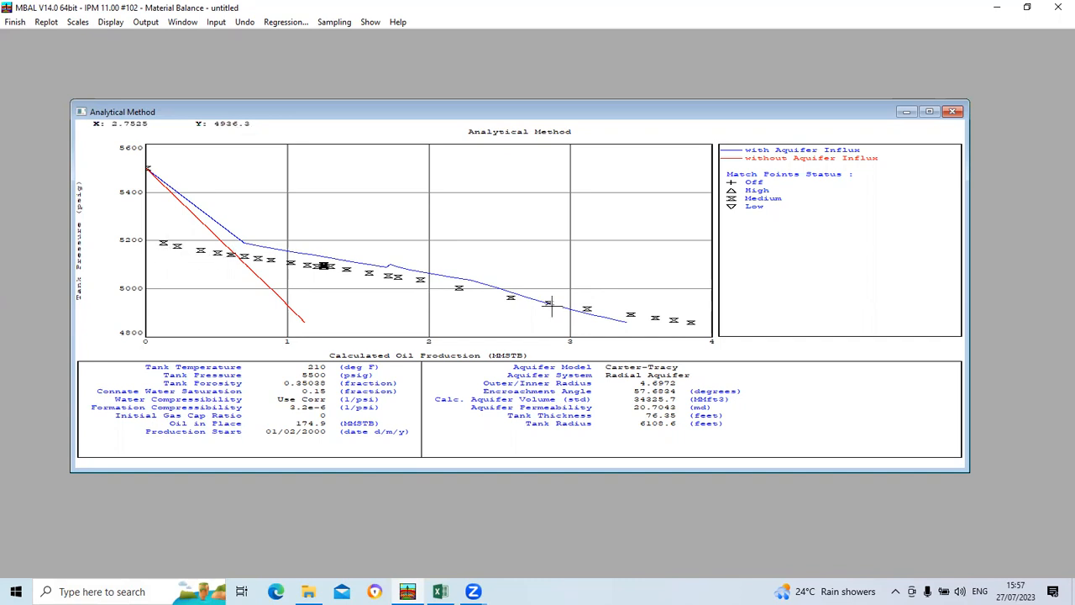
pyautogui.click(953, 112)
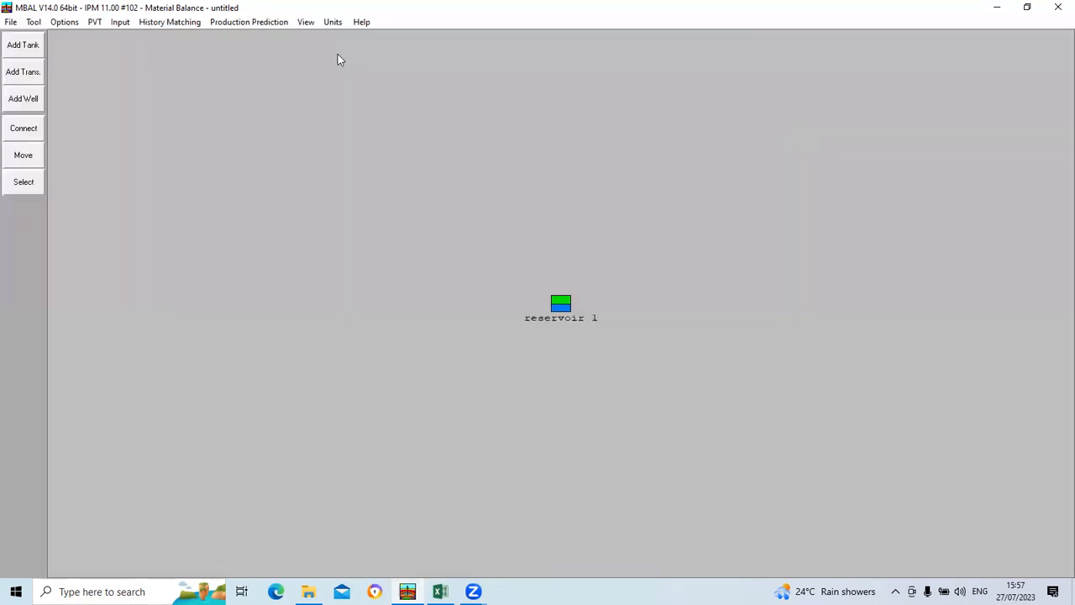
# Step: Reopen the Graphical Method plot to check the F/Et versus F (Campbell - No Aquifer) line, and close it
pyautogui.click(170, 22)
pyautogui.click(185, 67)
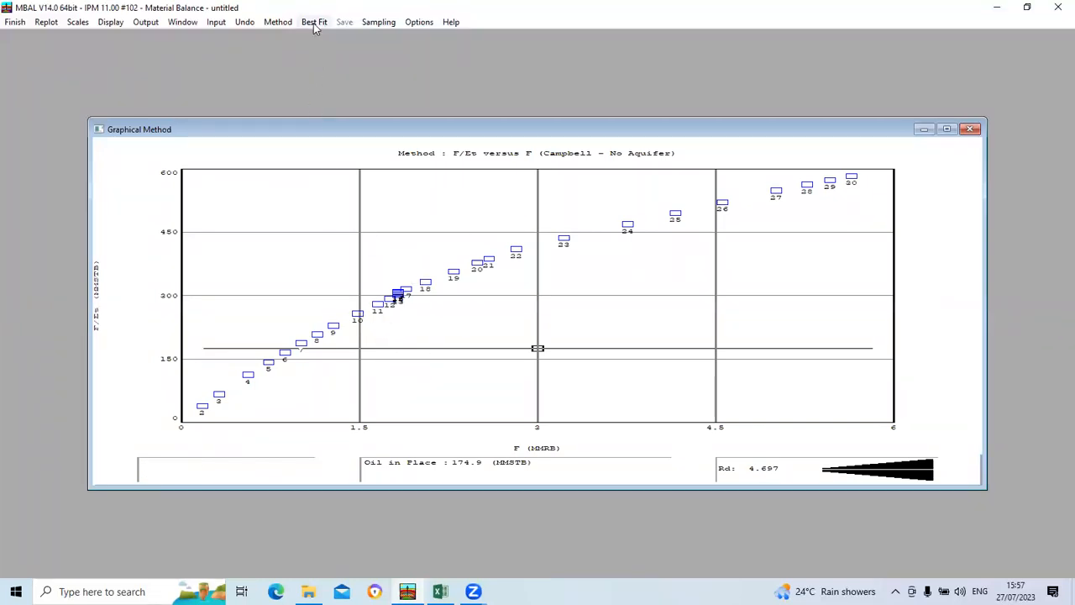
pyautogui.click(971, 128)
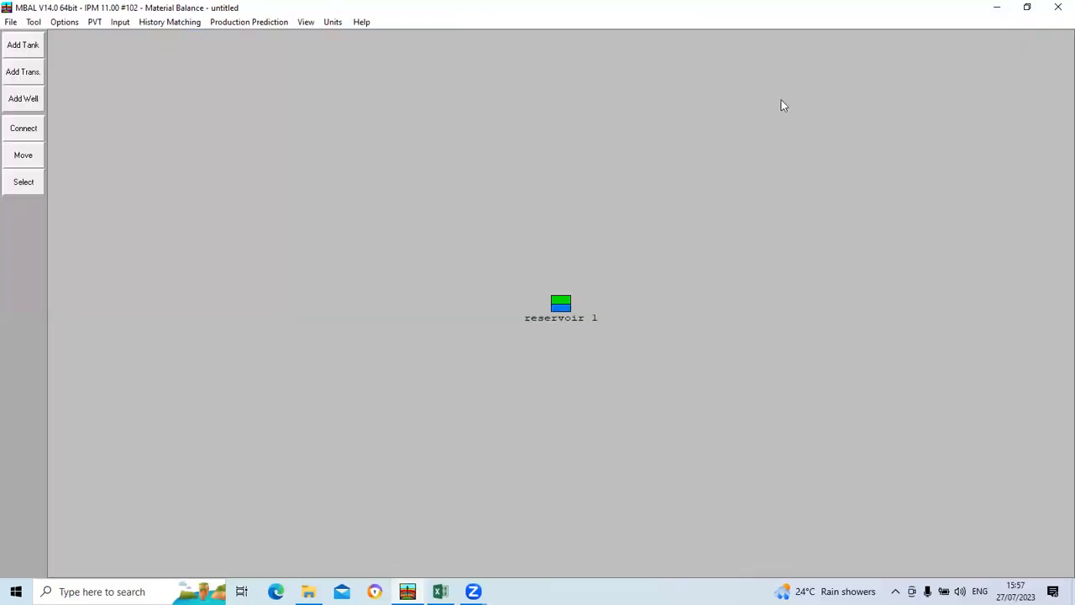
# Step: Review the Analytical Method plot against the source tank and aquifer data in the mbal day 2.xlsx workbook in Excel, and close the plot
pyautogui.click(160, 22)
pyautogui.click(188, 55)
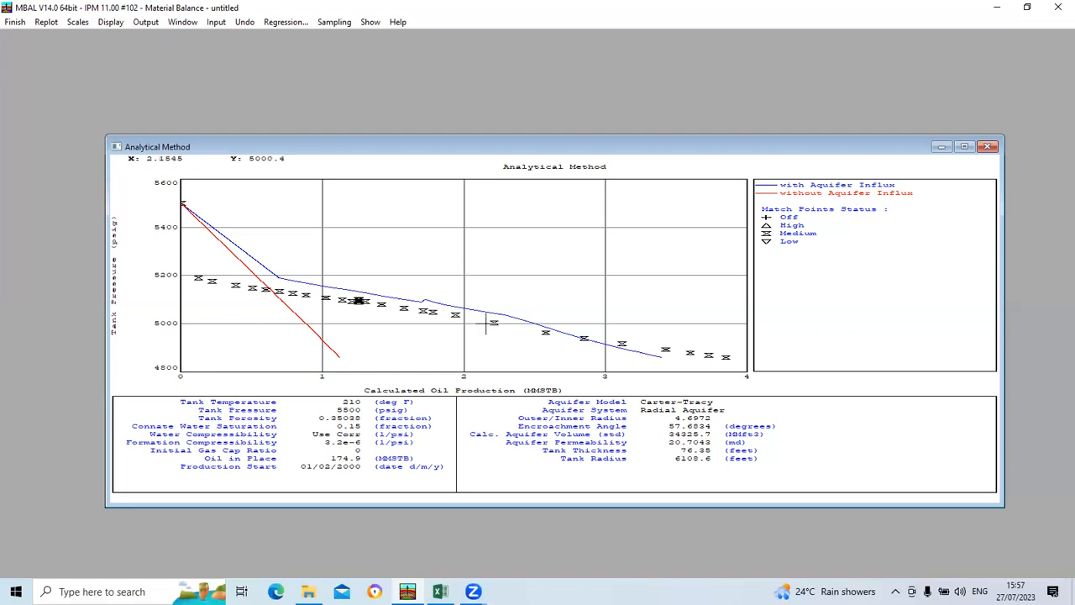
pyautogui.moveTo(485, 323)
pyautogui.click(441, 591)
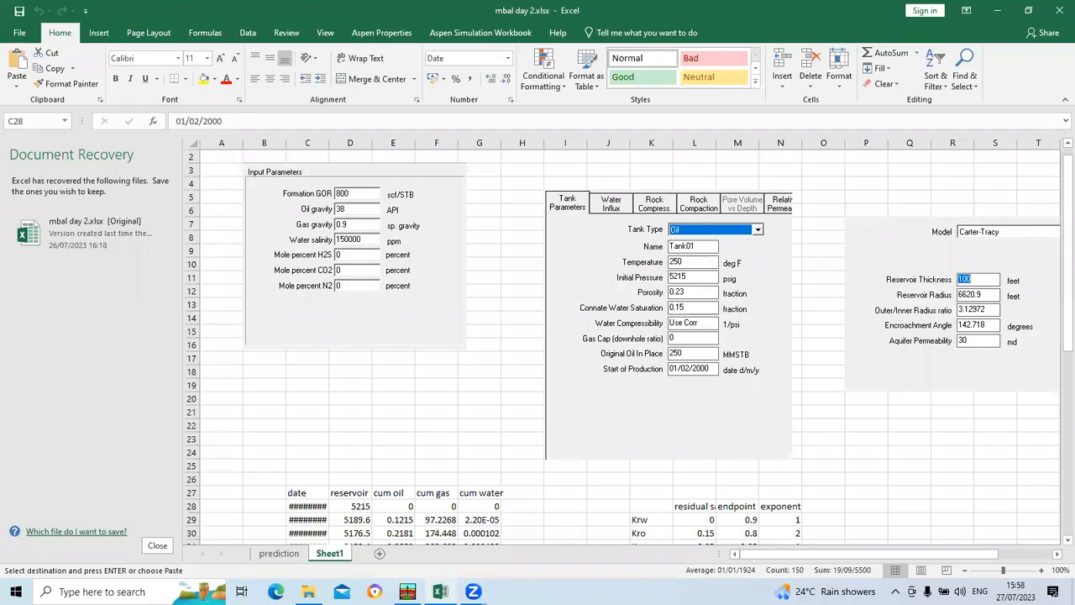
pyautogui.click(440, 591)
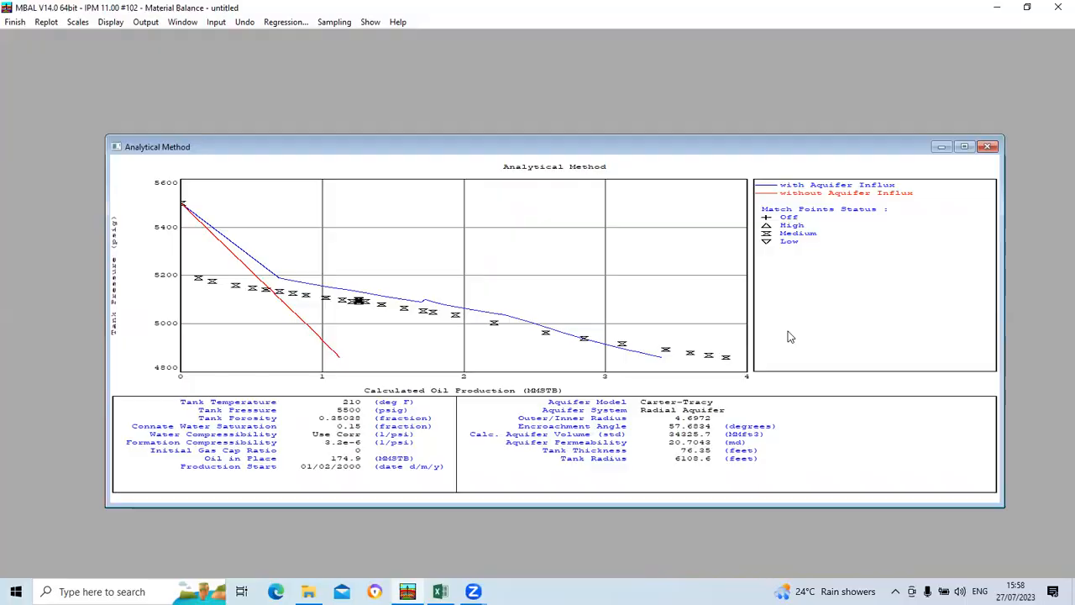
pyautogui.click(988, 146)
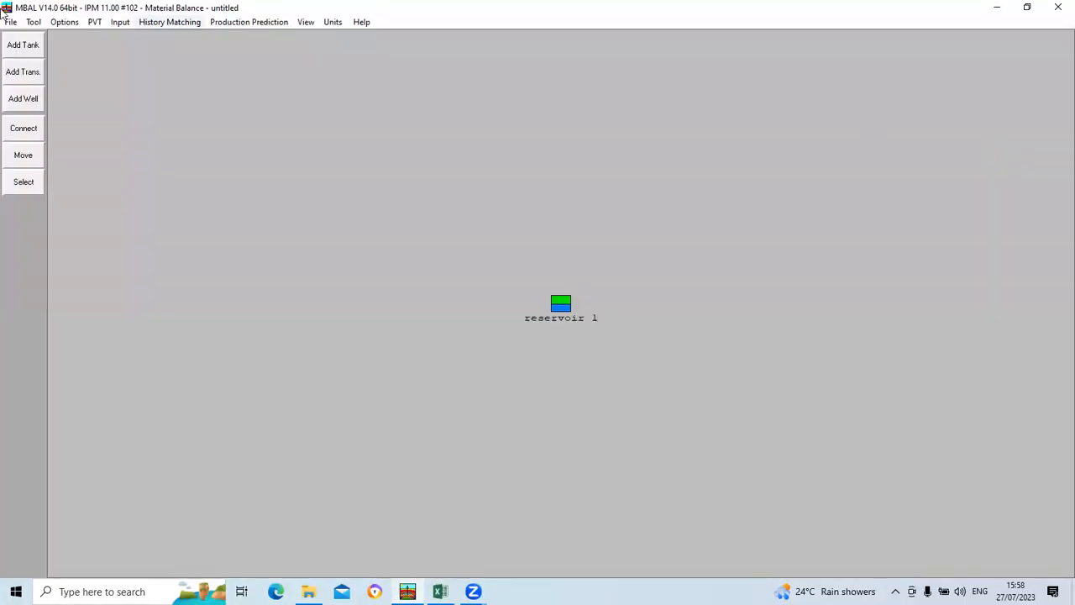
# Step: Examine the drive mechanisms over time in the Energy Plot, and close the plot
pyautogui.click(155, 24)
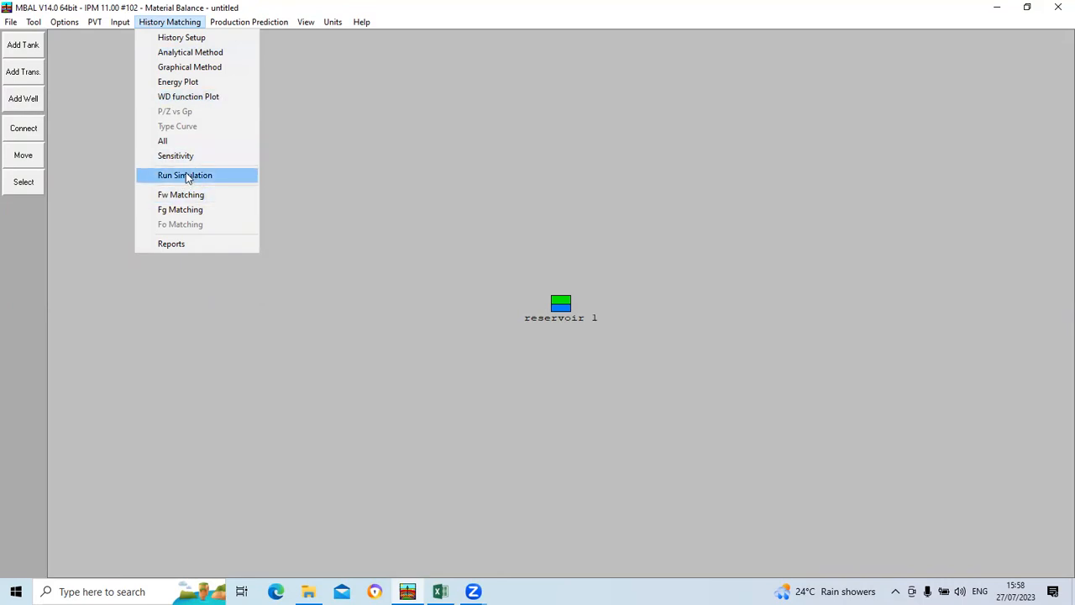
pyautogui.click(189, 84)
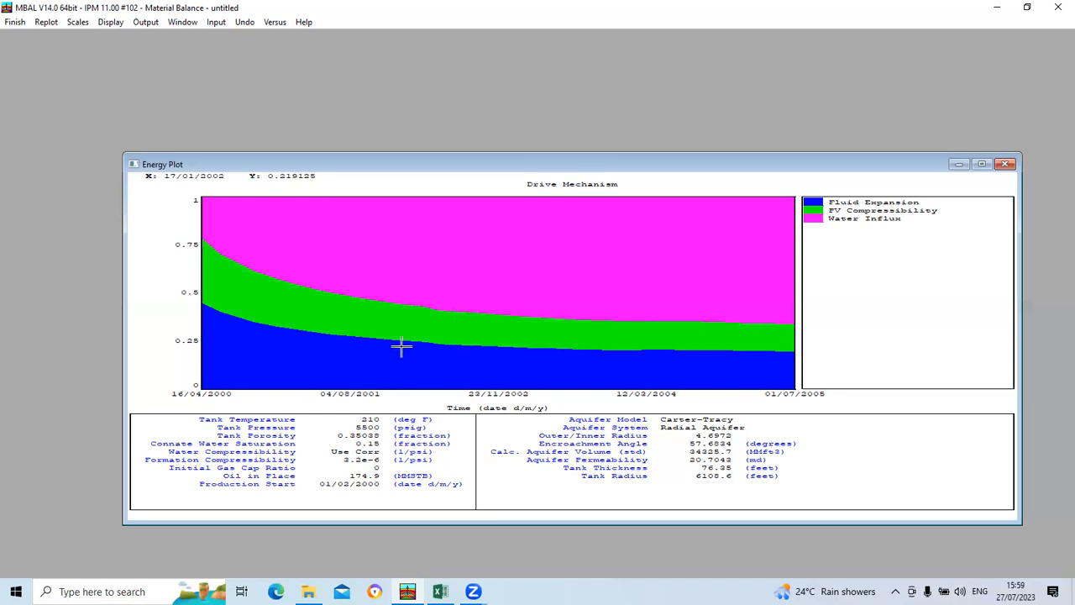
pyautogui.click(1008, 164)
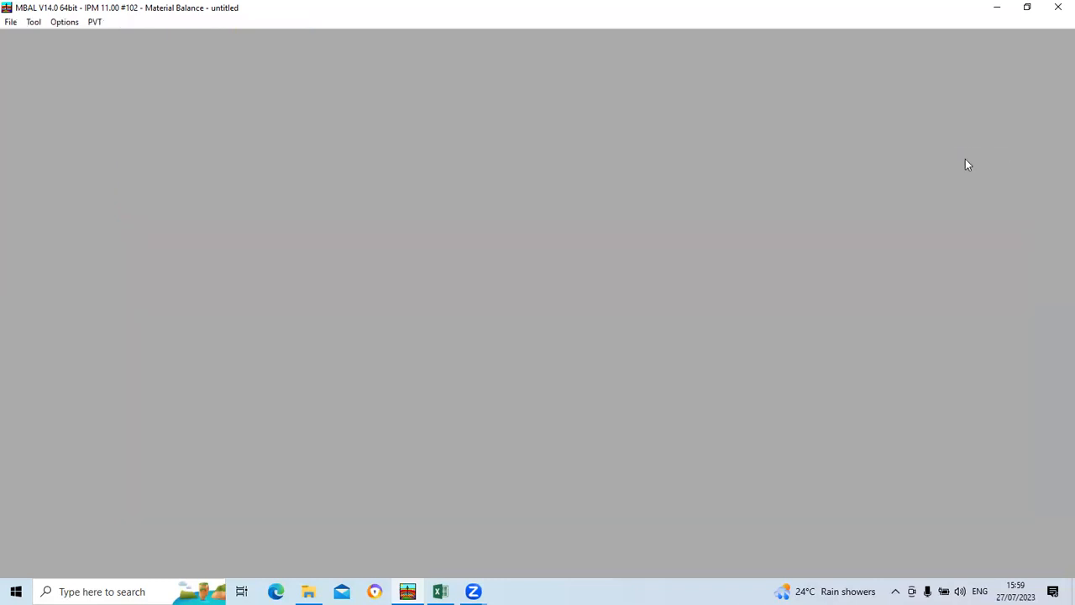
# Step: Run the history simulation calculation for the tank and accept the results
pyautogui.click(175, 22)
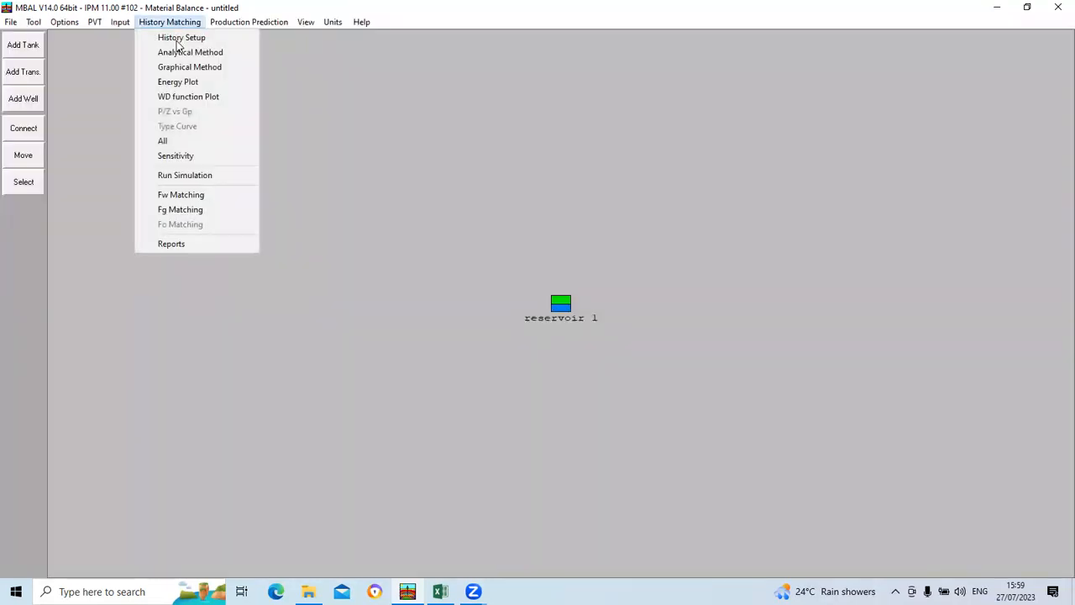
pyautogui.click(173, 175)
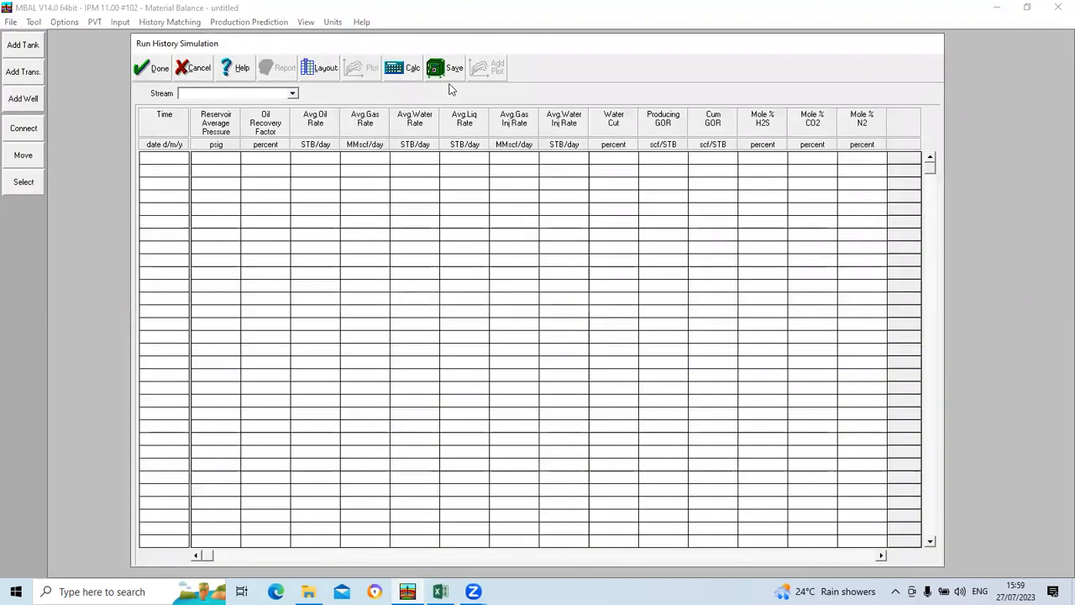
pyautogui.click(397, 68)
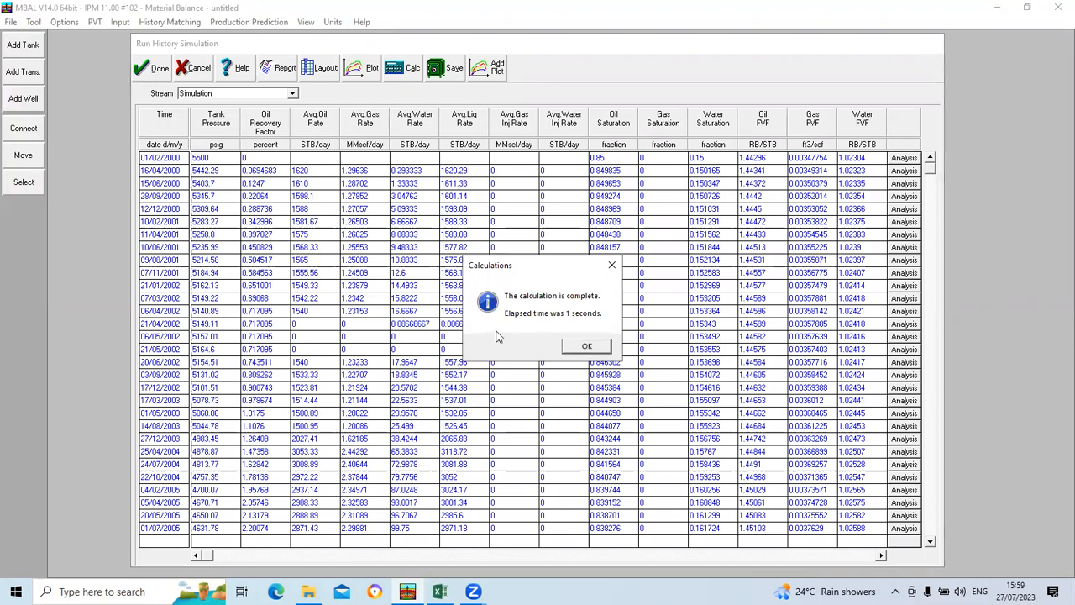
pyautogui.click(587, 346)
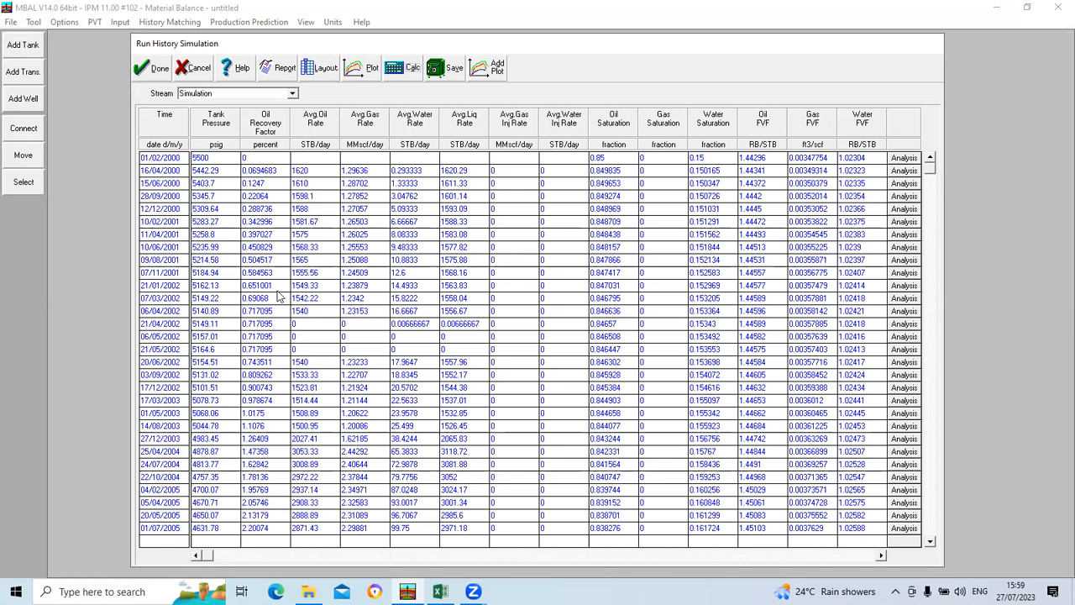
pyautogui.click(150, 68)
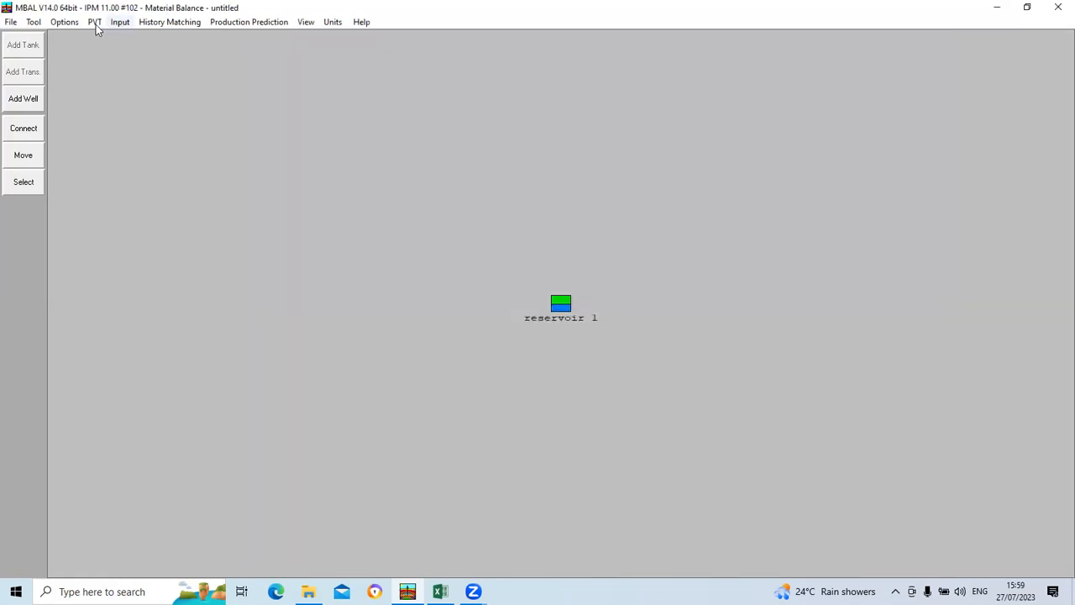
# Step: Review the tank's Production History input table, and reopen the history simulation results to compare pressures
pyautogui.click(120, 22)
pyautogui.click(139, 52)
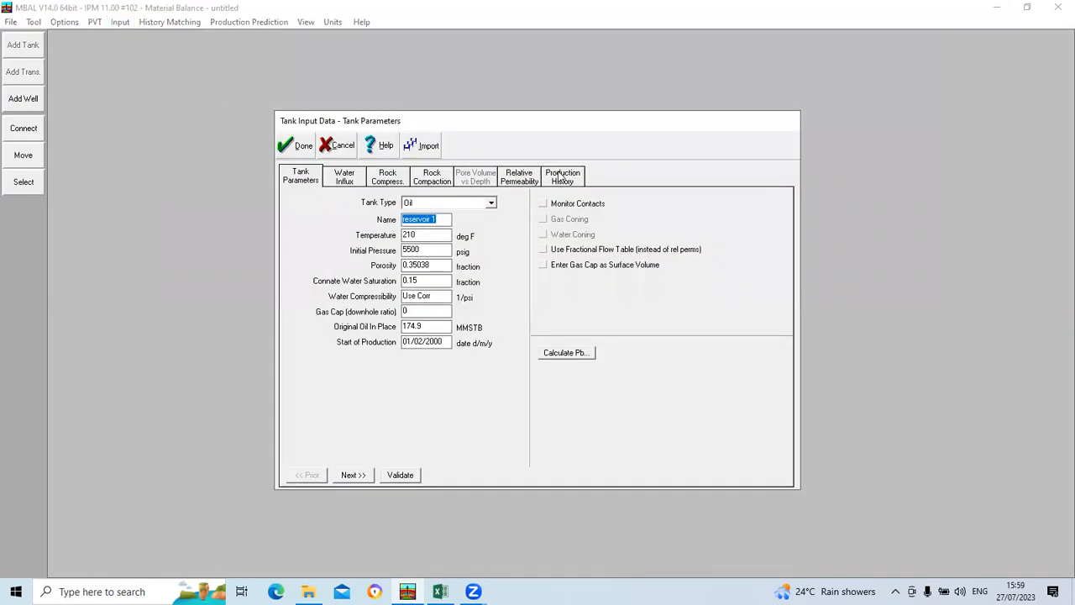
pyautogui.click(561, 175)
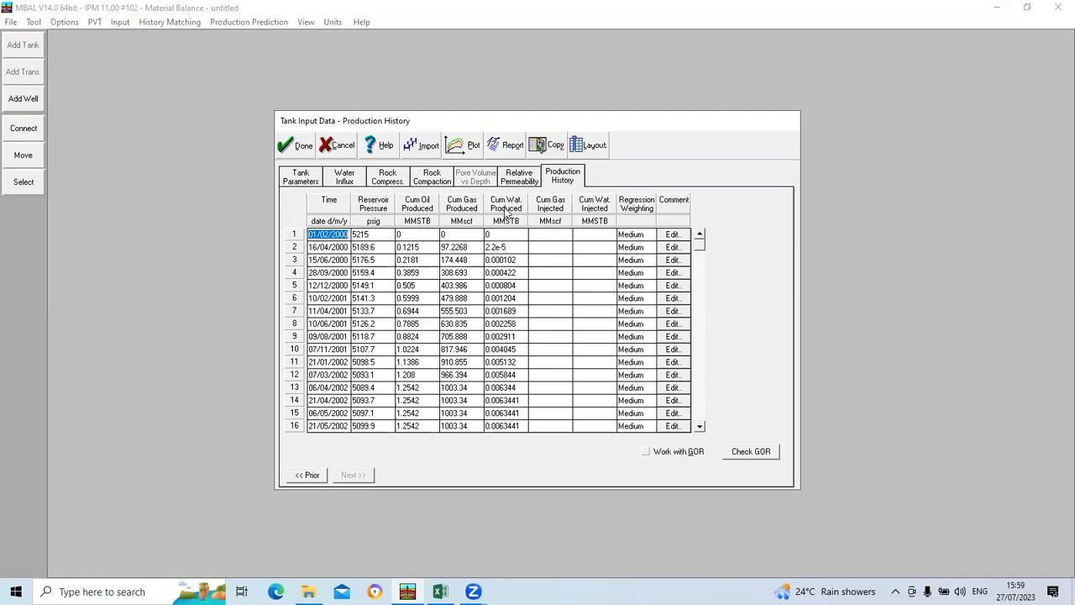
pyautogui.click(288, 146)
pyautogui.click(172, 22)
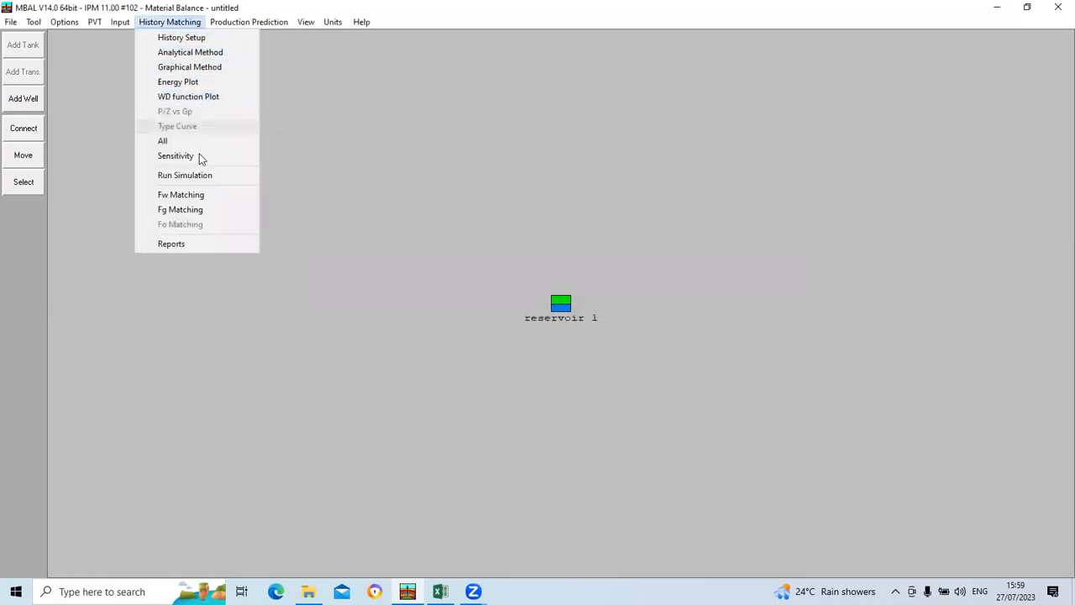
pyautogui.click(190, 174)
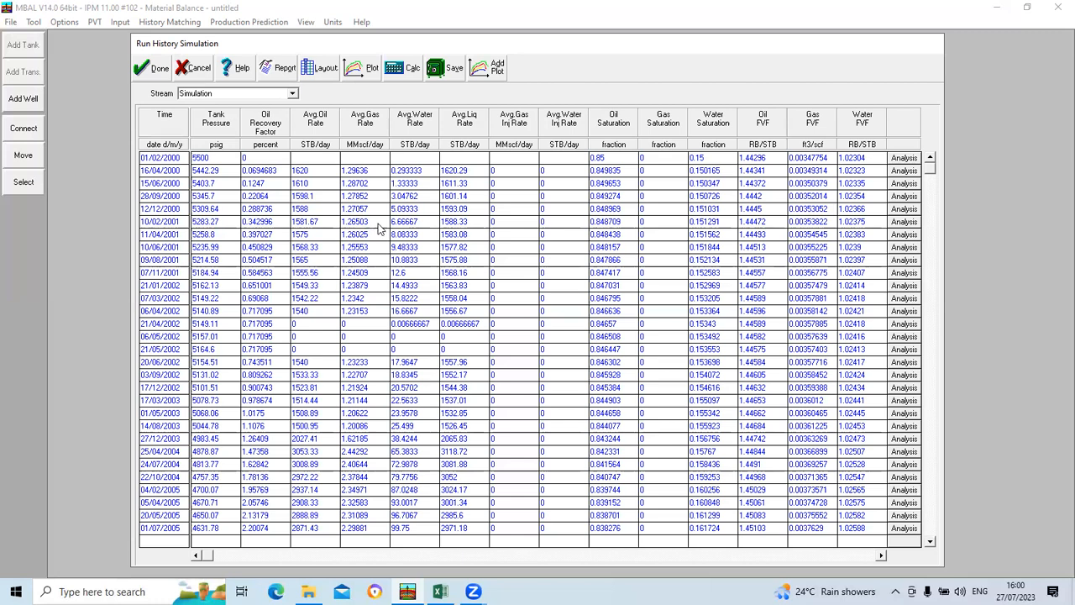
# Step: Plot the History and Simulation tank pressures together over time to compare them, and close the plot and the simulation results
pyautogui.click(360, 75)
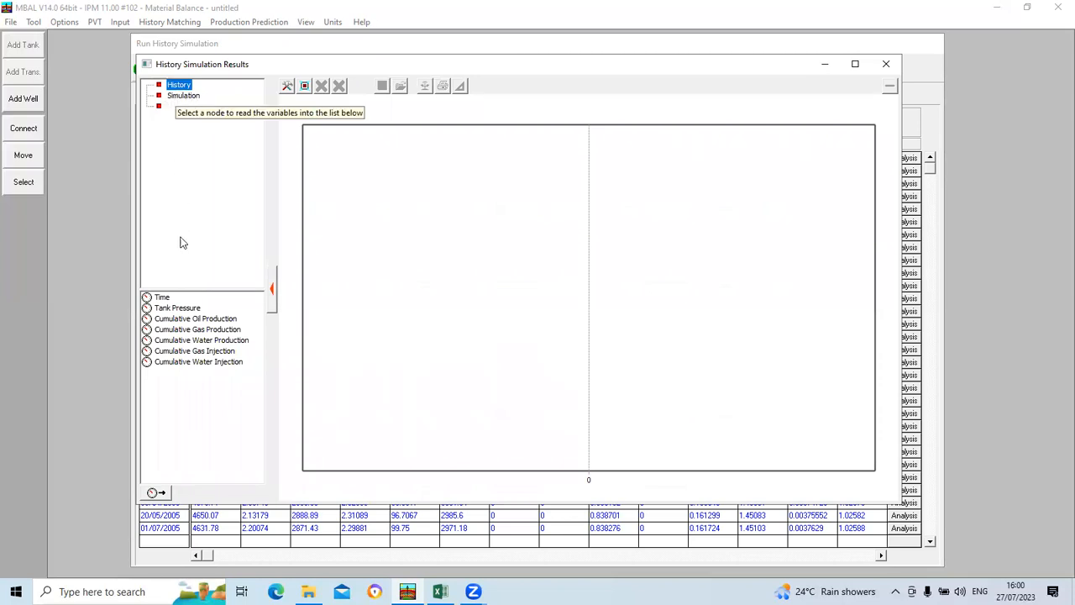
pyautogui.doubleClick(187, 308)
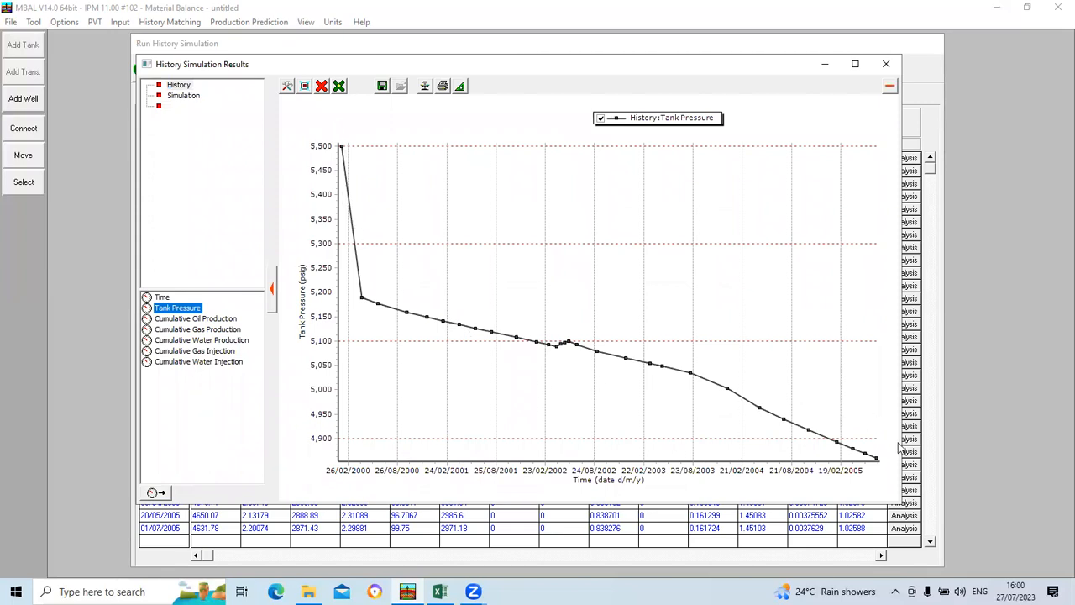
pyautogui.click(184, 96)
pyautogui.doubleClick(185, 309)
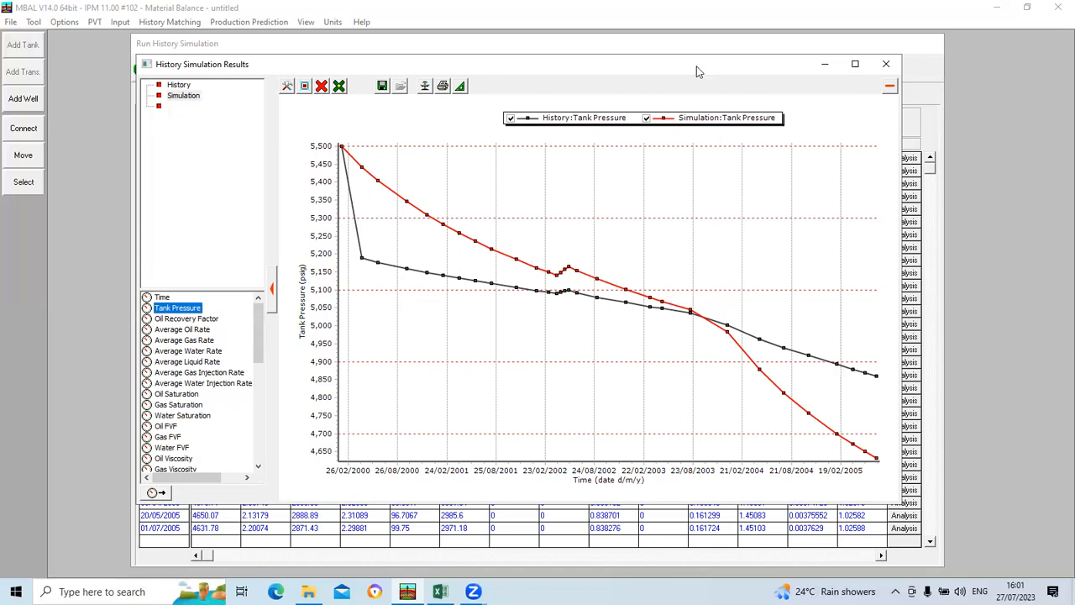
pyautogui.click(886, 64)
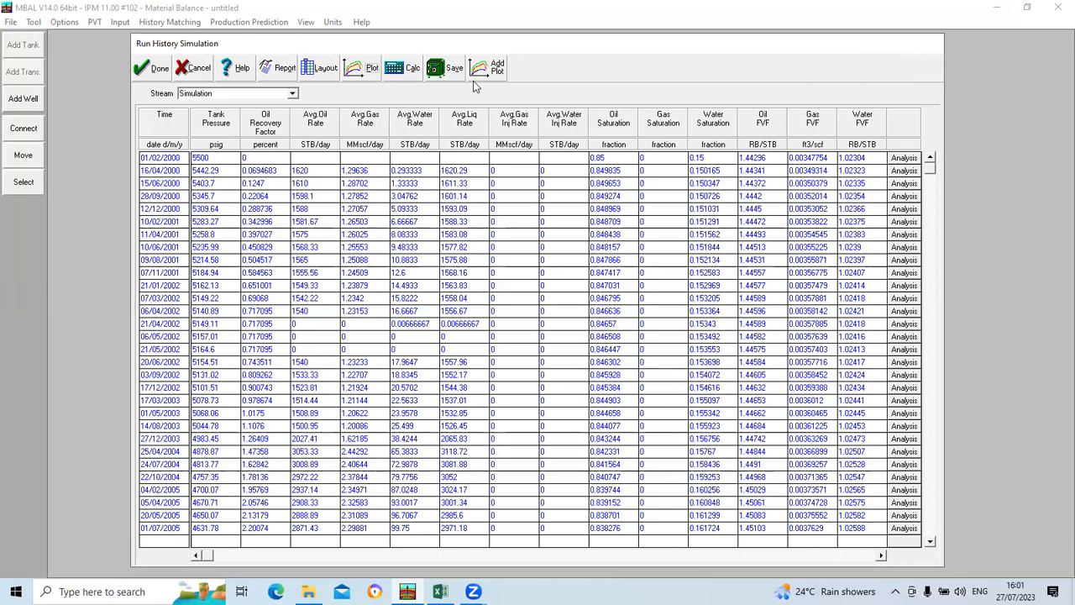
pyautogui.click(152, 69)
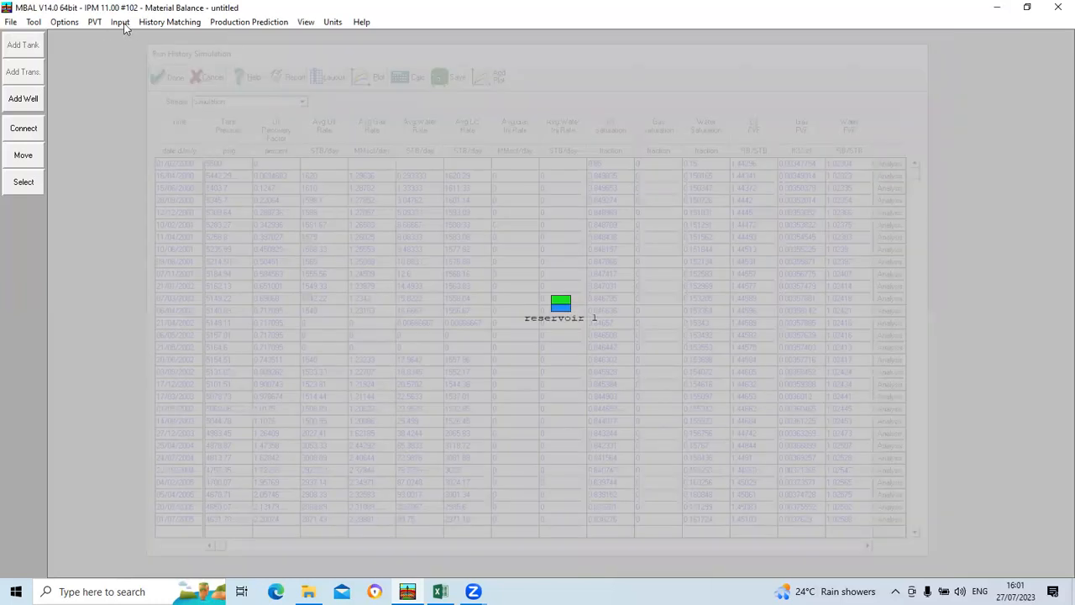
# Step: Open the tank's parameters, consult mbal day 2.xlsx in Excel, and set the tank temperature to 250 deg F in MBAL
pyautogui.click(120, 22)
pyautogui.click(141, 52)
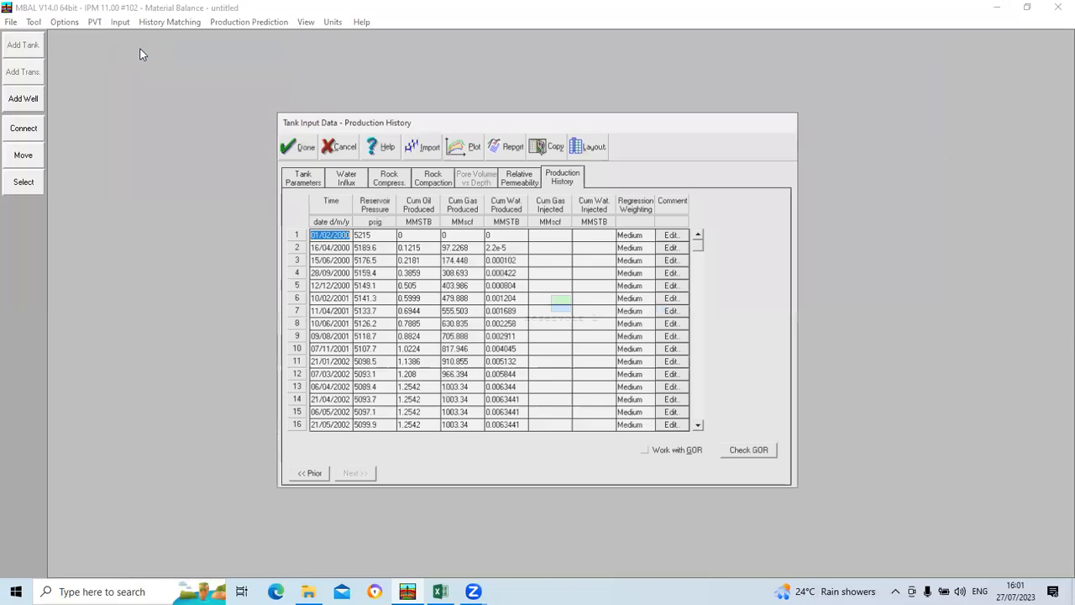
pyautogui.click(308, 179)
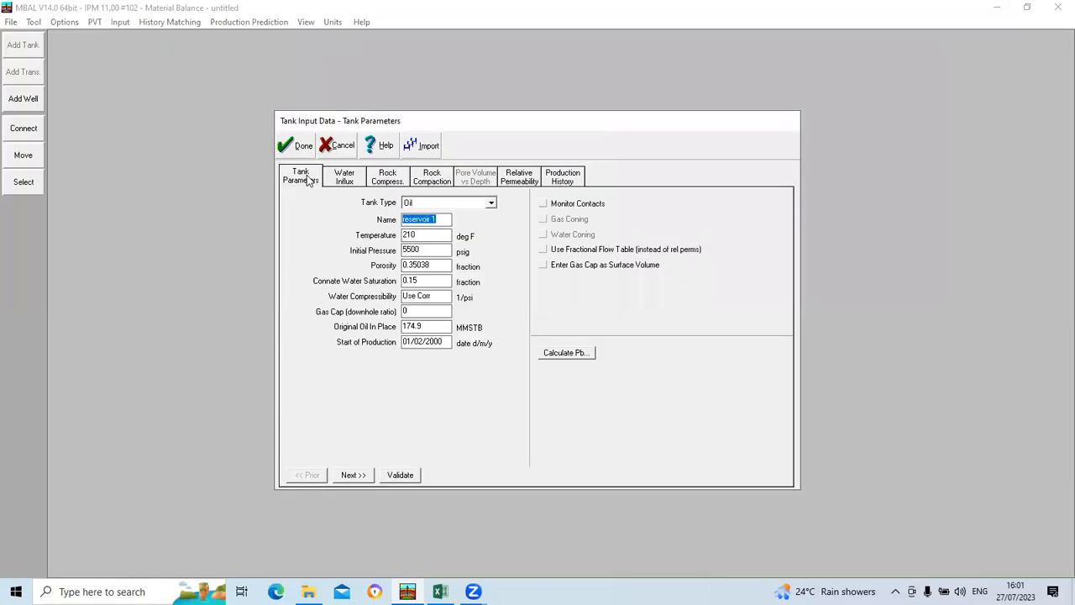
pyautogui.click(440, 592)
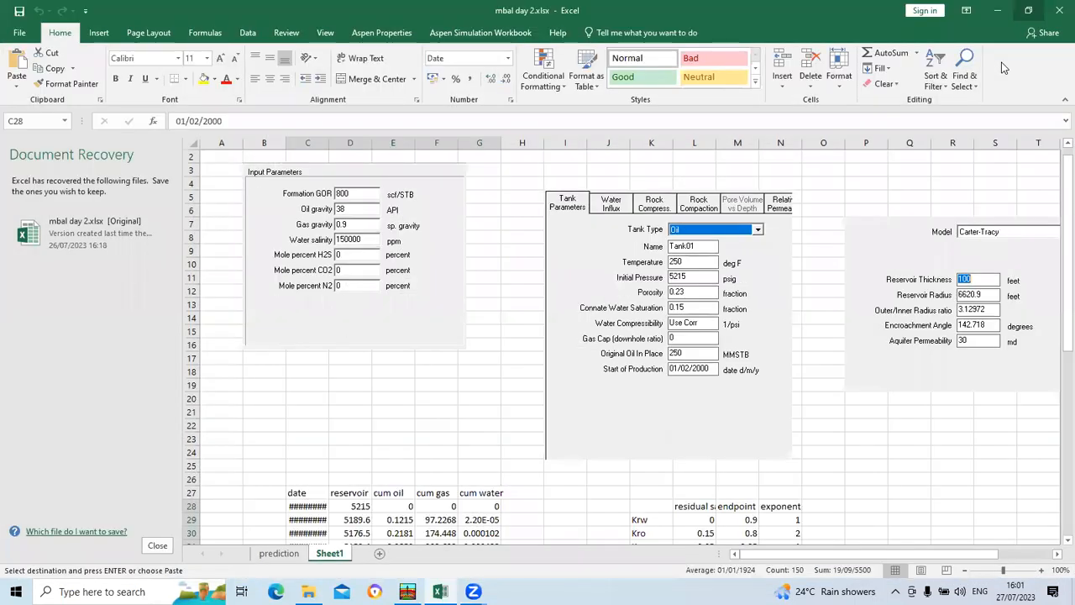
pyautogui.click(1014, 29)
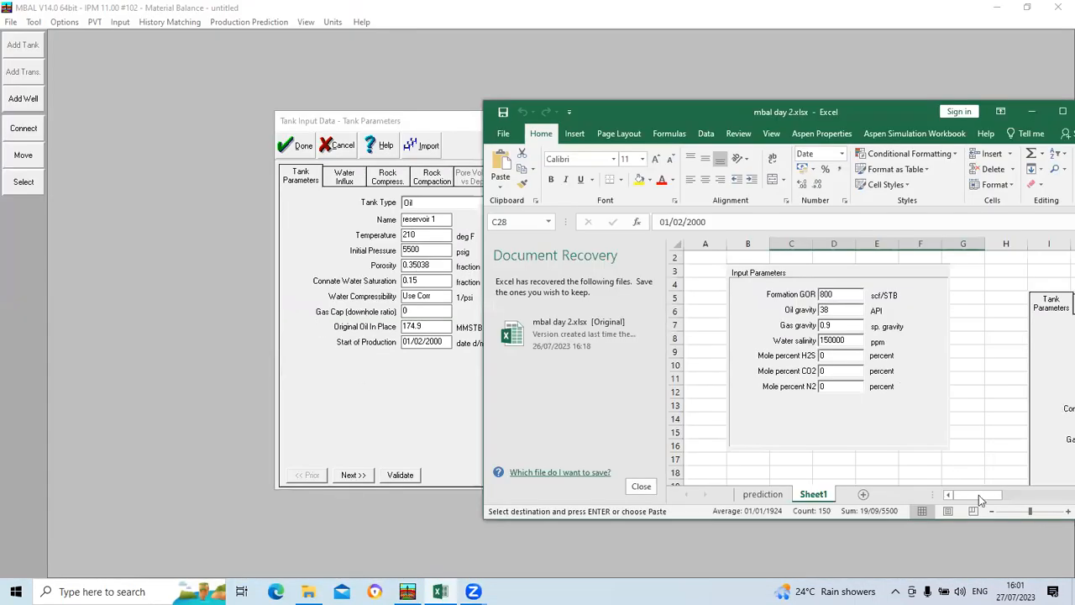
pyautogui.moveTo(1027, 491); pyautogui.dragTo(1056, 492)
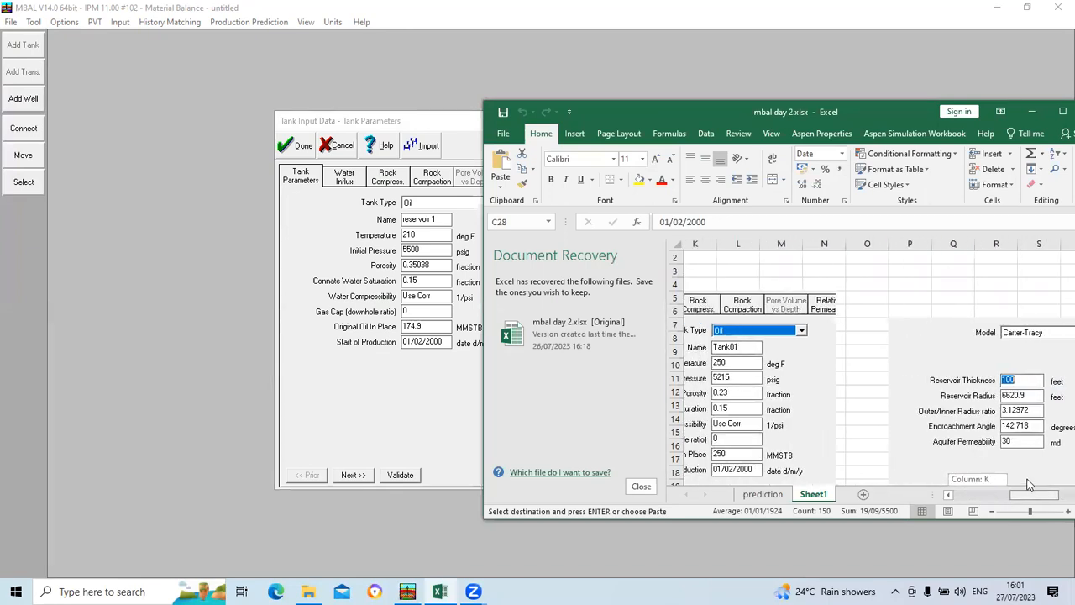
pyautogui.click(431, 240)
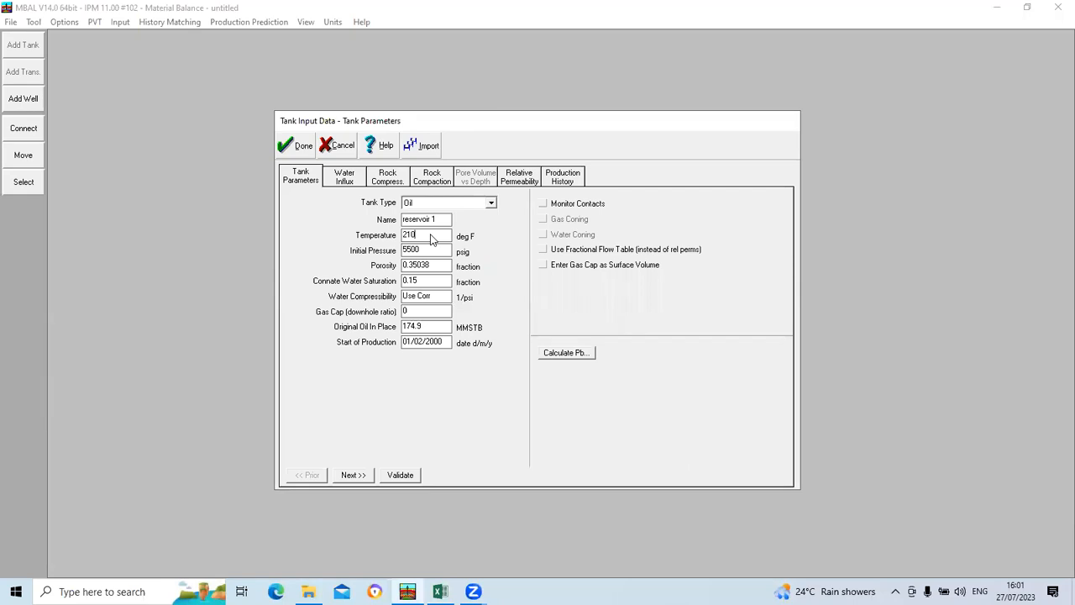
pyautogui.write('250')
# Step: Set the tank's initial pressure to 5215 psig and porosity to 0.23, following the Excel source data
pyautogui.click(441, 592)
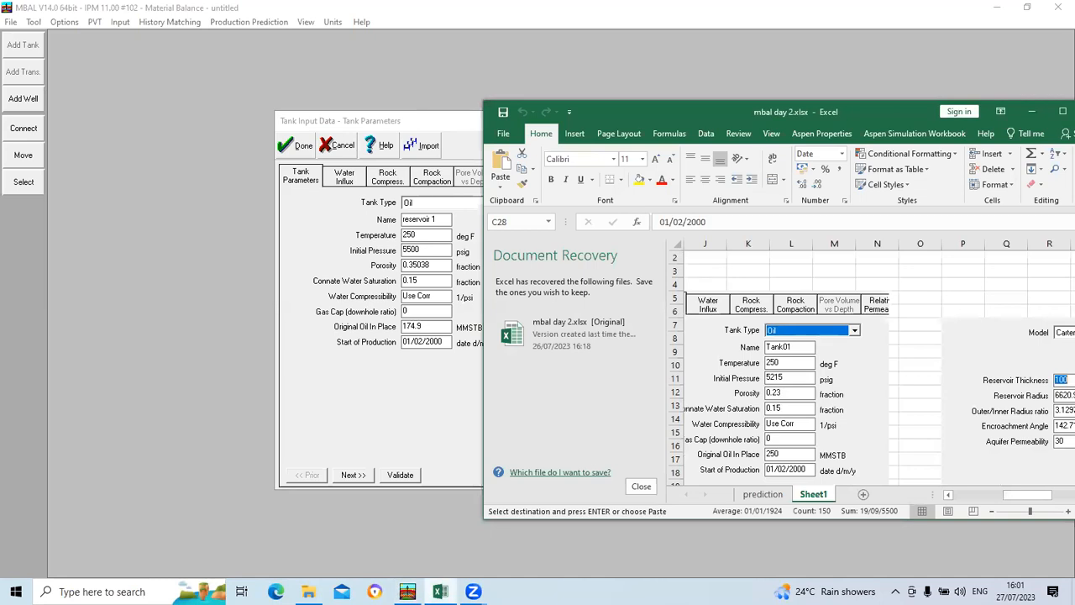
pyautogui.click(441, 591)
pyautogui.click(424, 254)
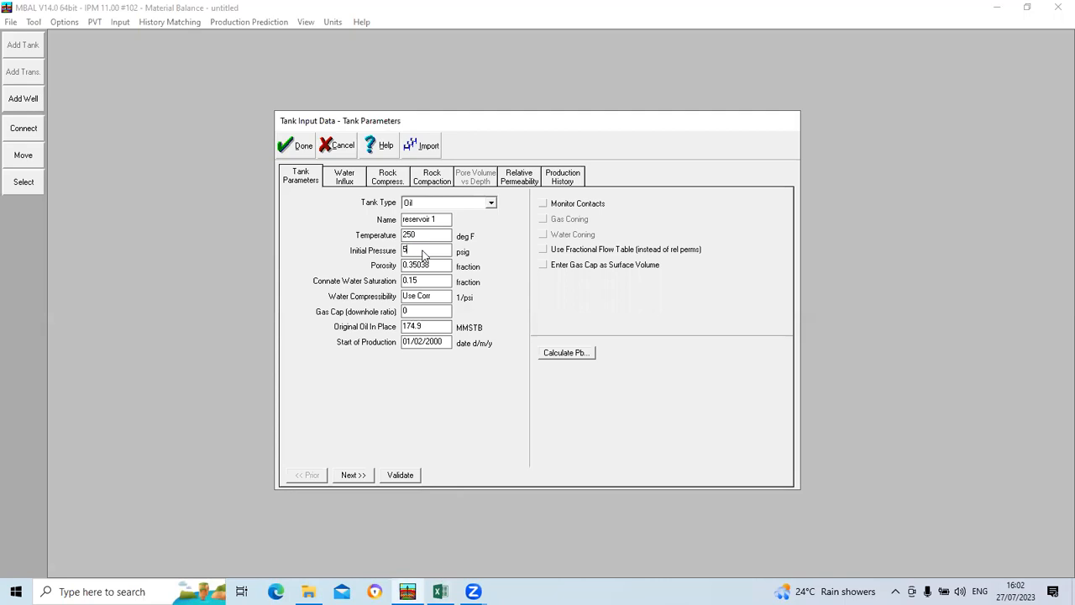
pyautogui.write('2')
pyautogui.click(440, 591)
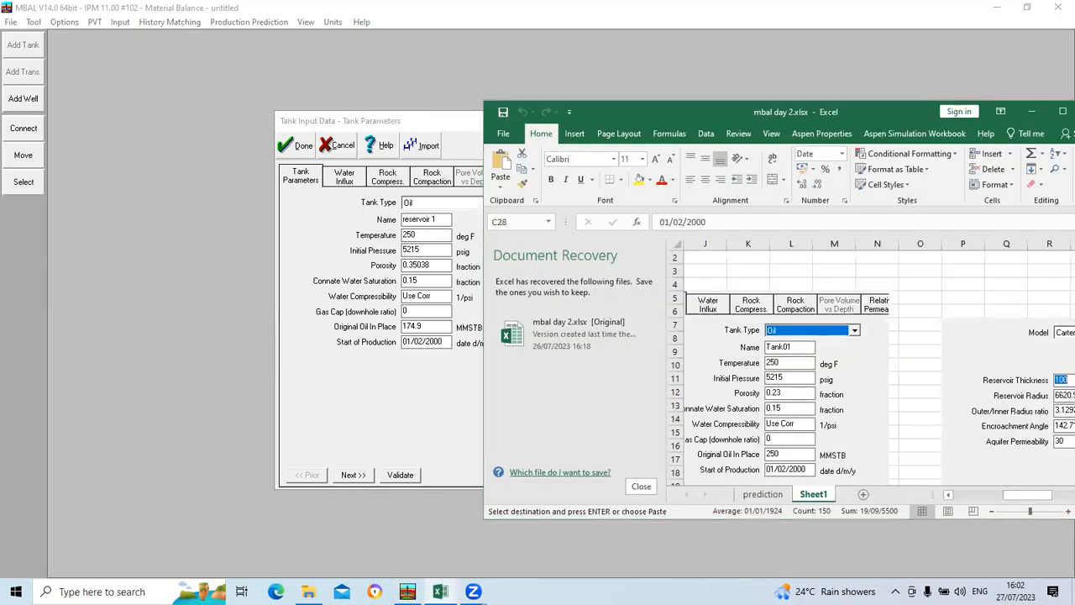
pyautogui.click(441, 592)
pyautogui.write('0.')
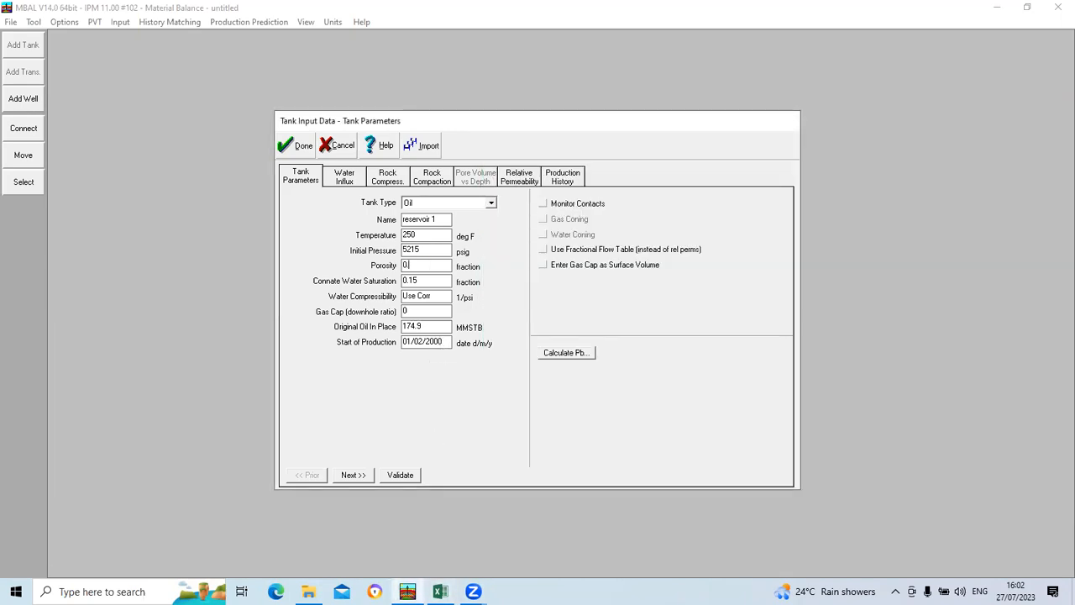
pyautogui.write('23')
# Step: Check the workbook's tank data in Excel and set the original oil in place to 250 MMSTB in MBAL
pyautogui.click(440, 592)
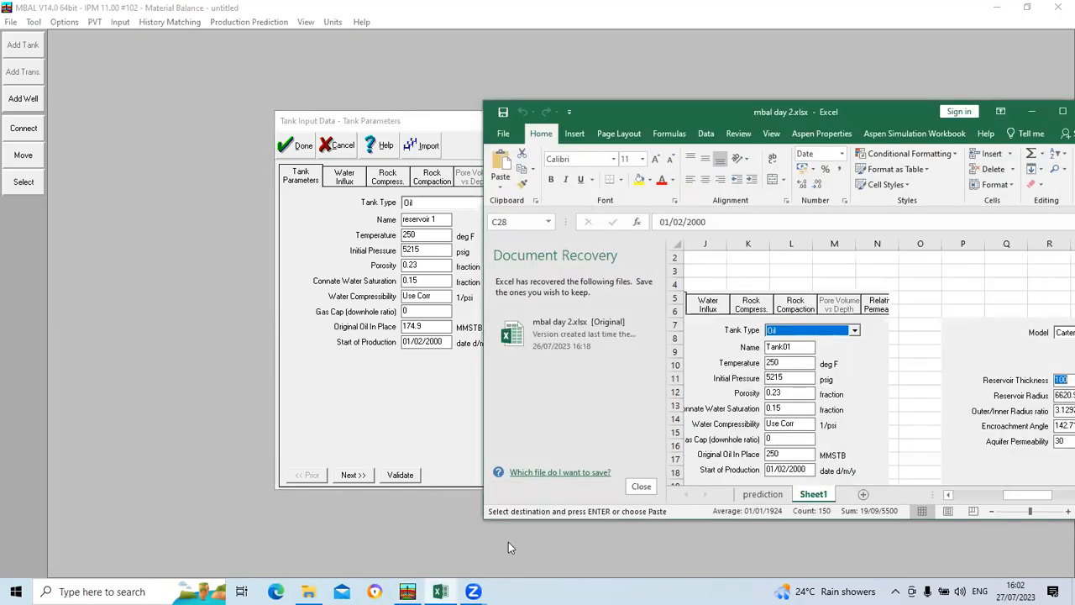
pyautogui.click(410, 589)
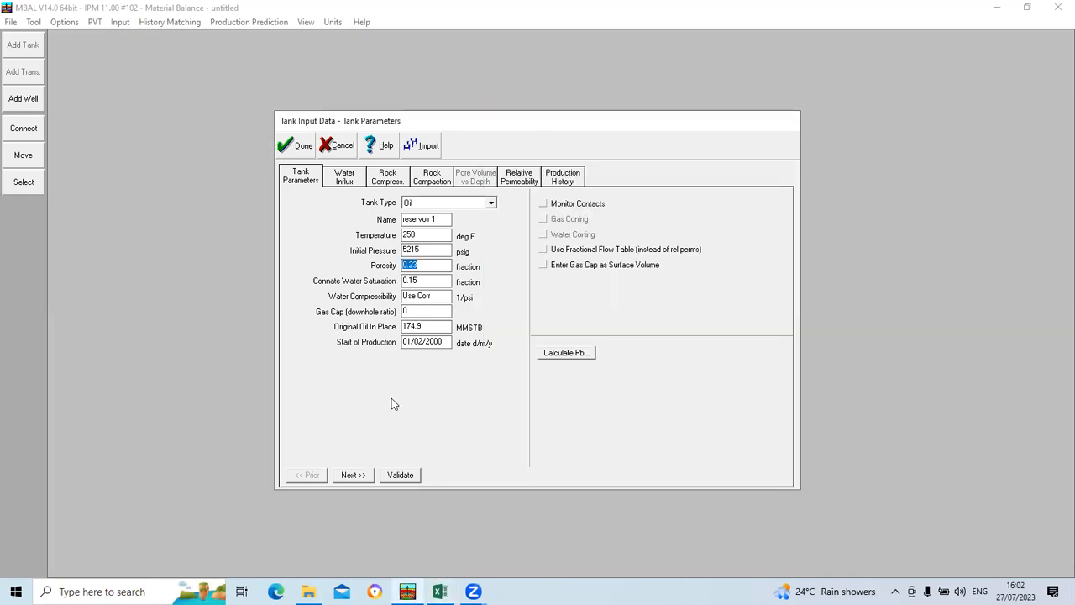
pyautogui.click(424, 328)
pyautogui.press('BackSpace')
pyautogui.press('BackSpace')
pyautogui.press('BackSpace')
pyautogui.press('BackSpace')
pyautogui.write('2')
# Step: Bring up the Water Influx data beside the workbook's aquifer data and set the reservoir thickness to 100 feet
pyautogui.click(344, 179)
pyautogui.click(440, 592)
pyautogui.moveTo(1016, 495); pyautogui.dragTo(1057, 496)
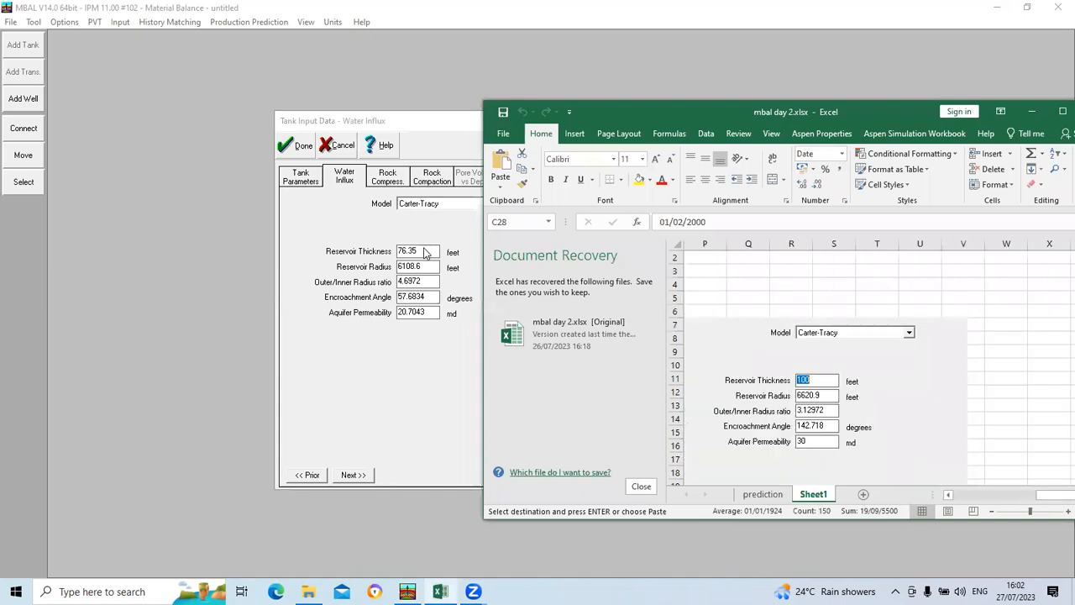
pyautogui.click(390, 257)
pyautogui.write('100')
# Step: Set the aquifer's reservoir radius to 6620 feet, following the aquifer data in the Excel workbook
pyautogui.click(416, 267)
pyautogui.doubleClick(413, 271)
pyautogui.click(430, 270)
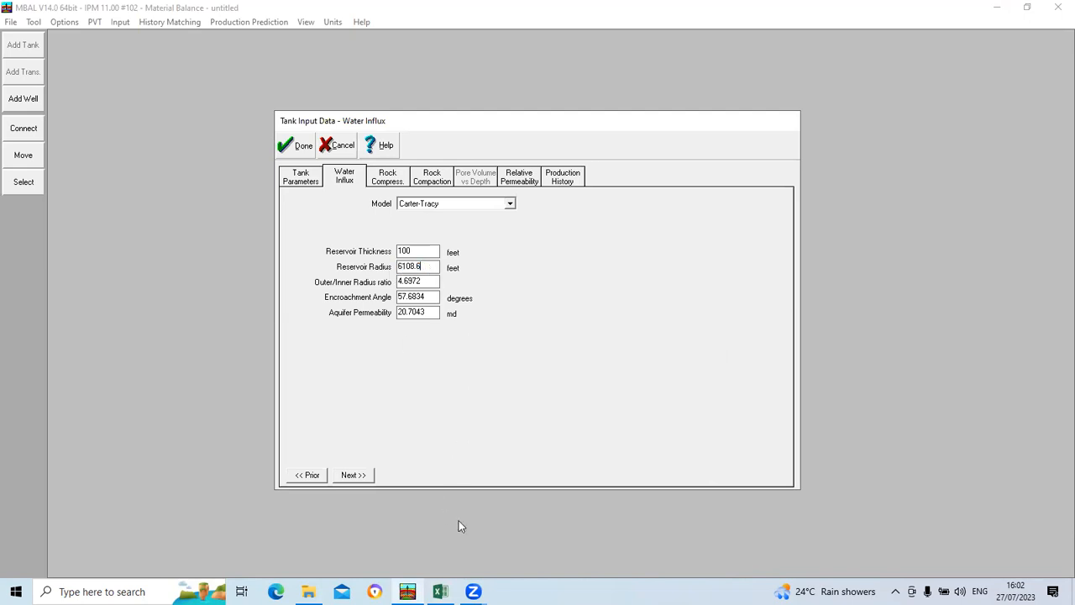
pyautogui.click(441, 592)
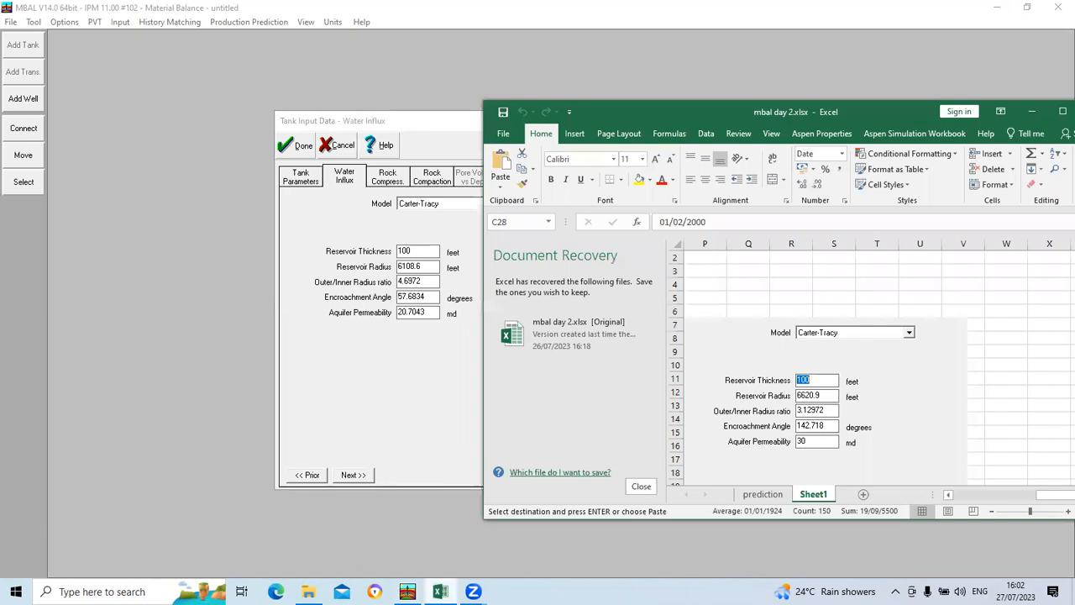
pyautogui.click(407, 591)
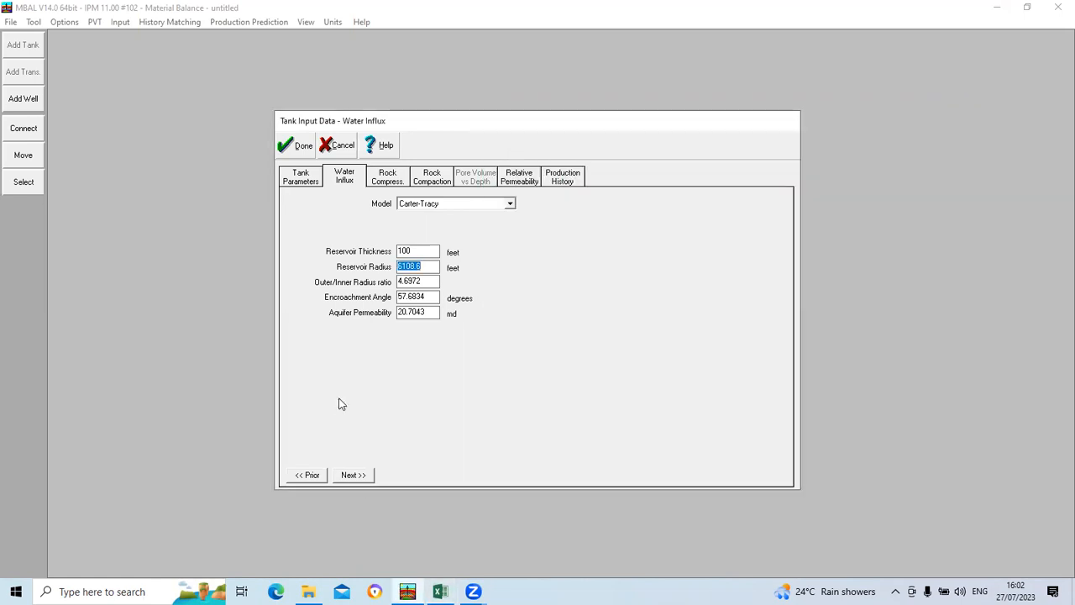
pyautogui.write('6')
pyautogui.write('820')
# Step: Set the outer/inner radius ratio to 5 and the encroachment angle to 142 degrees, checking the angle in Excel
pyautogui.moveTo(430, 283); pyautogui.dragTo(395, 288)
pyautogui.write('5')
pyautogui.moveTo(429, 298); pyautogui.dragTo(400, 318)
pyautogui.click(440, 591)
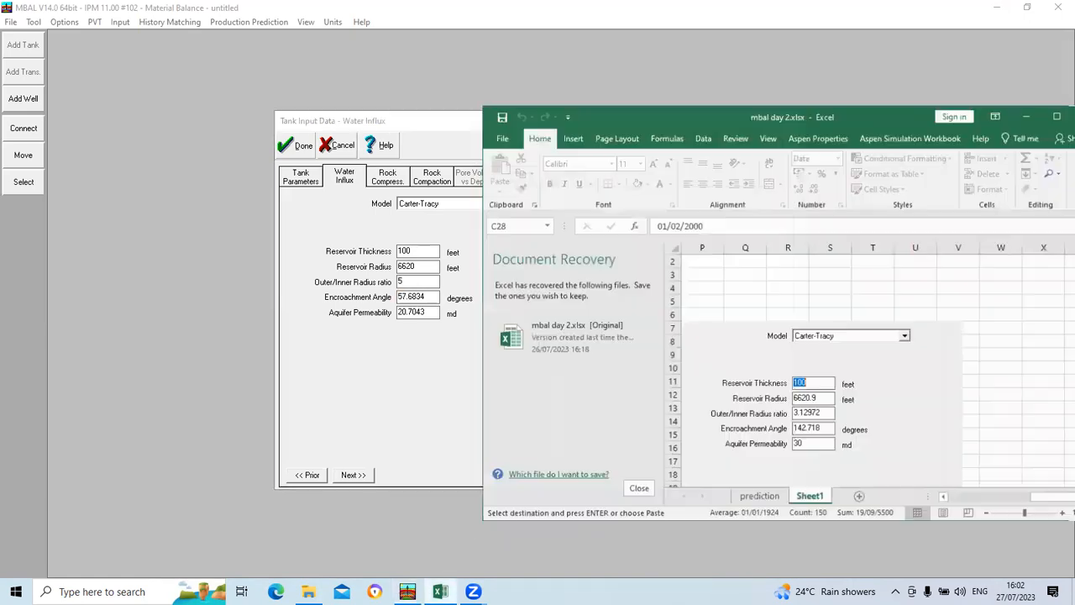
pyautogui.click(441, 592)
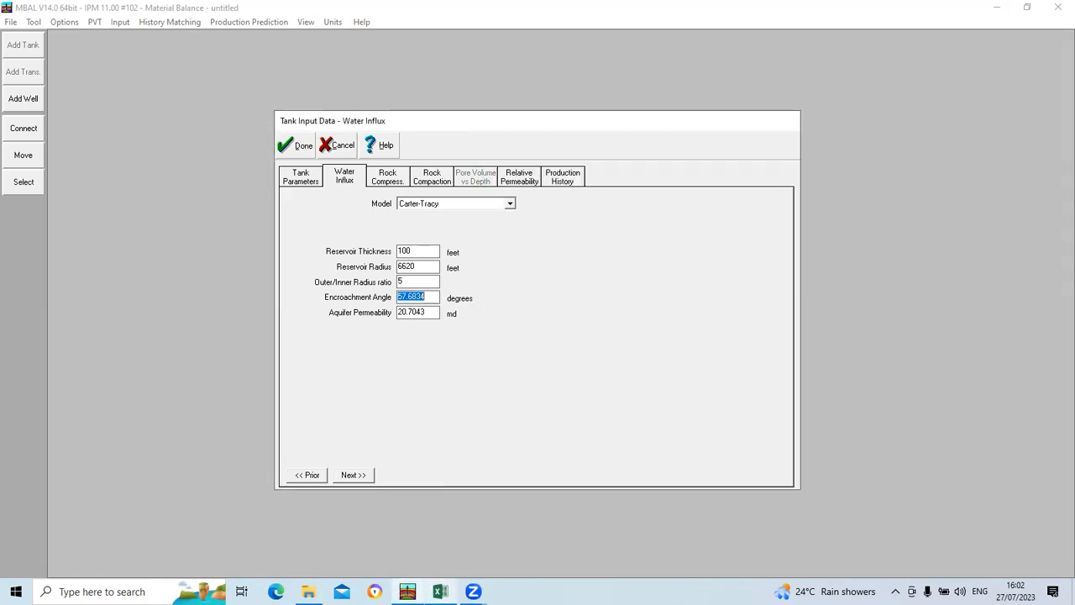
pyautogui.write('142')
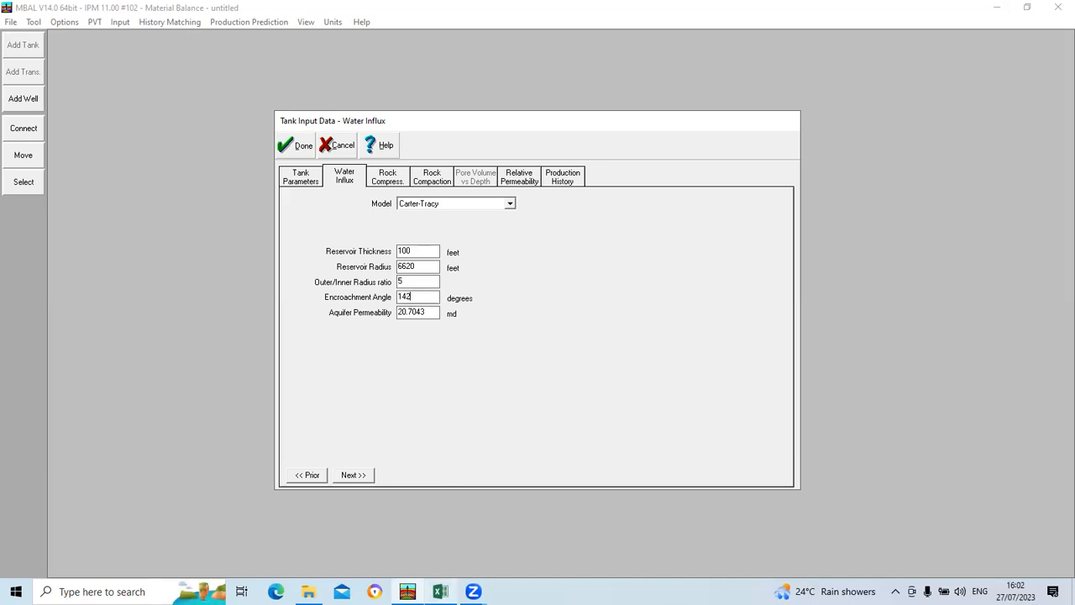
# Step: Check the workbook in Excel, set the aquifer permeability to 30 md, and accept the tank input data
pyautogui.click(440, 591)
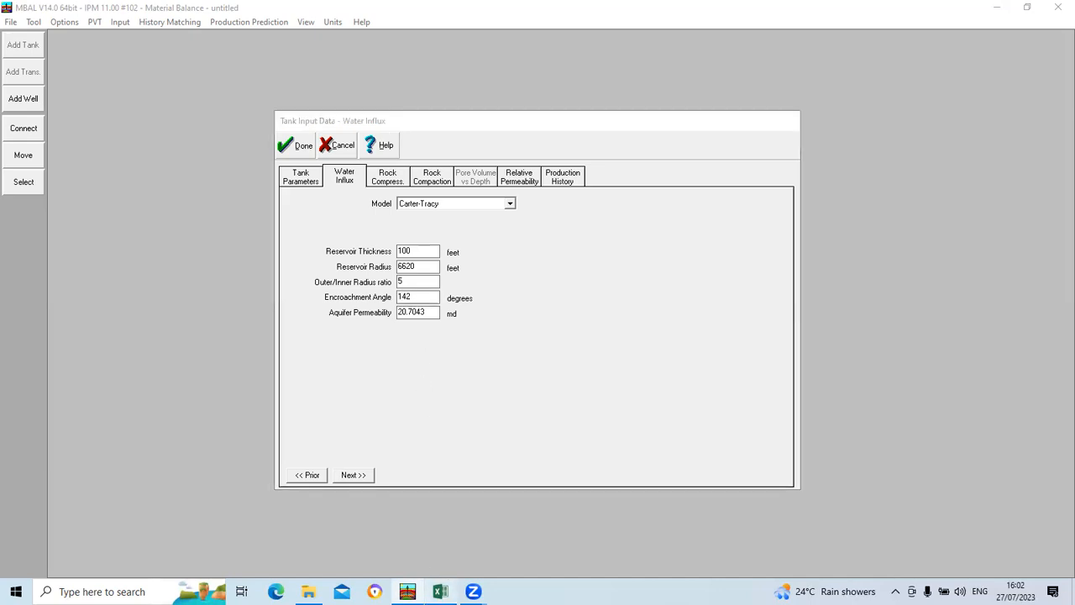
pyautogui.click(441, 592)
pyautogui.moveTo(431, 313); pyautogui.dragTo(392, 312)
pyautogui.write('30')
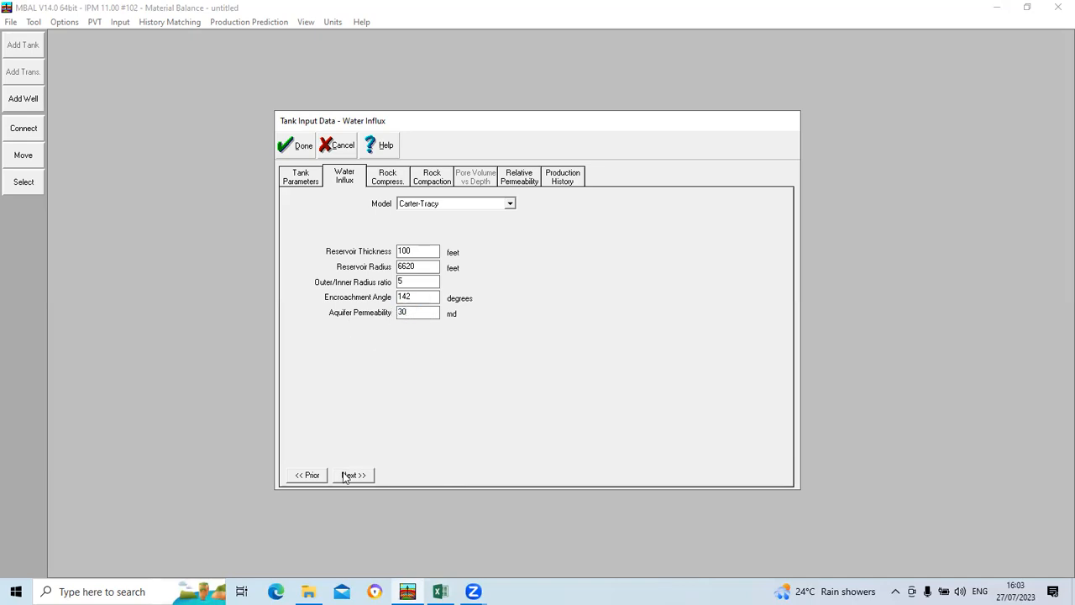
pyautogui.click(301, 145)
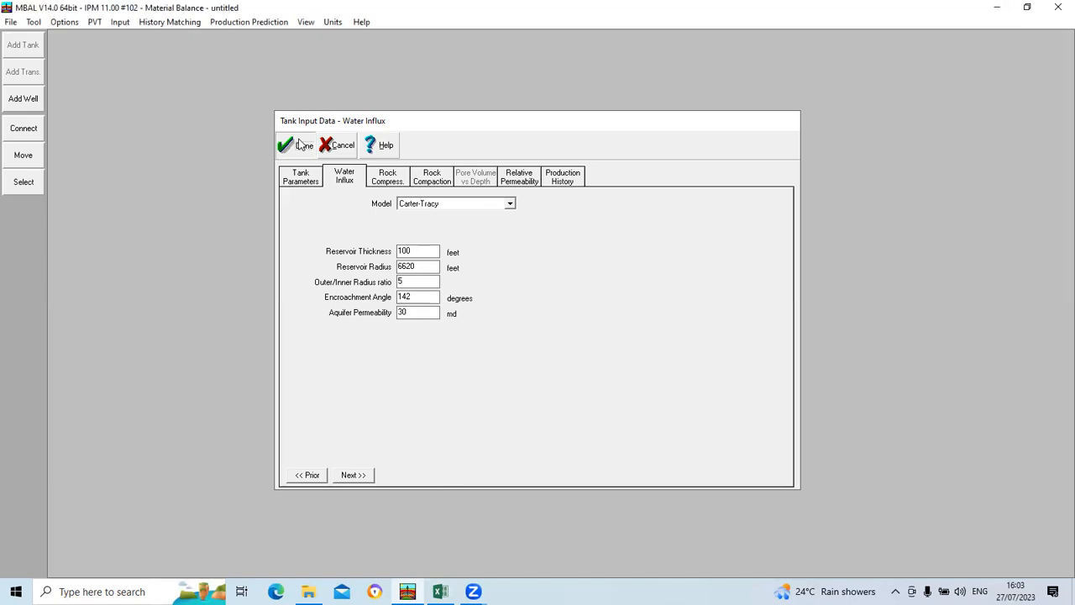
# Step: In the Analytical Method regression, exclude outer/inner radius, porosity and aquifer permeability from the regressed parameters, and accept the selection
pyautogui.click(169, 22)
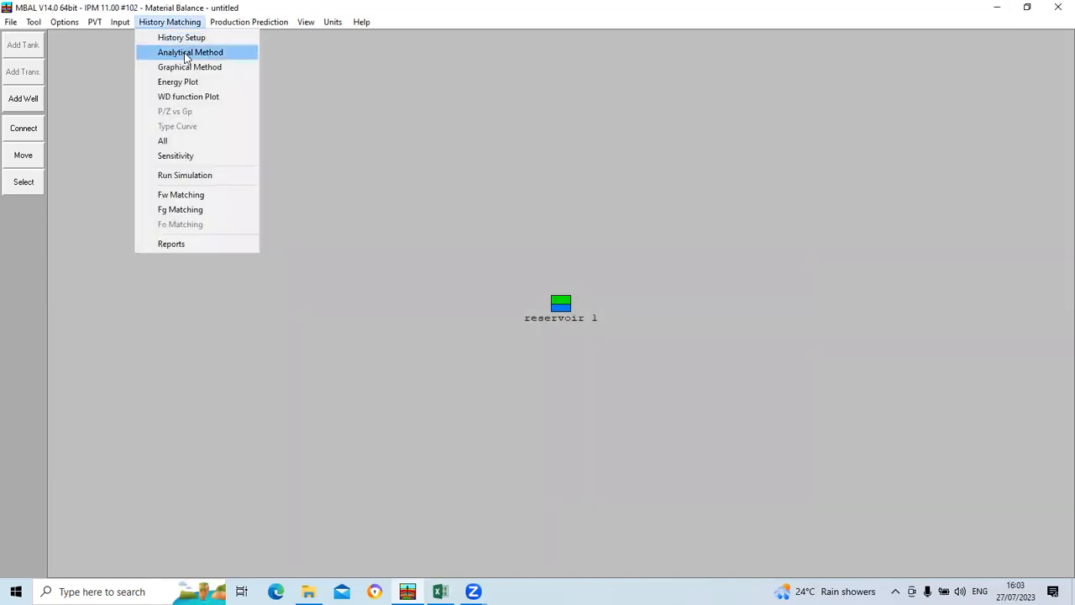
pyautogui.click(186, 55)
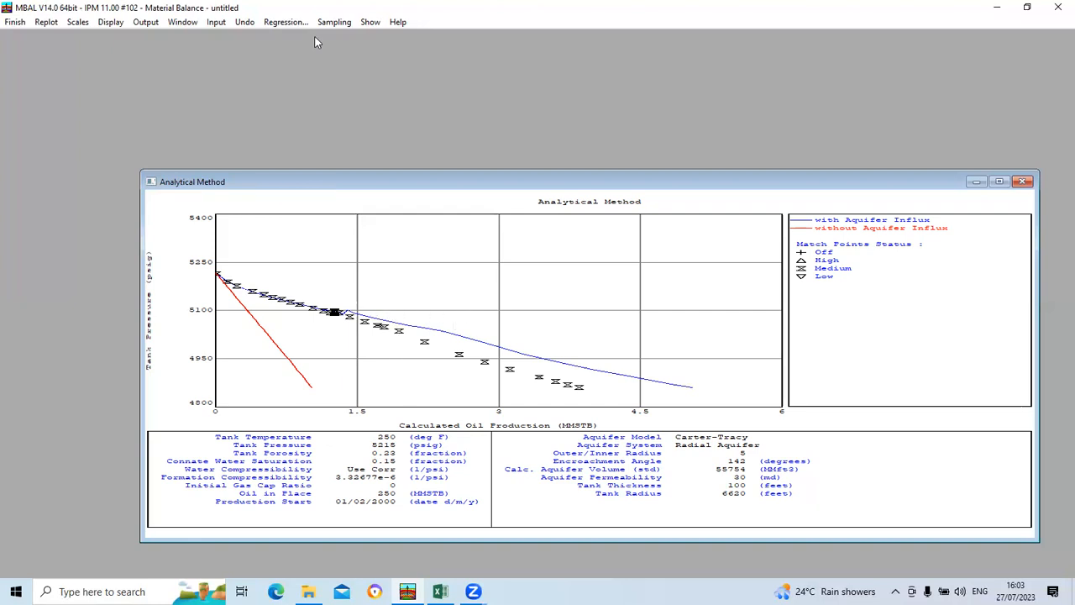
pyautogui.click(286, 22)
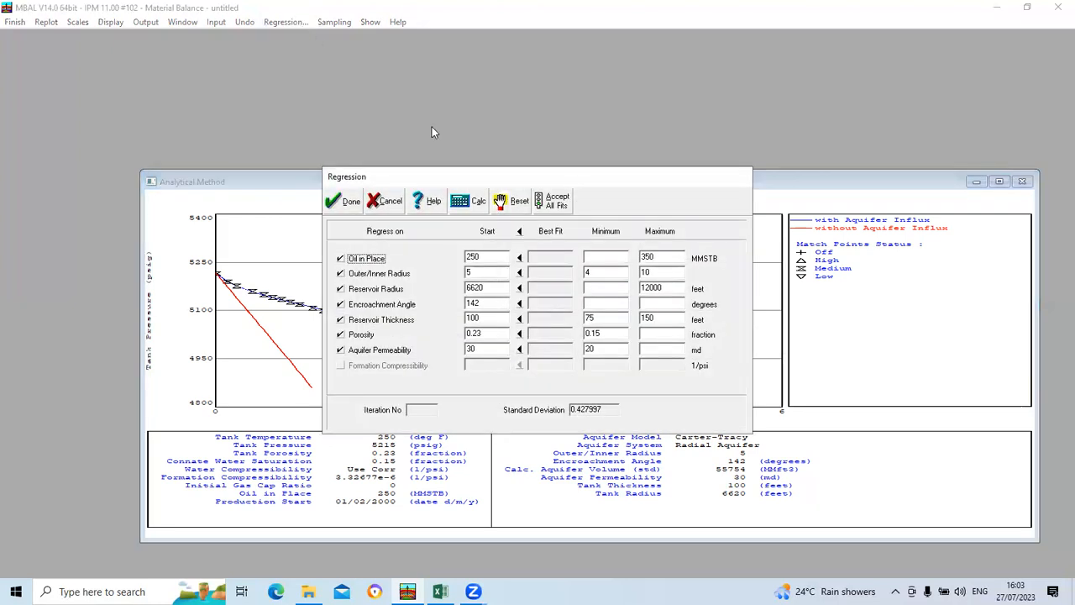
pyautogui.moveTo(583, 176); pyautogui.dragTo(630, 127)
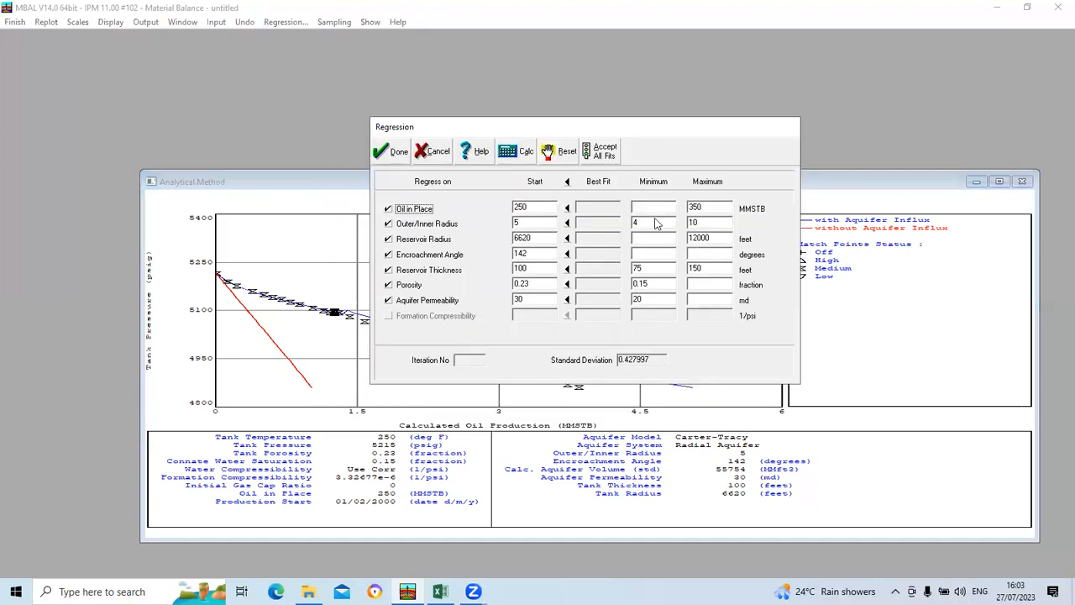
pyautogui.click(388, 239)
pyautogui.click(388, 239)
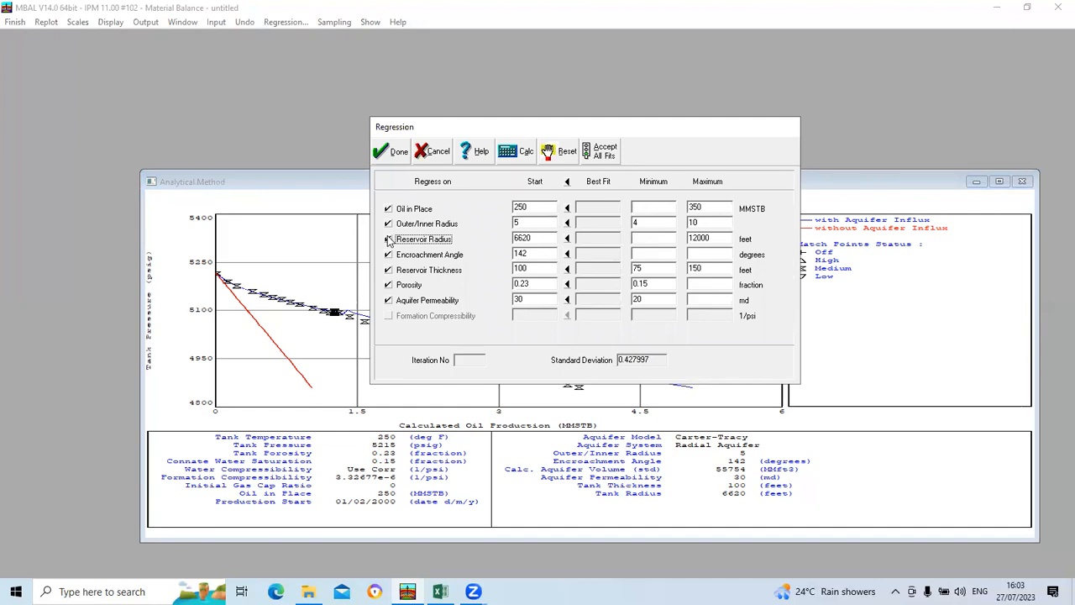
pyautogui.click(388, 223)
pyautogui.click(388, 285)
pyautogui.click(389, 300)
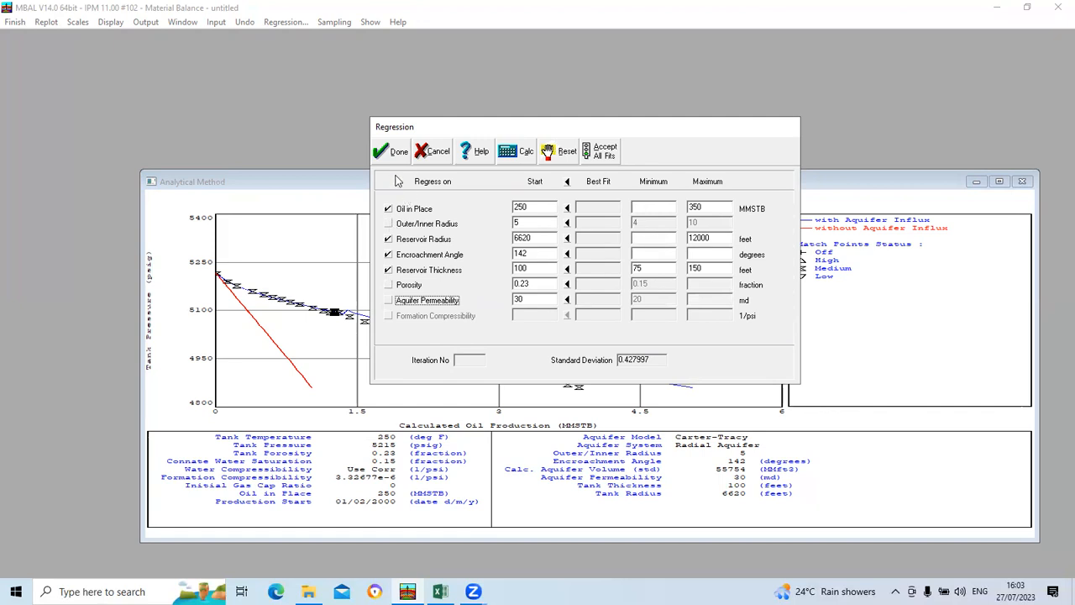
pyautogui.click(399, 151)
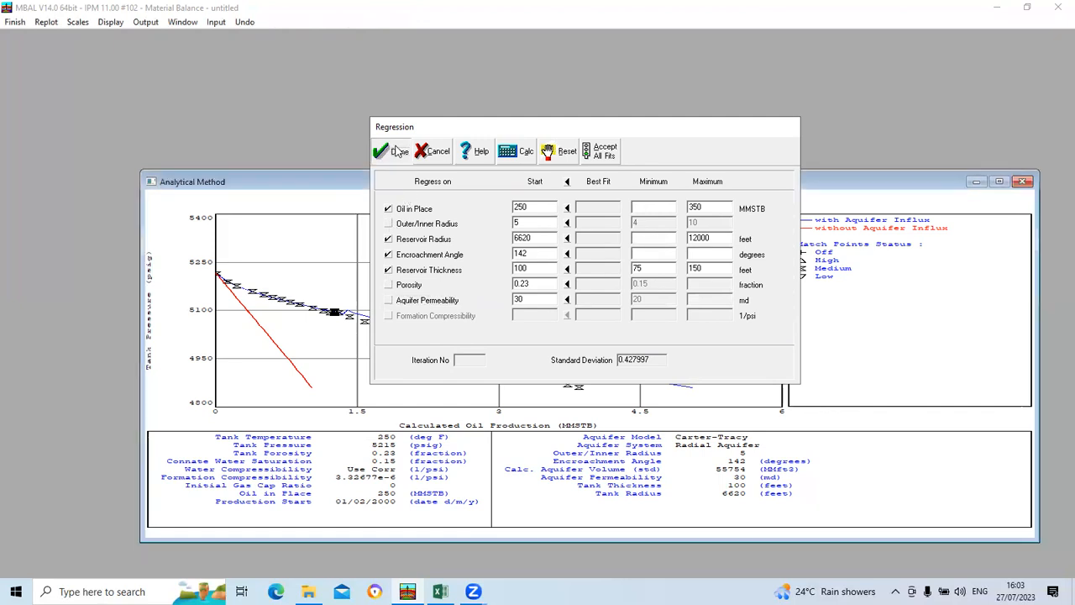
# Step: Run the Analytical Method regression, accept all best fits as the new starting values, and close the matched plot
pyautogui.click(287, 23)
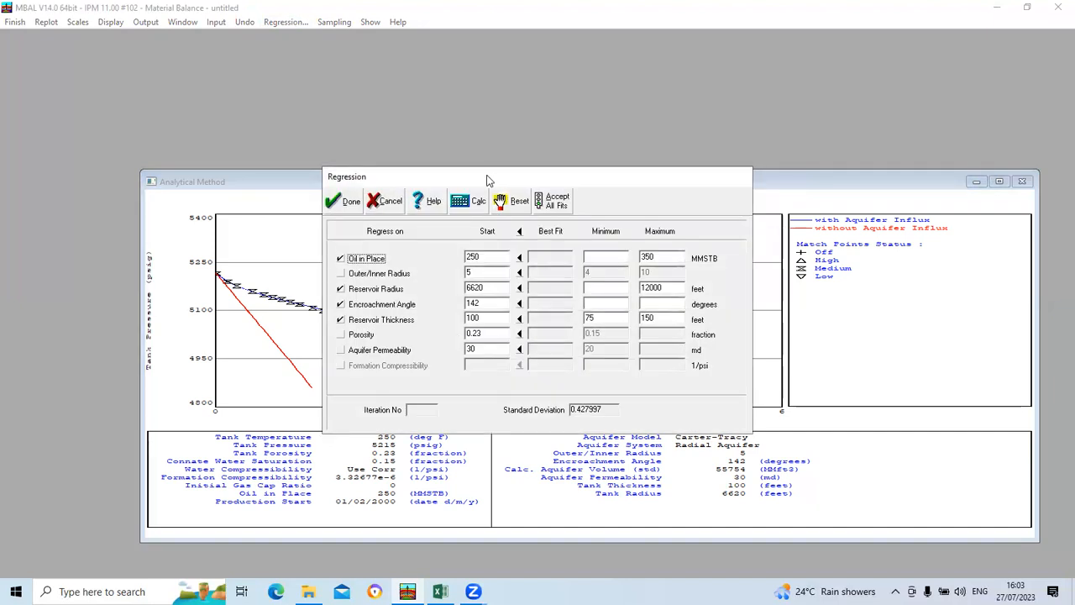
pyautogui.moveTo(489, 181); pyautogui.dragTo(544, 101)
pyautogui.click(527, 123)
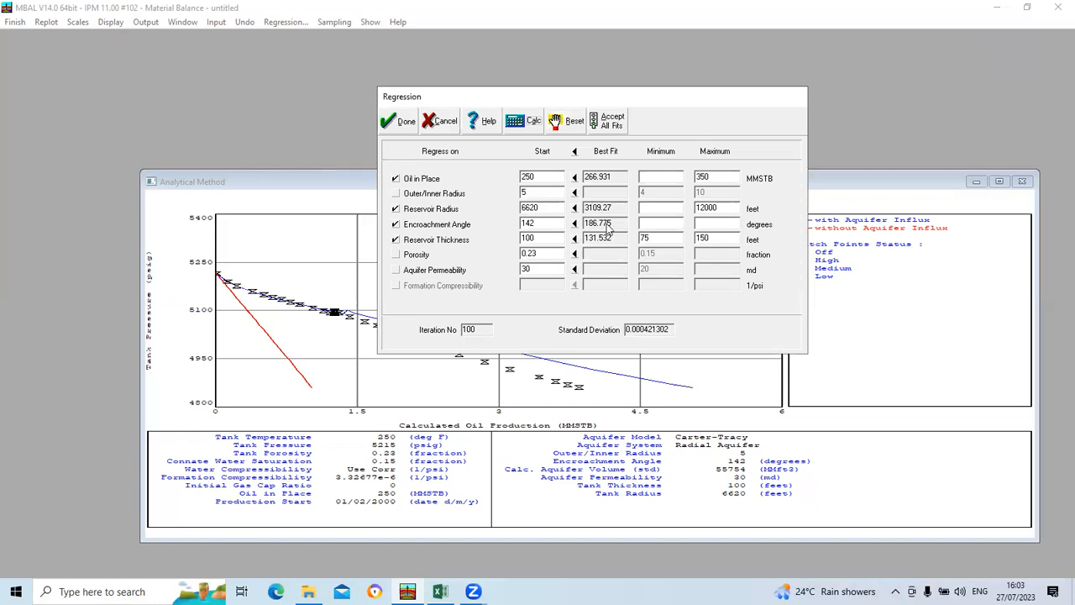
pyautogui.click(608, 119)
pyautogui.click(401, 125)
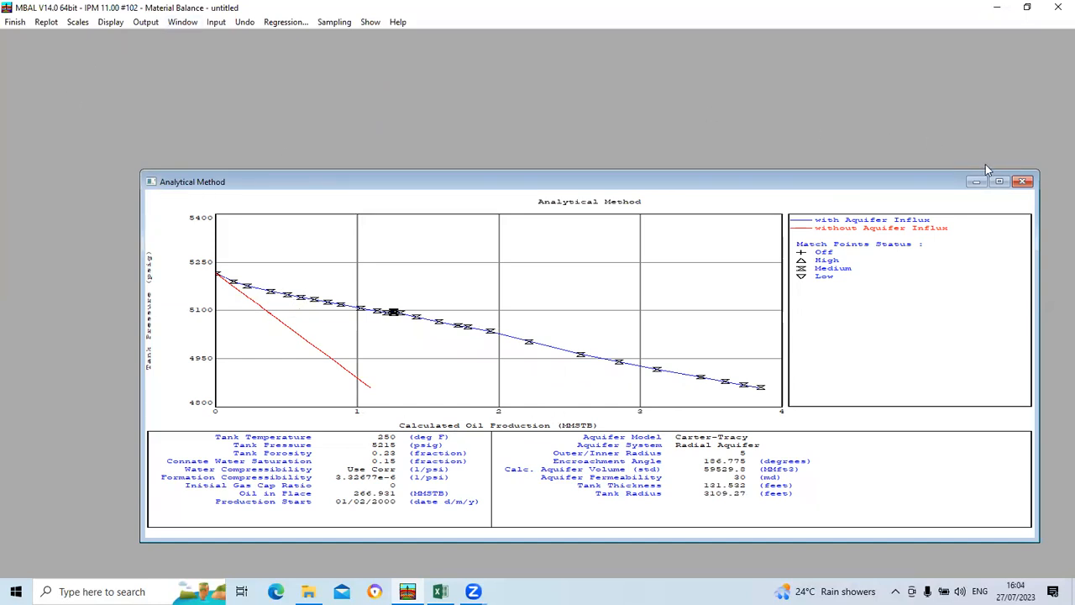
pyautogui.click(1022, 181)
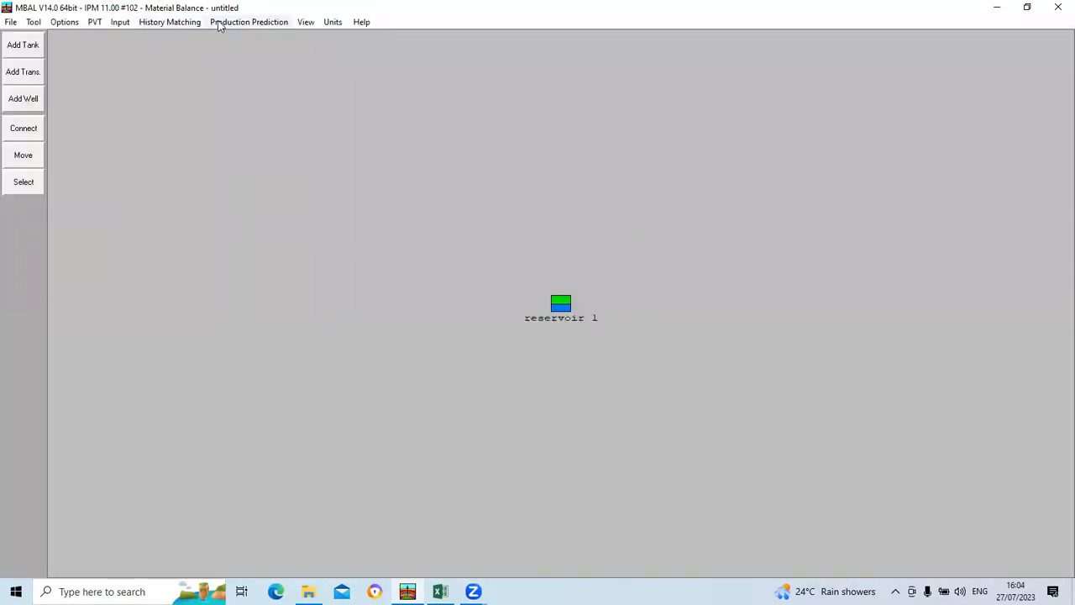
# Step: Run the history simulation calculation and plot simulated against historical tank pressure
pyautogui.click(174, 22)
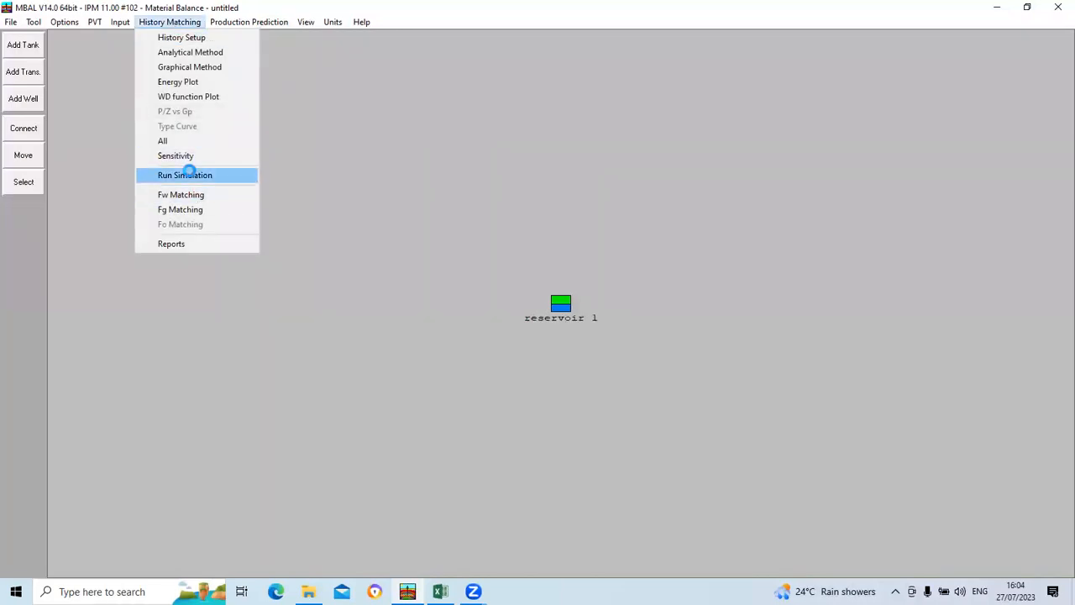
pyautogui.click(187, 175)
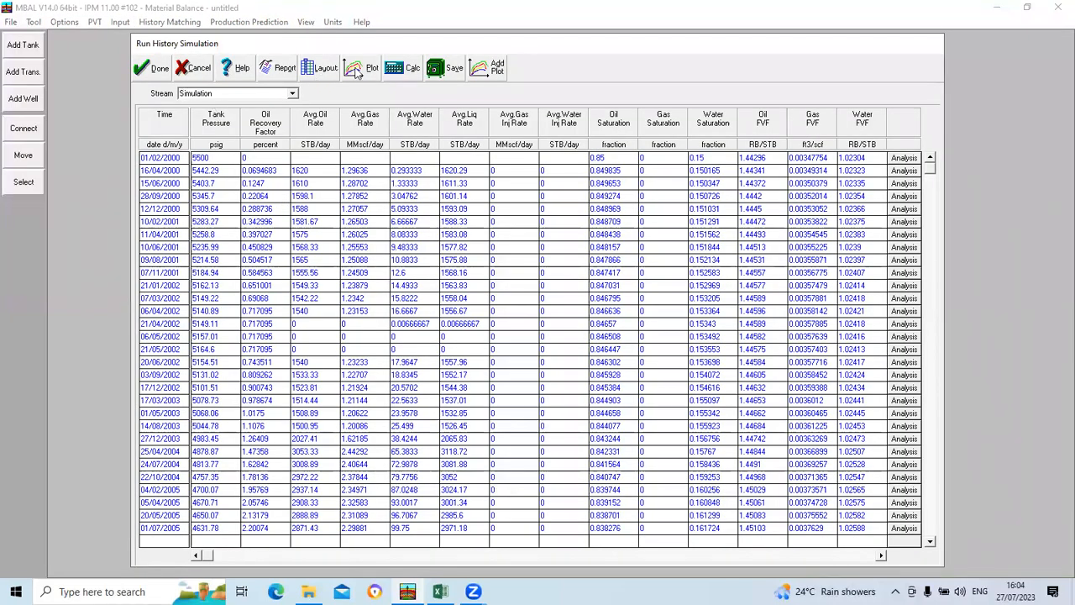
pyautogui.click(396, 69)
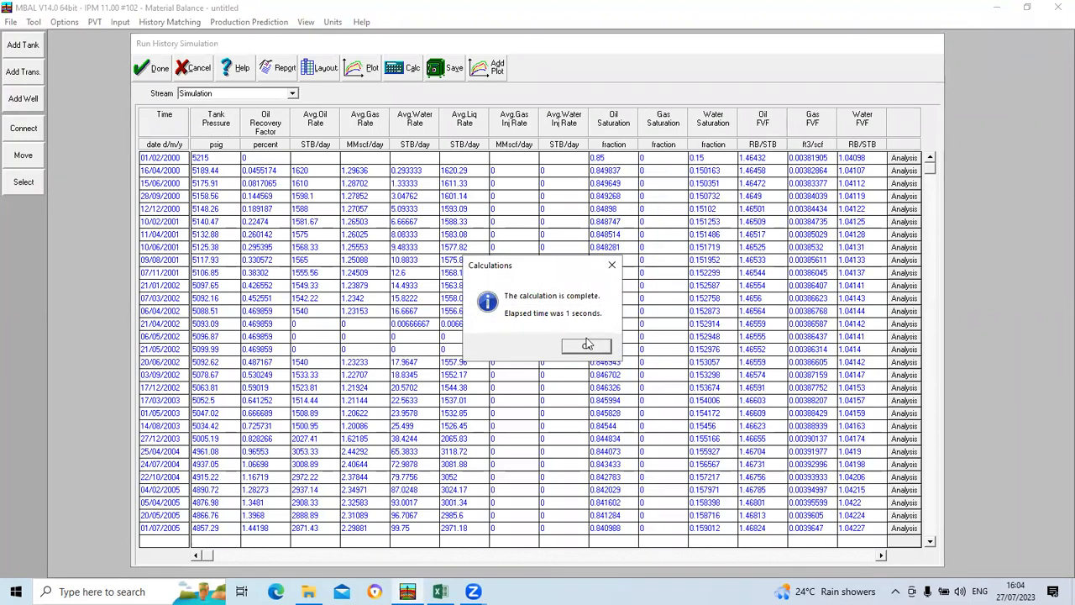
pyautogui.click(589, 347)
pyautogui.click(367, 70)
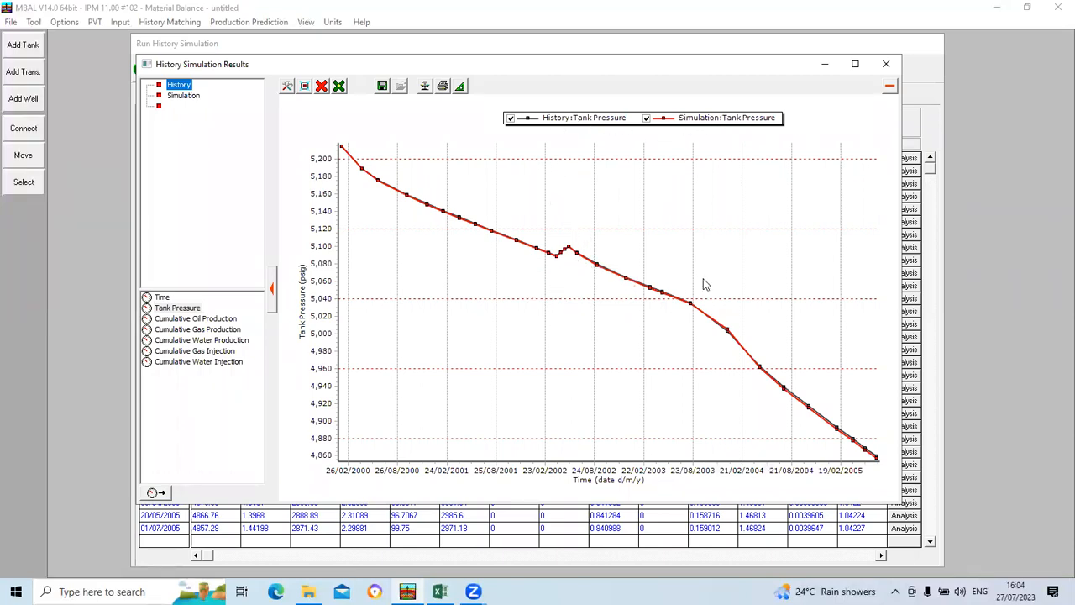
pyautogui.moveTo(612, 278)
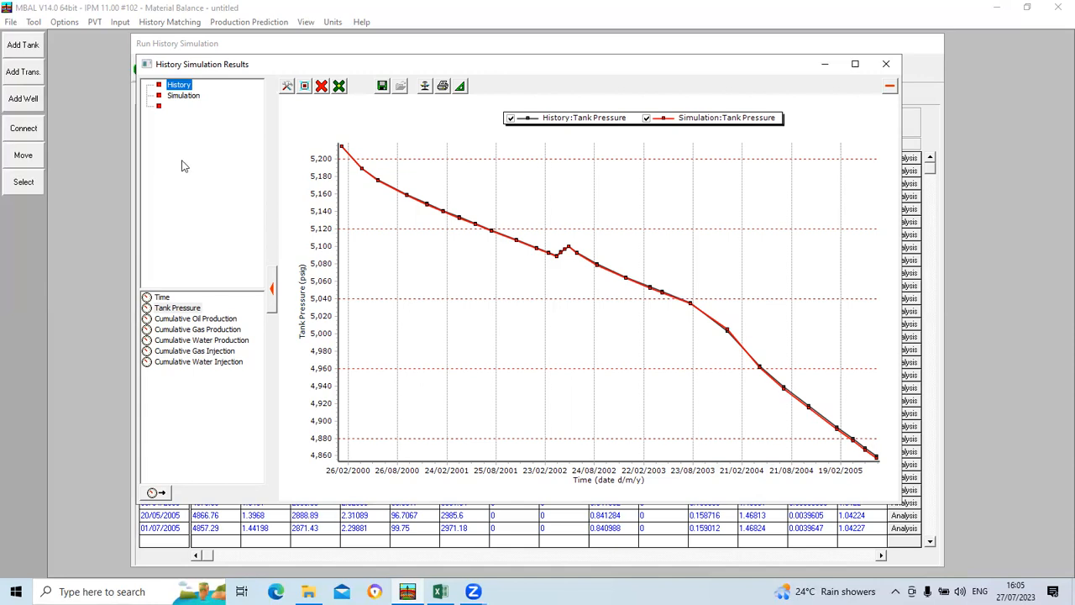
# Step: Replace the pressure plot with the simulation stream's oil recovery factor over time, and close the plot and the simulation results
pyautogui.click(187, 95)
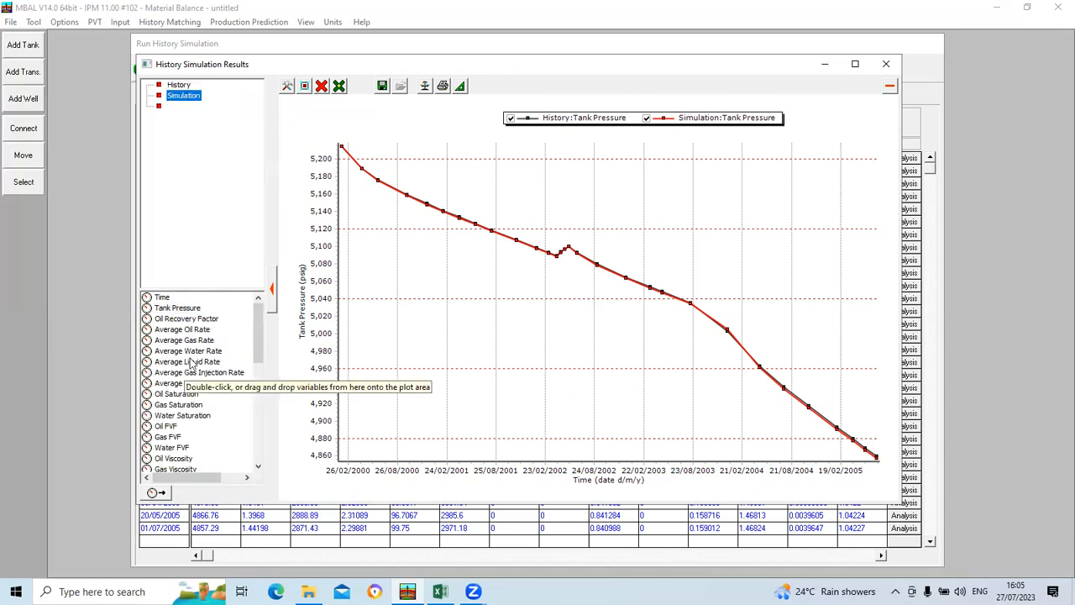
pyautogui.scroll(-9, 187, 374)
pyautogui.scroll(9, 185, 395)
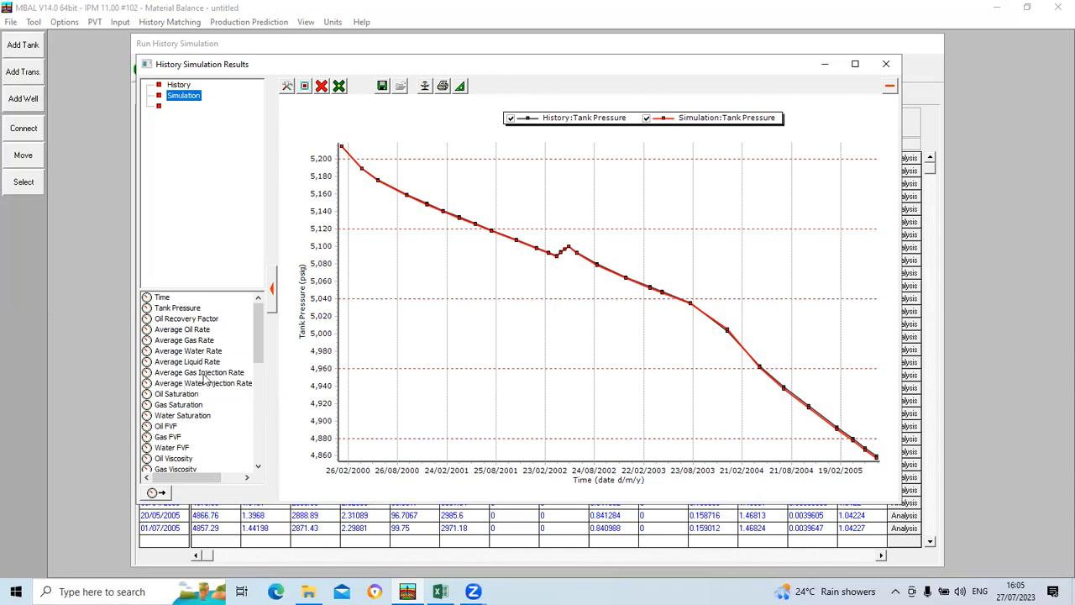
pyautogui.click(322, 86)
pyautogui.click(368, 129)
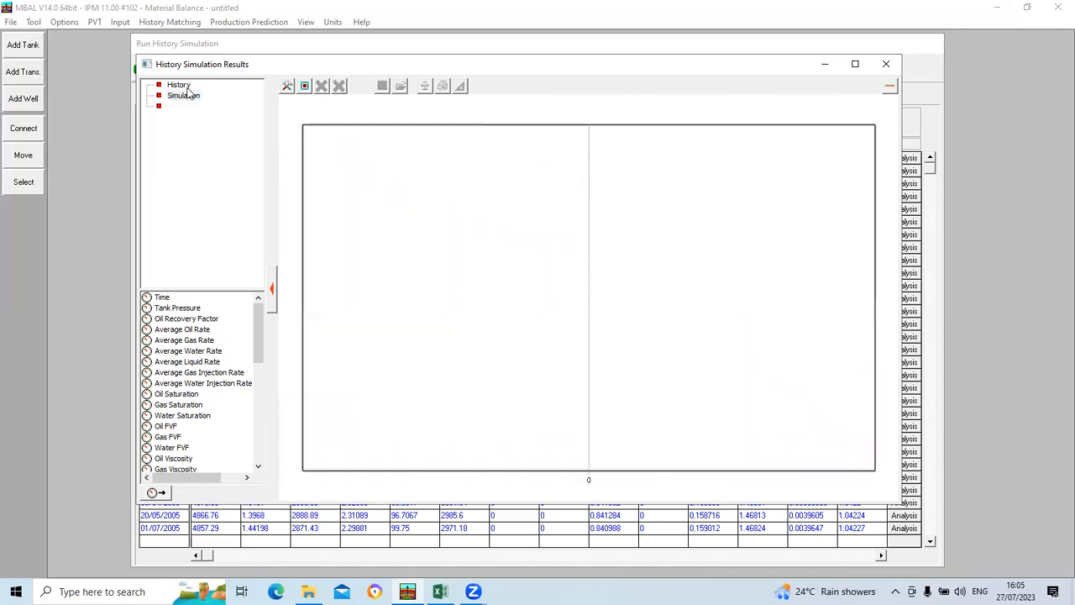
pyautogui.click(183, 96)
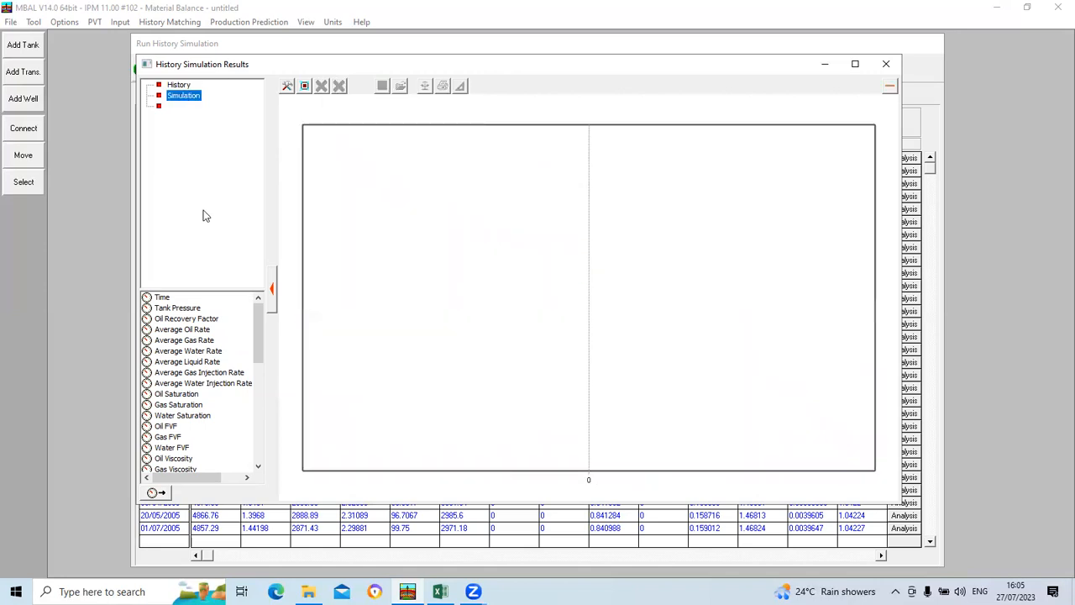
pyautogui.click(191, 320)
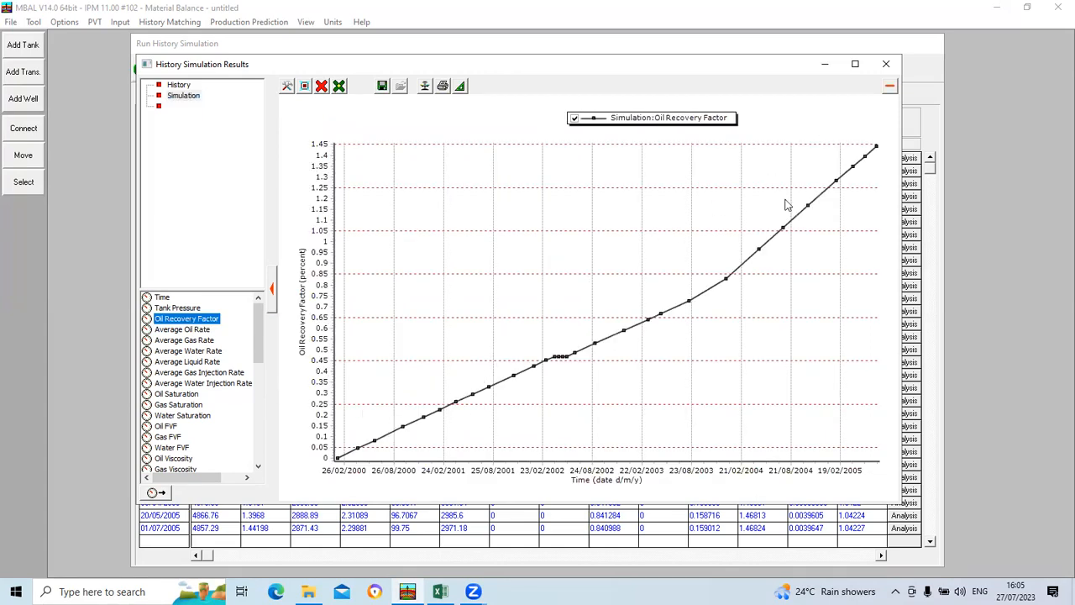
pyautogui.moveTo(417, 427)
pyautogui.click(885, 64)
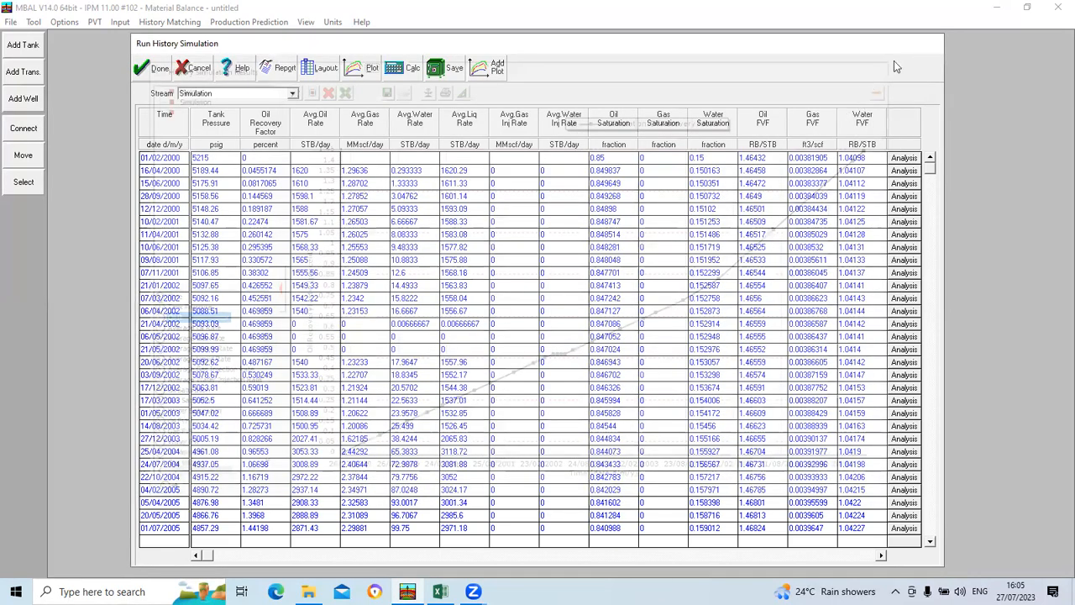
pyautogui.click(193, 68)
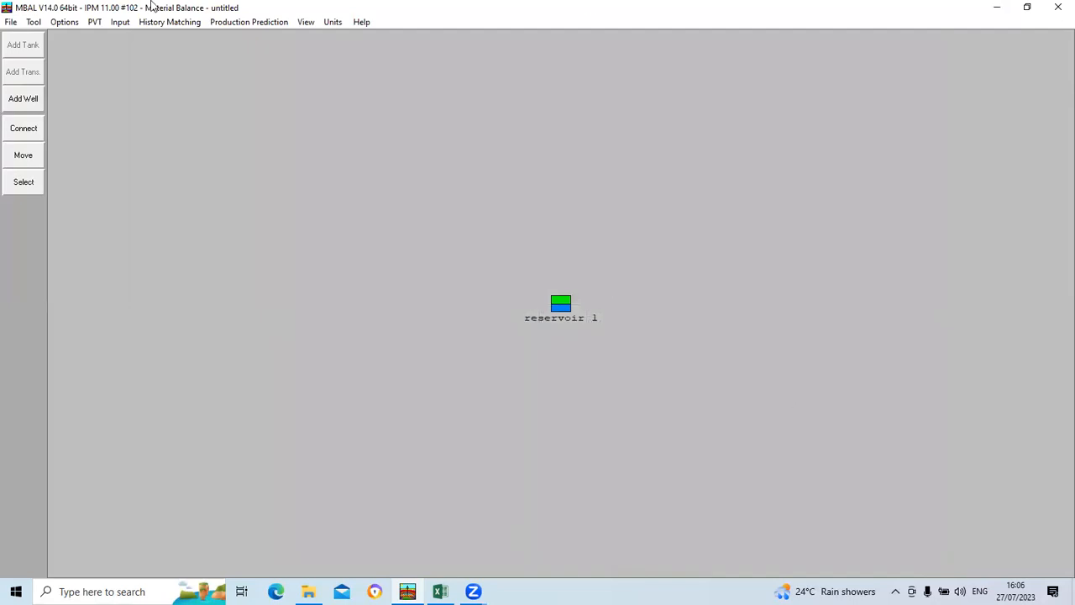
# Step: Set up the prediction as Profile from Production Schedule (No Wells), starting at End of Production History
pyautogui.click(235, 23)
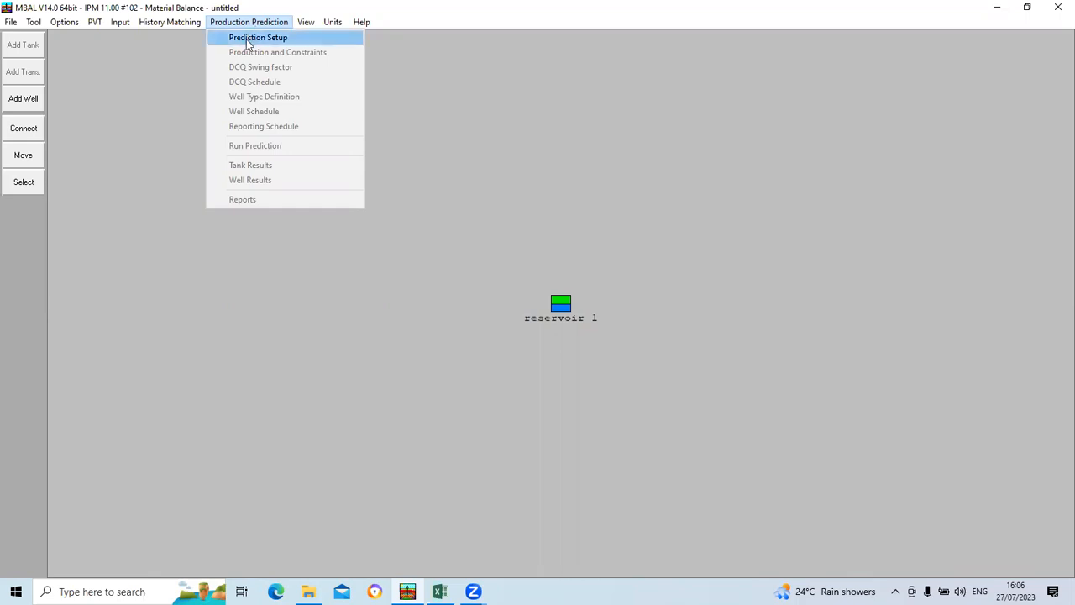
pyautogui.click(248, 39)
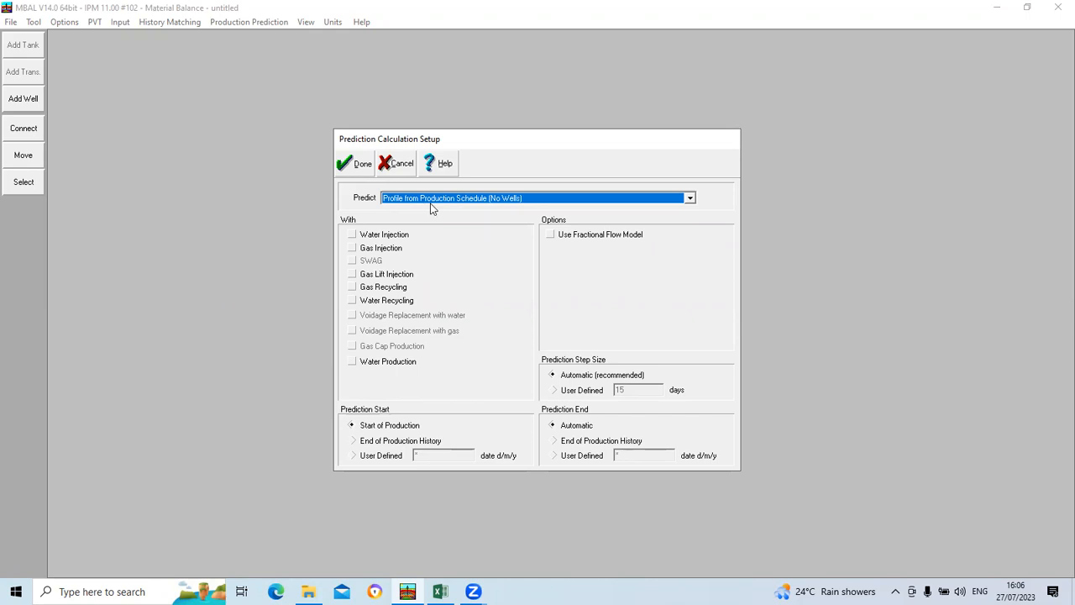
pyautogui.click(689, 198)
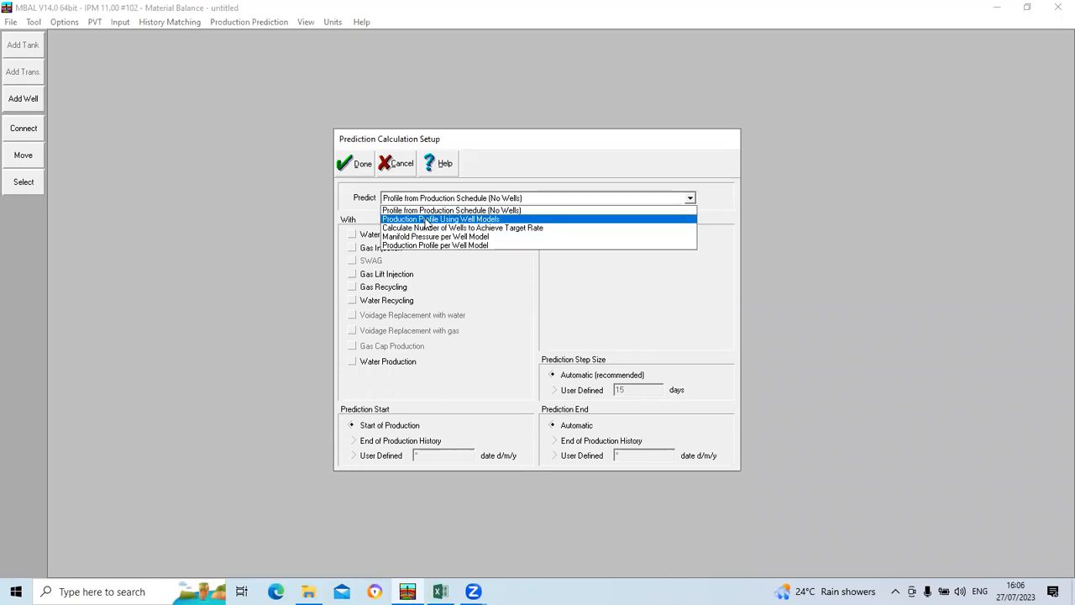
pyautogui.click(496, 212)
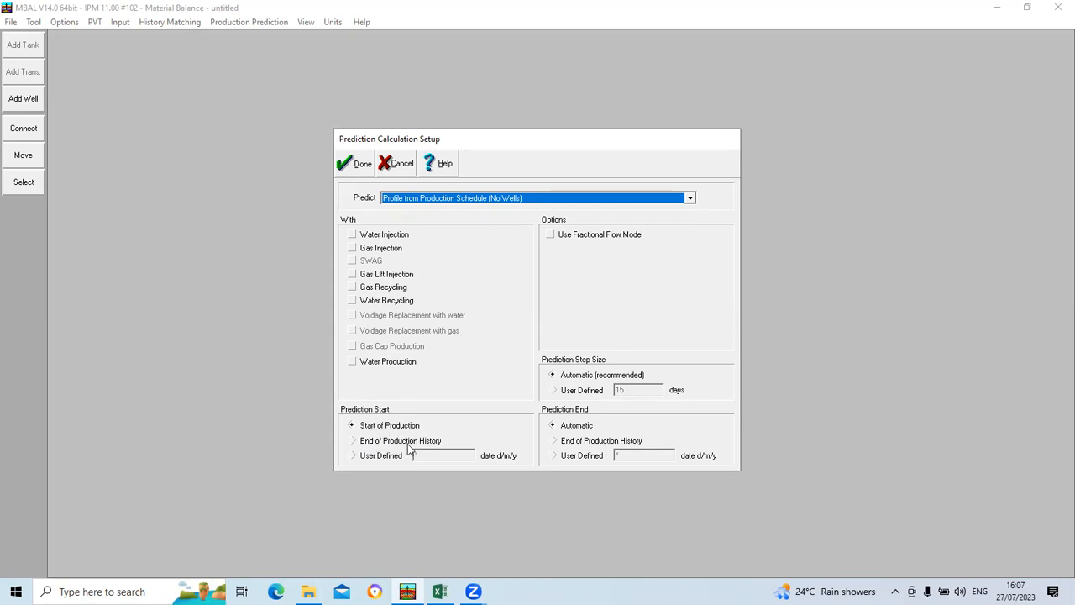
pyautogui.click(351, 443)
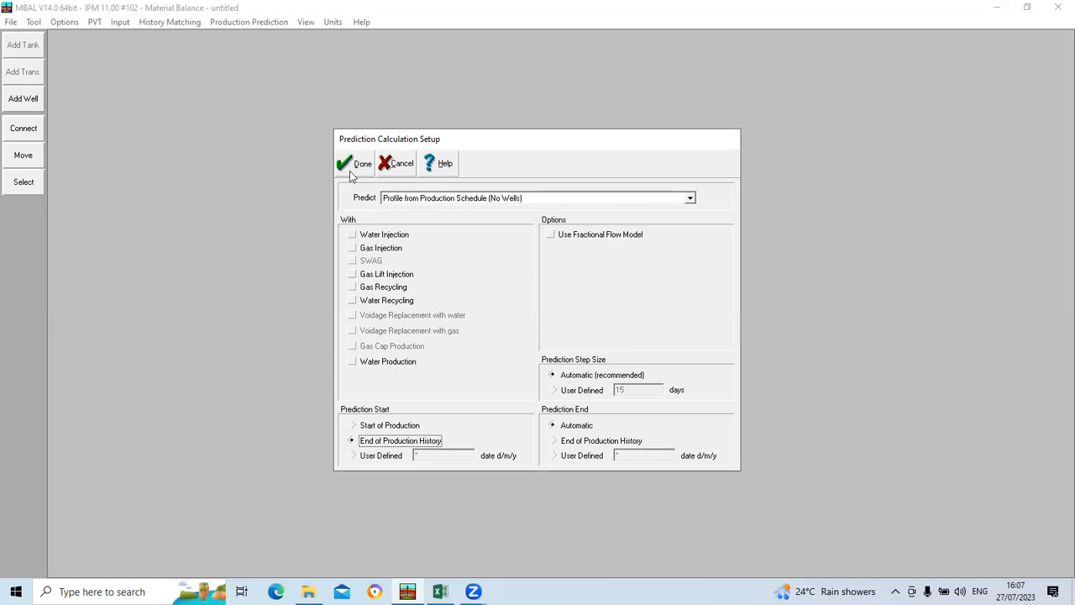
pyautogui.click(349, 165)
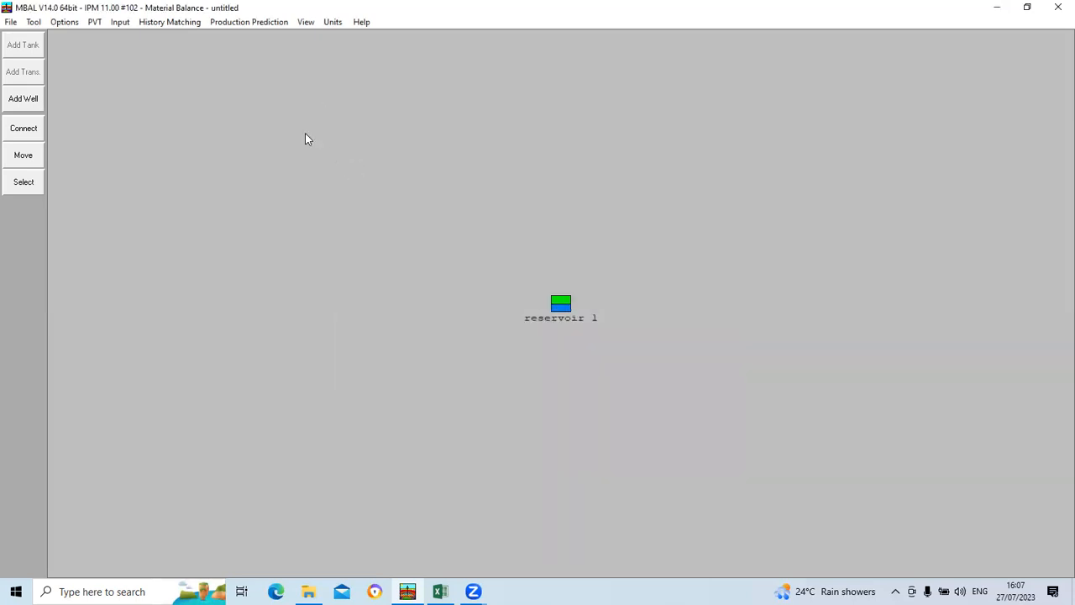
# Step: Enter and validate a production constraint from 01/07/2005 with an average oil rate of 3000 STB/day, and accept it
pyautogui.click(265, 22)
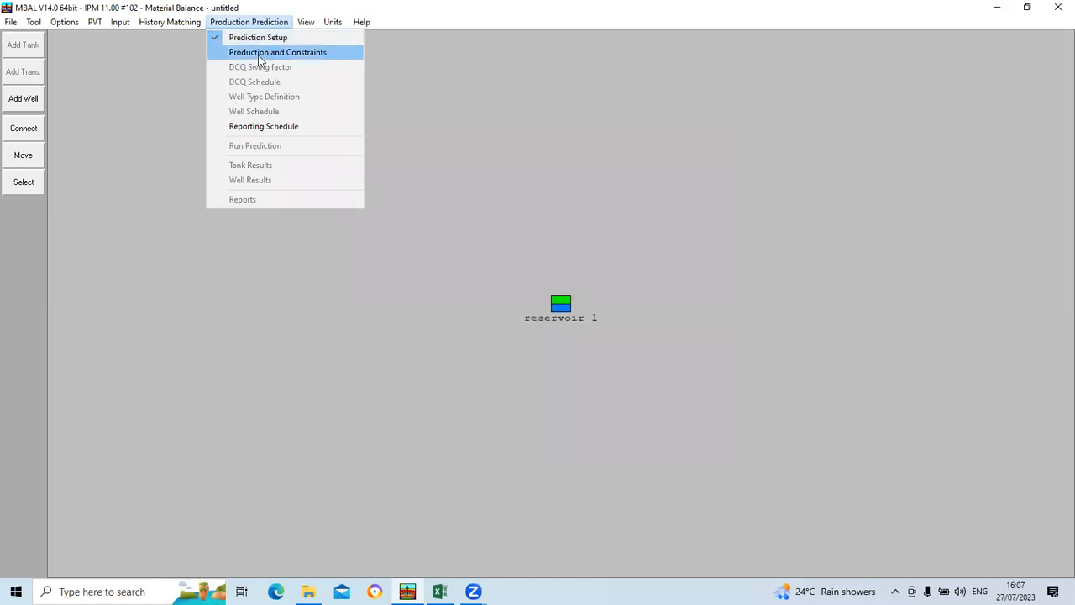
pyautogui.click(257, 55)
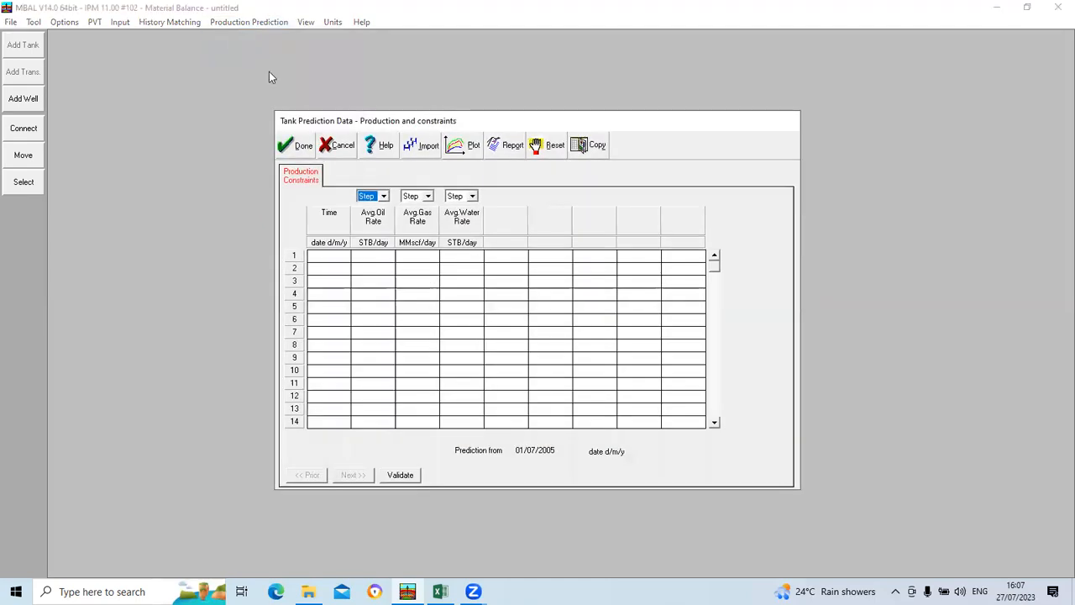
pyautogui.click(329, 256)
pyautogui.click(382, 256)
pyautogui.click(401, 475)
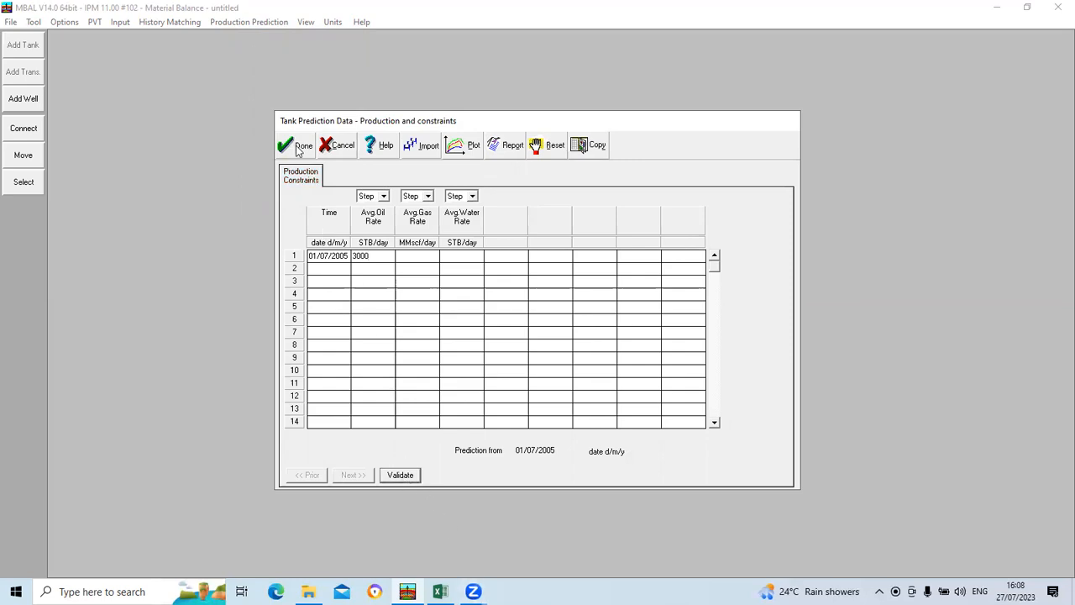
pyautogui.click(296, 146)
# Step: Accept the prediction's reporting schedule with the Automatic reporting frequency
pyautogui.click(245, 23)
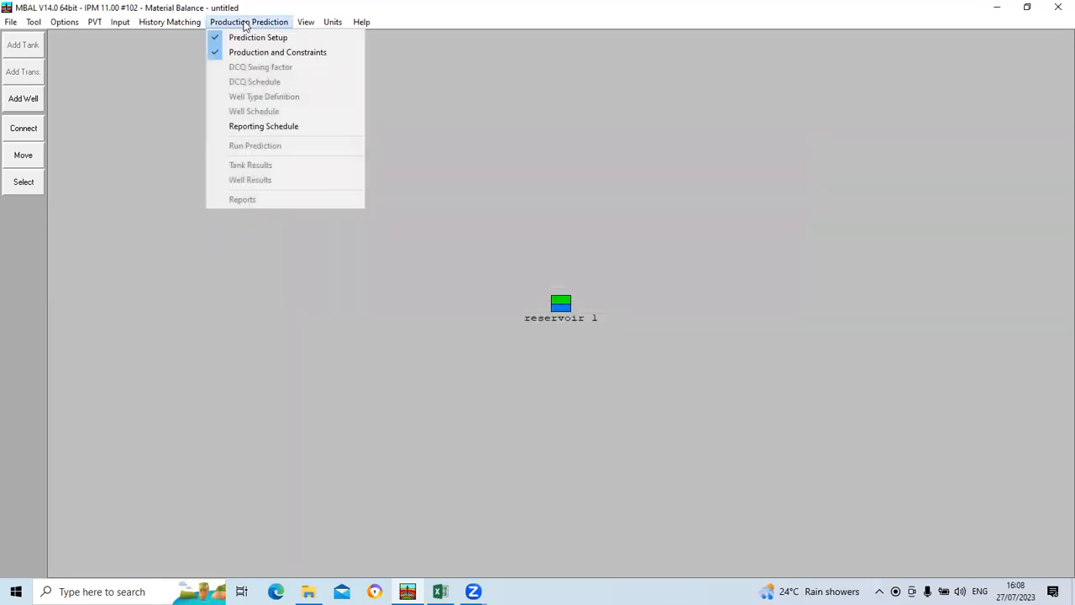
pyautogui.click(269, 130)
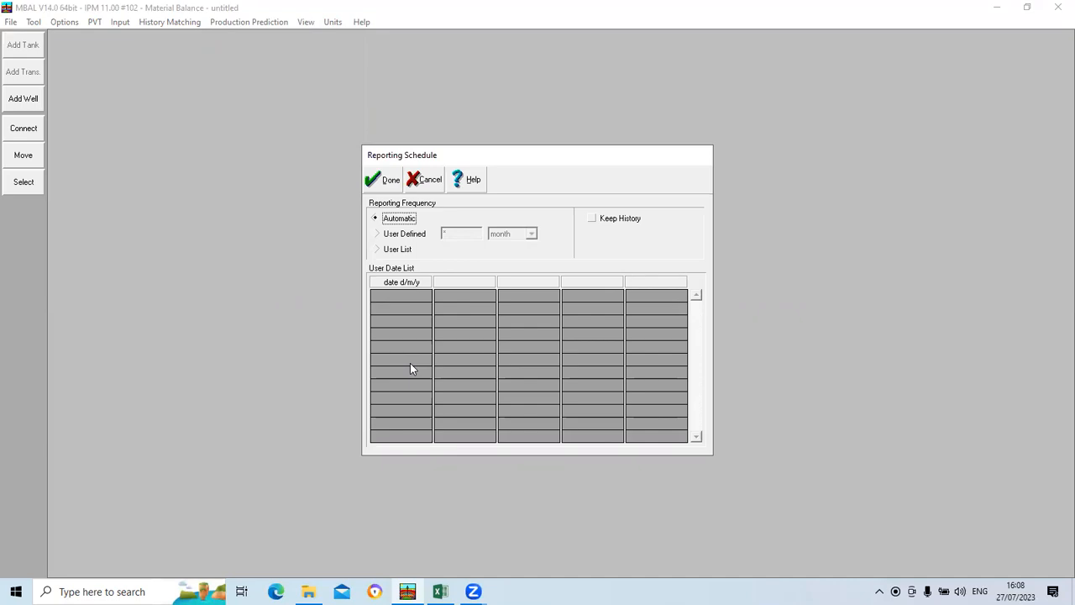
pyautogui.click(388, 182)
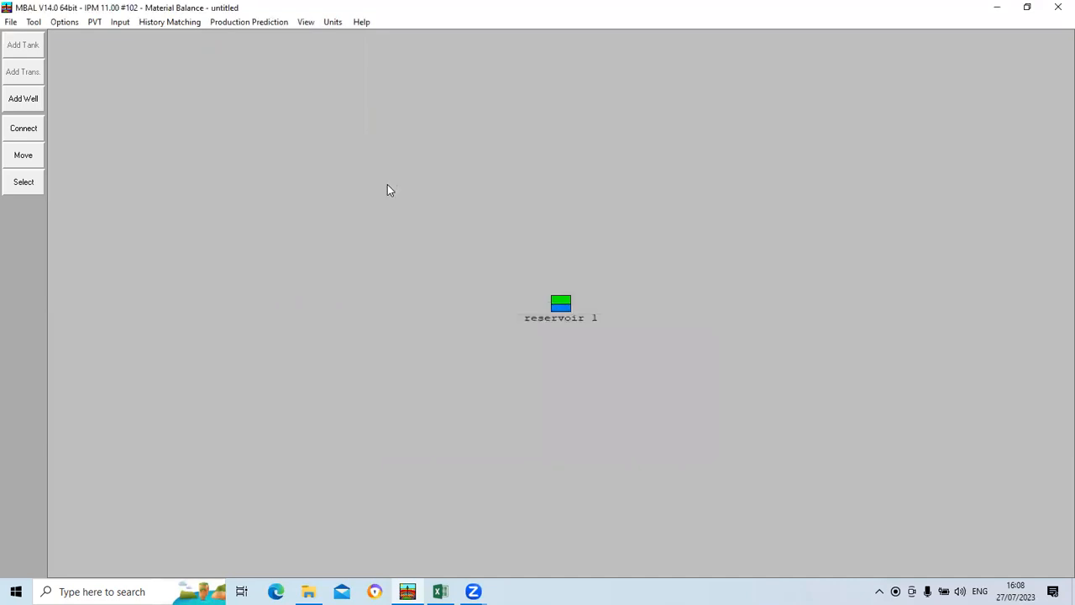
# Step: Run the production prediction calculation for the tank
pyautogui.click(250, 22)
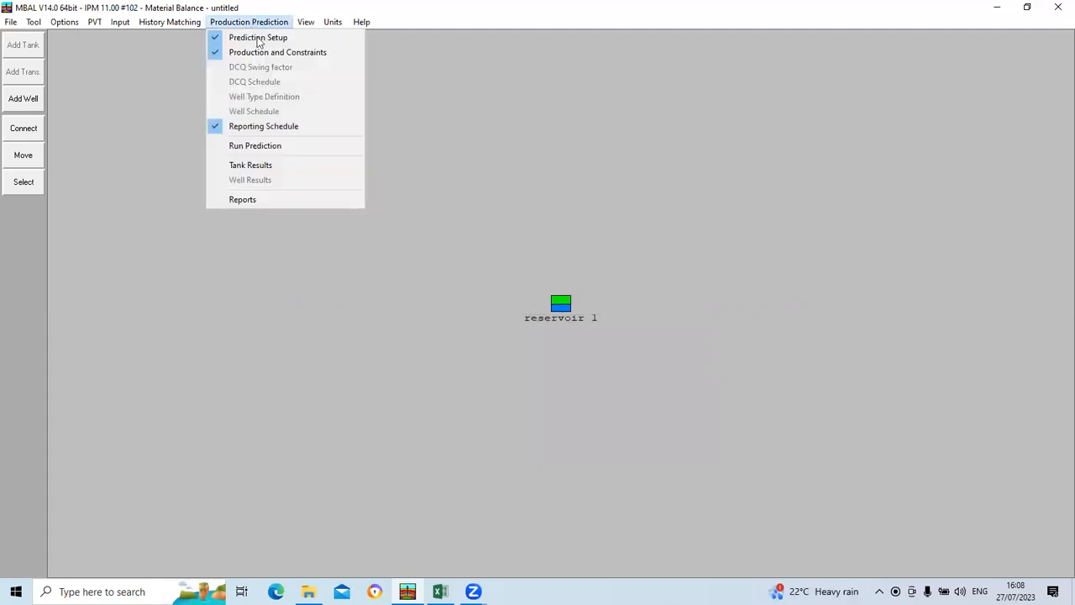
pyautogui.click(242, 147)
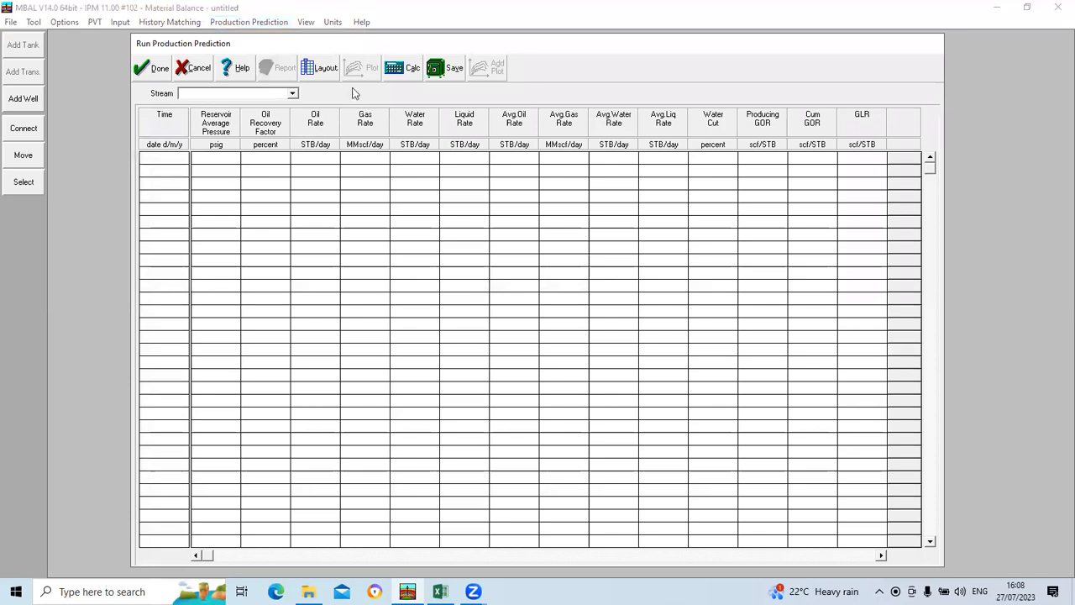
pyautogui.click(412, 70)
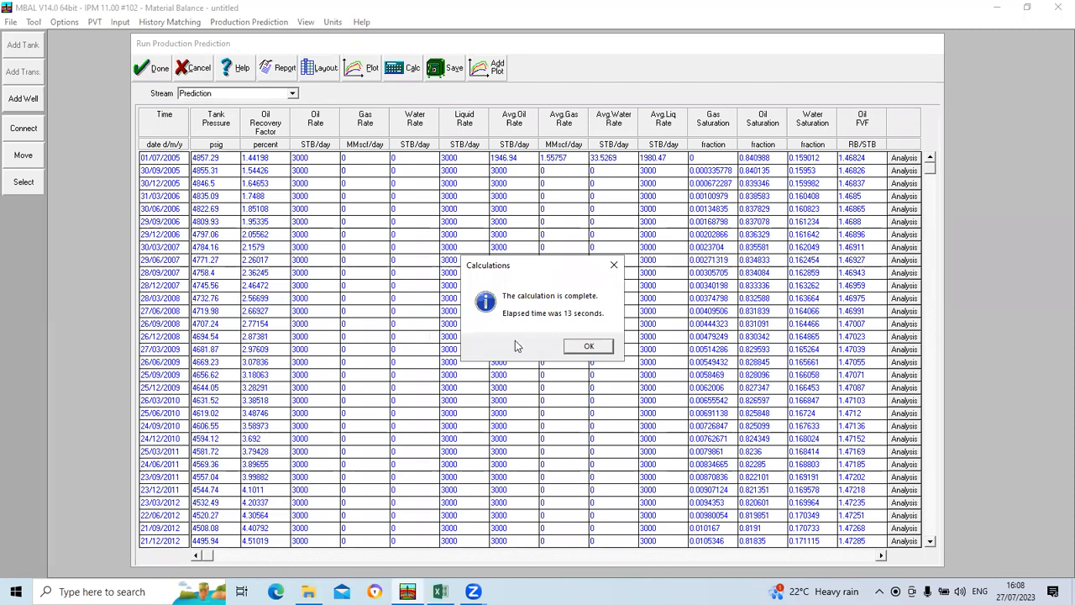
pyautogui.click(586, 346)
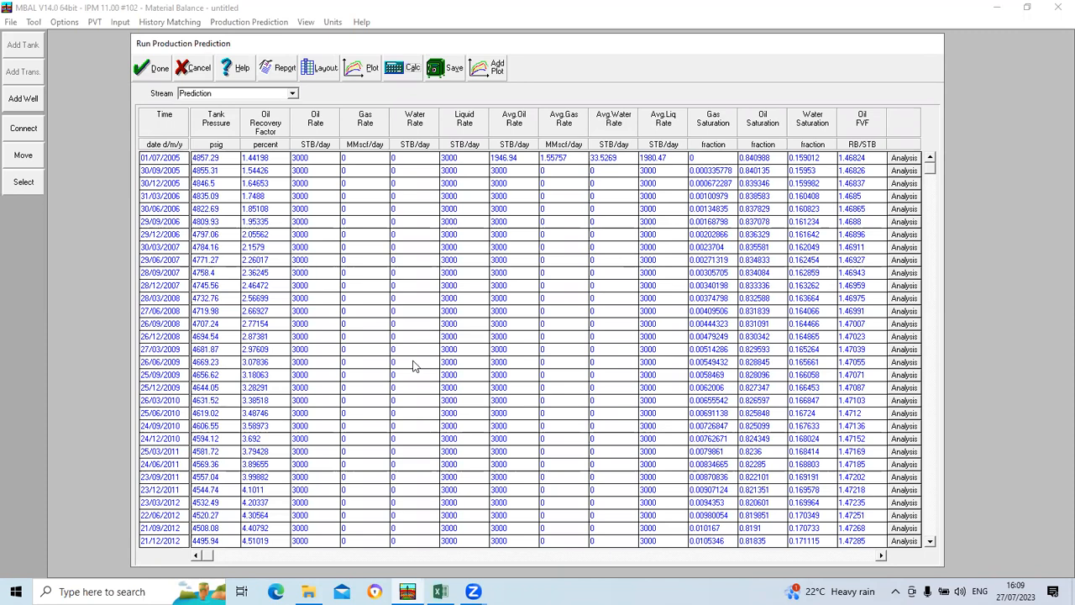
# Step: Plot the tank pressure over time for both the History and Prediction streams of the production prediction results
pyautogui.click(357, 70)
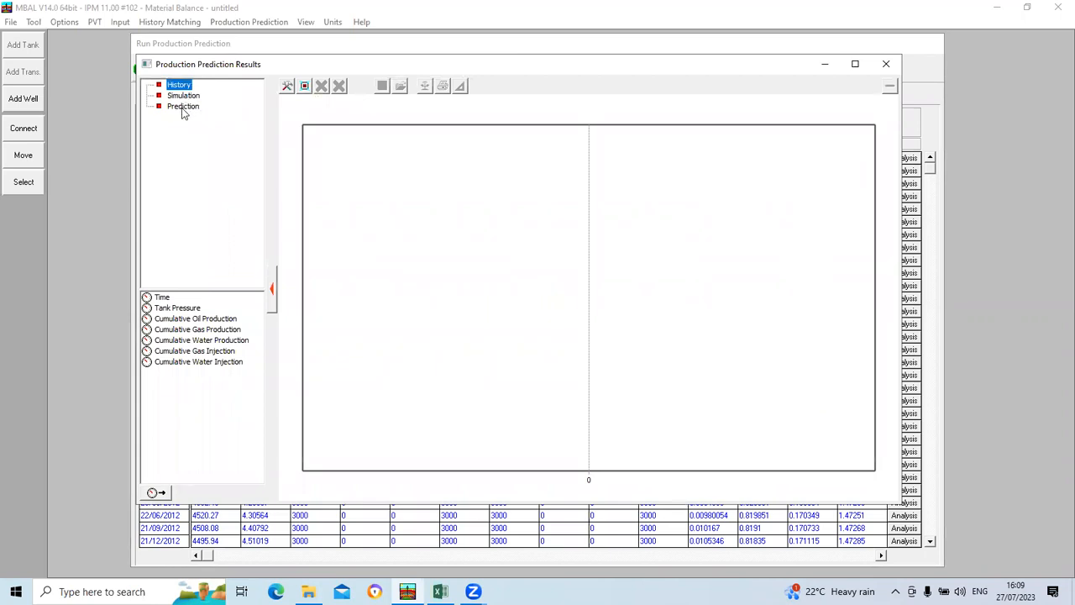
pyautogui.click(187, 308)
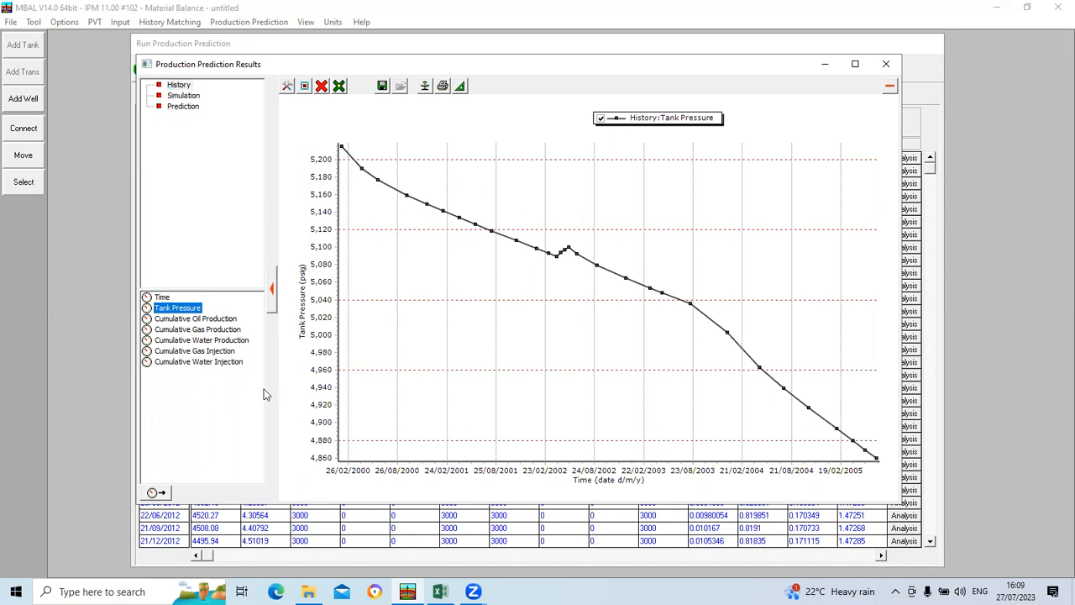
pyautogui.click(184, 107)
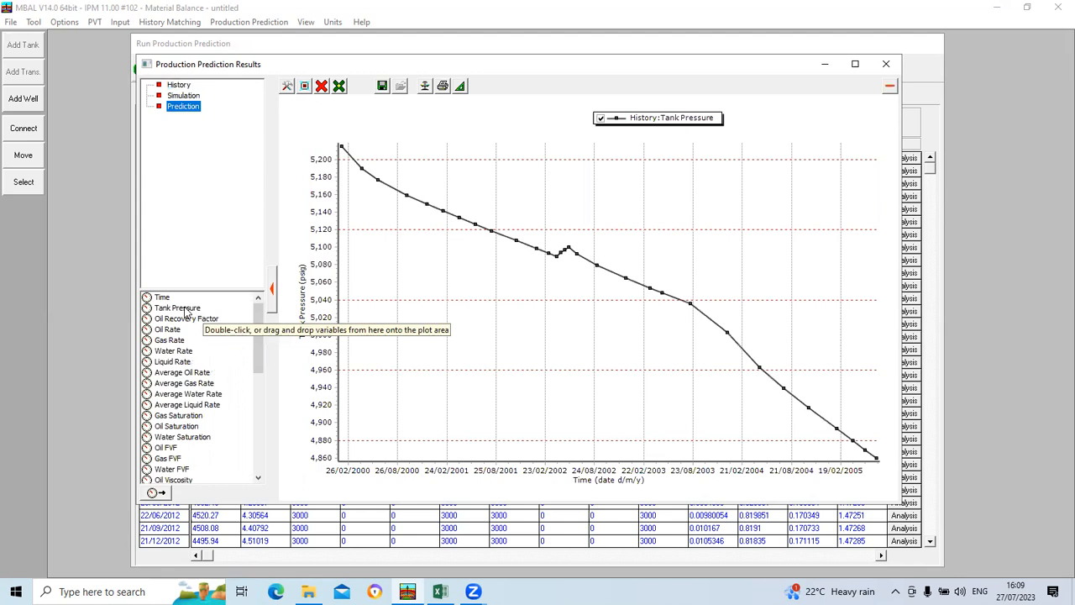
pyautogui.doubleClick(187, 312)
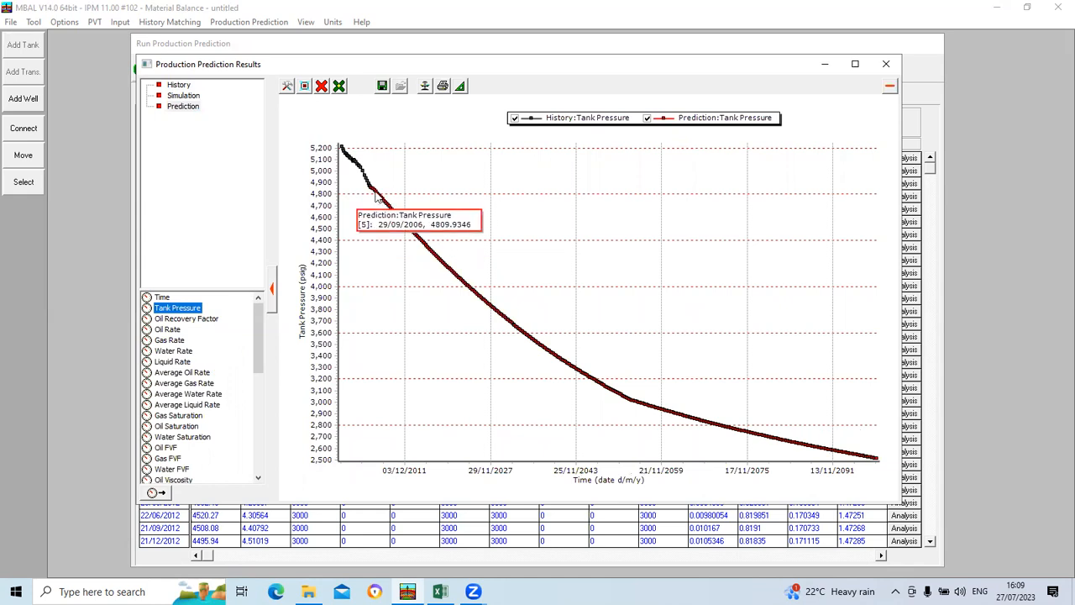
pyautogui.moveTo(360, 180)
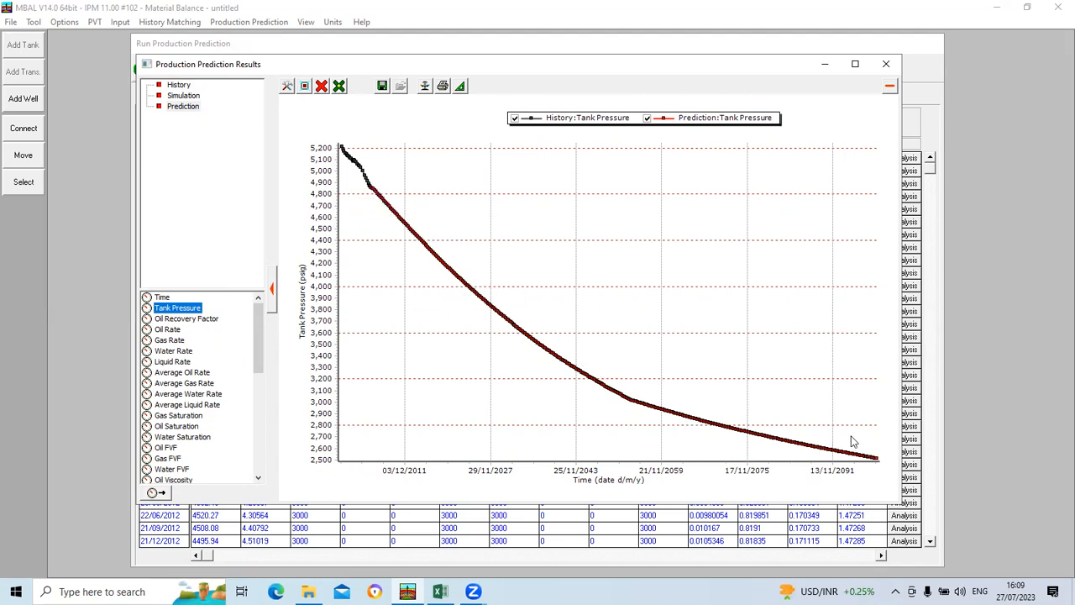
# Step: Add the cumulative oil production of the History and Prediction streams to the tank pressure plot
pyautogui.click(177, 86)
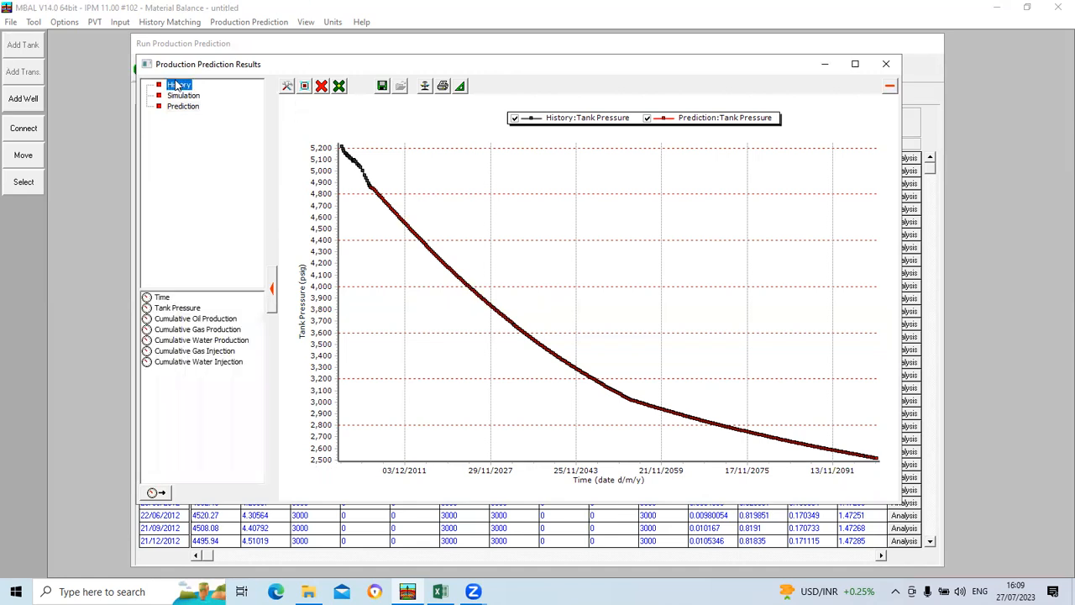
pyautogui.doubleClick(190, 324)
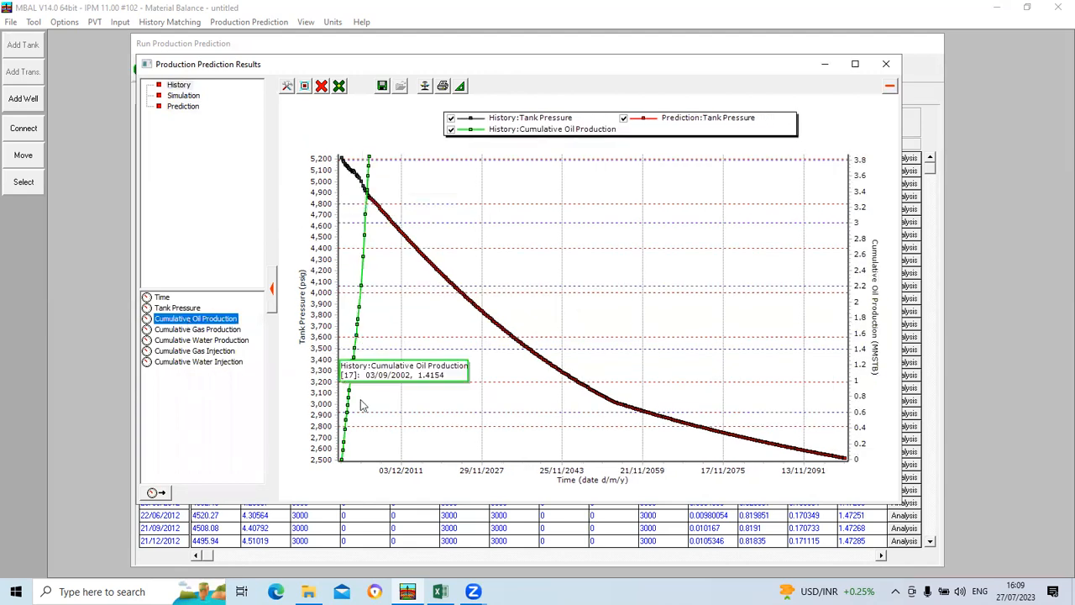
pyautogui.click(181, 107)
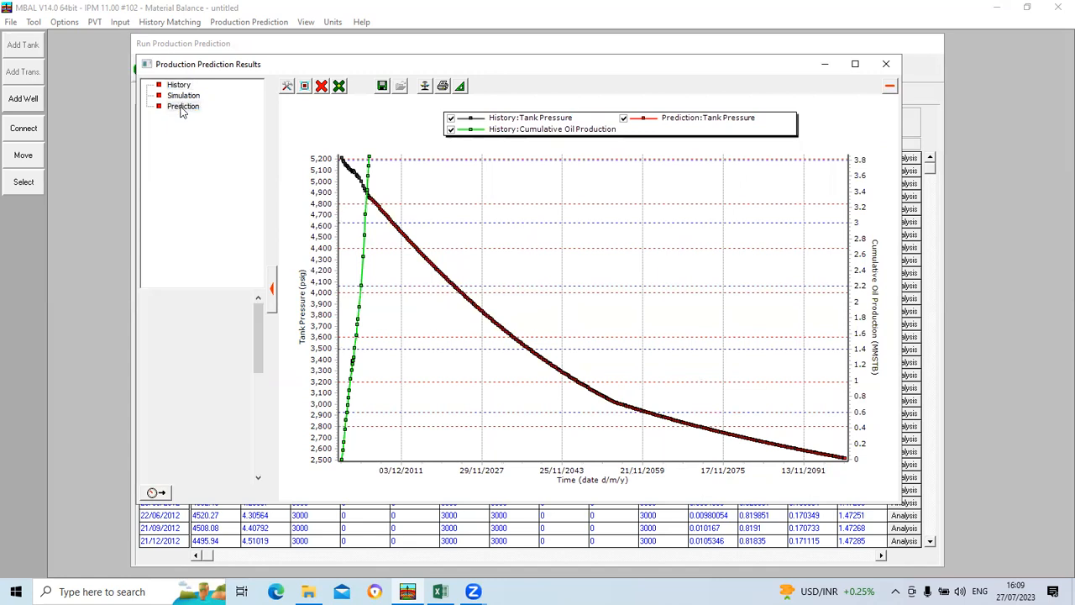
pyautogui.scroll(-3, 225, 407)
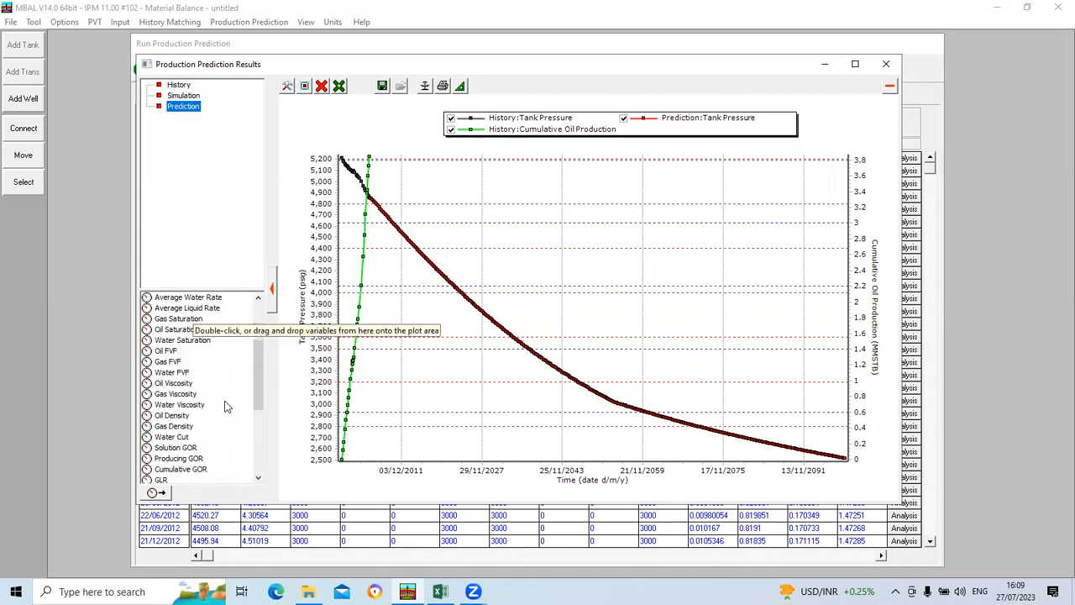
pyautogui.scroll(-3, 225, 407)
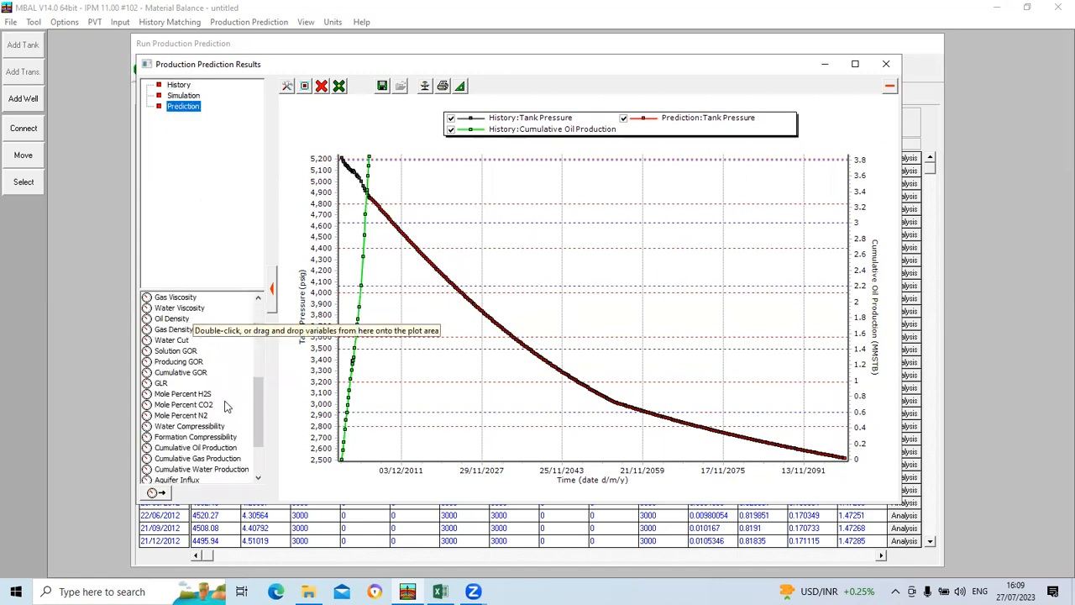
pyautogui.doubleClick(205, 449)
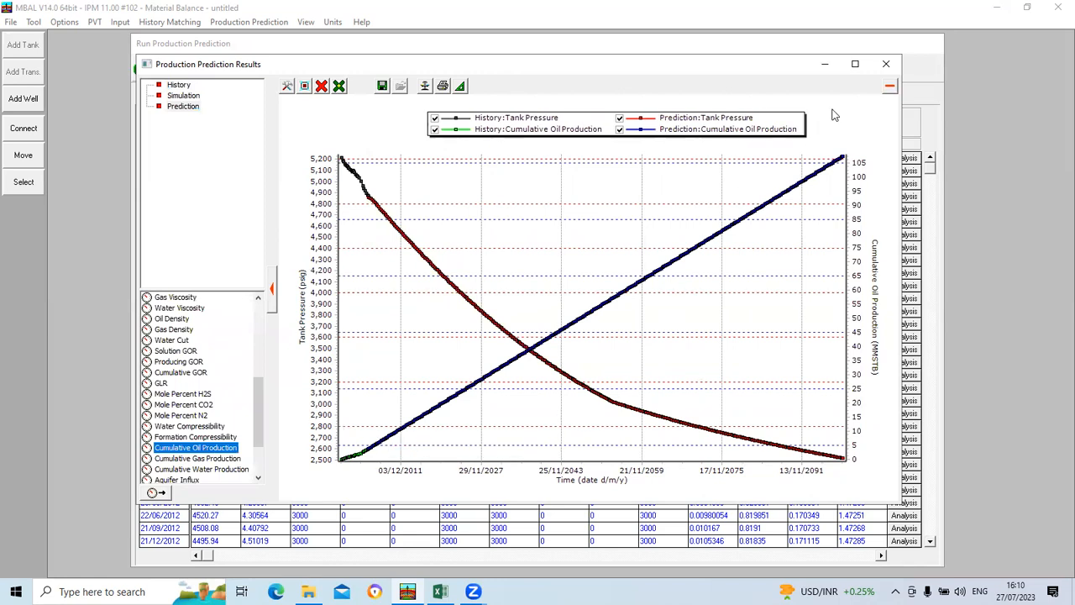
pyautogui.moveTo(361, 457)
# Step: Remove all series from the results plot and plot the Prediction stream's oil recovery factor instead
pyautogui.scroll(-2, 184, 375)
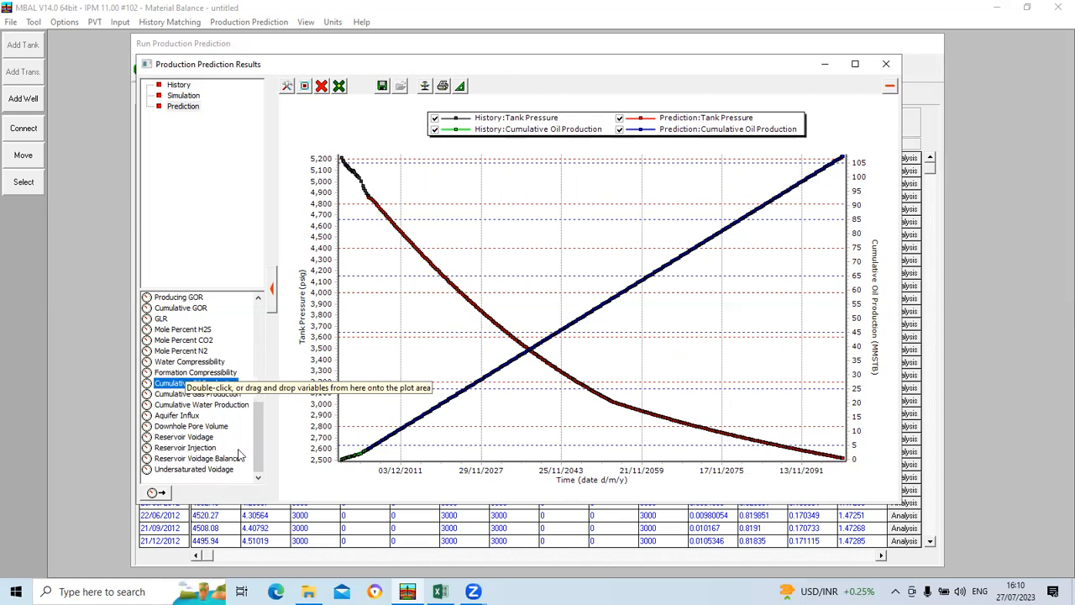
pyautogui.scroll(10, 238, 456)
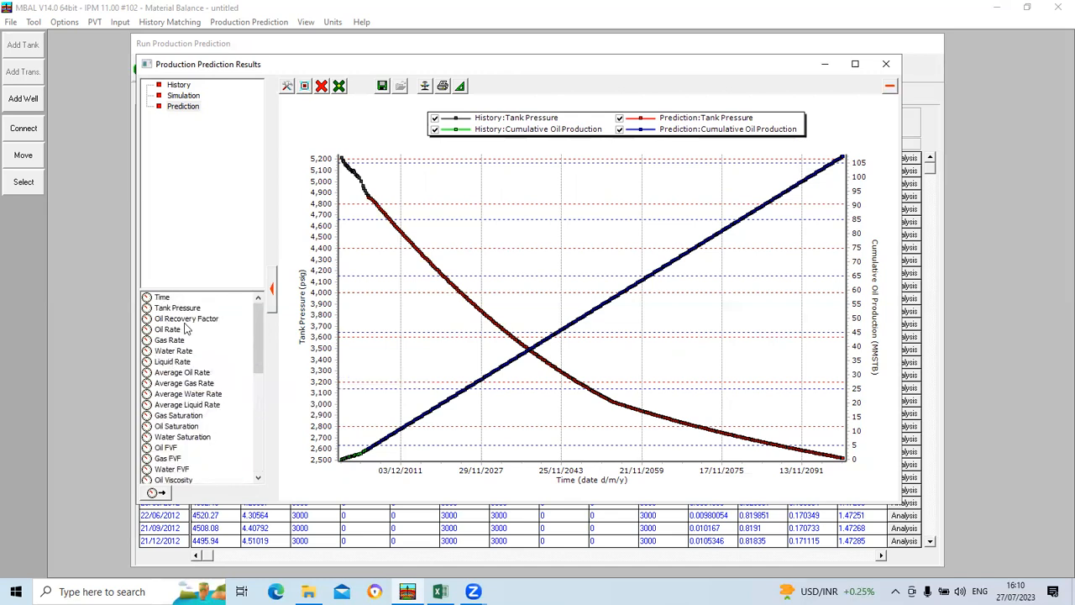
pyautogui.click(187, 321)
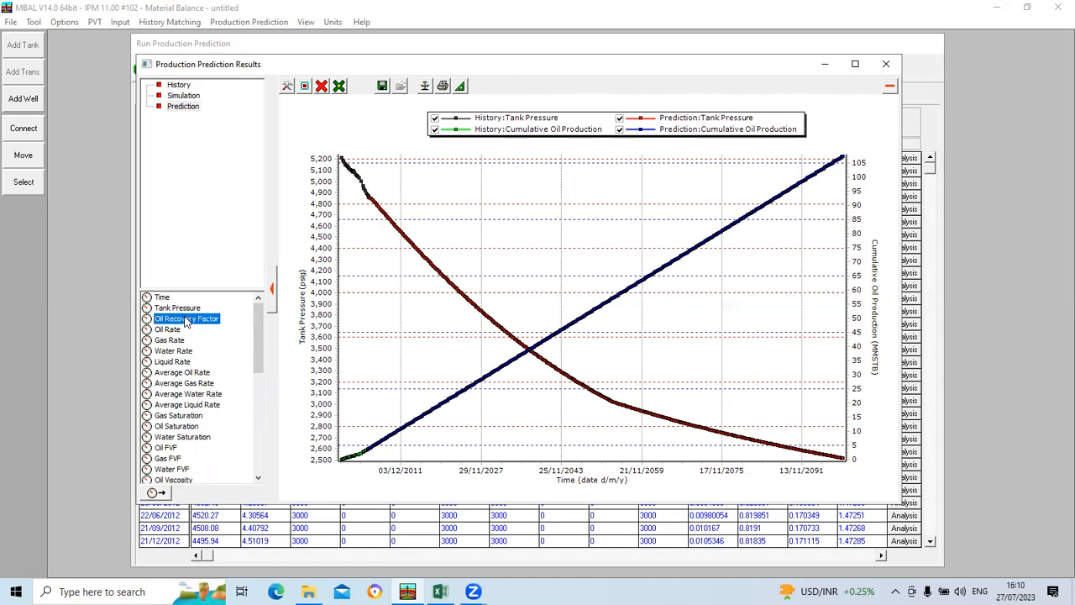
pyautogui.click(322, 86)
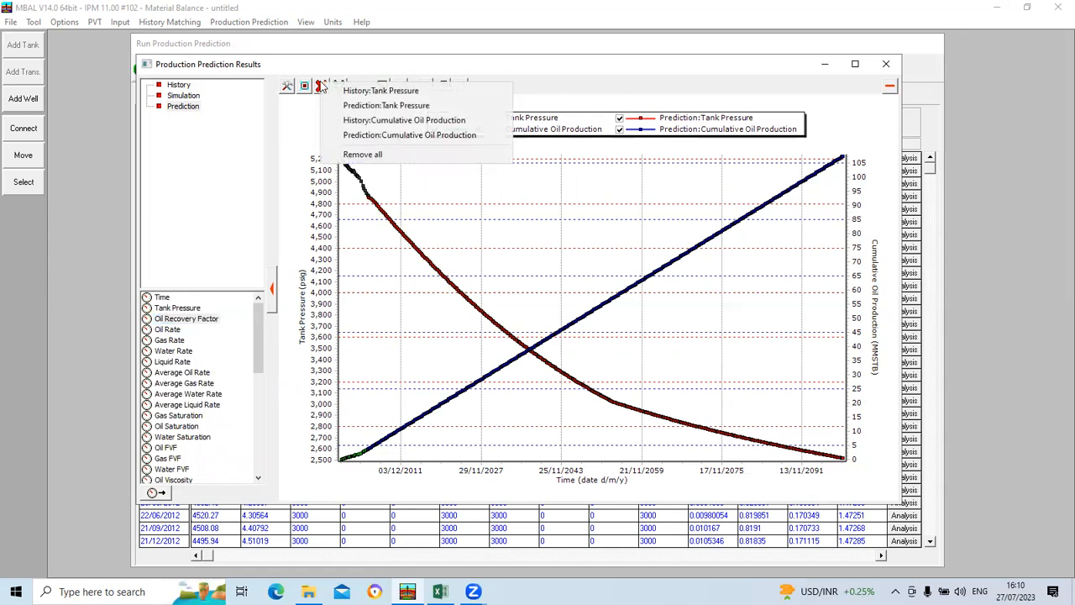
pyautogui.click(340, 154)
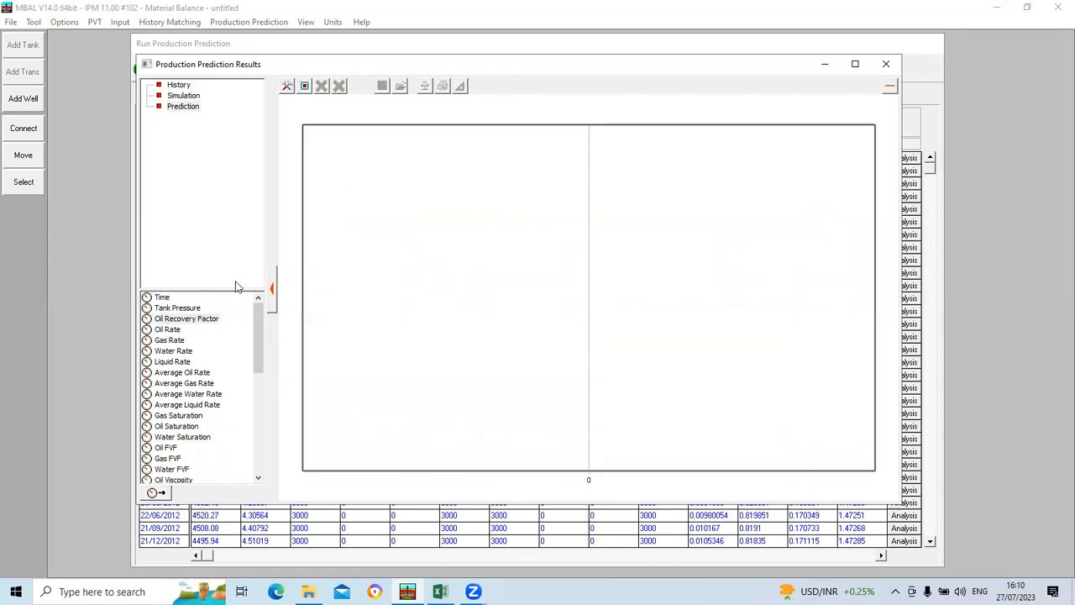
pyautogui.click(186, 321)
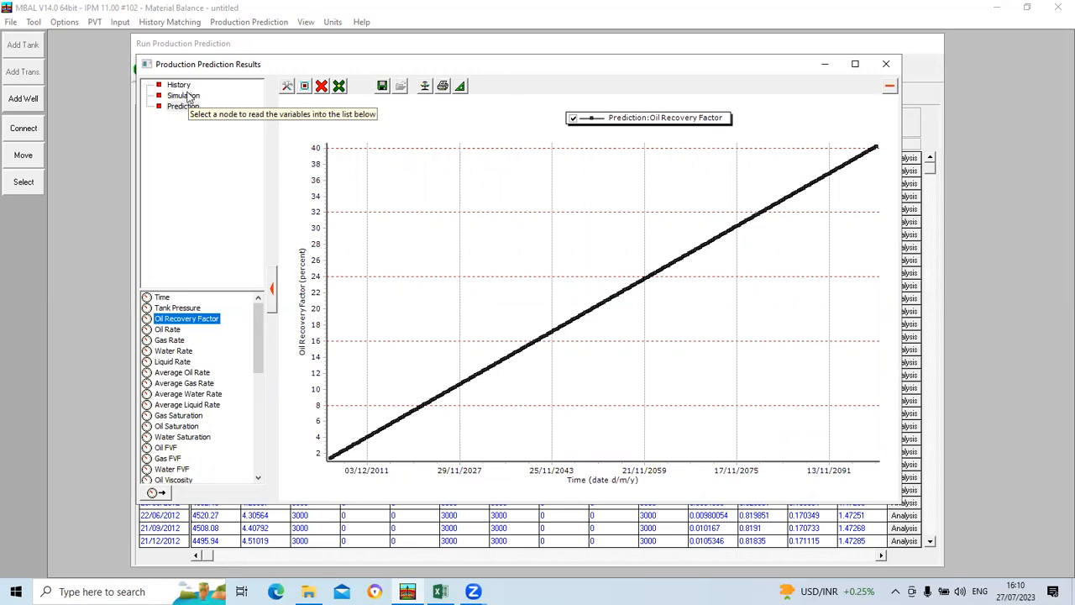
# Step: Add the Simulation stream's oil recovery factor to the plot, then close the plot and accept the prediction run
pyautogui.click(186, 96)
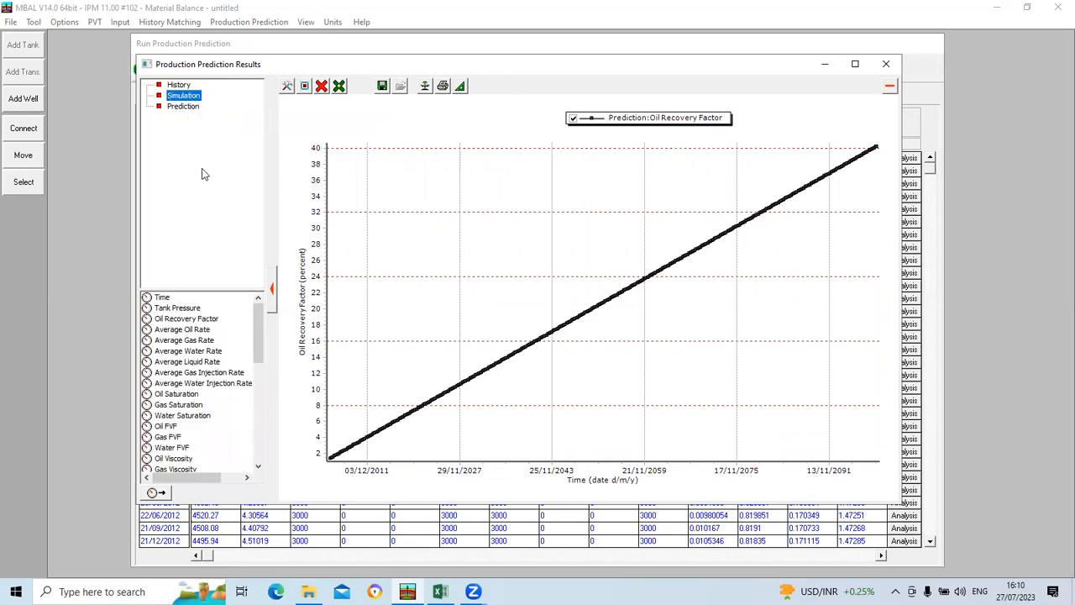
pyautogui.doubleClick(190, 322)
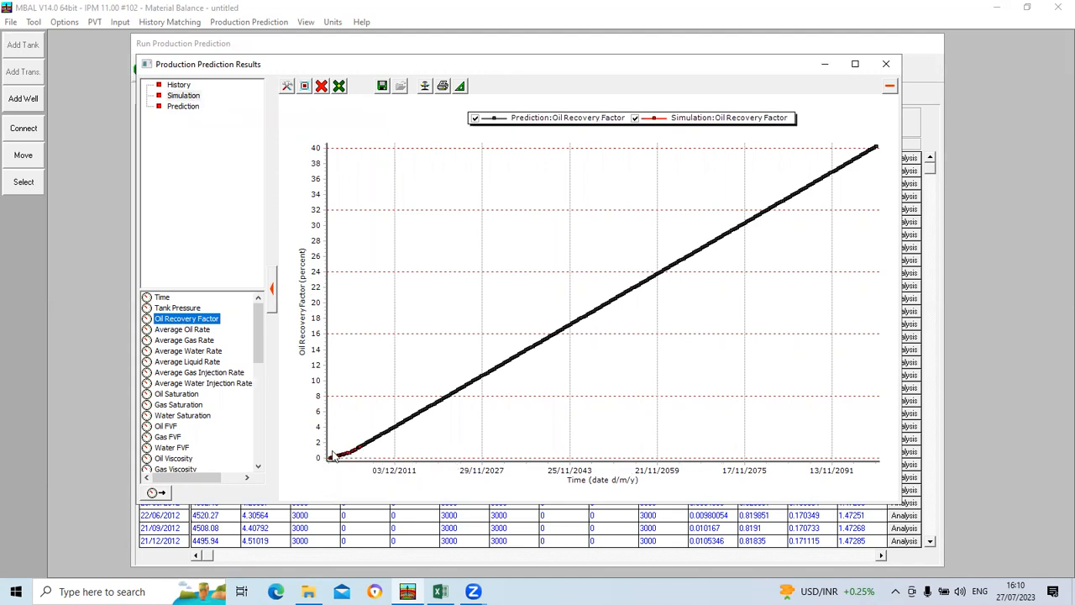
pyautogui.moveTo(592, 304)
pyautogui.moveTo(407, 424)
pyautogui.click(885, 64)
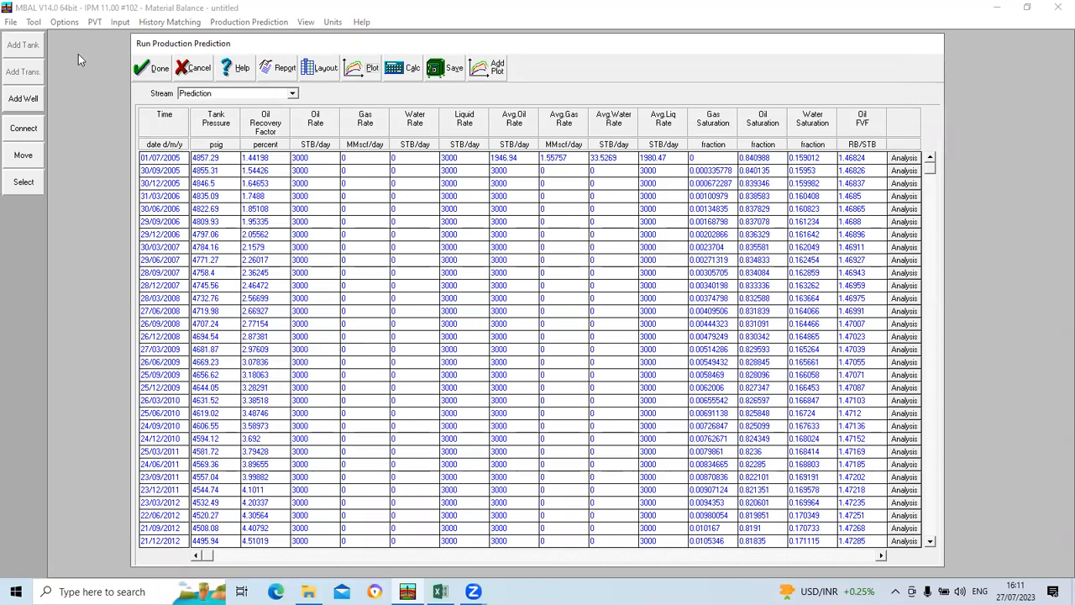
pyautogui.click(154, 68)
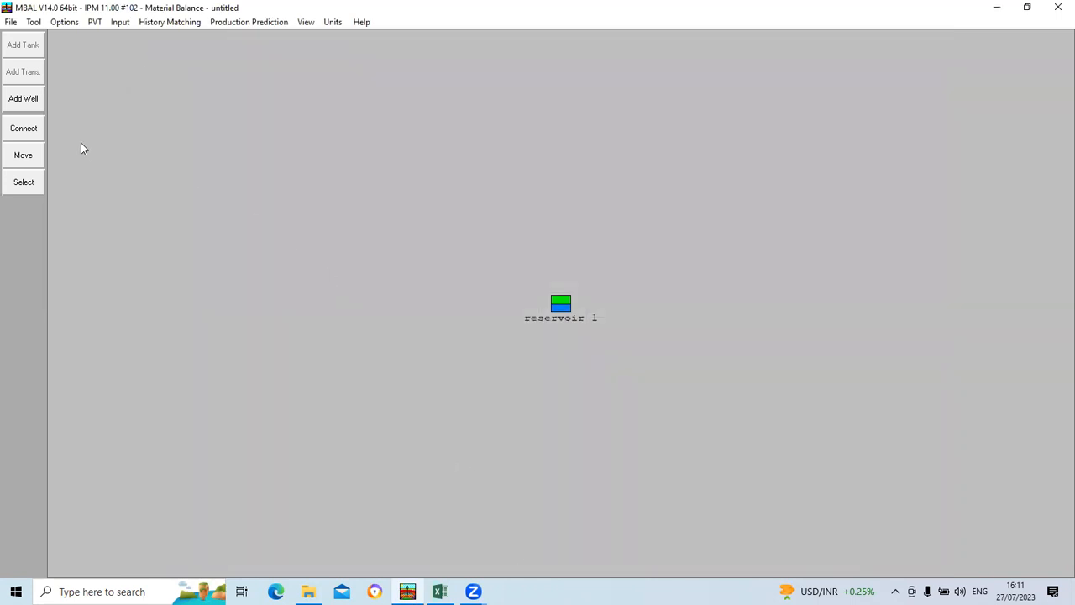
pyautogui.click(11, 22)
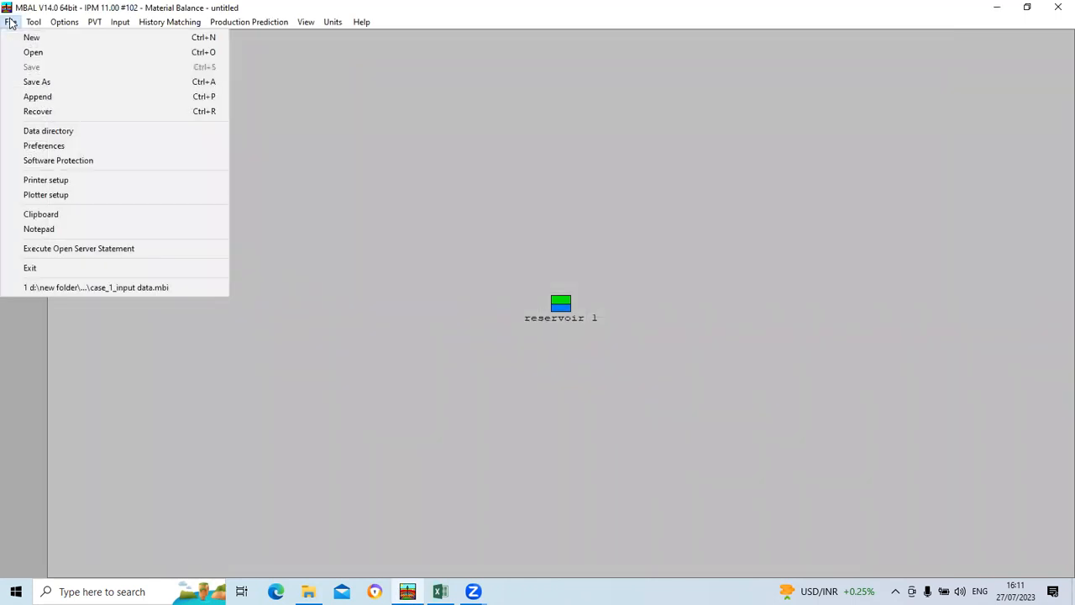
pyautogui.click(46, 42)
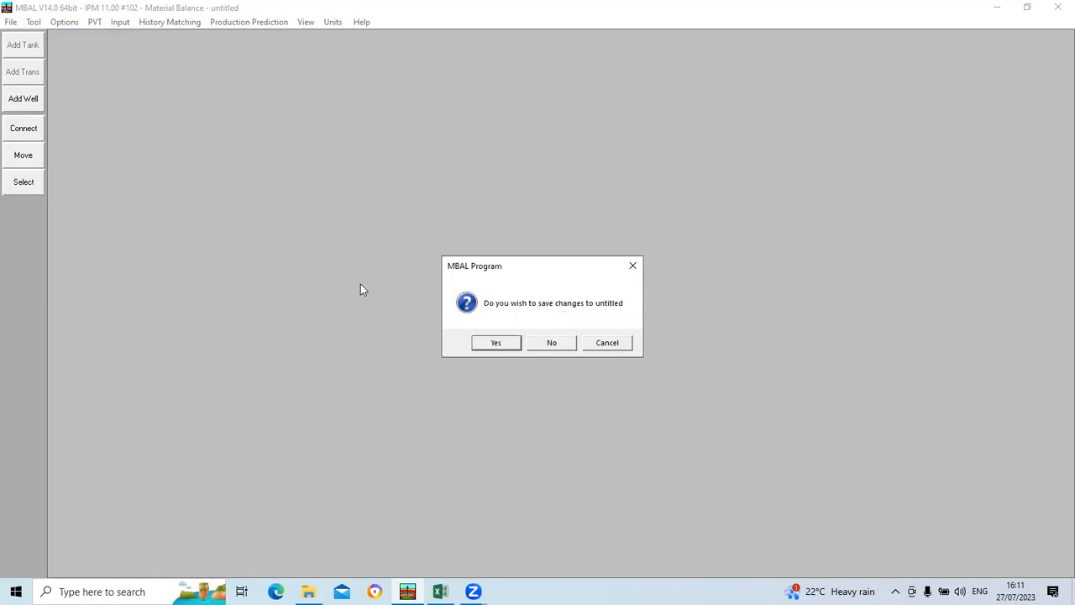
pyautogui.click(612, 346)
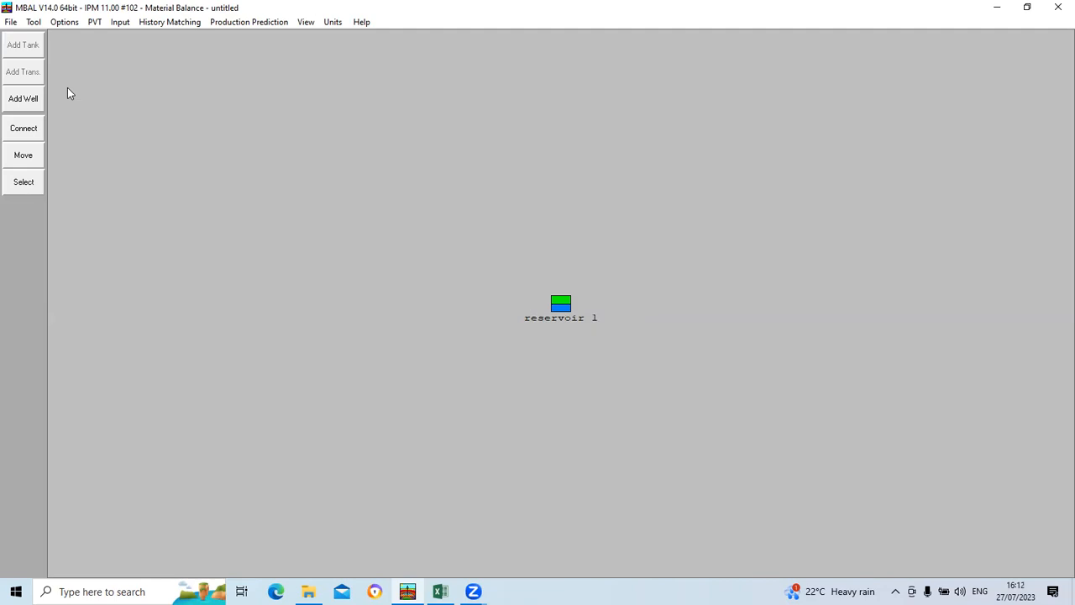
# Step: Start a new file, saving the current model's changes as "day 2" in the Solution folder
pyautogui.click(11, 22)
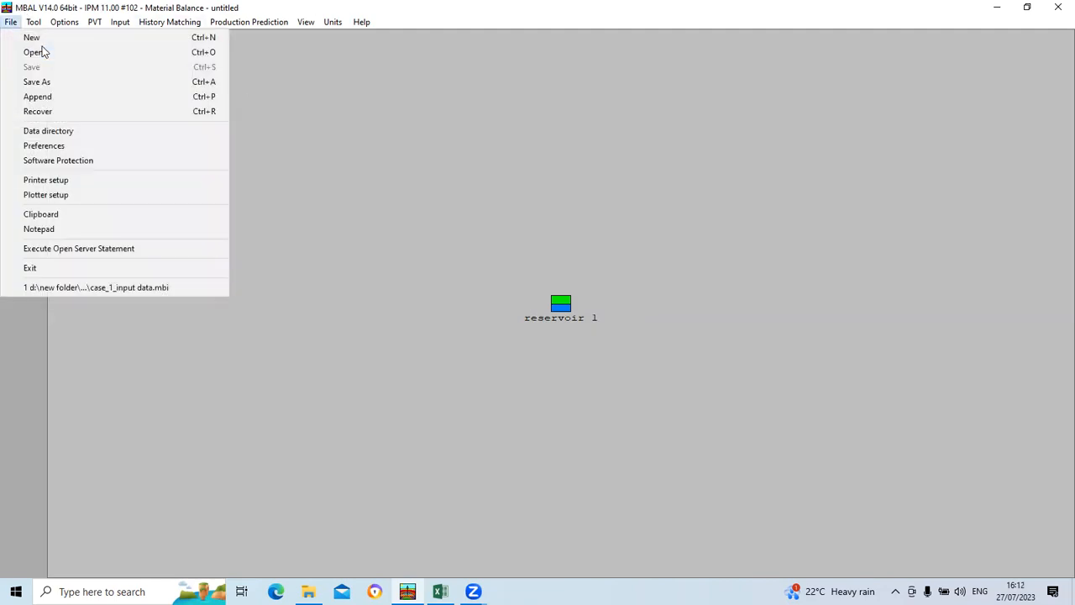
pyautogui.click(34, 38)
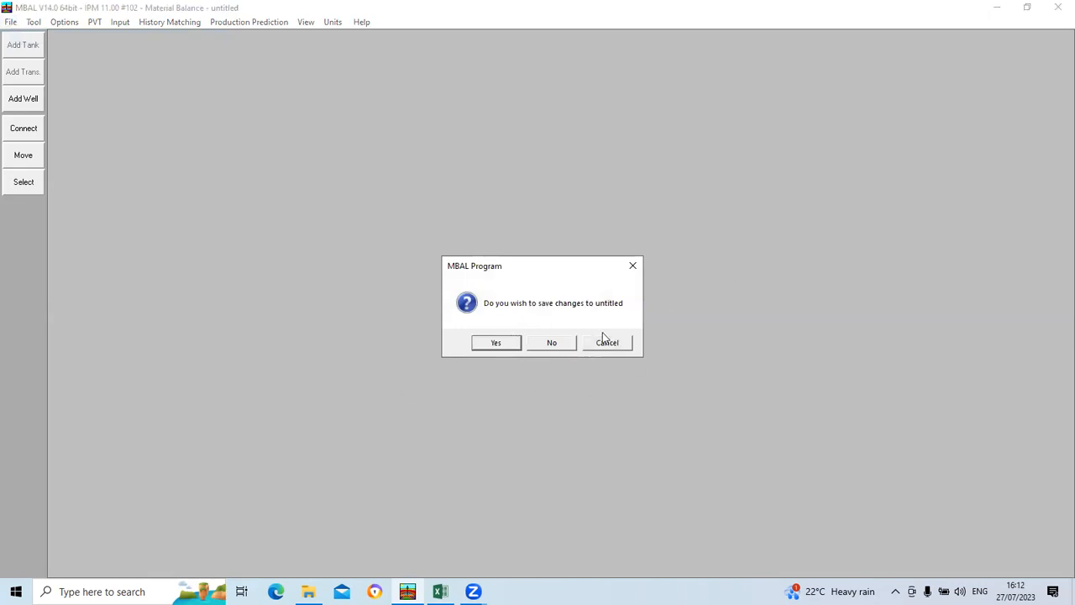
pyautogui.click(497, 342)
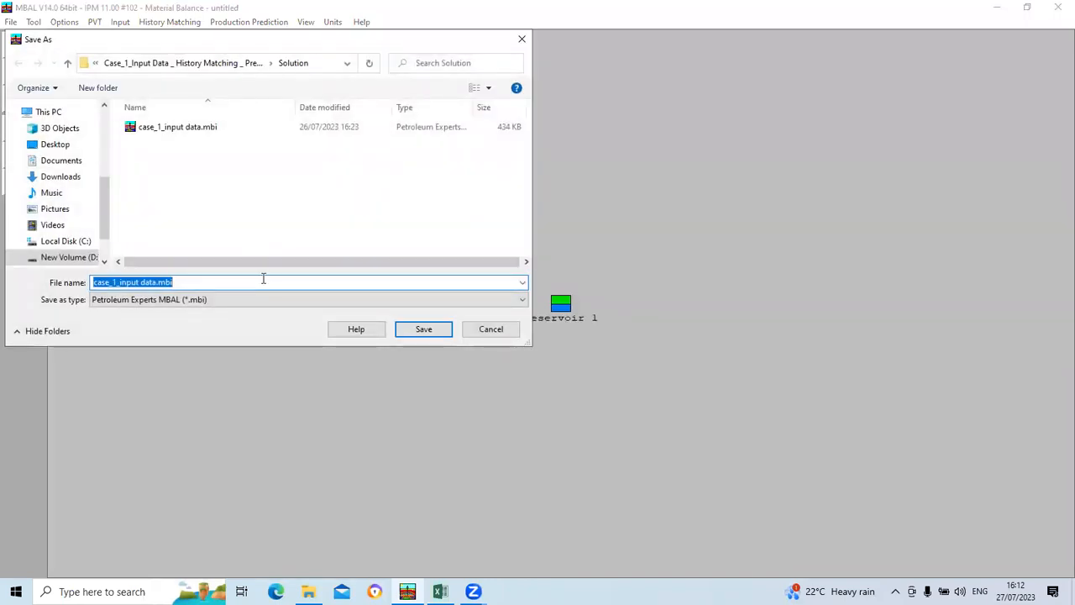
pyautogui.write('day')
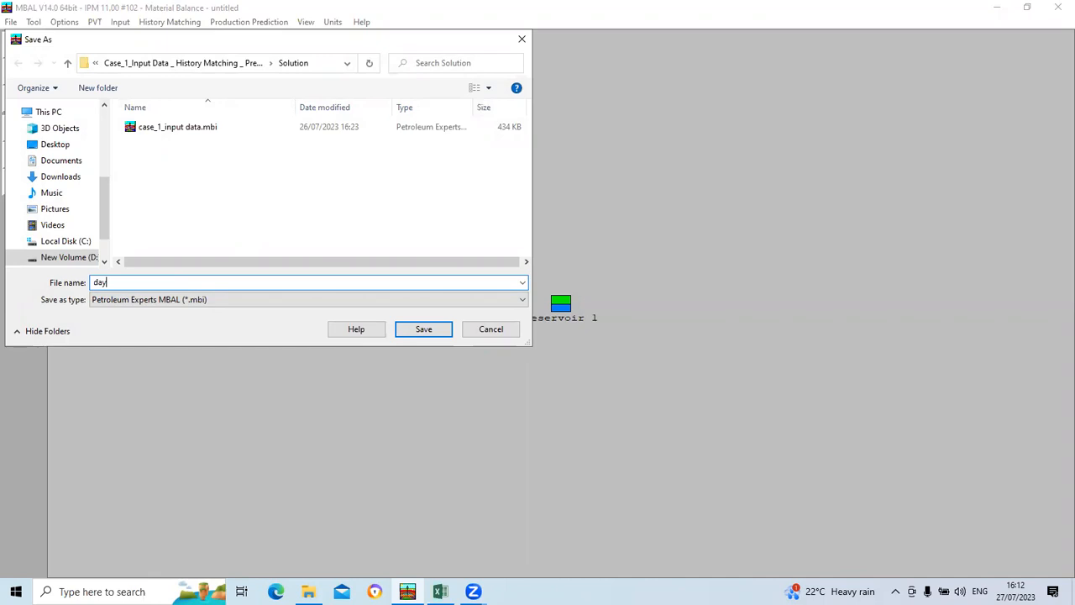
pyautogui.write(' 2')
pyautogui.click(418, 329)
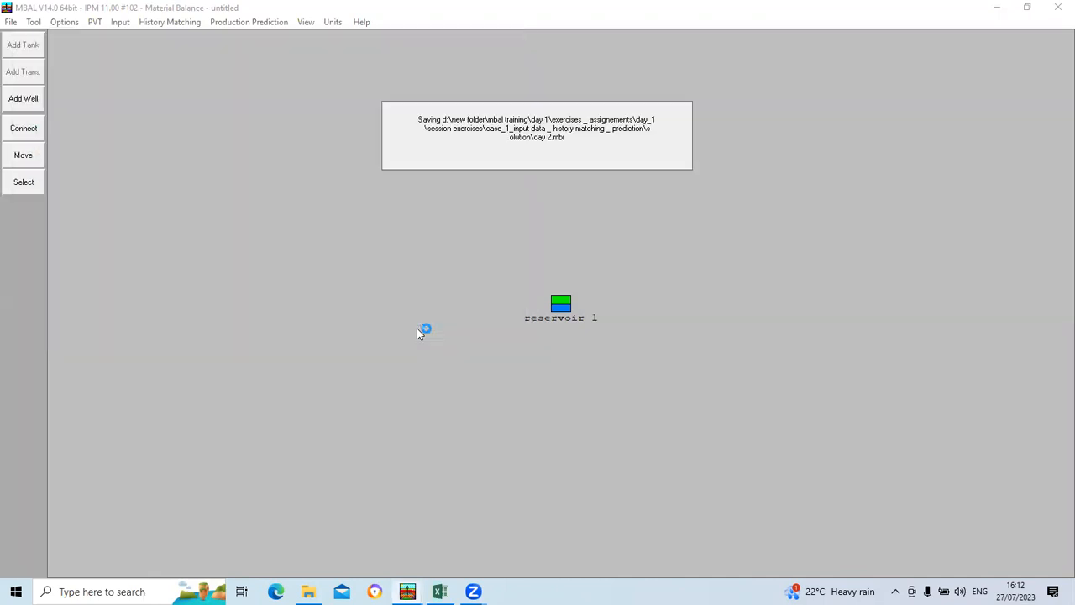
# Step: Start a Material Balance model and accept the system options: Oil fluid, Single Tank, Simple PVT, production history By Tank, no compositional model
pyautogui.click(33, 22)
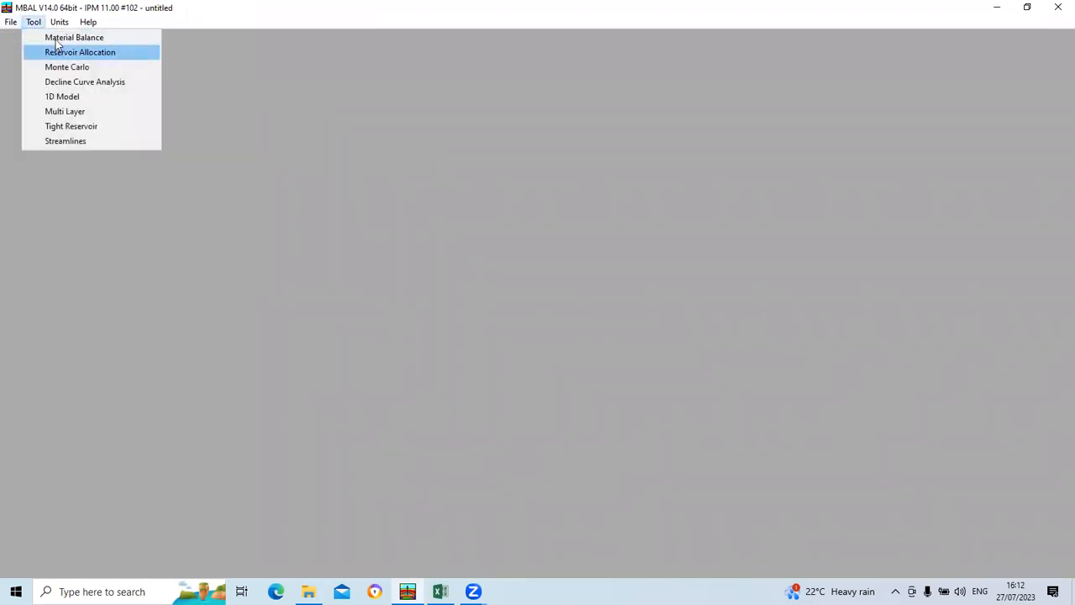
pyautogui.click(56, 38)
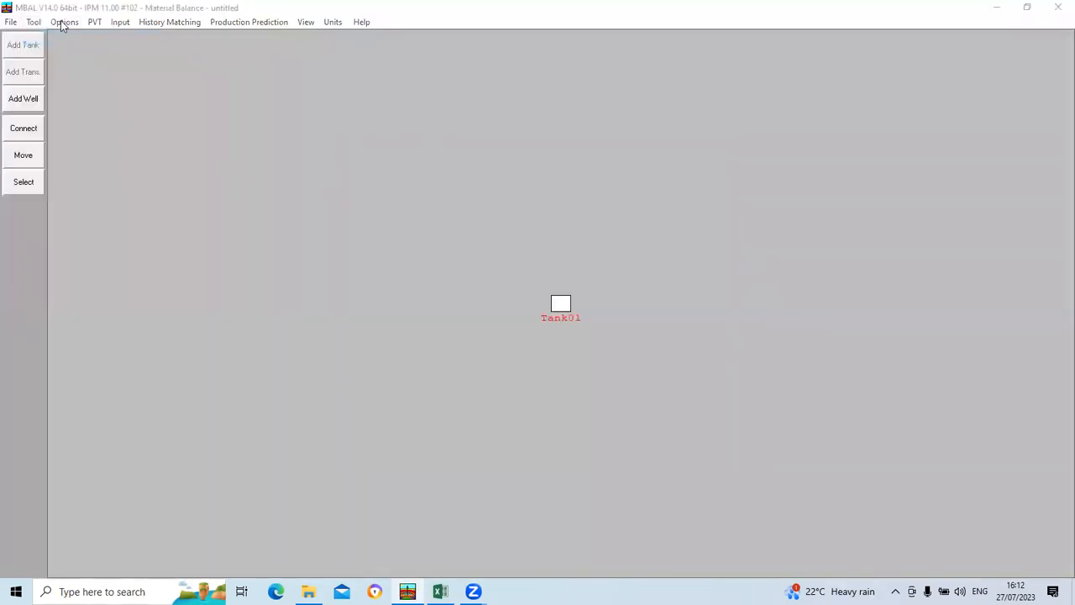
pyautogui.click(61, 21)
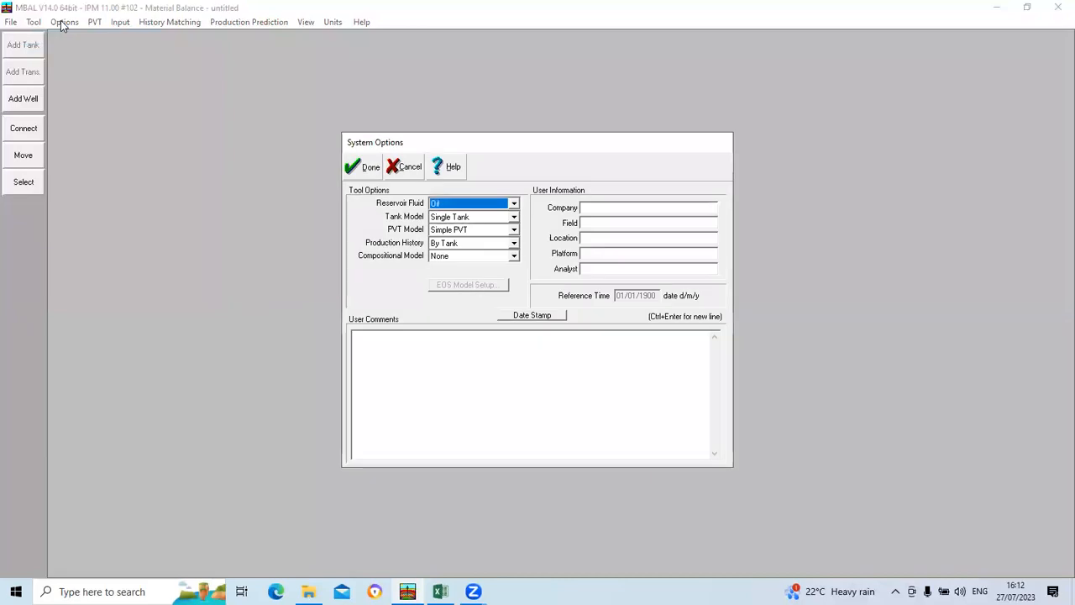
pyautogui.click(361, 168)
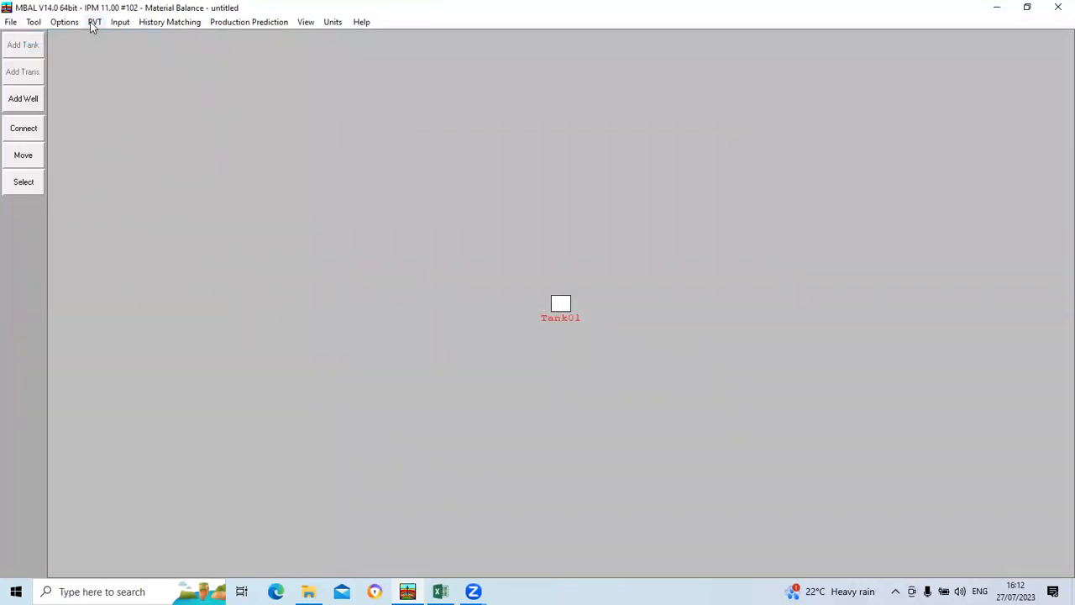
pyautogui.click(92, 23)
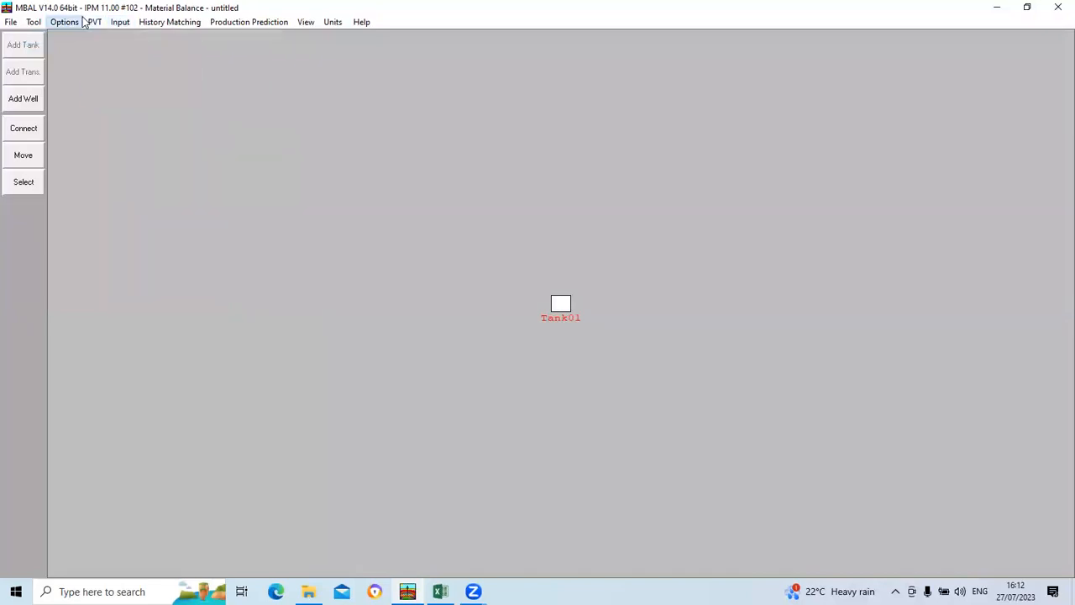
pyautogui.click(93, 22)
pyautogui.click(121, 40)
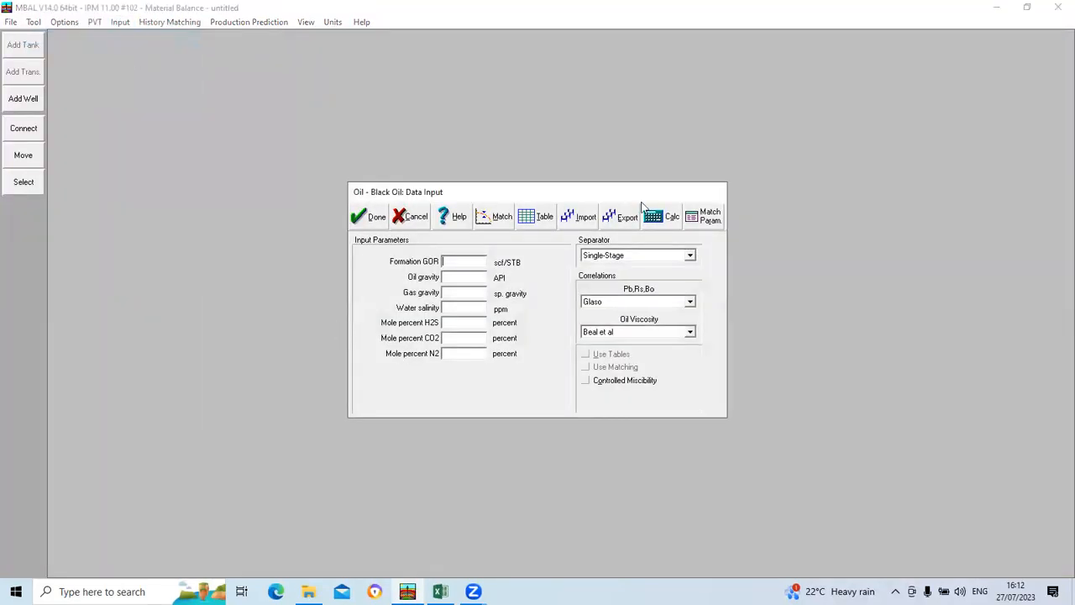
pyautogui.click(411, 216)
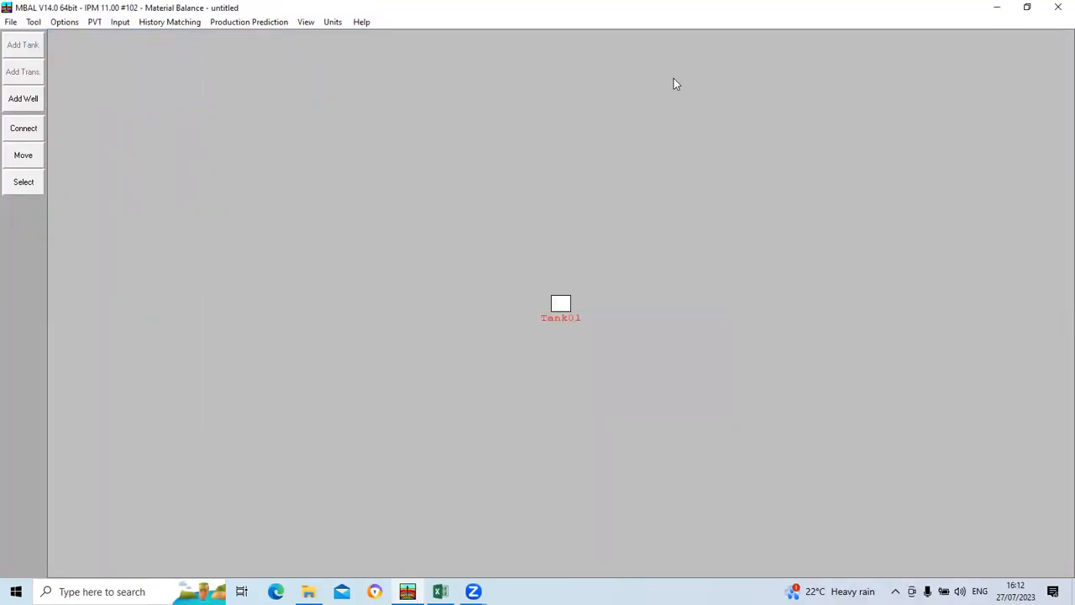
# Step: Shrink the MBAL window beside the mbal day 2.xlsx workbook and bring up the fluid data on its prediction sheet
pyautogui.click(1028, 7)
pyautogui.click(440, 592)
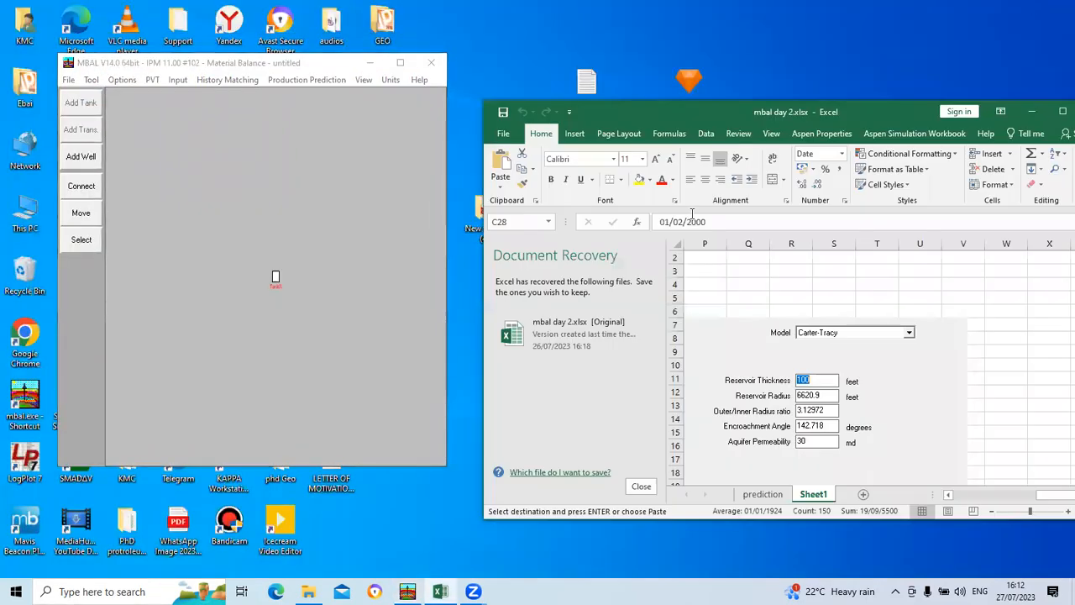
pyautogui.click(754, 500)
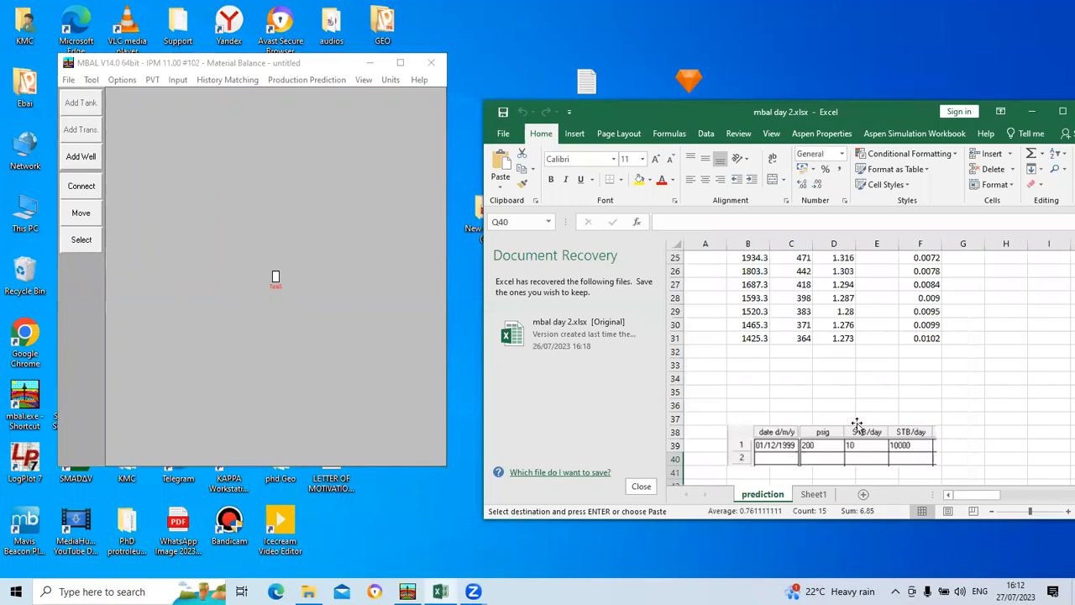
pyautogui.scroll(5, 880, 406)
pyautogui.scroll(3, 879, 406)
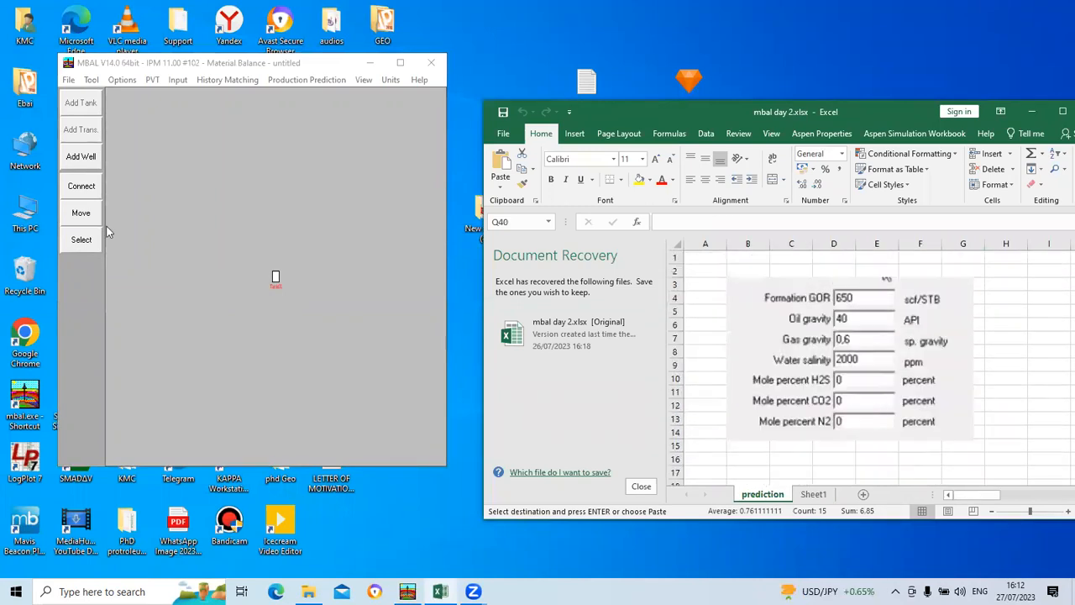
# Step: Review the system options of the new material balance model and accept them
pyautogui.click(122, 79)
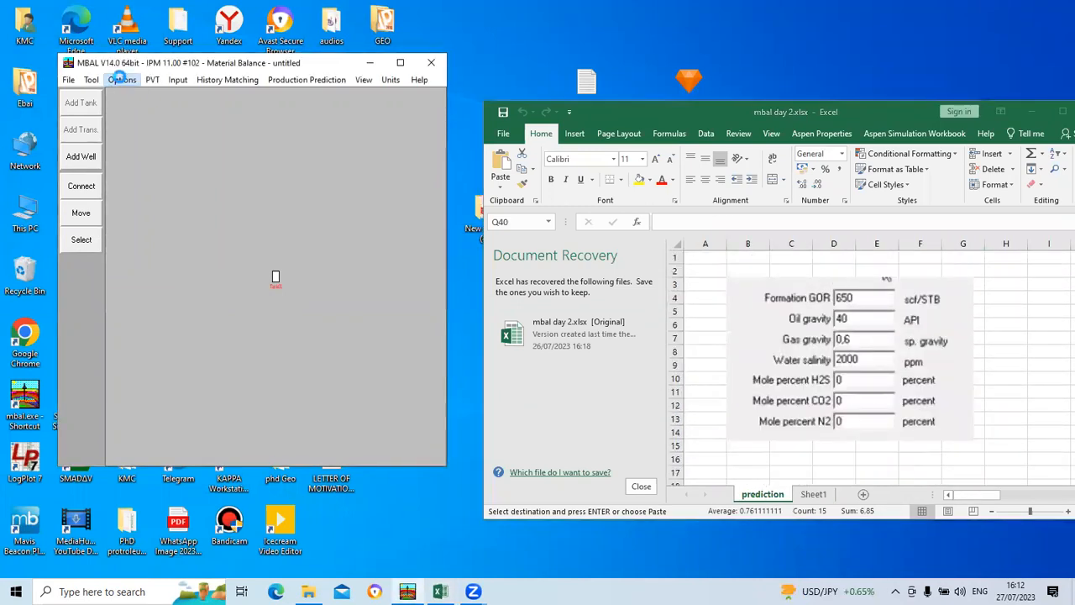
pyautogui.click(134, 92)
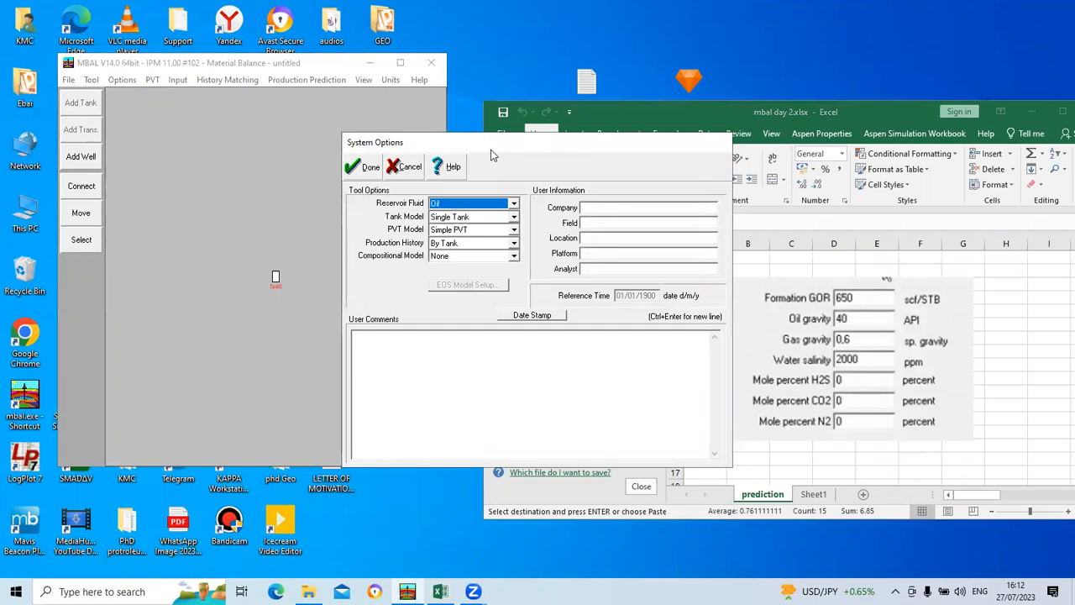
pyautogui.click(364, 167)
# Step: Enter the black oil fluid properties: formation GOR 650 scf/STB, oil gravity 40 API and gas gravity 0.6
pyautogui.click(152, 80)
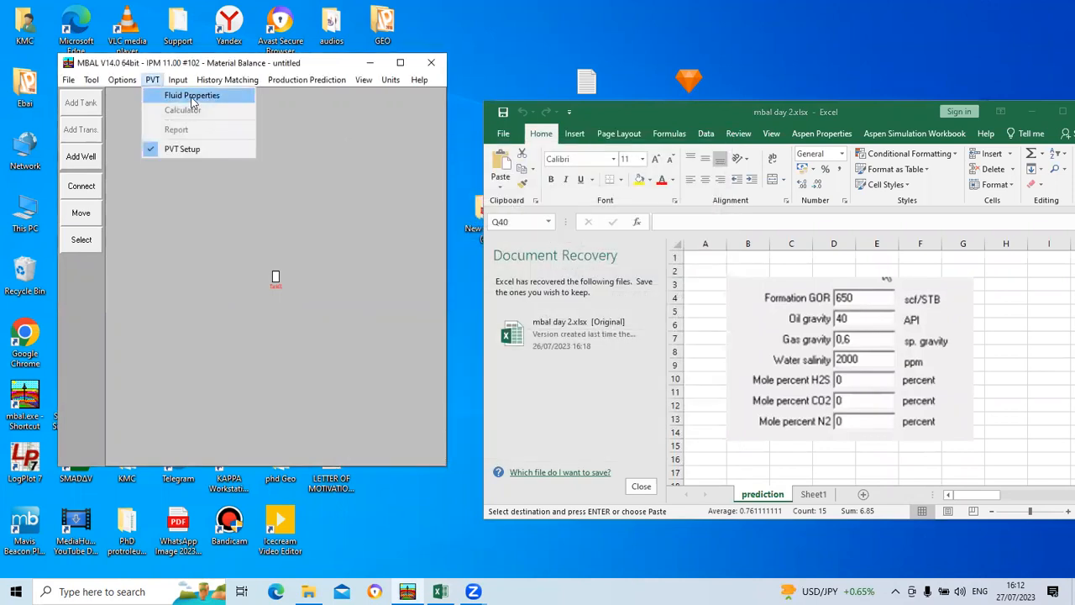
pyautogui.click(172, 94)
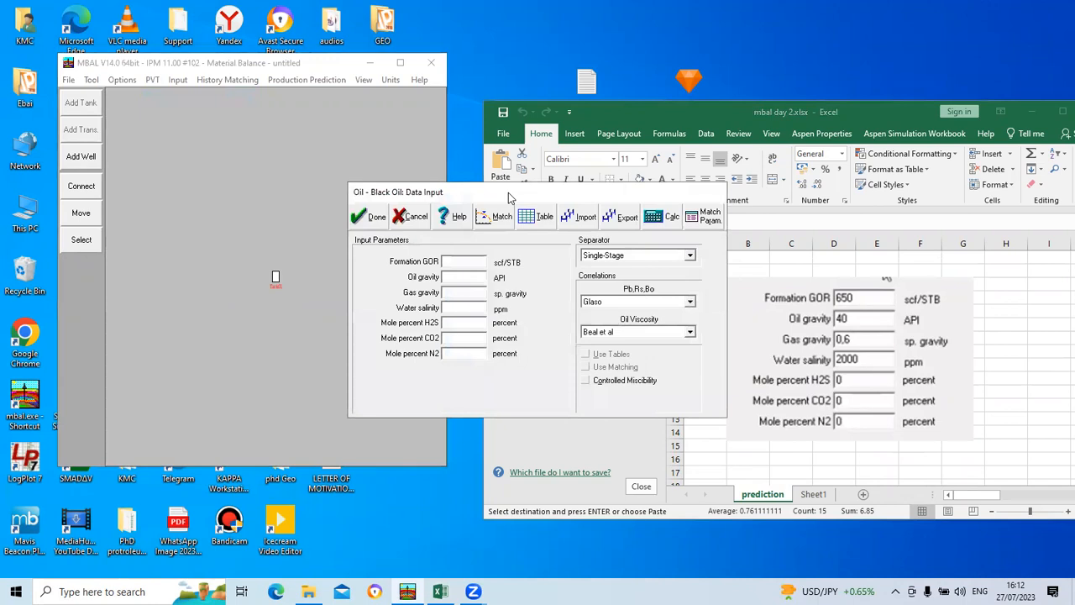
pyautogui.moveTo(508, 197); pyautogui.dragTo(186, 155)
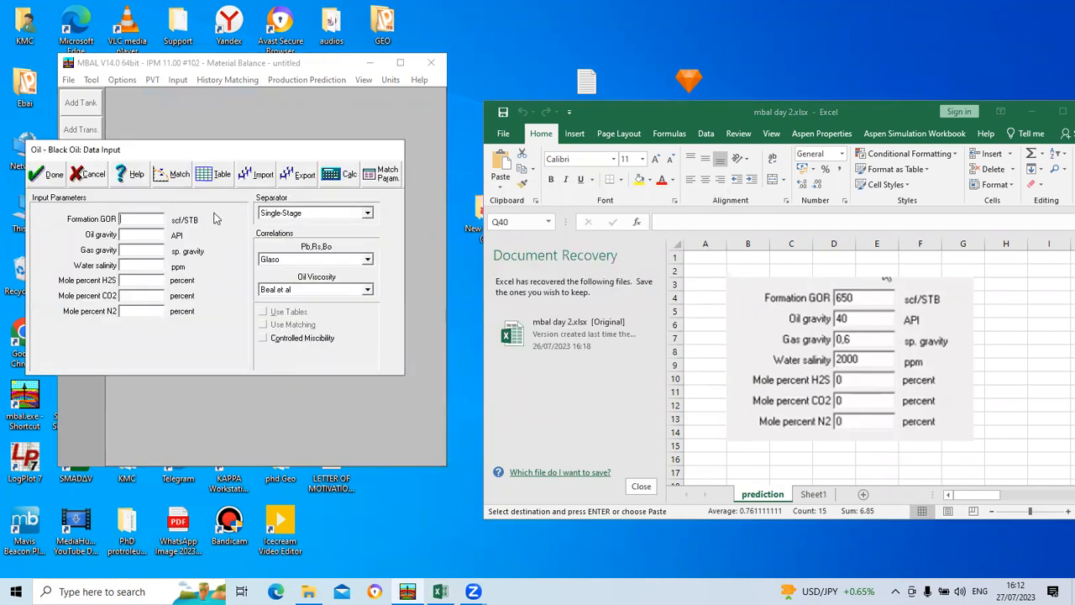
pyautogui.write('650')
pyautogui.click(143, 237)
pyautogui.write('49')
pyautogui.press('BackSpace')
pyautogui.write('0')
pyautogui.write('0')
pyautogui.write('.6')
# Step: Set the water salinity to 2000 ppm and the mole percents of H2S, CO2 and N2 to 0
pyautogui.click(151, 266)
pyautogui.write('2000')
pyautogui.click(152, 284)
pyautogui.write('0')
pyautogui.click(152, 294)
pyautogui.write('00')
pyautogui.press('BackSpace')
pyautogui.click(154, 314)
pyautogui.write('0')
# Step: Check the pressure, GOR and FVF table on the prediction sheet, and accept the black oil fluid properties
pyautogui.click(971, 495)
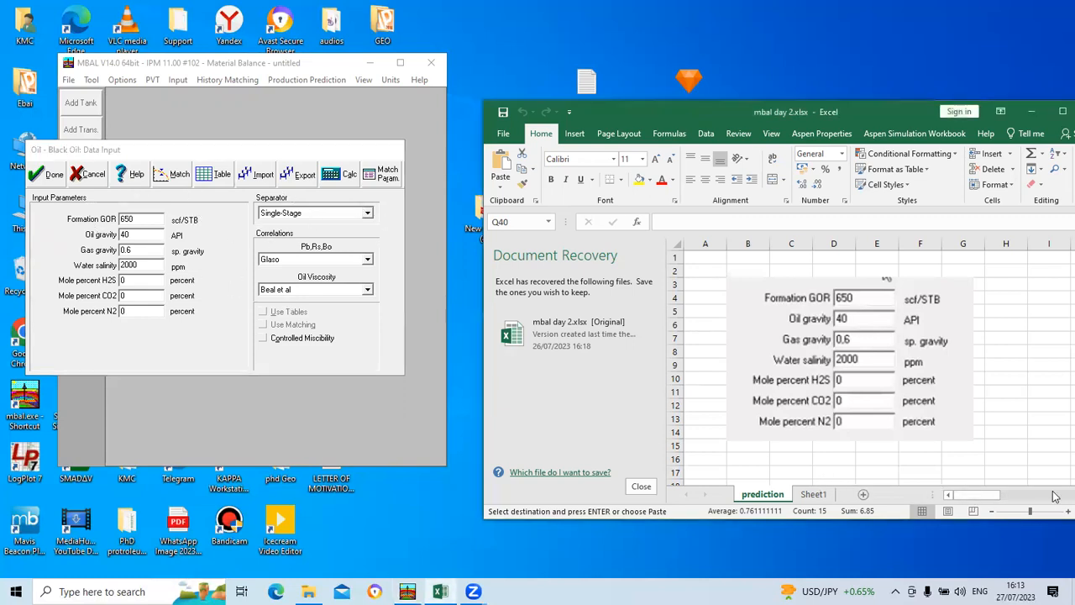
pyautogui.moveTo(987, 501); pyautogui.dragTo(1056, 500)
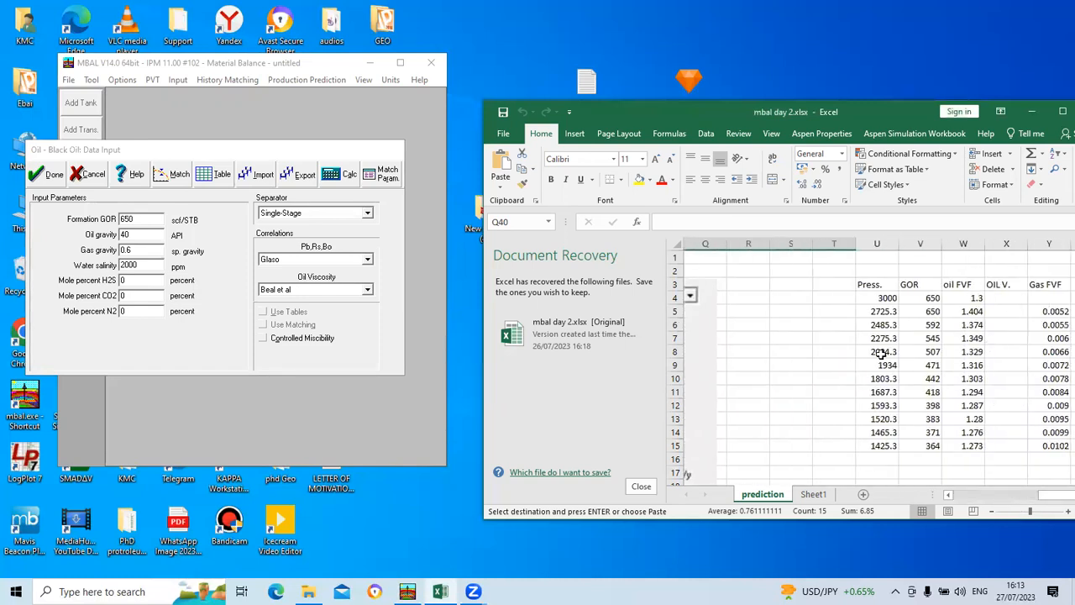
pyautogui.moveTo(1055, 500); pyautogui.dragTo(977, 499)
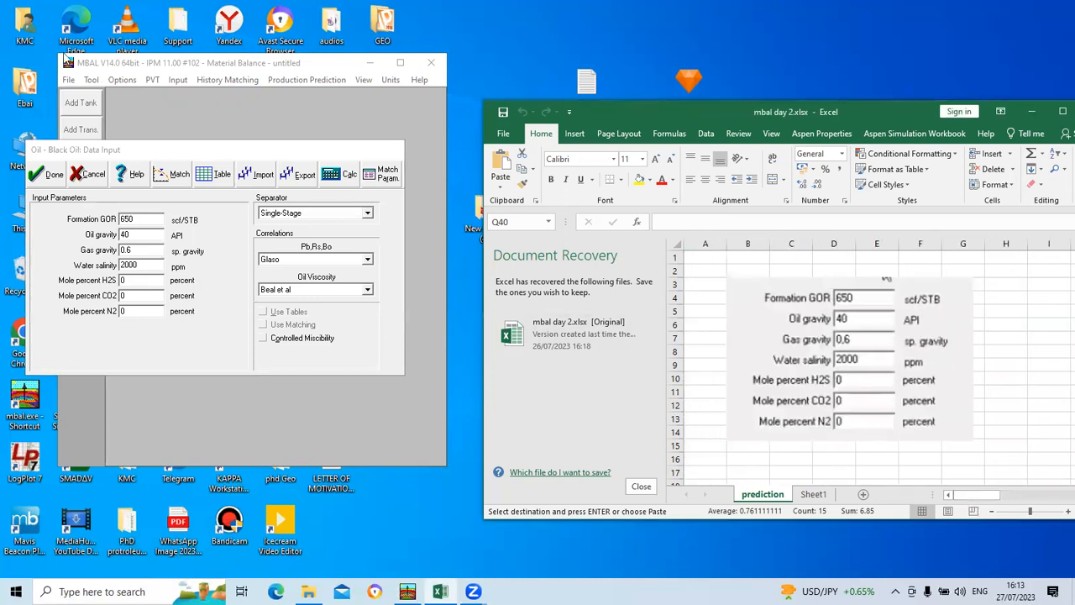
pyautogui.click(52, 176)
# Step: Open the tank input data beside the sheet's tank parameters and set temperature to 210 deg F and initial pressure to 6000 psig
pyautogui.click(177, 80)
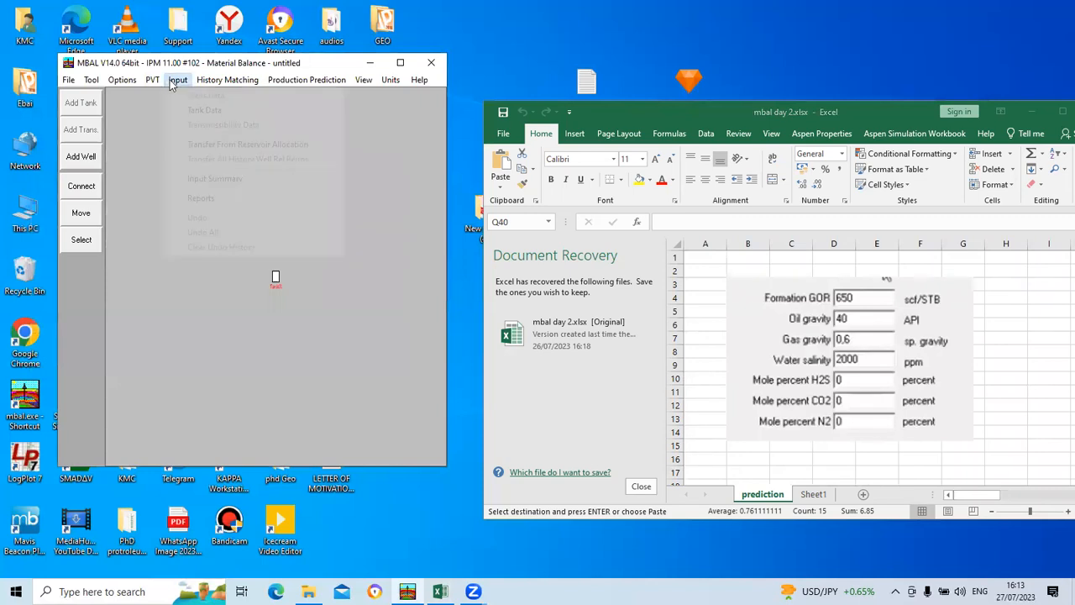
pyautogui.click(328, 110)
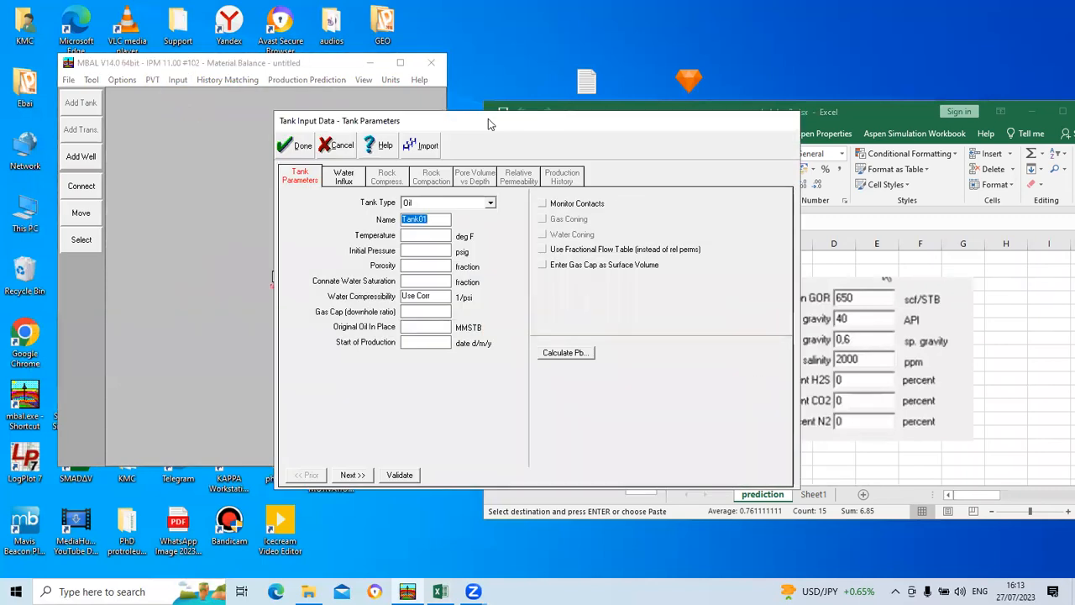
pyautogui.scroll(-4, 818, 357)
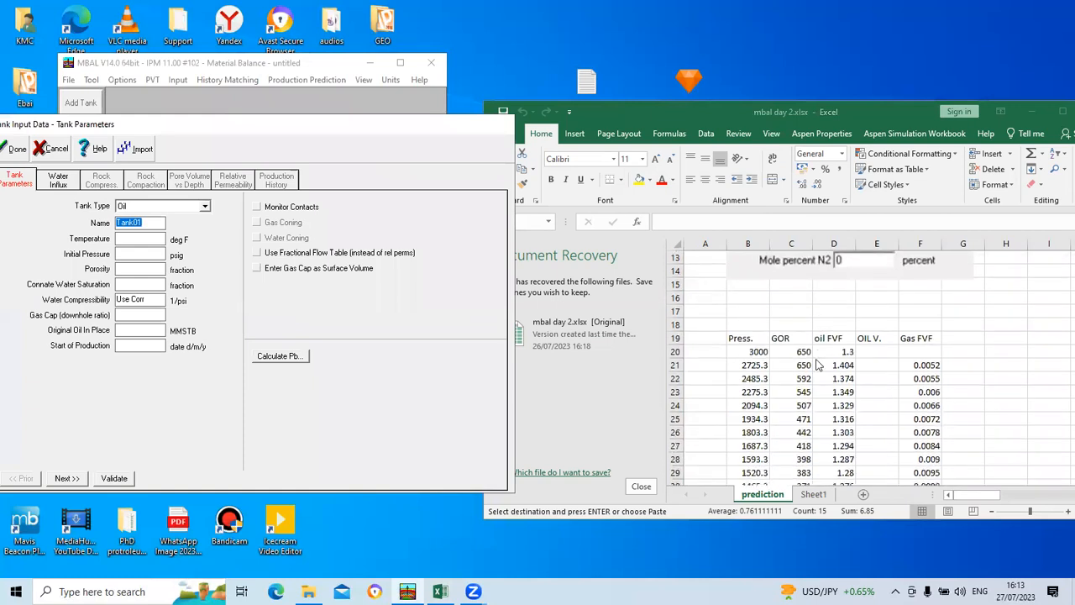
pyautogui.moveTo(964, 493); pyautogui.dragTo(1016, 495)
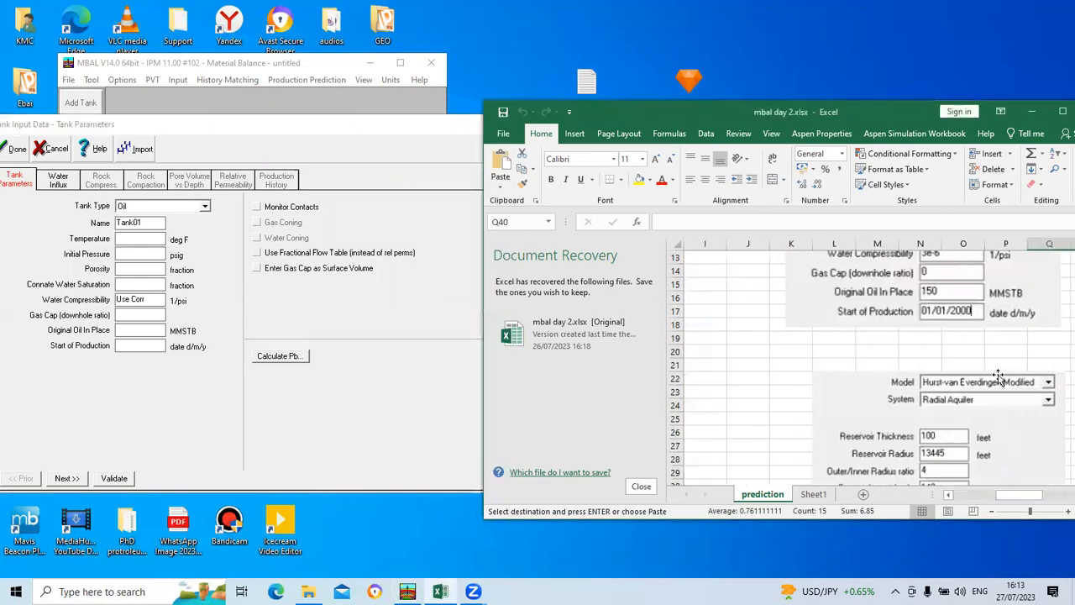
pyautogui.scroll(3, 993, 379)
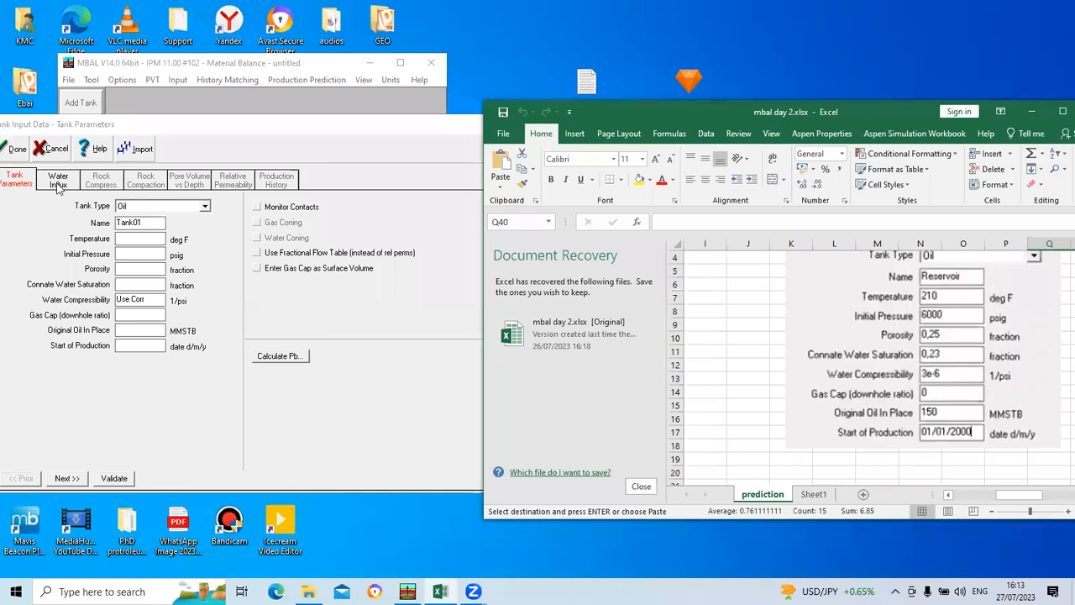
pyautogui.click(139, 241)
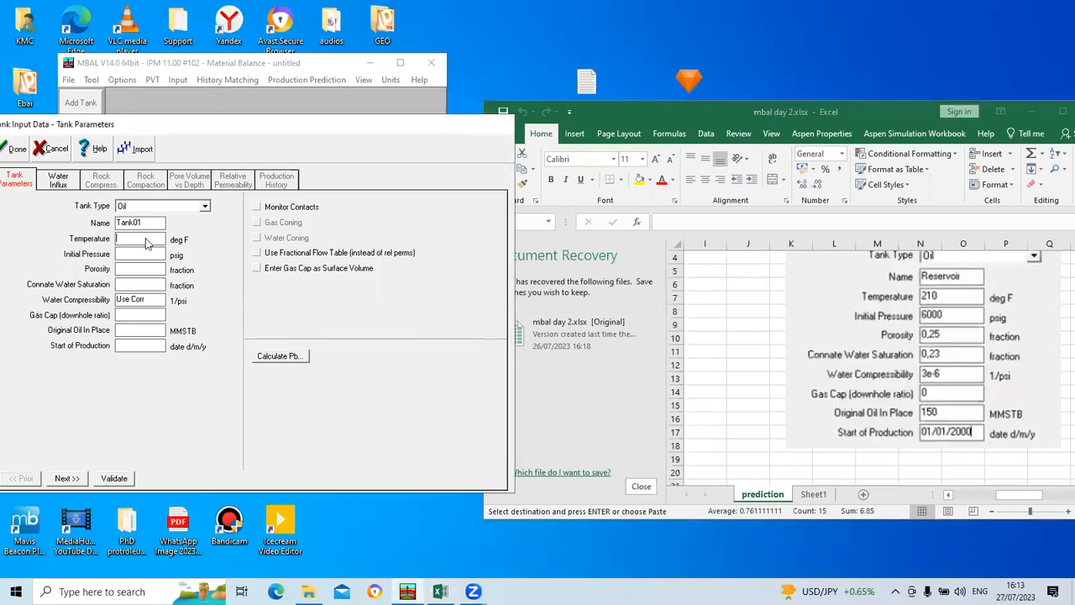
pyautogui.write('210')
pyautogui.click(143, 256)
pyautogui.write('6000')
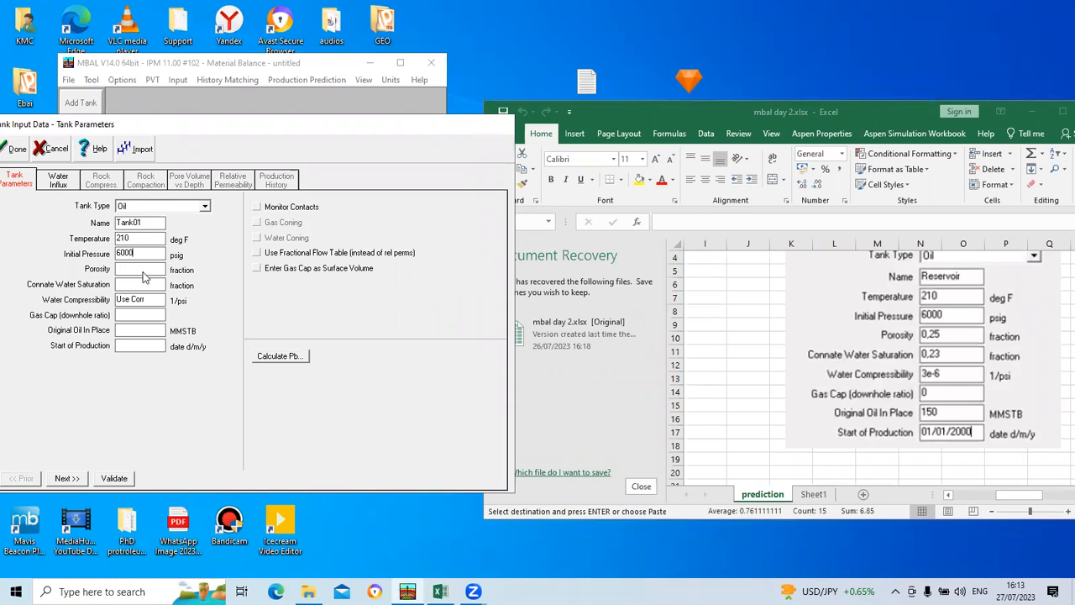
# Step: Set the tank's porosity to 0.25 and its connate water saturation to 0.23
pyautogui.click(143, 277)
pyautogui.write('0.25')
pyautogui.click(138, 286)
pyautogui.write('0.23')
# Step: Set the gas cap to 0, original oil in place to 150 MMSTB and start of production to 01/01/2000, and continue to water influx
pyautogui.click(141, 315)
pyautogui.write('0')
pyautogui.click(138, 333)
pyautogui.write('15001/01/200')
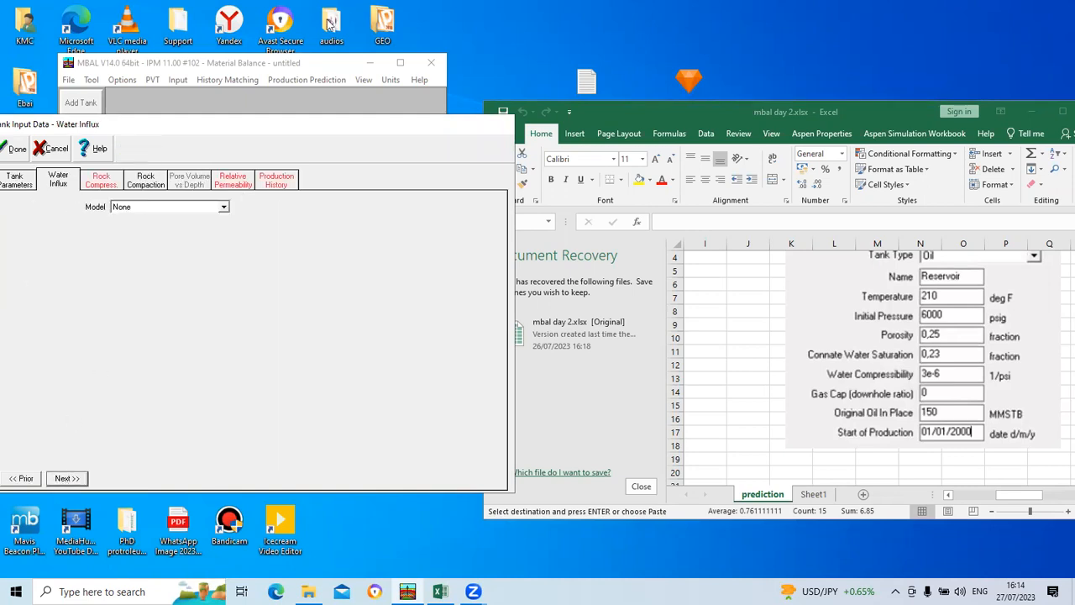
# Step: Look through the workbook's prediction sheet for the aquifer model and its reservoir dimensions
pyautogui.moveTo(1029, 497)
pyautogui.mouseDown()
pyautogui.moveTo(1057, 503)
pyautogui.moveTo(1044, 502)
pyautogui.mouseUp()
pyautogui.hscroll(1, 894, 387)
pyautogui.scroll(1, 892, 385)
pyautogui.scroll(1, 892, 385)
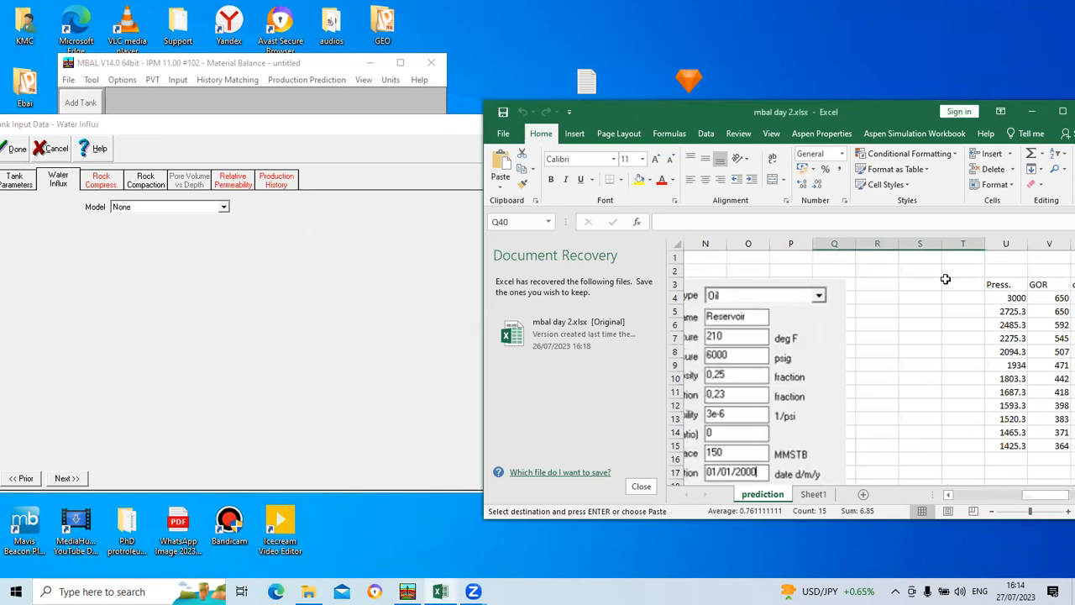
pyautogui.click(1061, 112)
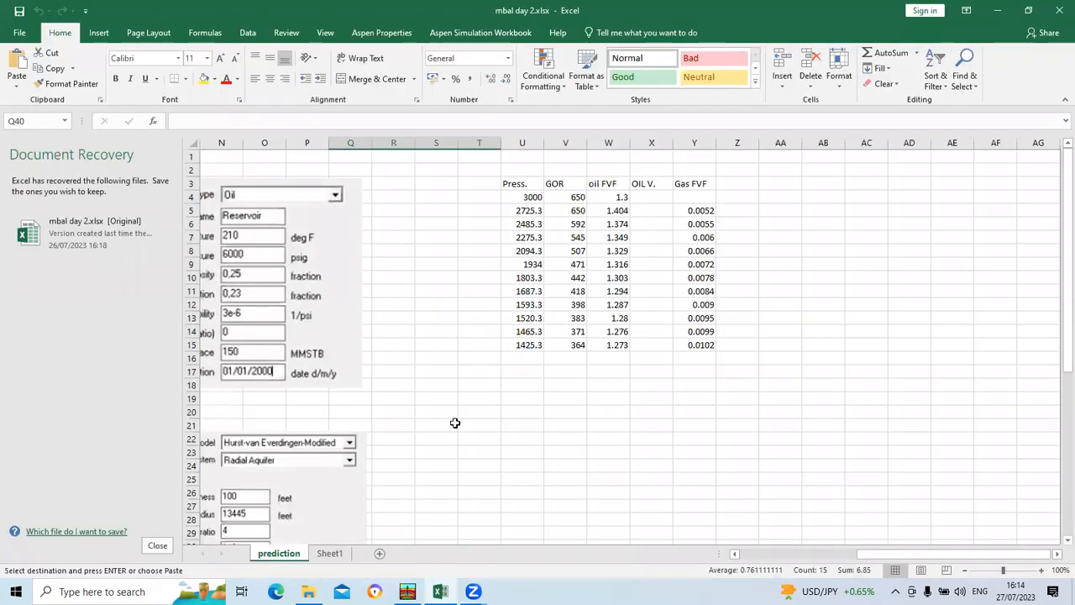
pyautogui.moveTo(924, 557); pyautogui.dragTo(845, 557)
pyautogui.scroll(-3, 664, 463)
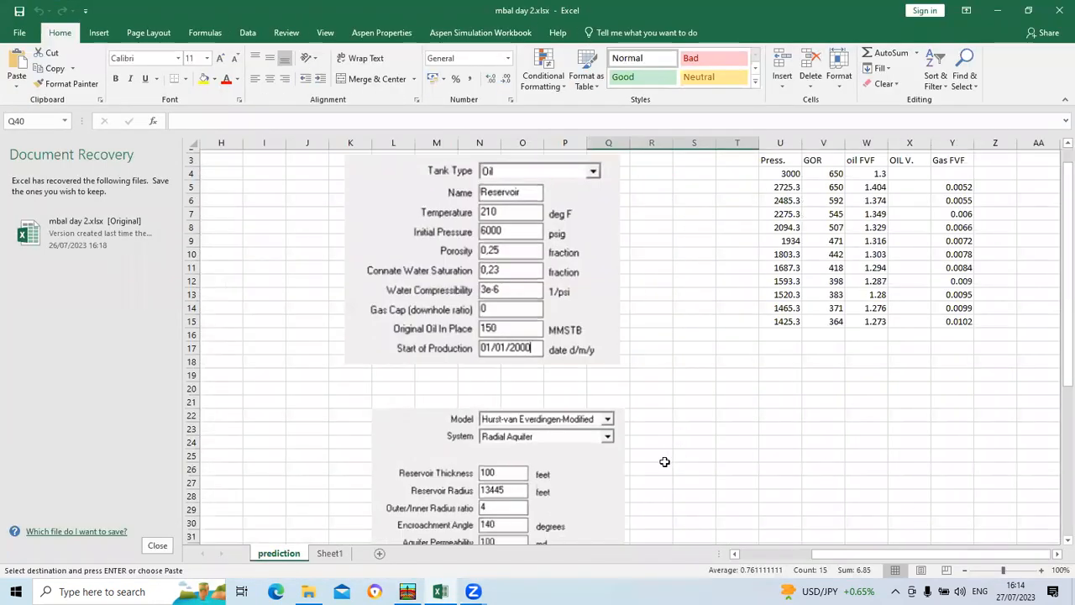
pyautogui.click(1039, 7)
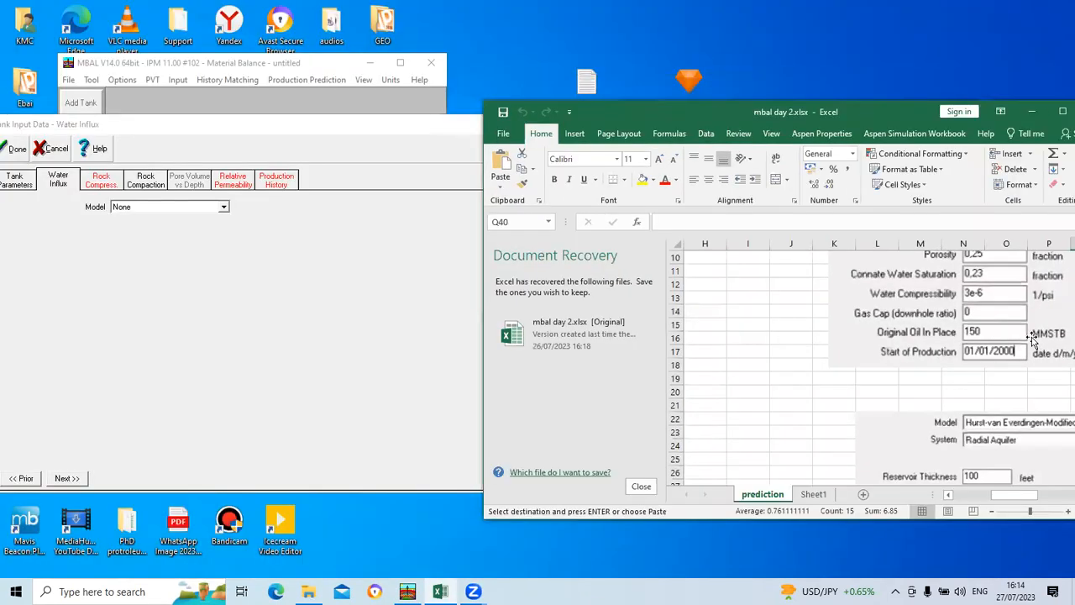
pyautogui.scroll(-2, 983, 409)
pyautogui.scroll(-1, 983, 409)
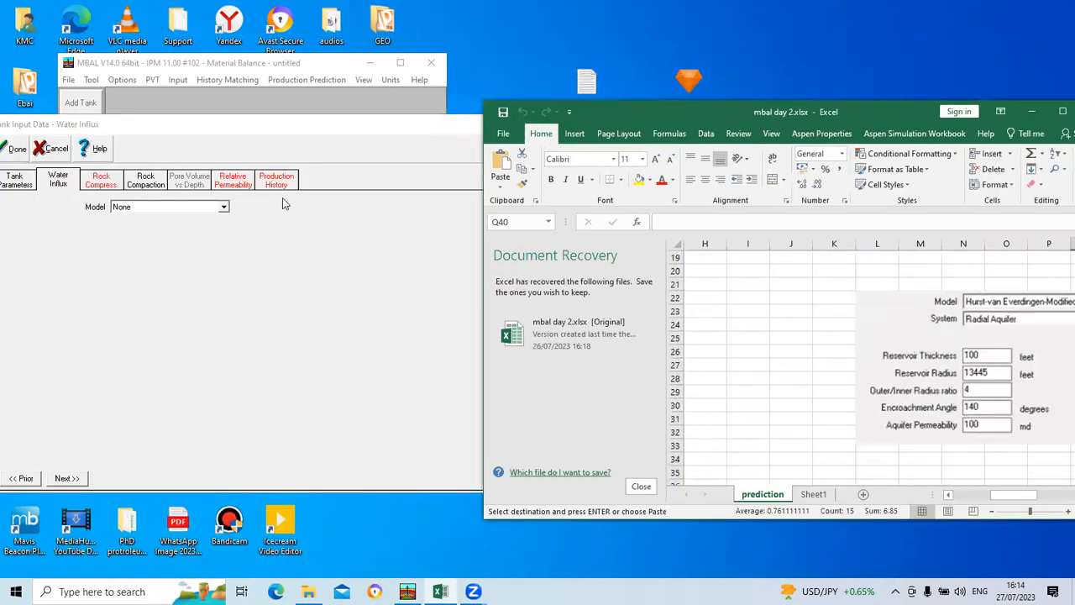
# Step: Choose the Hurst-van Everdingen-Modified water influx model and enter reservoir thickness 100 feet, reservoir radius 13445 feet and aquifer permeability 100 md
pyautogui.click(223, 207)
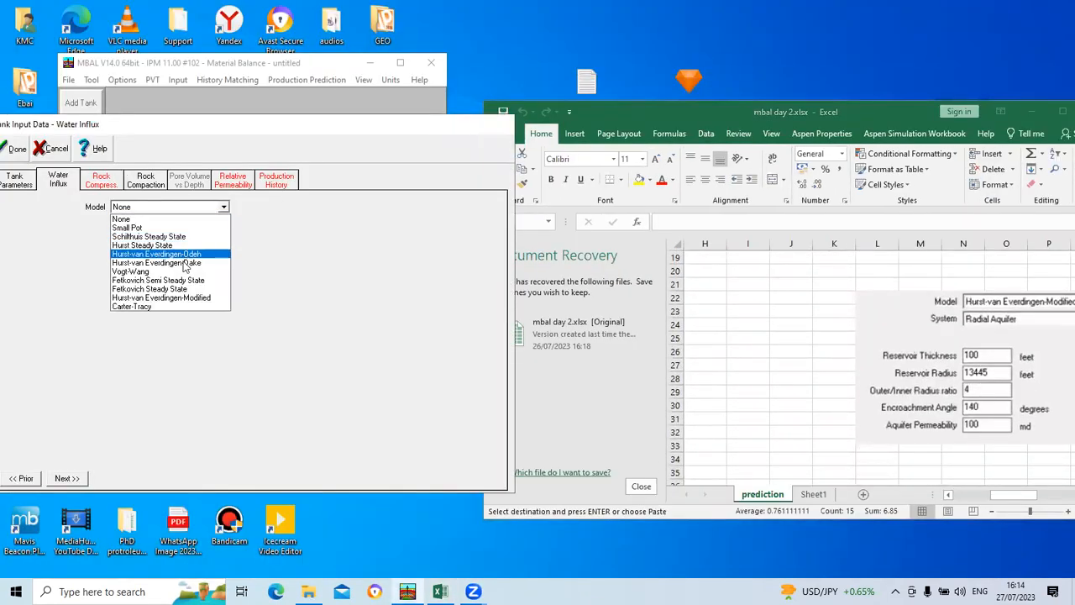
pyautogui.click(167, 298)
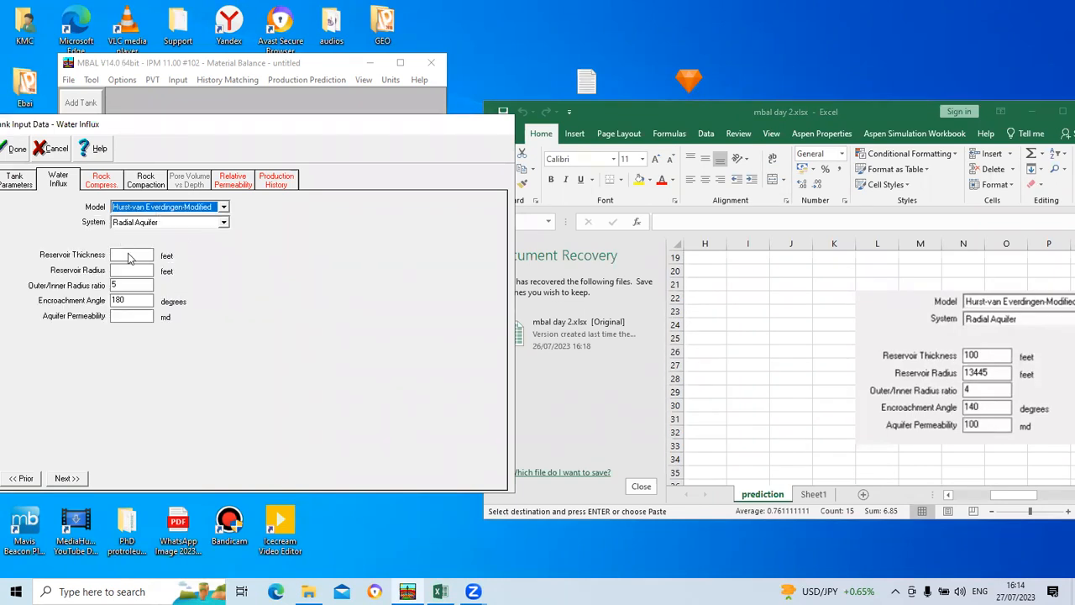
pyautogui.click(138, 259)
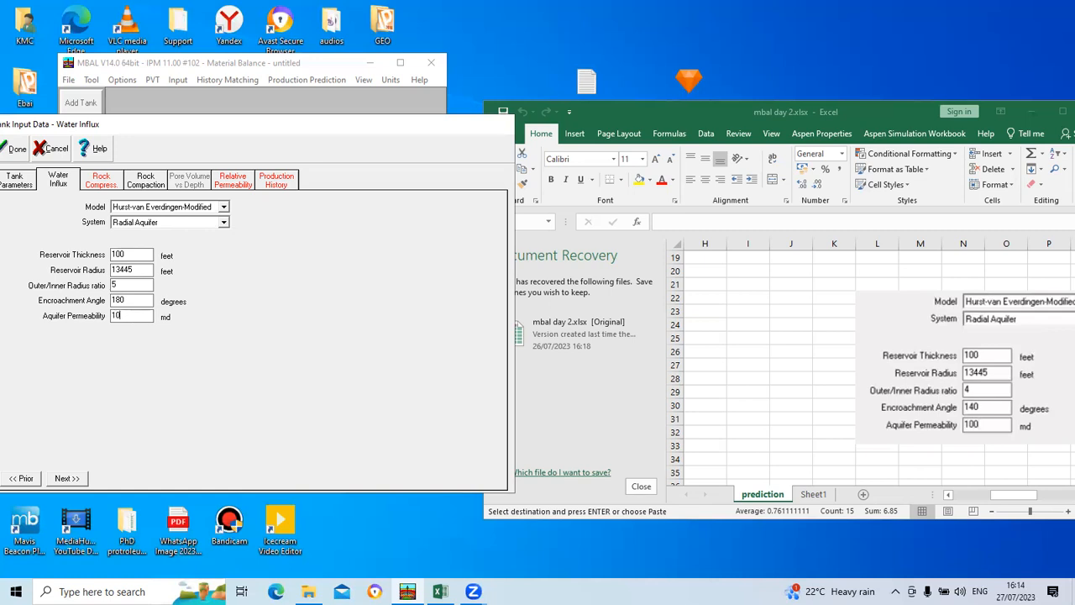
pyautogui.click(66, 478)
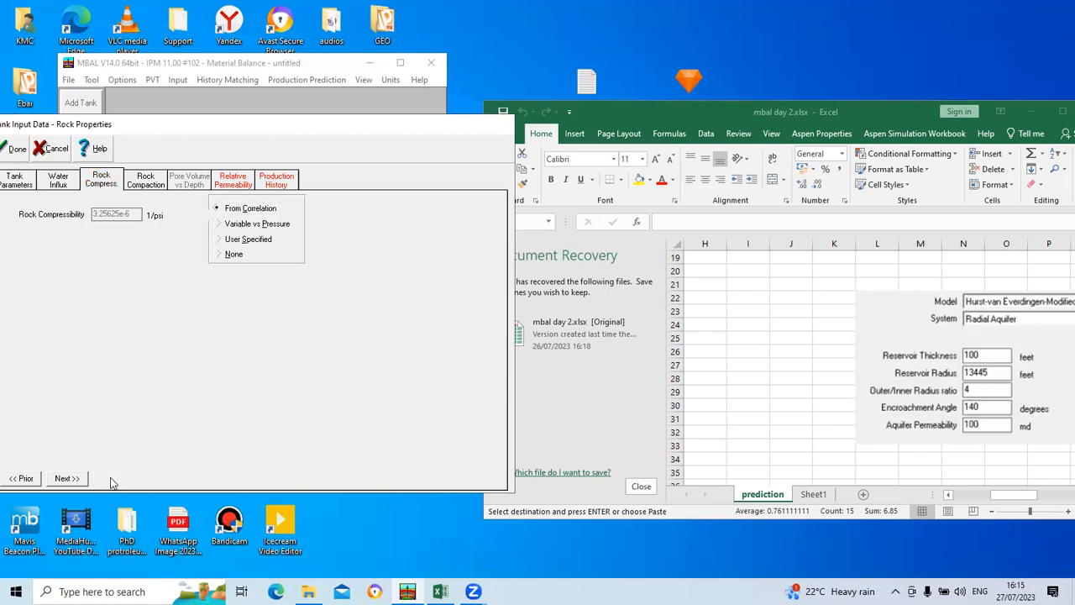
# Step: Continue past rock compressibility and rock compaction to the tank's relative permeability data
pyautogui.click(80, 479)
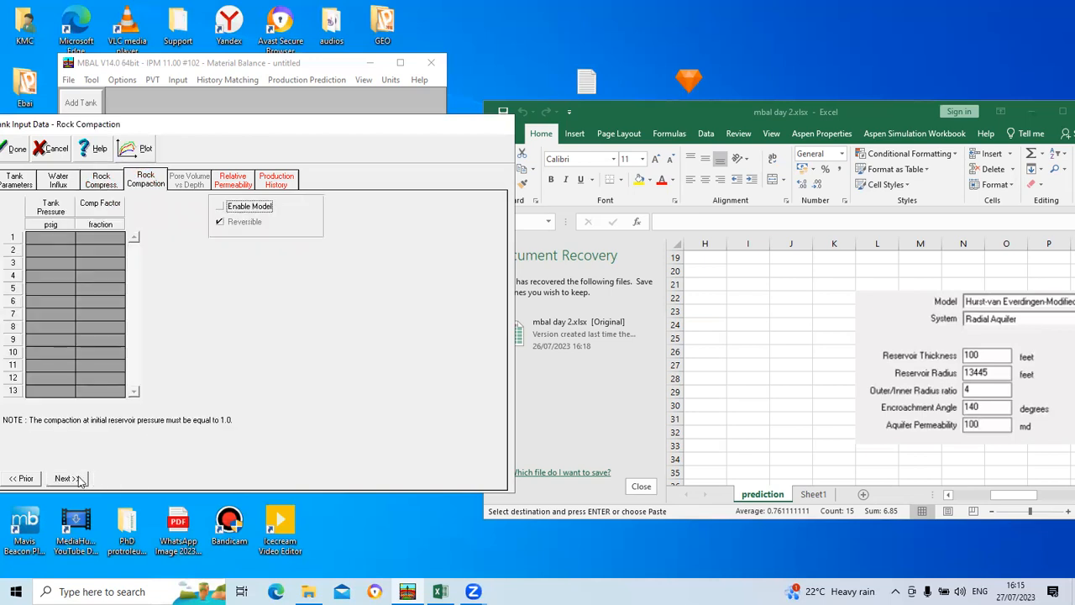
pyautogui.click(80, 479)
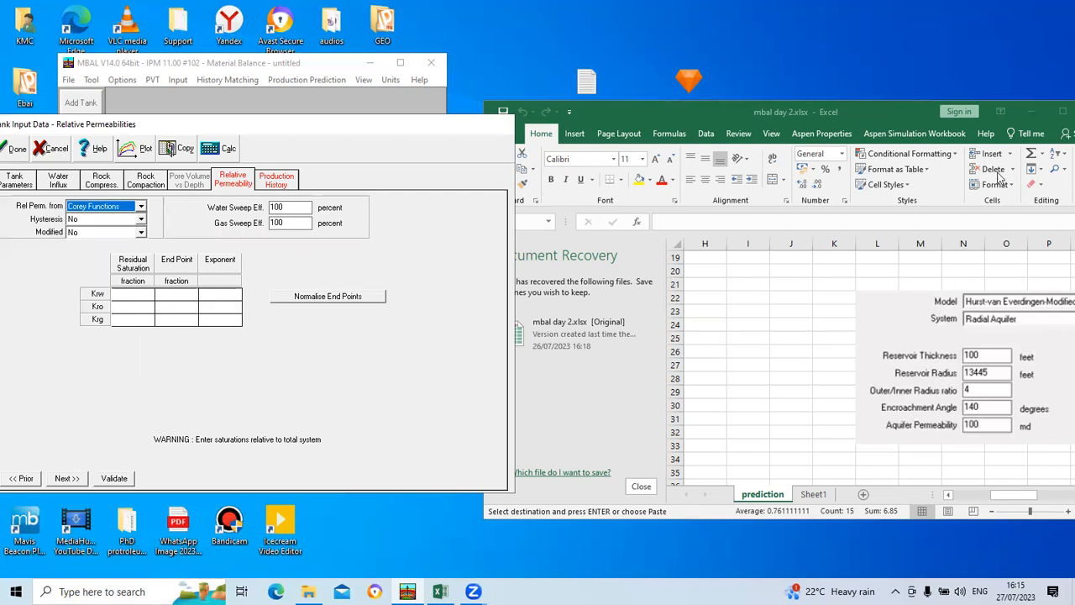
# Step: Look through the workbook's prediction sheet for the relative permeability table of residual saturations, endpoints and exponents
pyautogui.moveTo(899, 104); pyautogui.dragTo(795, 79)
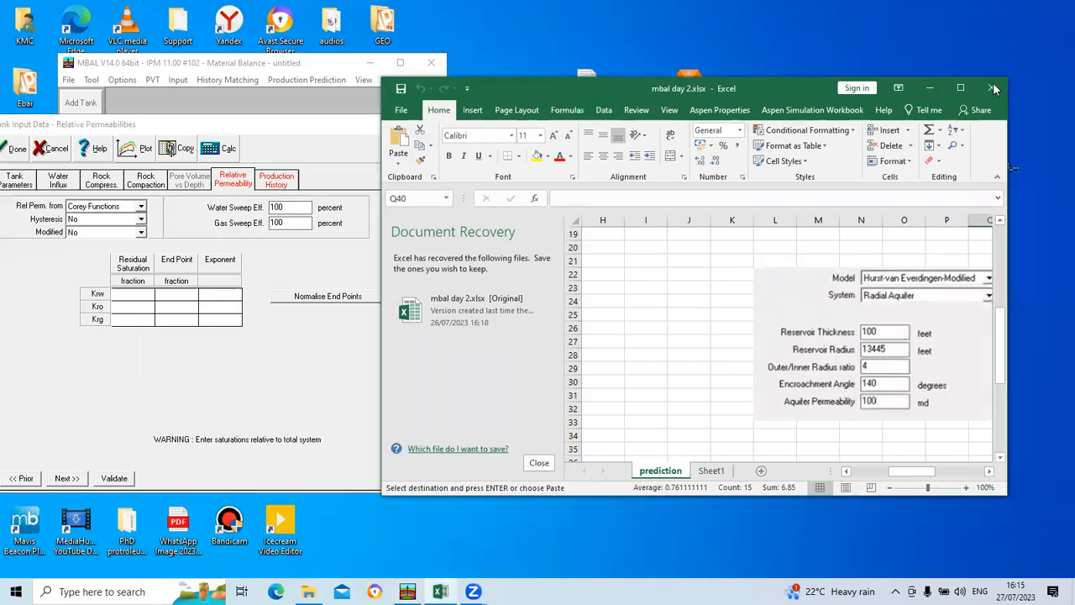
pyautogui.click(956, 84)
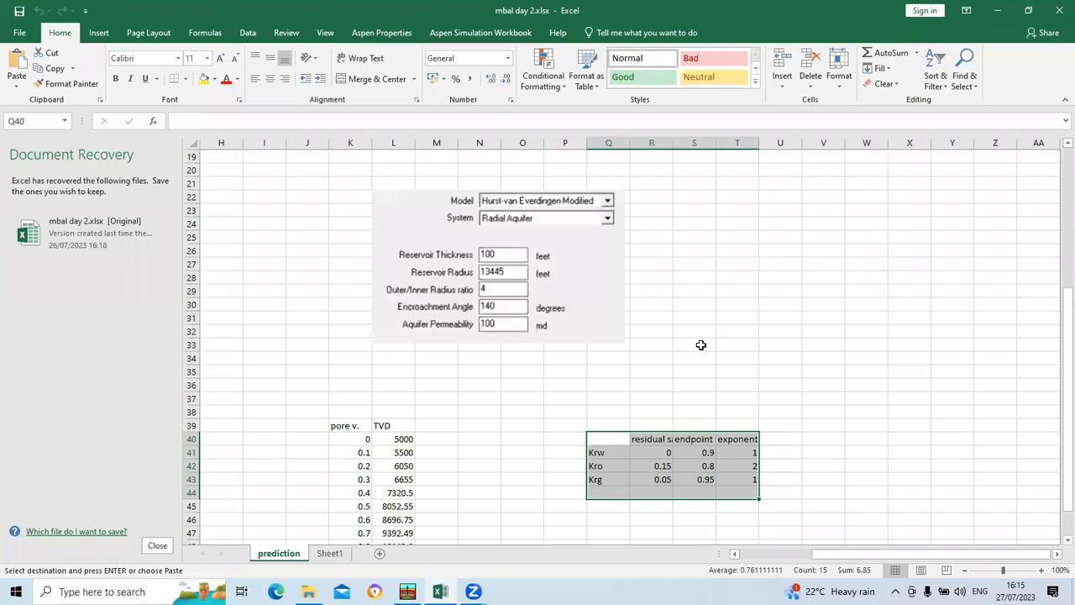
pyautogui.scroll(-5, 700, 345)
pyautogui.scroll(11, 653, 461)
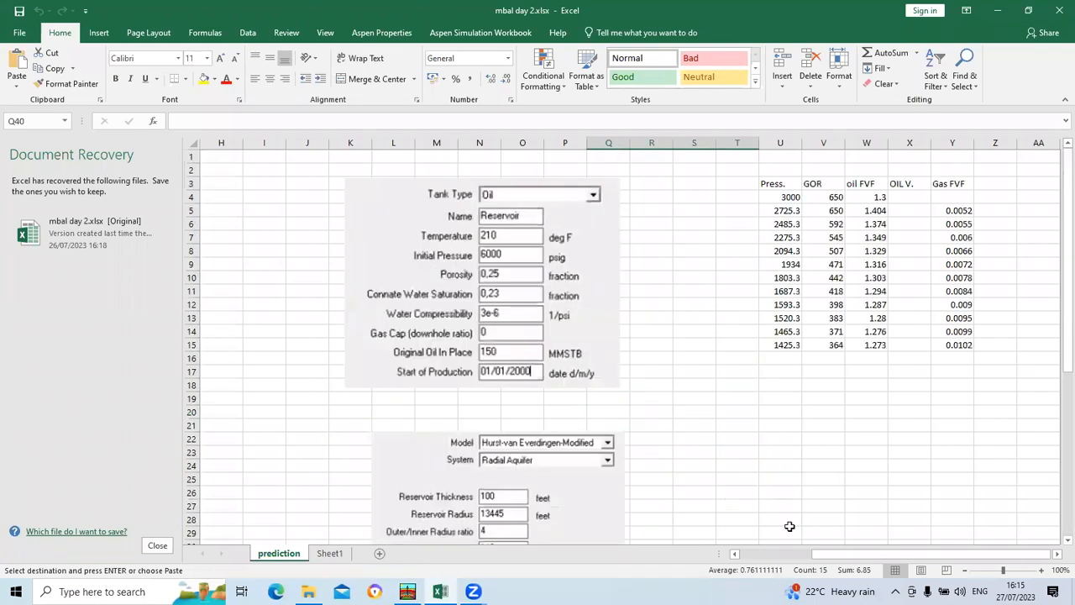
pyautogui.moveTo(872, 554); pyautogui.dragTo(786, 551)
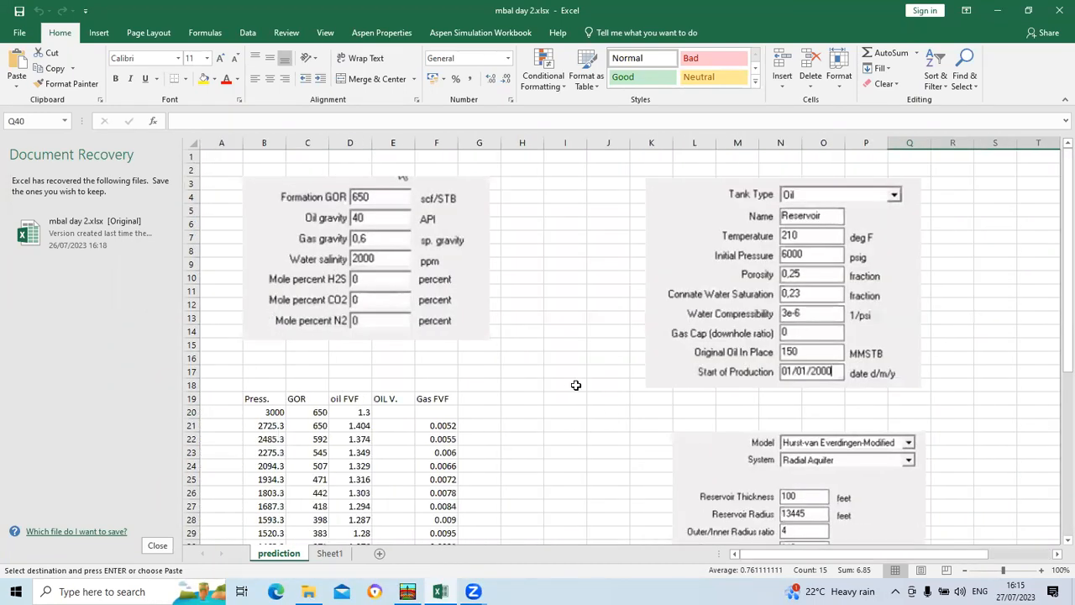
pyautogui.scroll(-6, 597, 400)
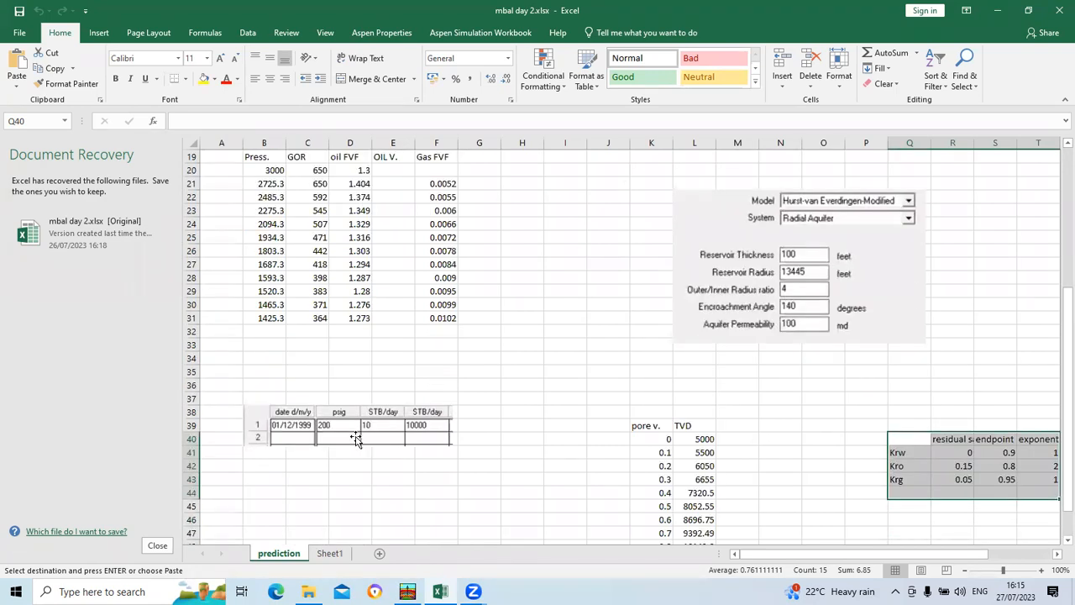
pyautogui.scroll(2, 356, 437)
pyautogui.scroll(4, 358, 428)
pyautogui.scroll(-7, 499, 501)
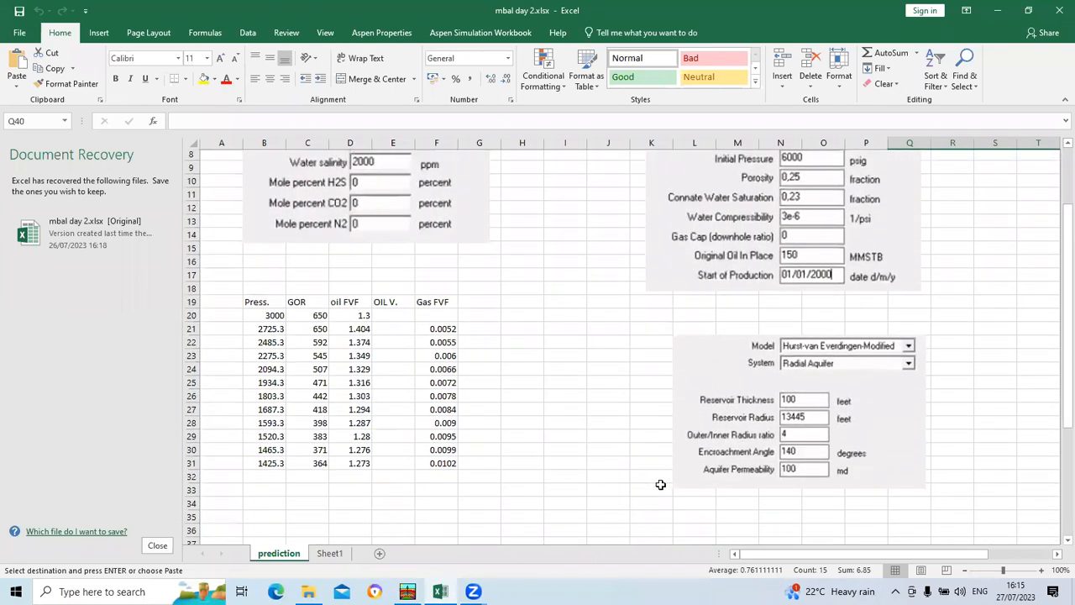
pyautogui.scroll(-1, 678, 473)
# Step: Try to copy the relative permeability table with its headings (Q40:T44) from the prediction sheet into the tank's Corey function table
pyautogui.rightClick(977, 395)
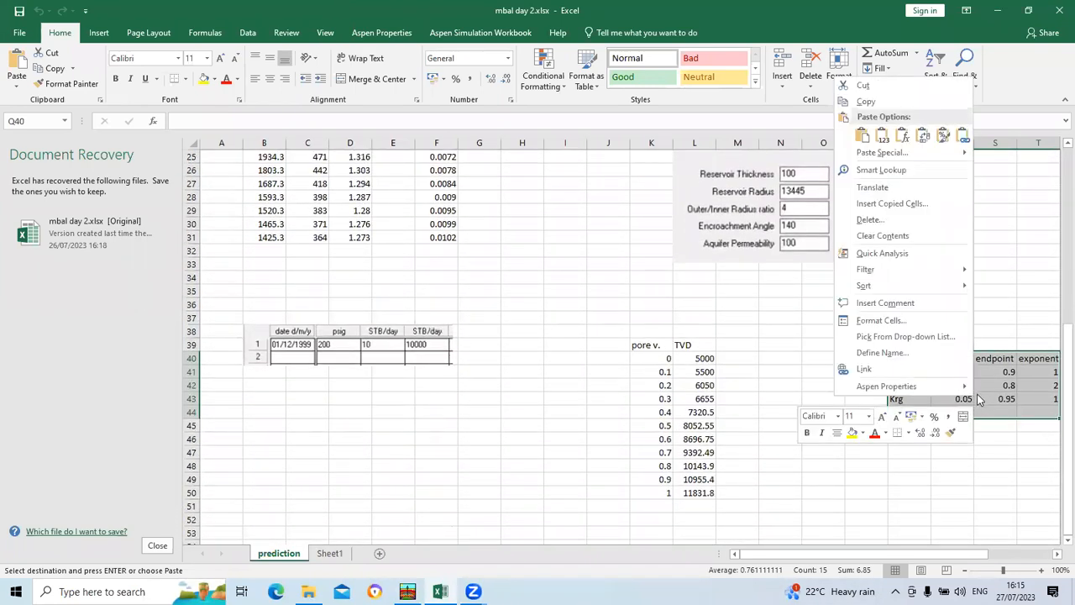
pyautogui.press('Escape')
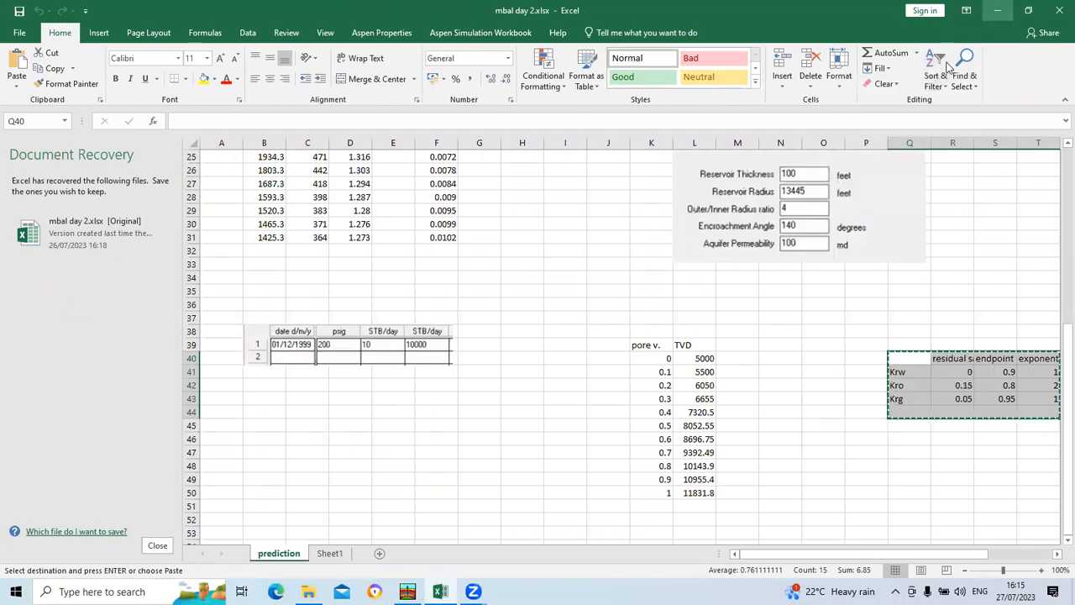
pyautogui.click(997, 10)
pyautogui.rightClick(123, 280)
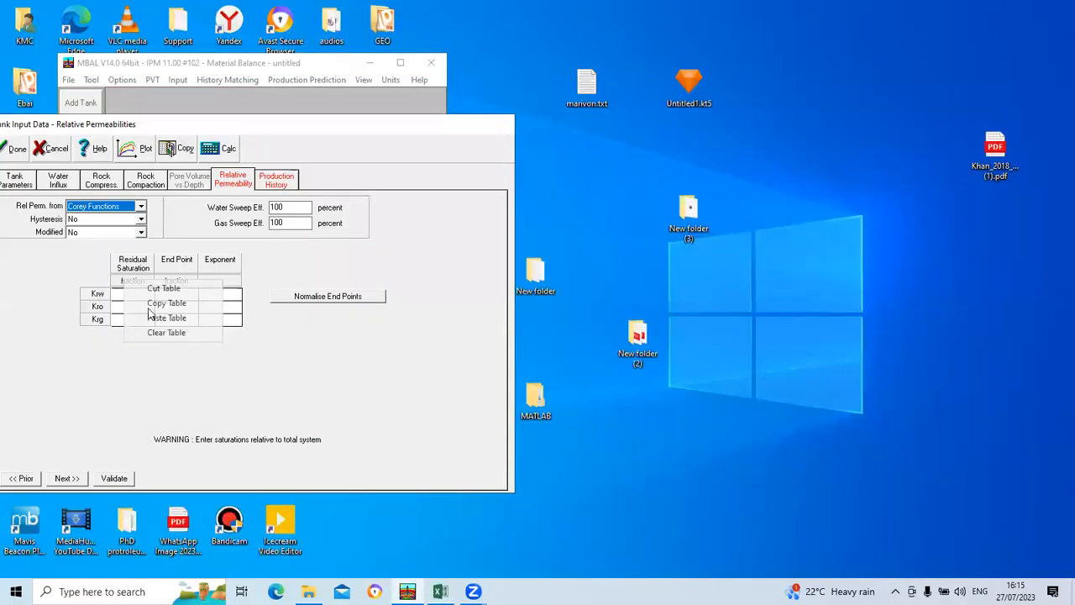
pyautogui.click(164, 317)
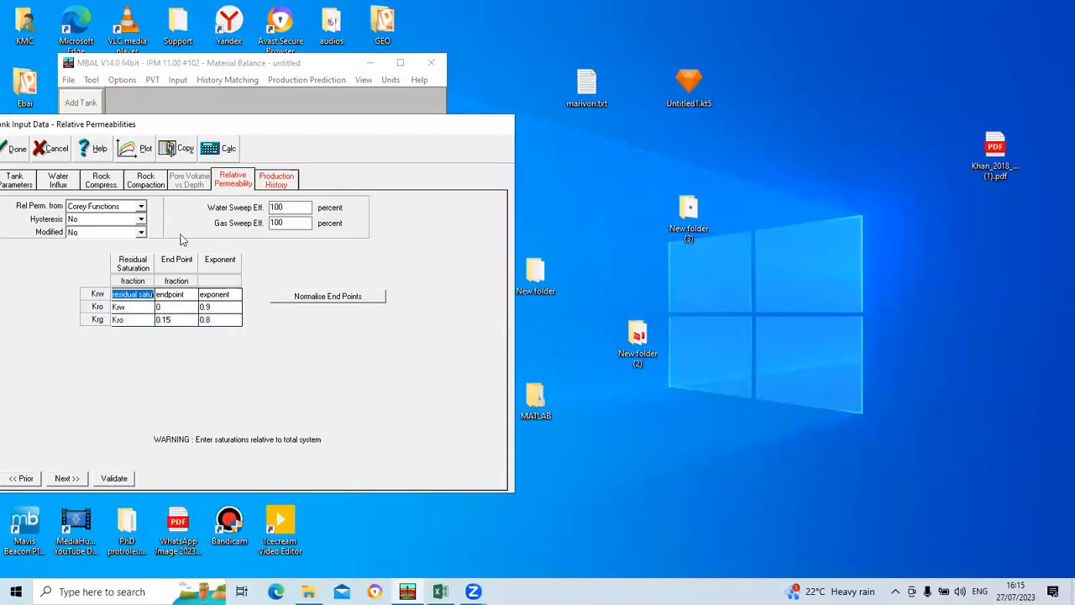
pyautogui.click(75, 478)
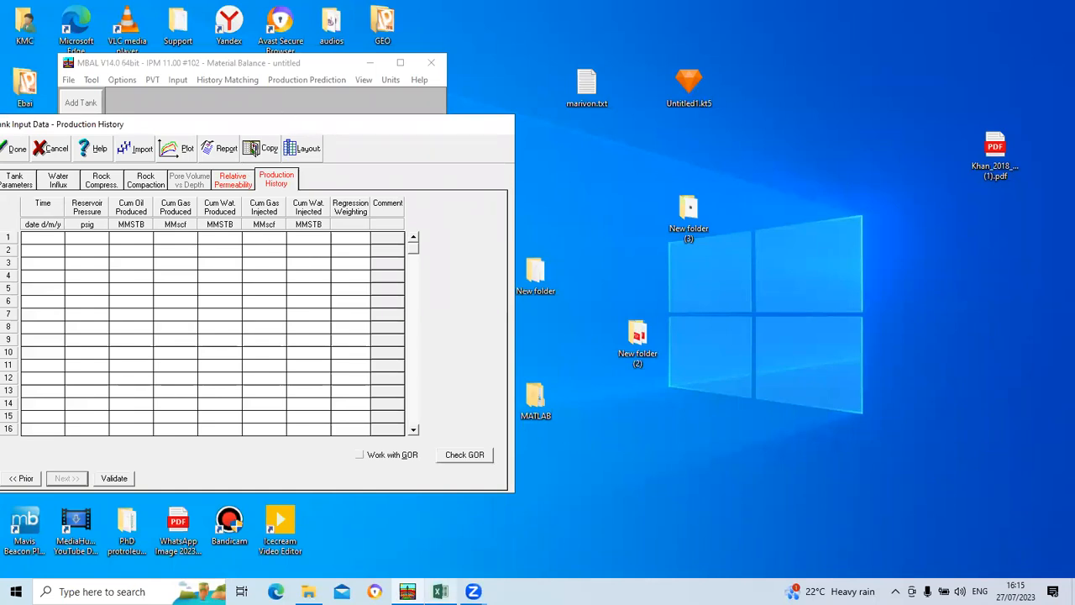
# Step: Look through the workbook's prediction sheet for data for the tank's production history
pyautogui.click(440, 592)
pyautogui.scroll(4, 733, 433)
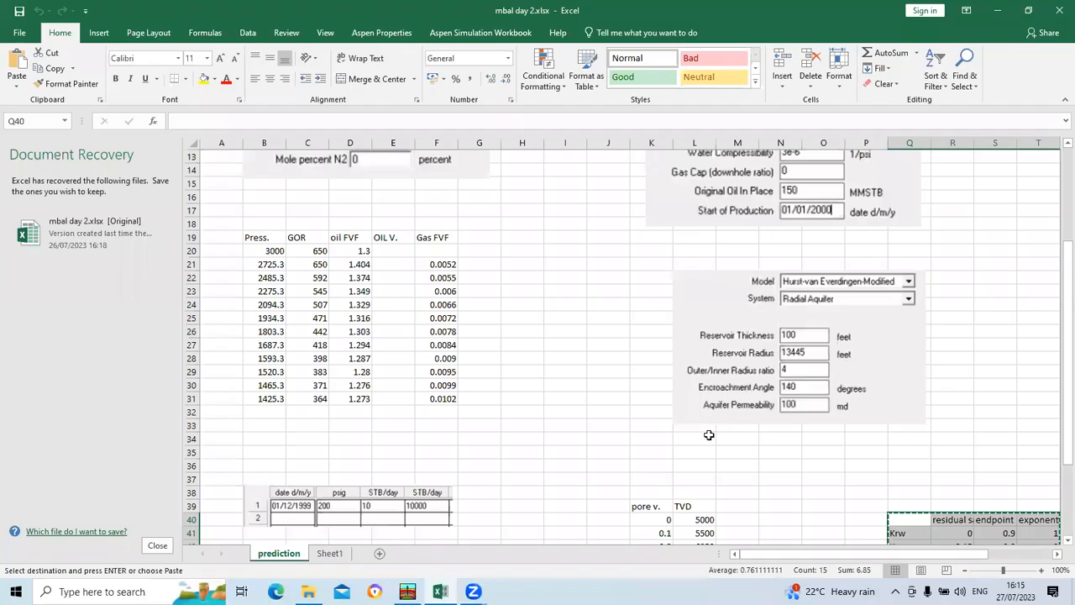
pyautogui.scroll(1, 706, 437)
pyautogui.scroll(-7, 701, 436)
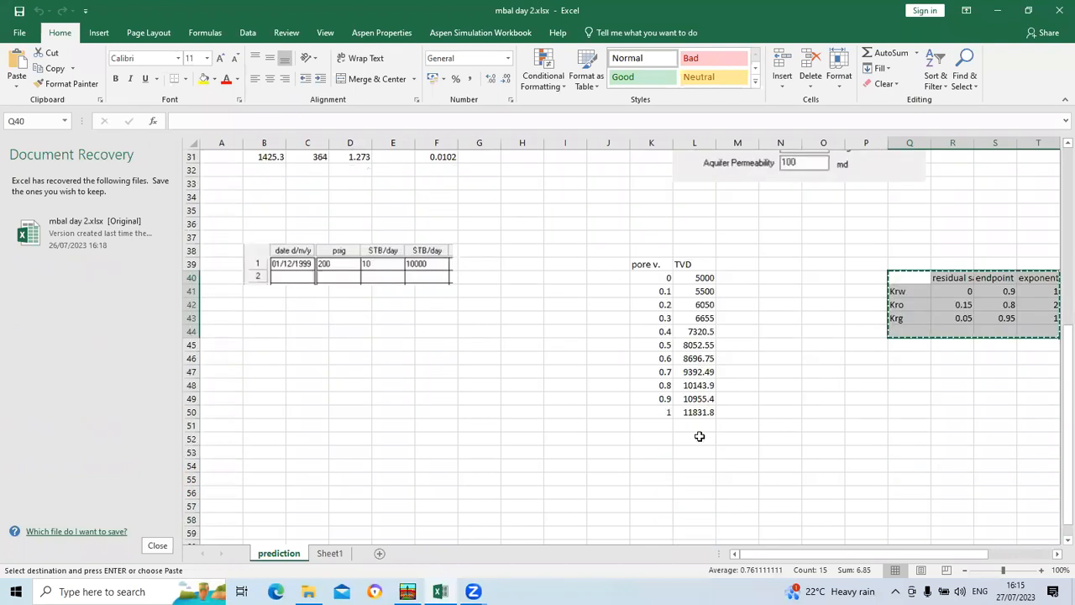
pyautogui.scroll(10, 695, 436)
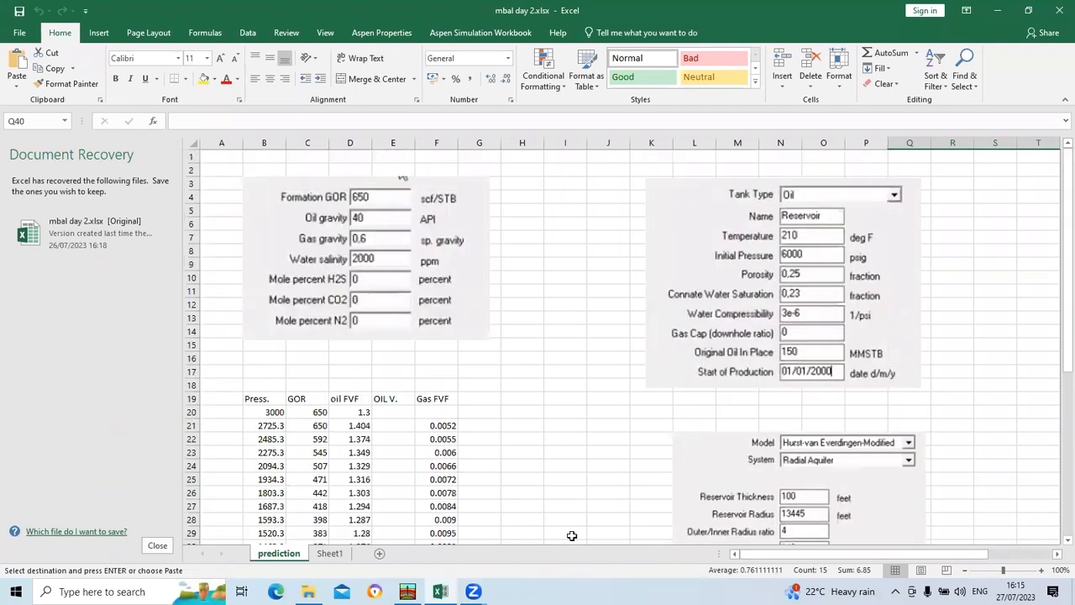
pyautogui.moveTo(783, 559); pyautogui.dragTo(844, 514)
pyautogui.scroll(-4, 742, 440)
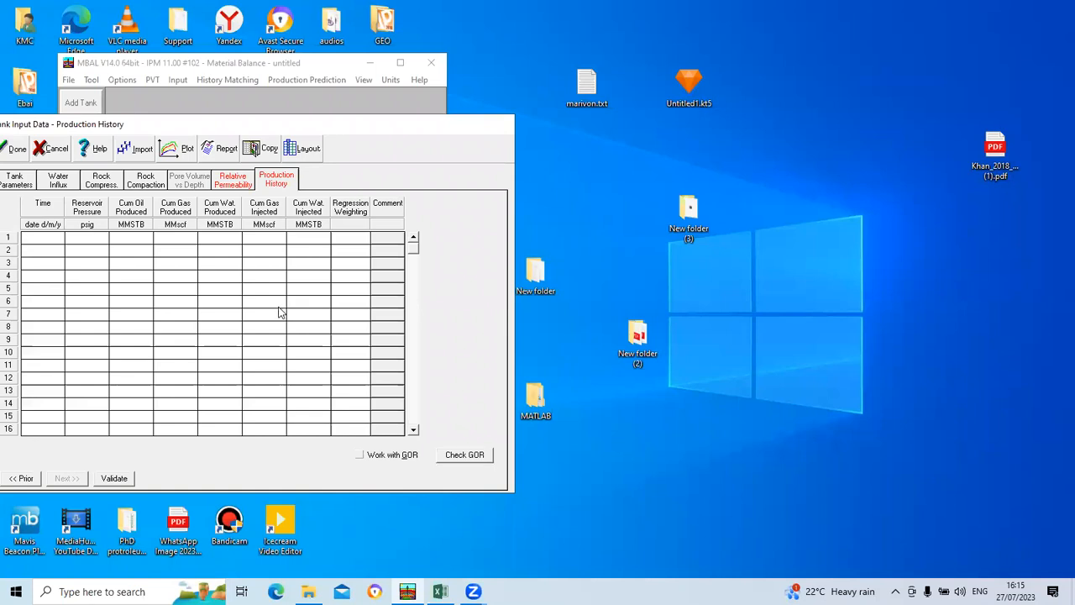
# Step: Return to the tank's relative permeability data and copy only the Krw, Kro and Krg values (R41:T43) from the prediction sheet
pyautogui.click(237, 183)
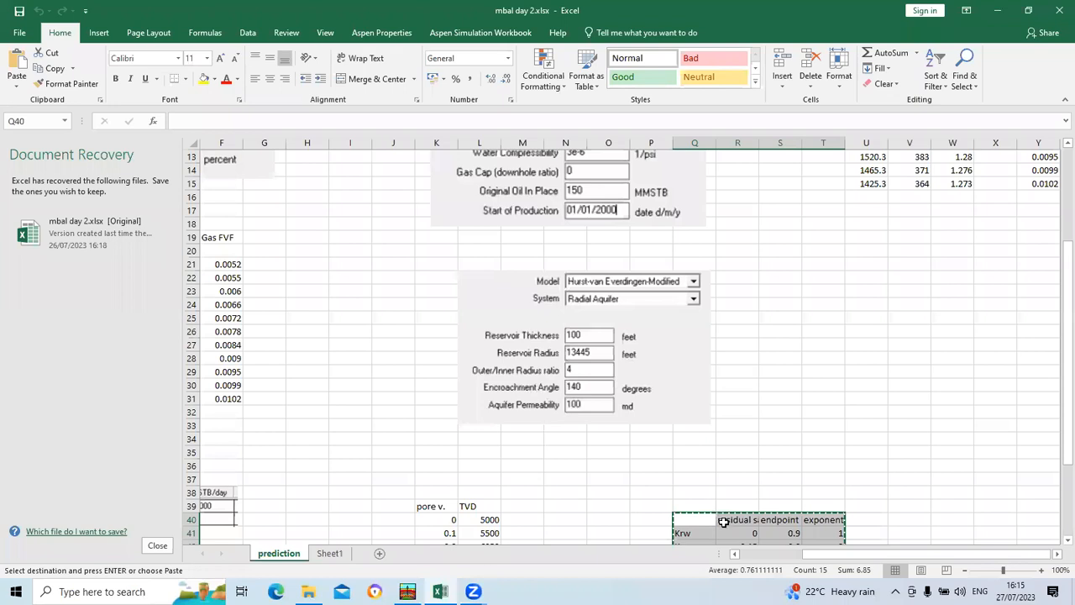
pyautogui.rightClick(721, 524)
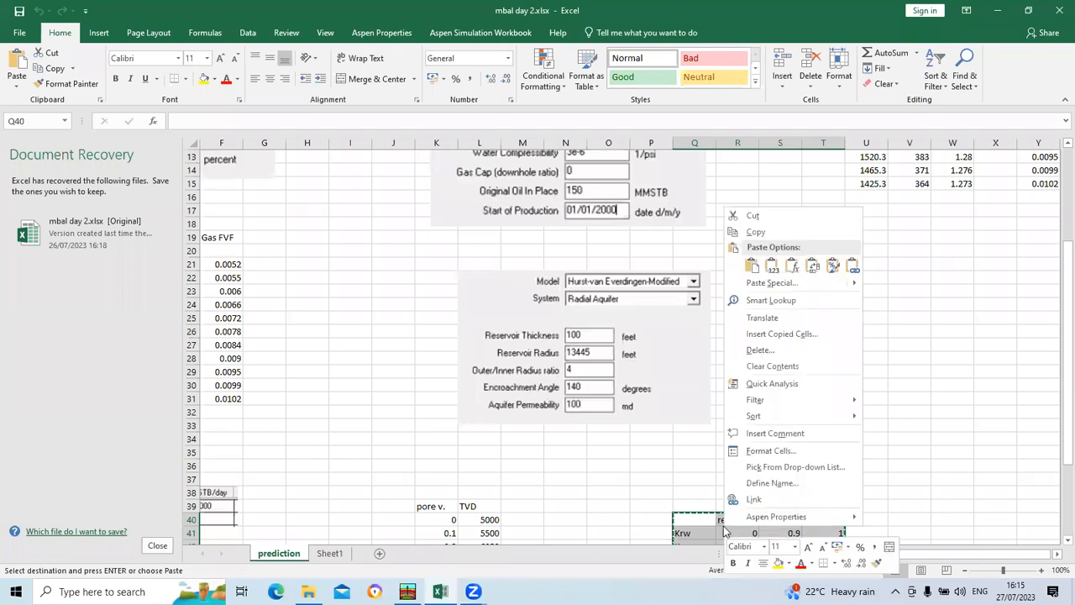
pyautogui.scroll(-2, 634, 484)
pyautogui.click(628, 481)
pyautogui.moveTo(728, 454); pyautogui.dragTo(794, 465)
pyautogui.rightClick(794, 465)
pyautogui.click(805, 190)
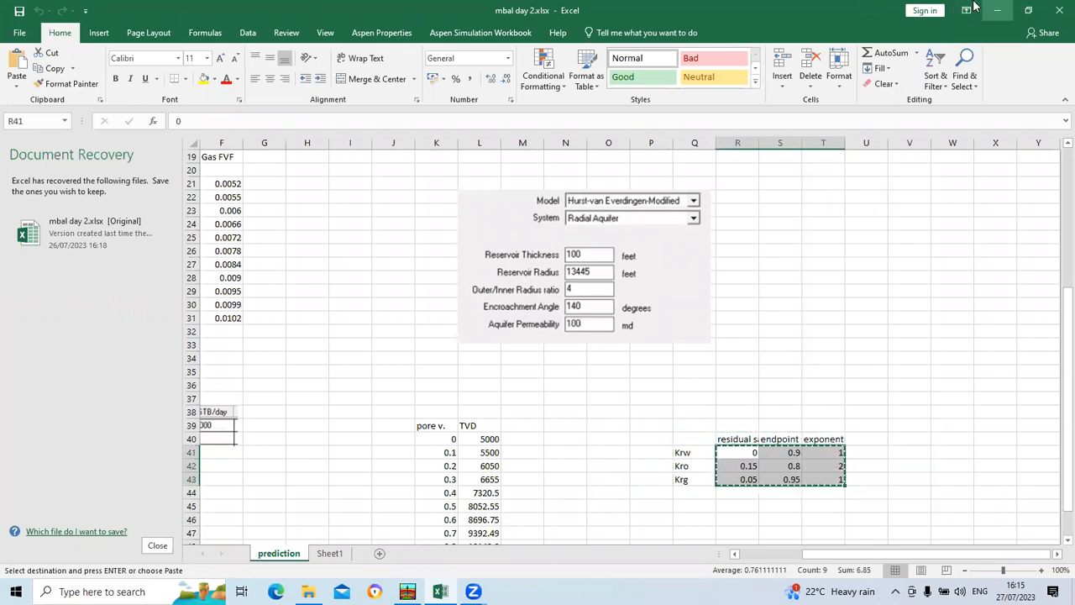
# Step: Paste the copied values into the tank's Corey function table, validate them and continue to production history
pyautogui.click(997, 10)
pyautogui.rightClick(131, 285)
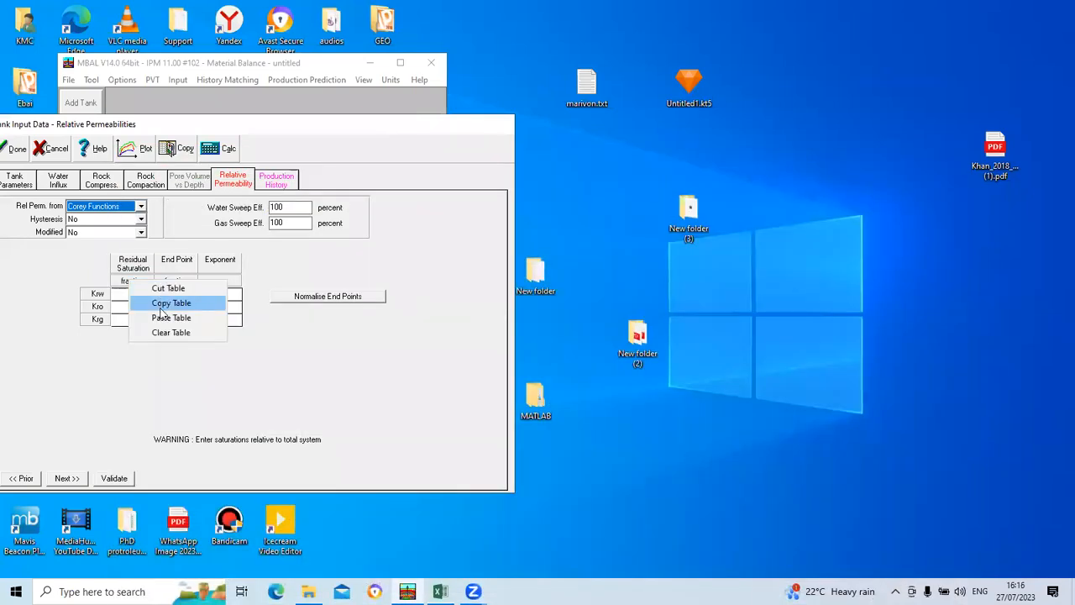
pyautogui.click(164, 318)
pyautogui.click(116, 479)
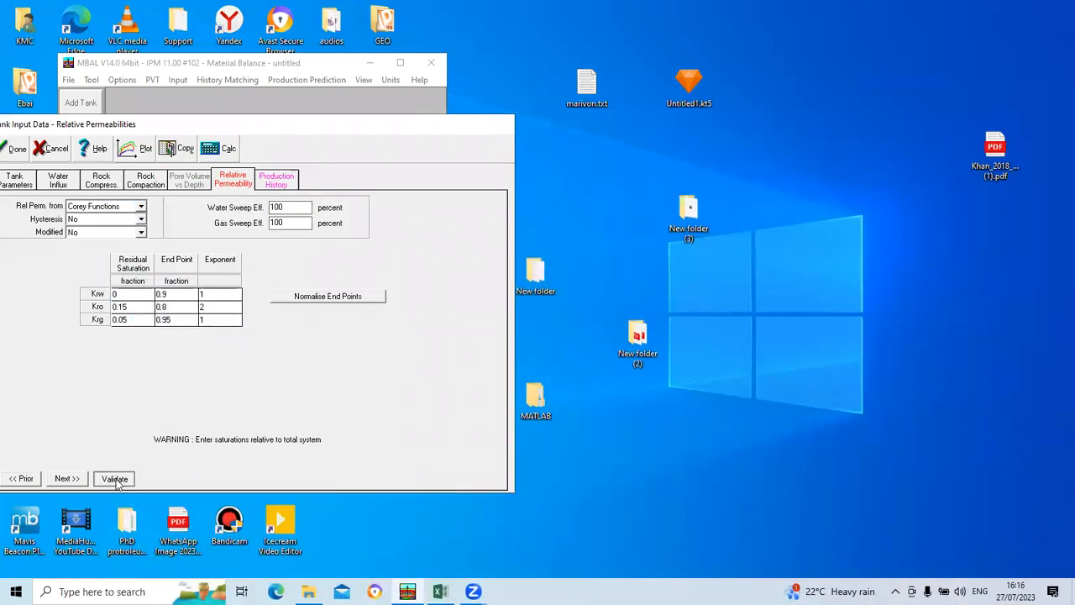
pyautogui.click(80, 481)
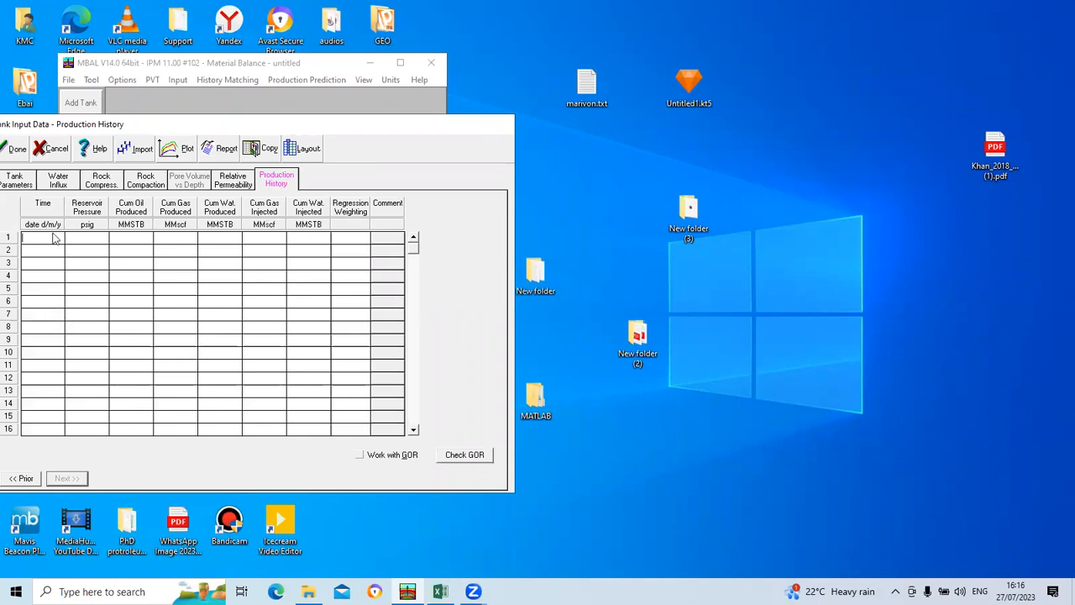
# Step: Finish the tank data, accept copying the connate water saturation to the relative permeability data, and maximize the MBAL window
pyautogui.click(17, 149)
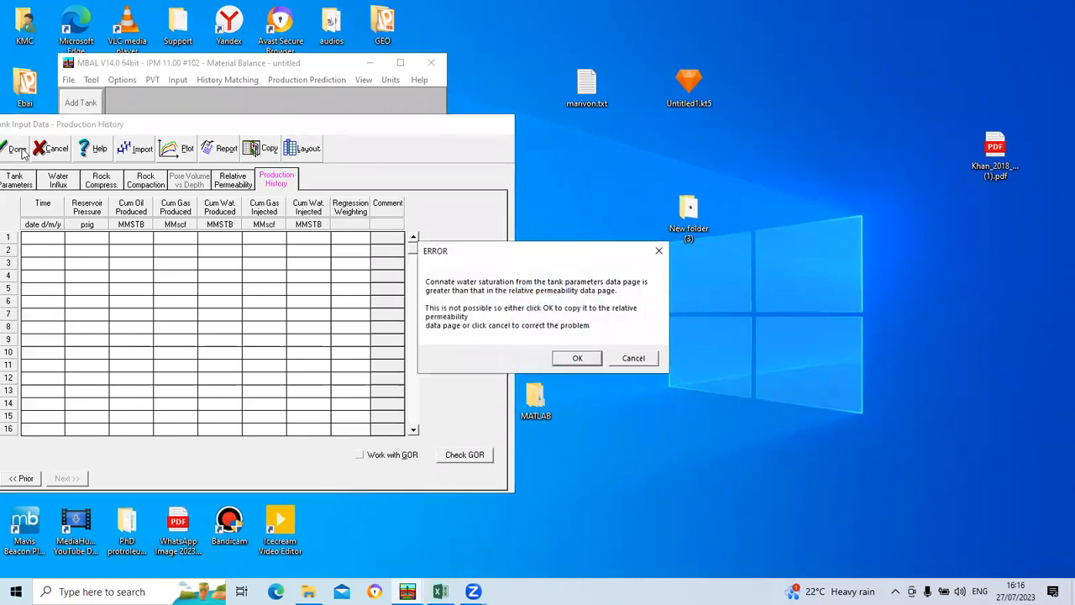
pyautogui.click(576, 357)
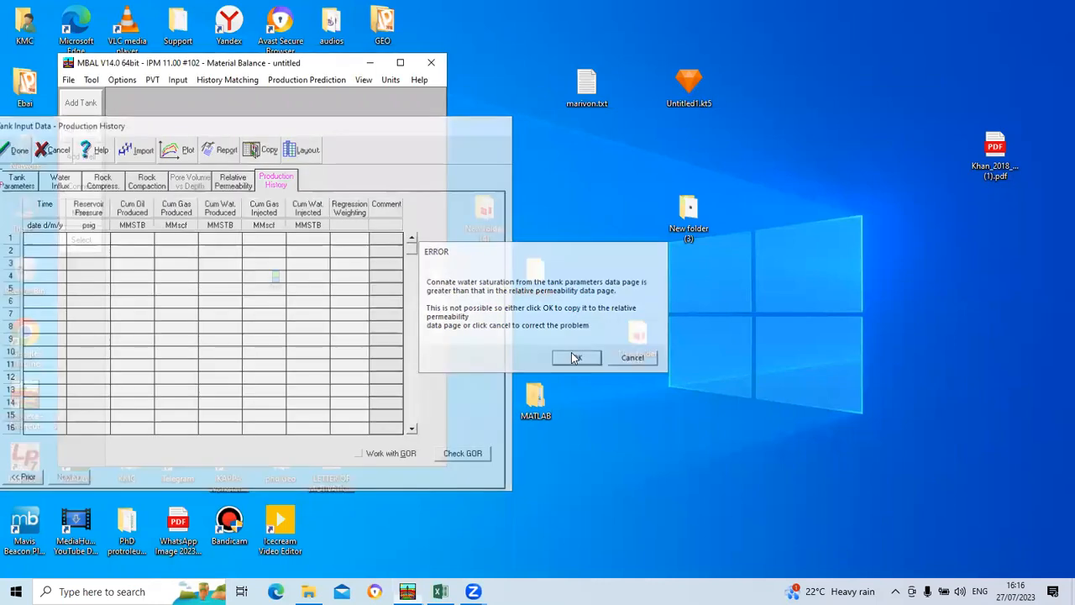
pyautogui.click(398, 65)
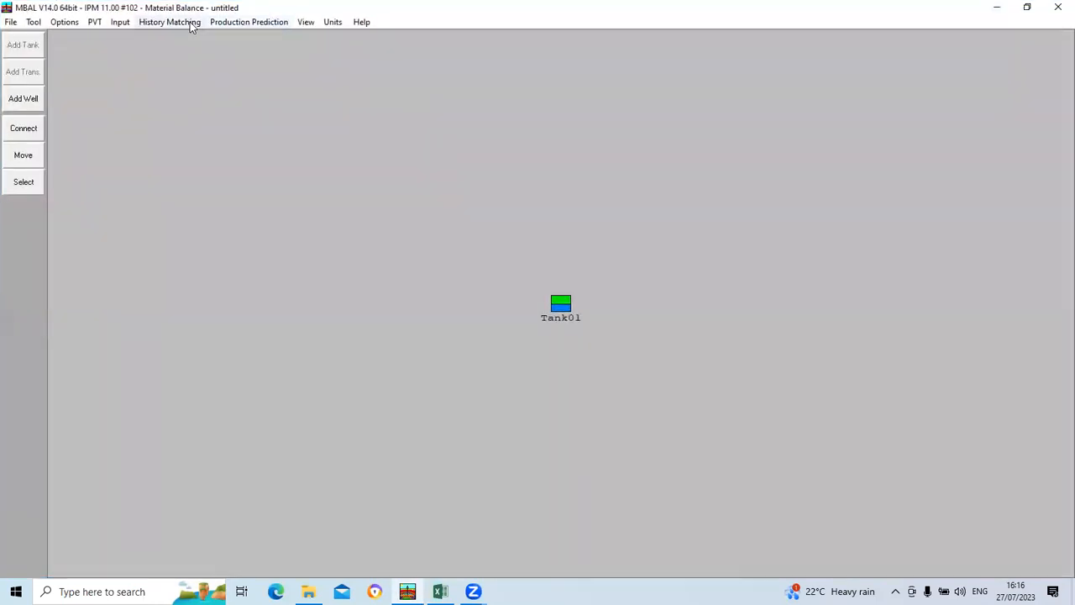
# Step: Set the prediction type to Production Profile Using Well Models and accept the prediction setup
pyautogui.click(188, 23)
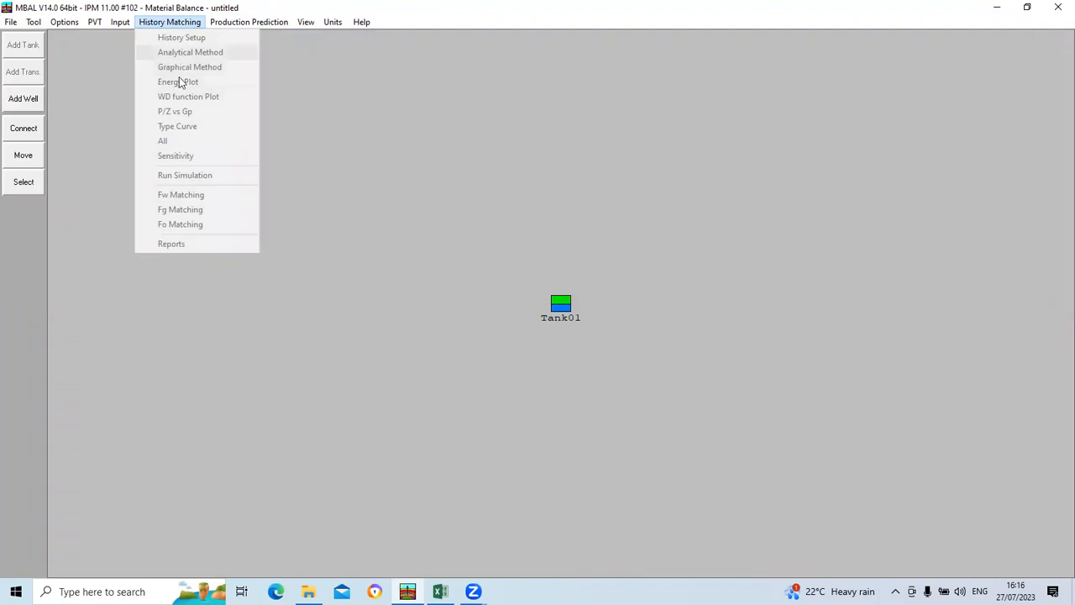
pyautogui.moveTo(223, 23)
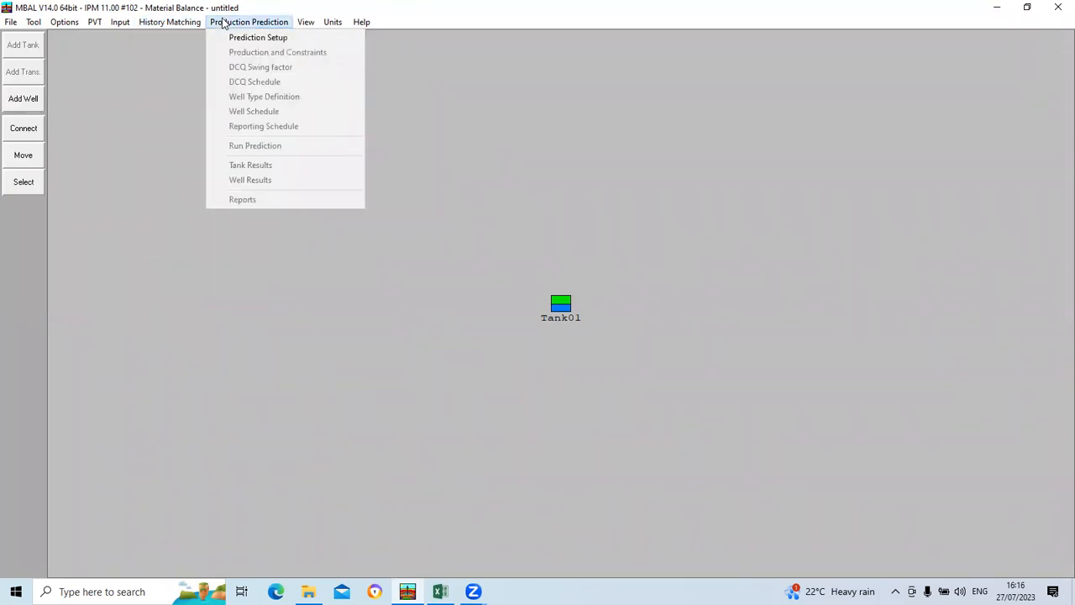
pyautogui.click(260, 39)
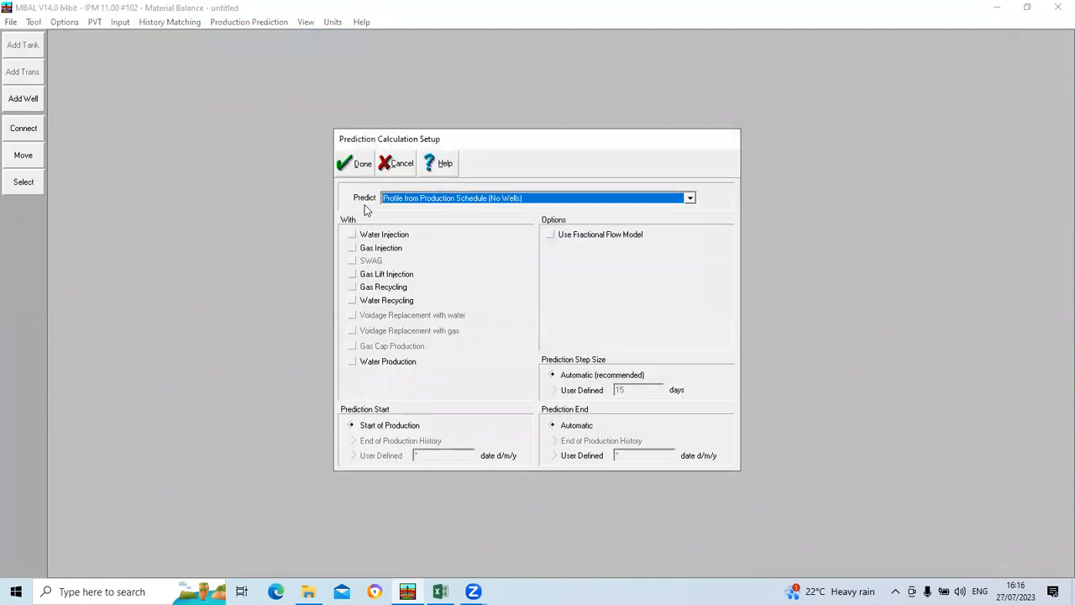
pyautogui.click(689, 199)
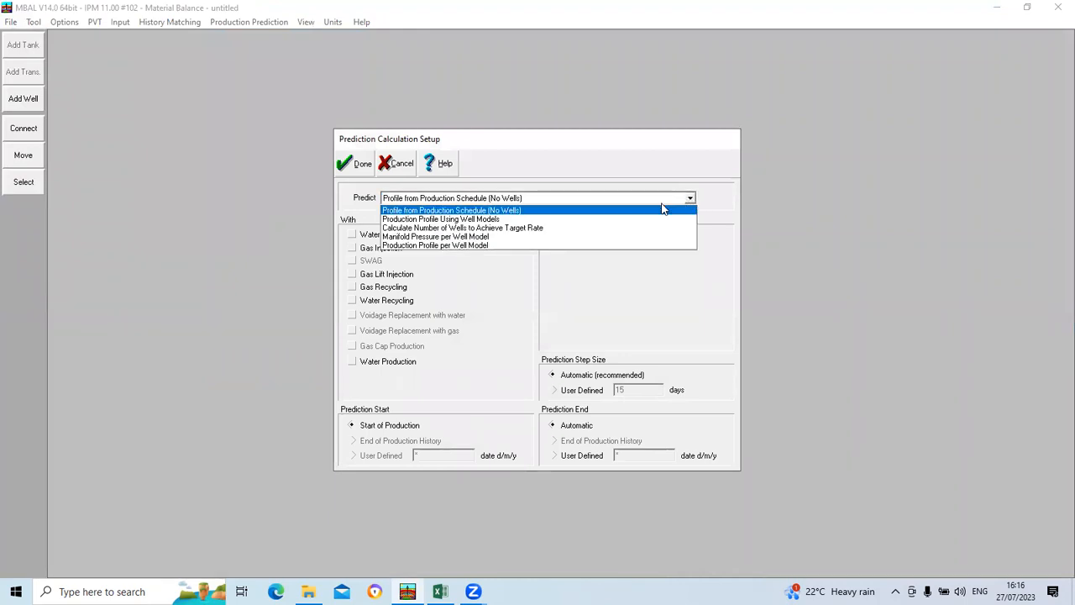
pyautogui.click(577, 219)
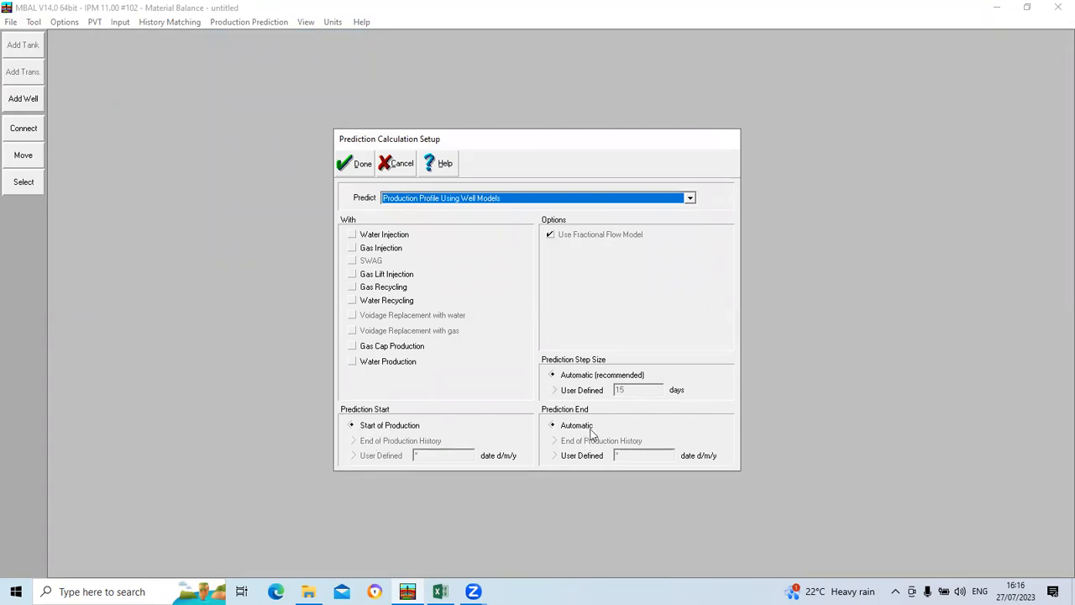
pyautogui.click(358, 163)
# Step: View the prediction's production and constraints table, and close it without entering data
pyautogui.click(246, 23)
pyautogui.click(284, 53)
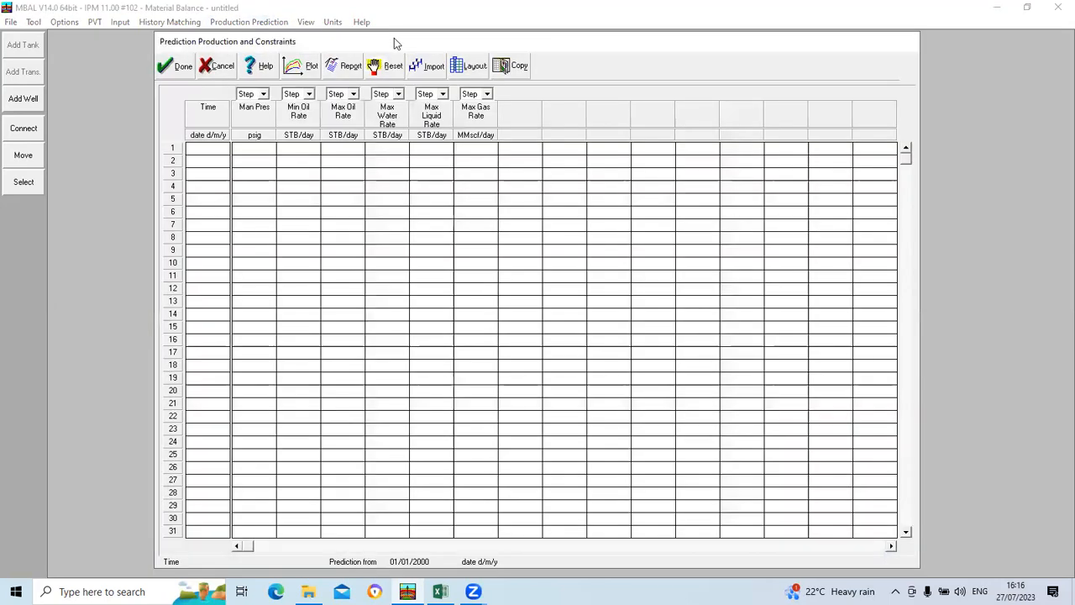
pyautogui.moveTo(394, 39); pyautogui.dragTo(516, 65)
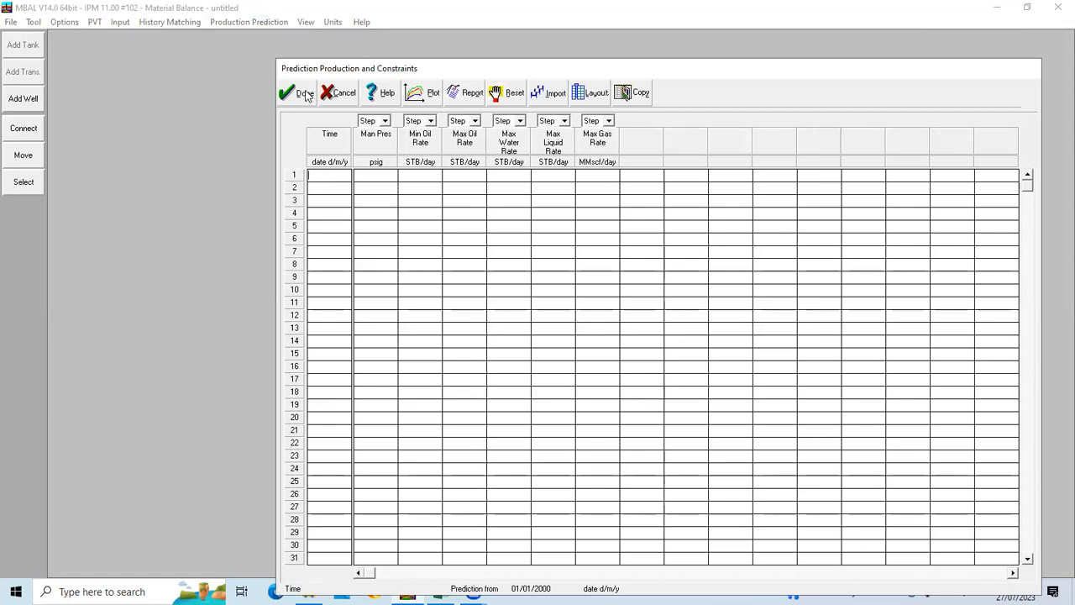
pyautogui.click(303, 92)
# Step: Set the tank's start of production to 01/01/2023 and accept the tank data
pyautogui.click(120, 22)
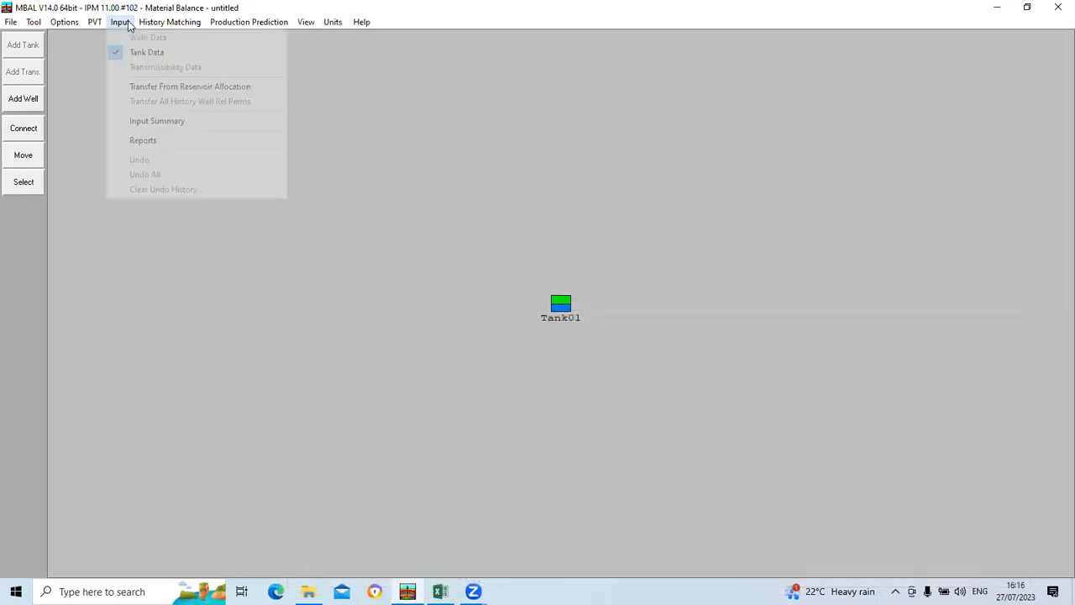
pyautogui.moveTo(137, 24)
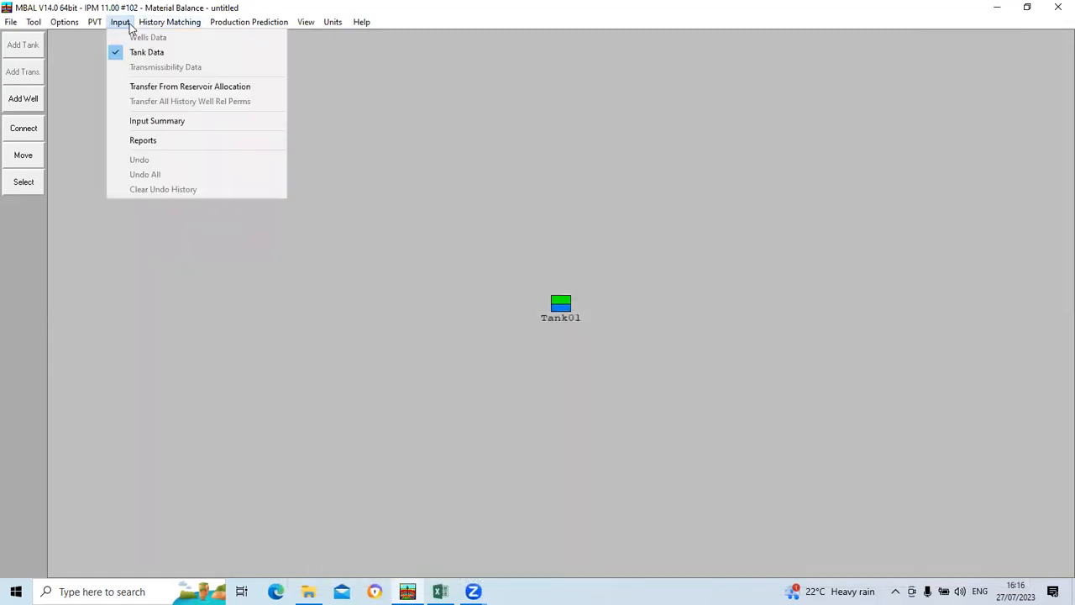
pyautogui.click(142, 52)
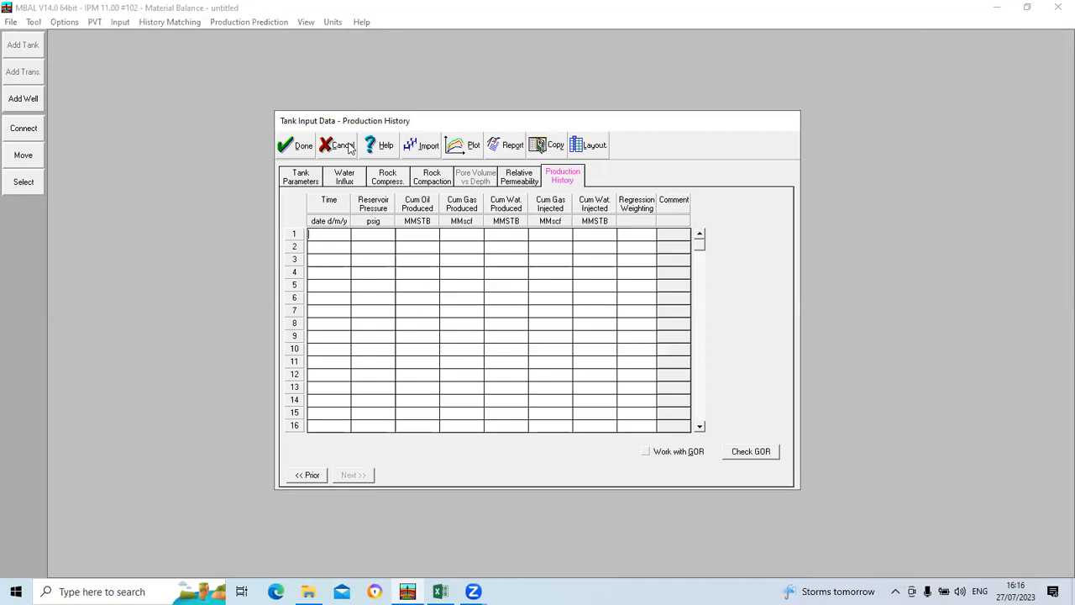
pyautogui.click(309, 183)
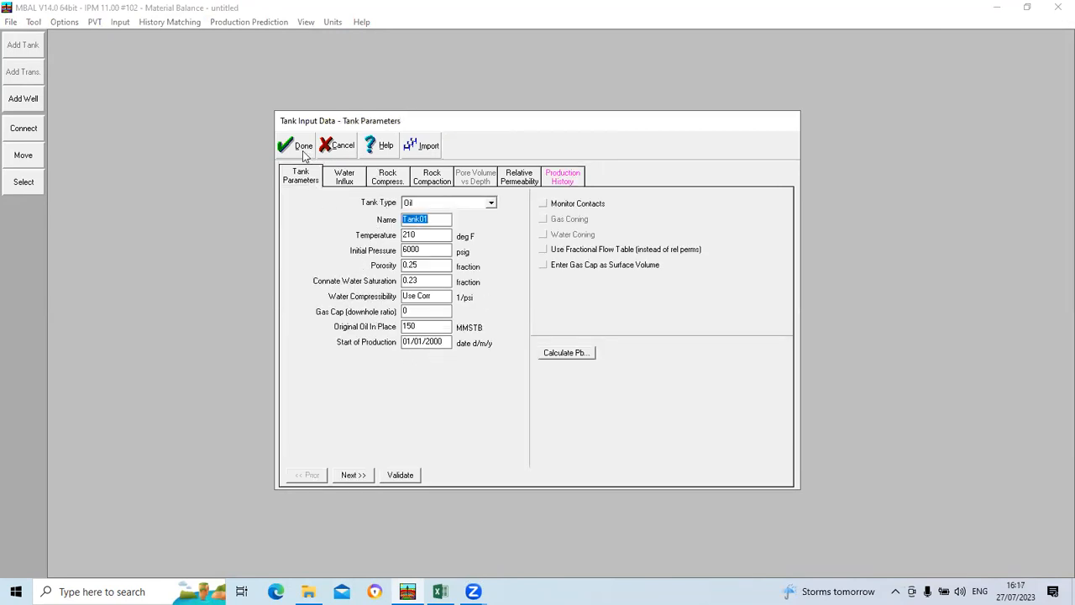
pyautogui.click(300, 147)
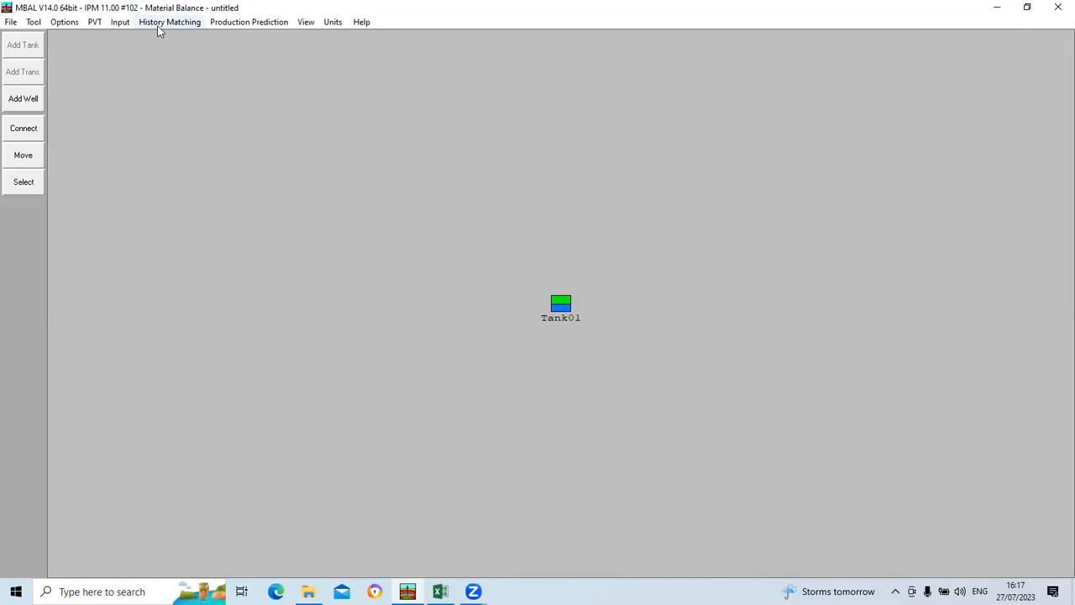
pyautogui.click(120, 22)
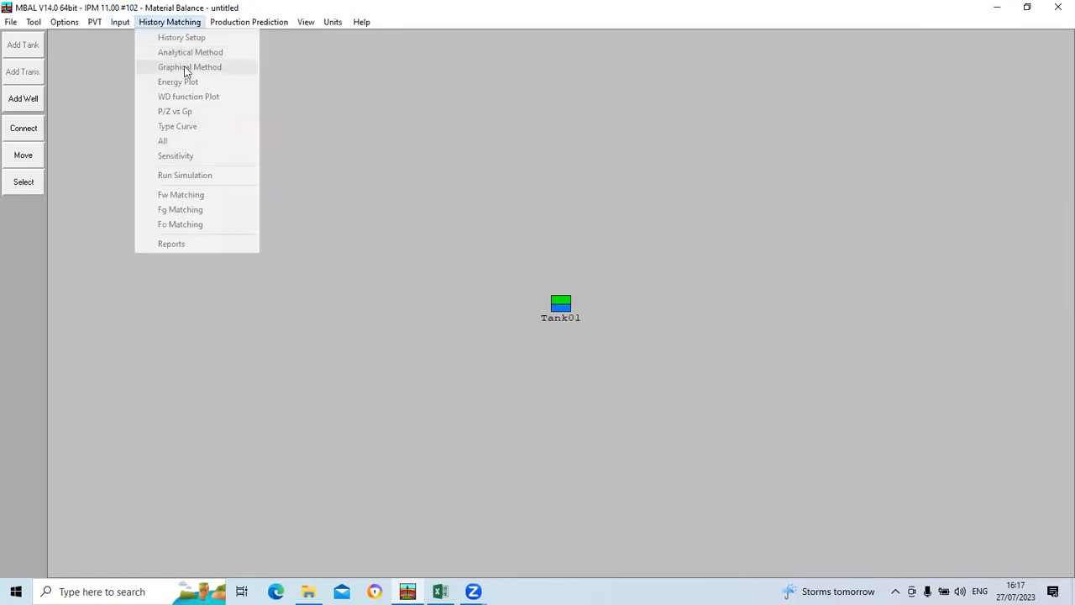
pyautogui.click(144, 52)
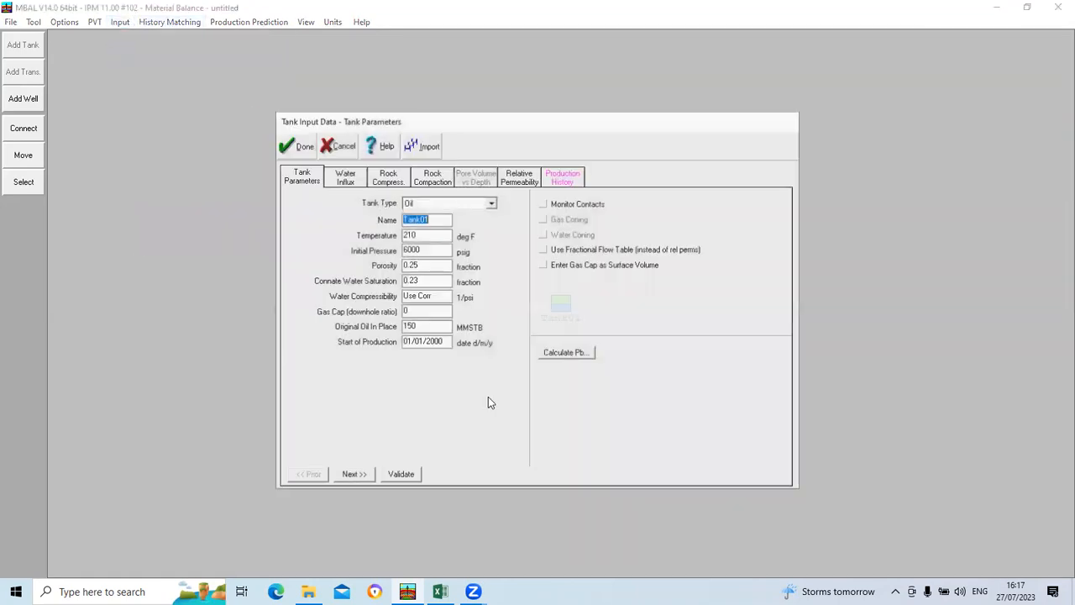
pyautogui.click(445, 344)
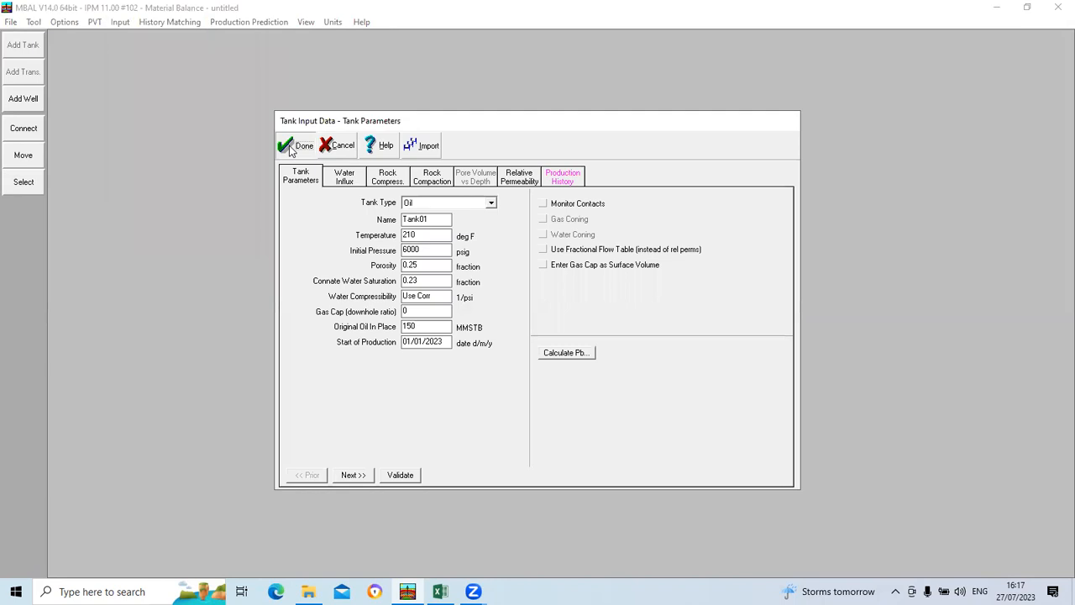
pyautogui.click(290, 145)
# Step: Enter a first prediction constraint row with time 01/01/2023 and manifold pressure 200 psig, and accept the table
pyautogui.click(225, 25)
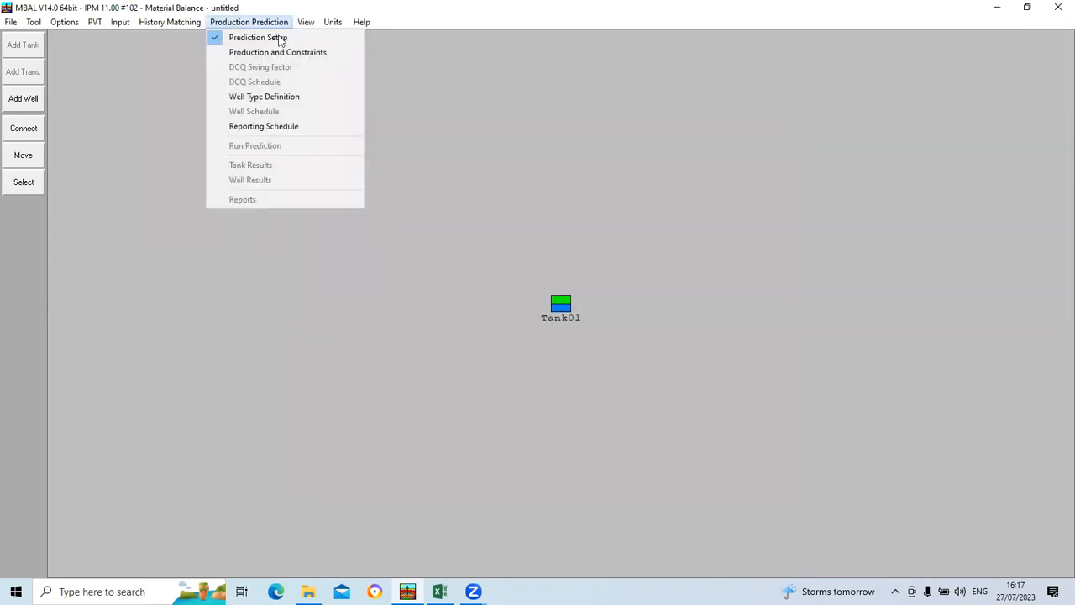
pyautogui.click(294, 51)
pyautogui.click(235, 23)
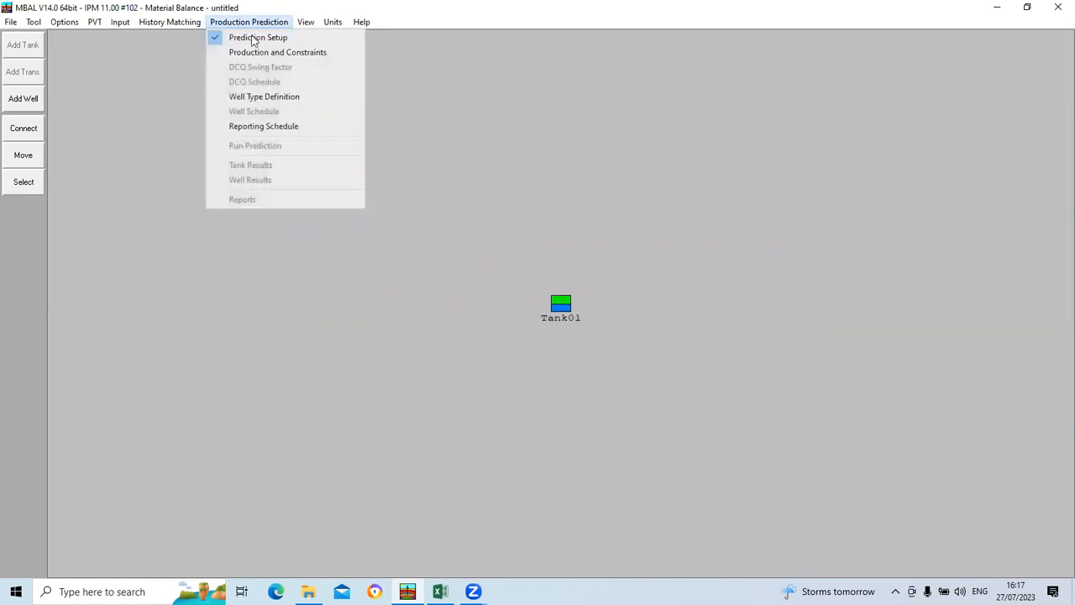
pyautogui.click(286, 52)
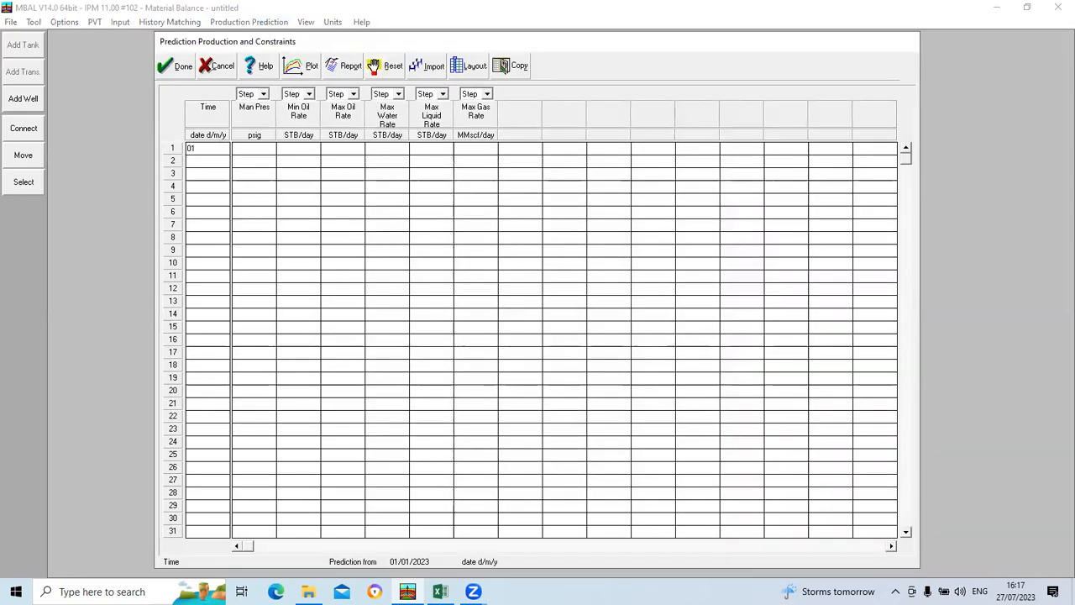
pyautogui.write('/01/2023')
pyautogui.click(261, 151)
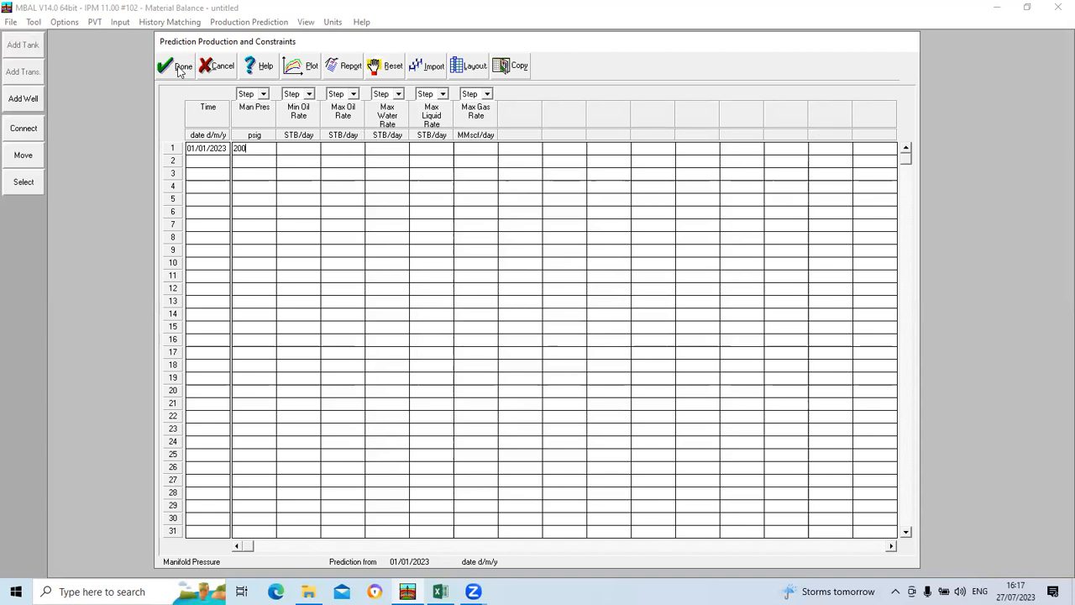
pyautogui.click(178, 67)
pyautogui.click(248, 23)
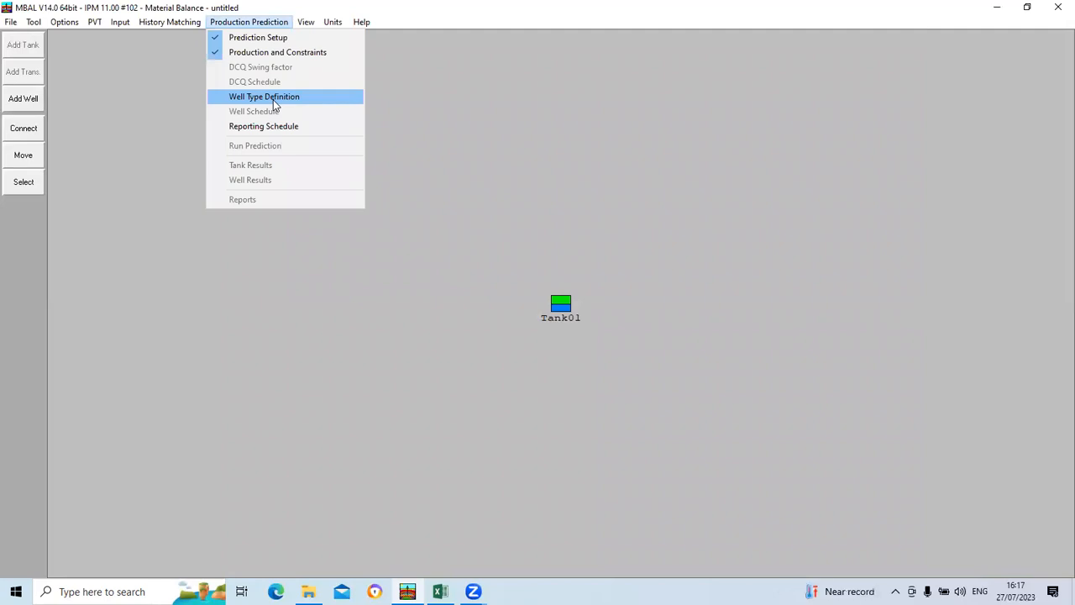
pyautogui.click(274, 99)
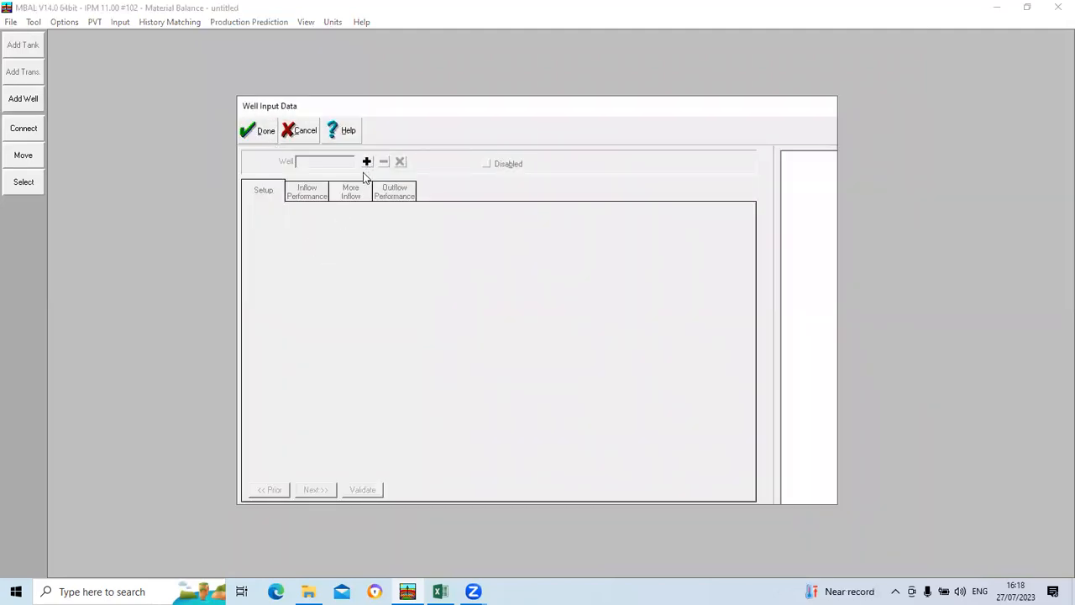
pyautogui.click(264, 134)
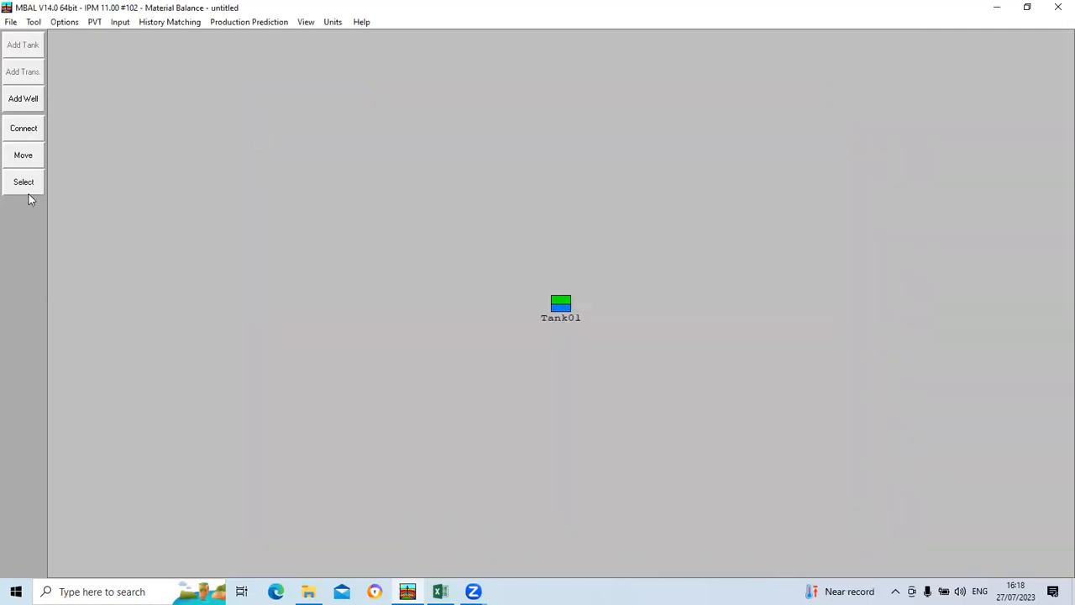
pyautogui.click(20, 99)
pyautogui.click(33, 102)
# Step: Add a prediction well in the well type definition, keeping Oil Producer as its well type
pyautogui.click(229, 23)
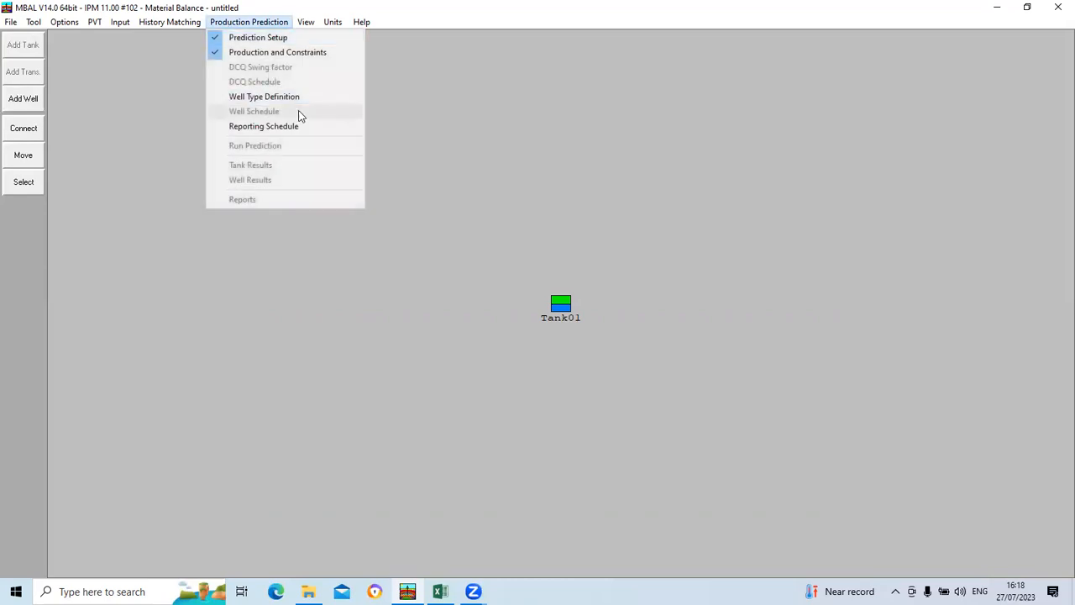
pyautogui.click(282, 97)
pyautogui.click(367, 161)
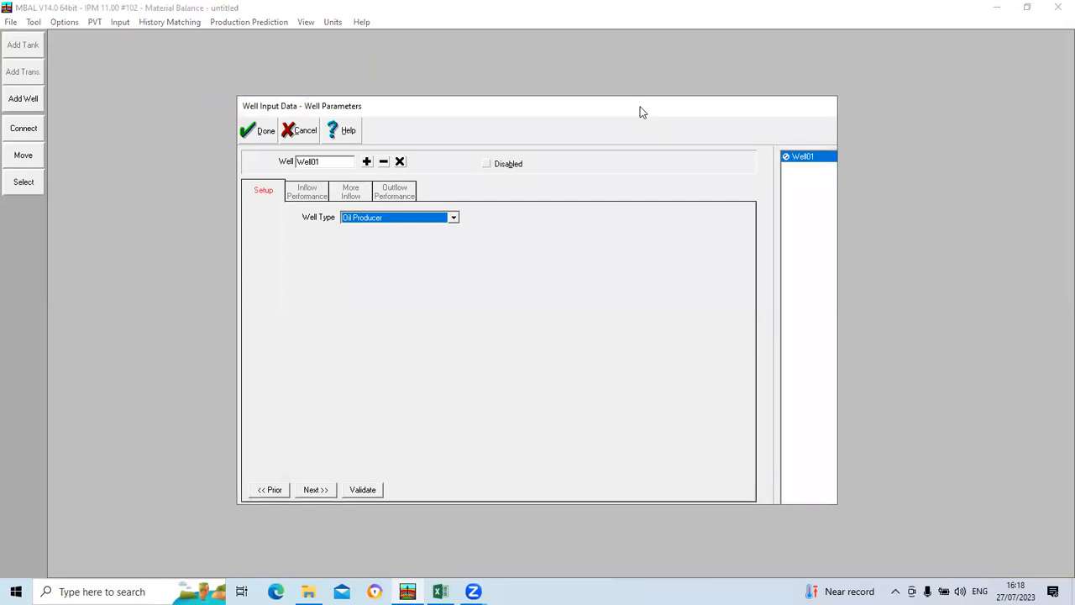
pyautogui.moveTo(639, 112); pyautogui.dragTo(645, 122)
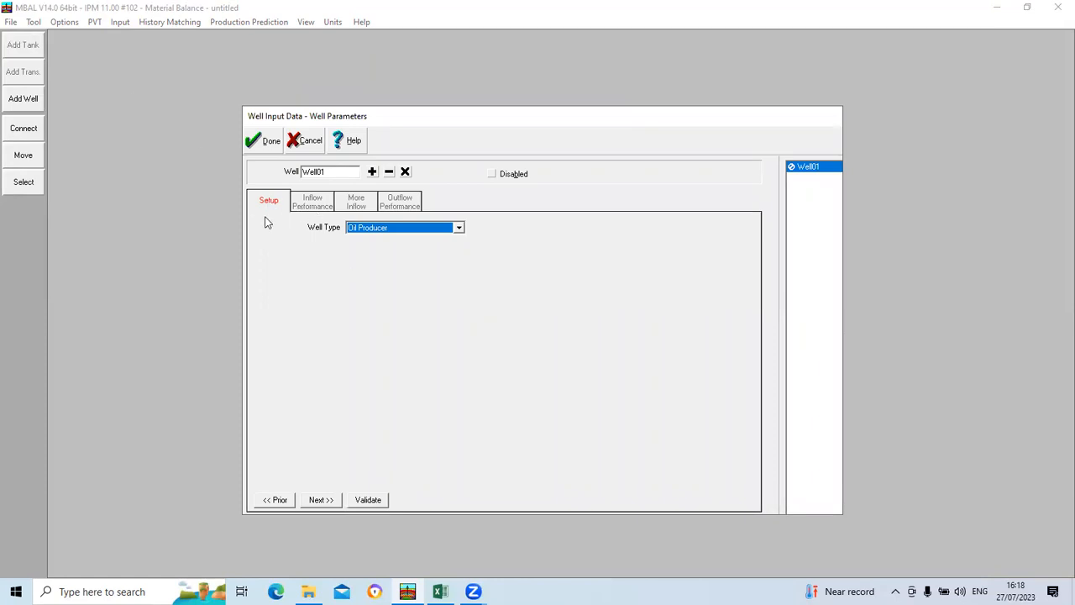
pyautogui.click(458, 228)
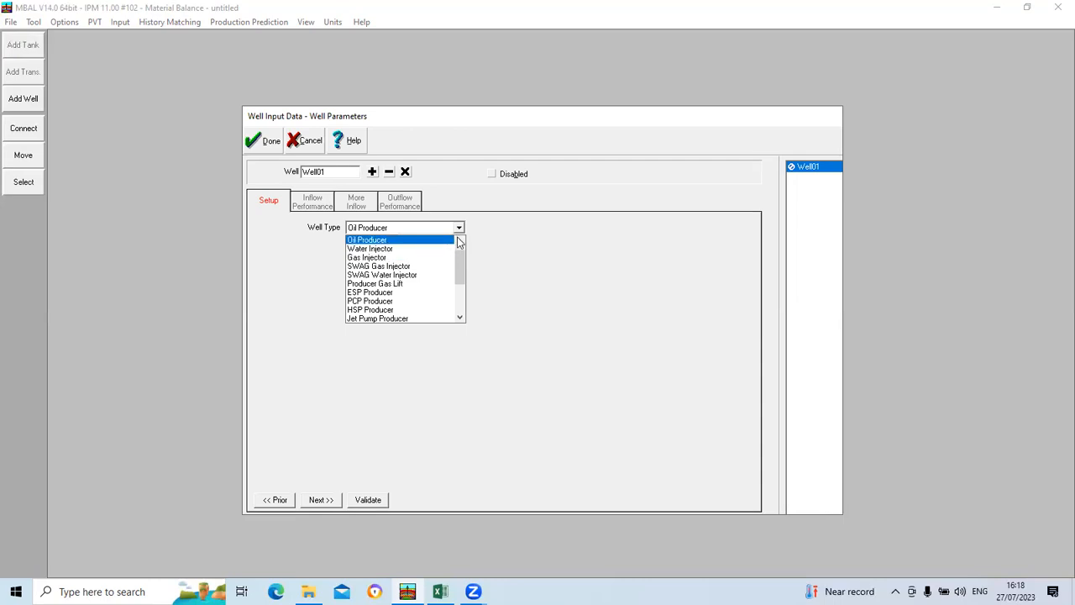
pyautogui.click(492, 252)
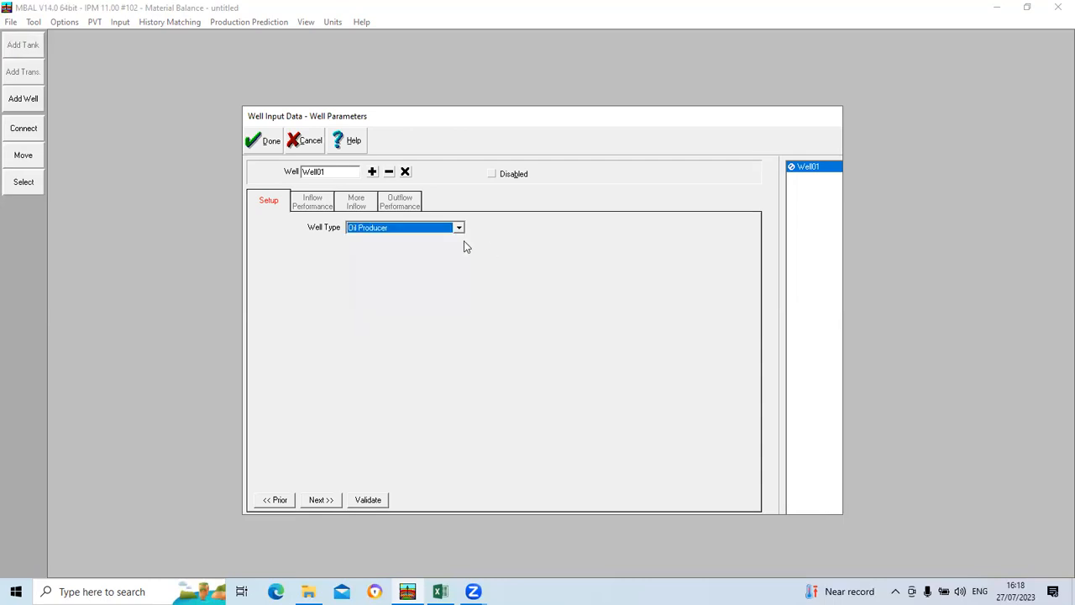
# Step: Set the well's inflow productivity index to 1.24 STB/day/psi and validate the inflow data
pyautogui.click(325, 502)
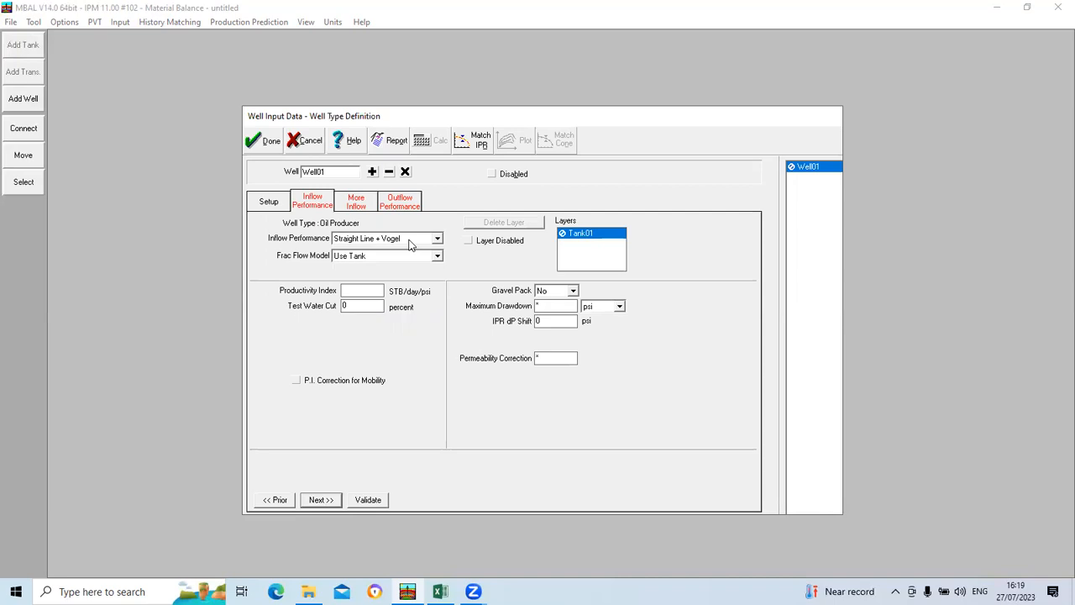
pyautogui.click(365, 292)
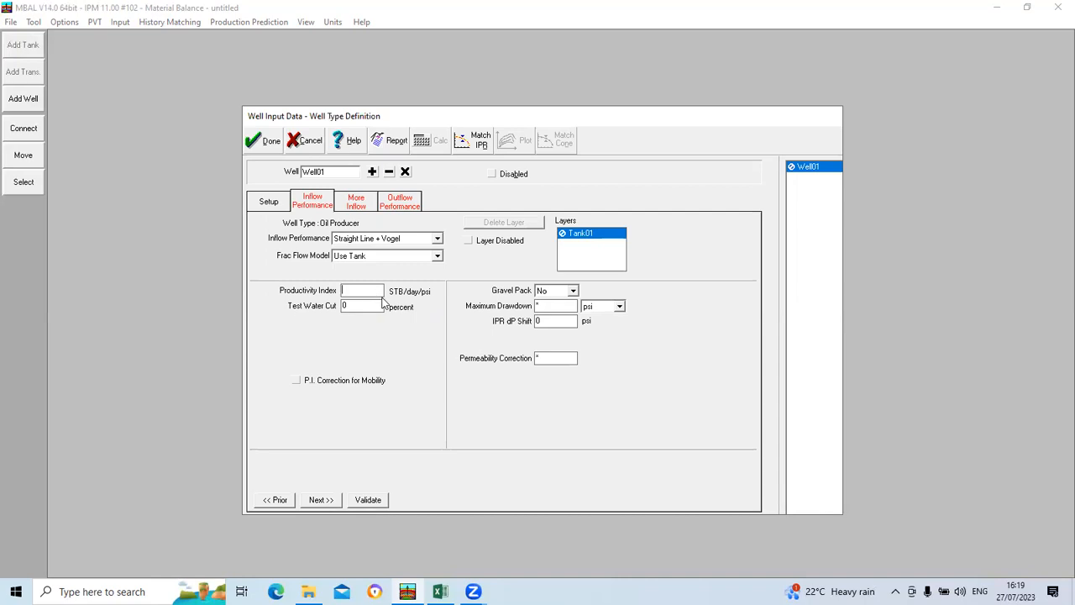
pyautogui.write('1.24')
pyautogui.click(367, 500)
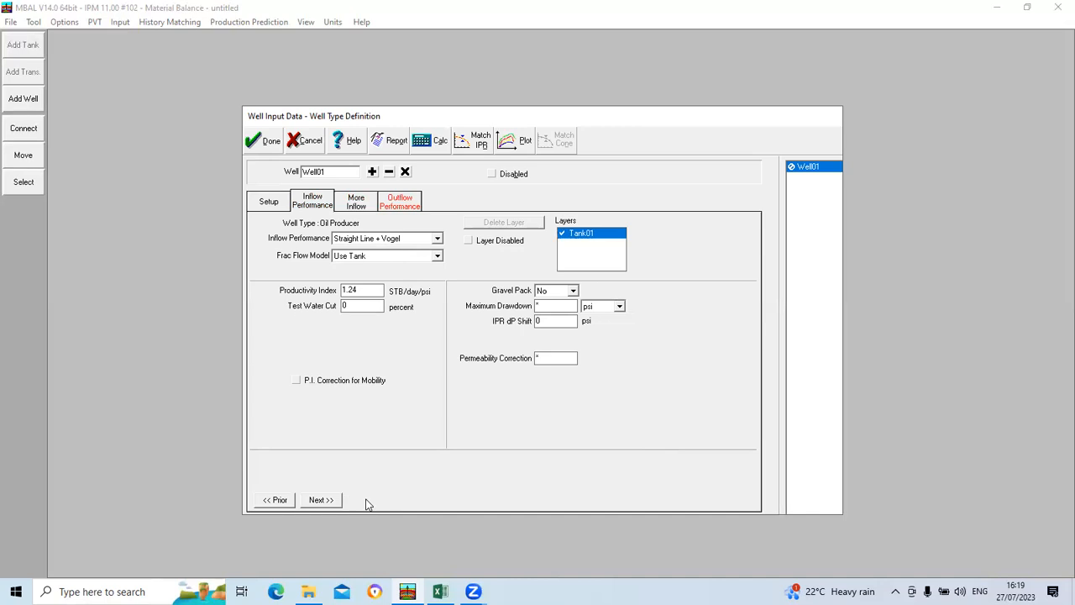
# Step: Plot the well's IPR curve, examine it and close the plot
pyautogui.click(510, 142)
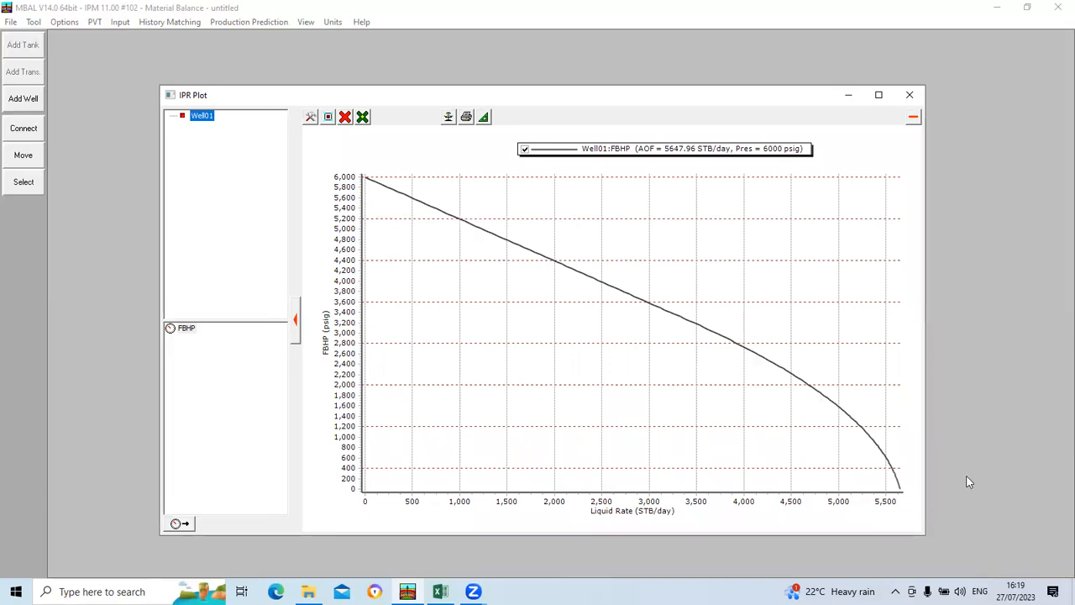
pyautogui.moveTo(364, 191)
pyautogui.click(910, 98)
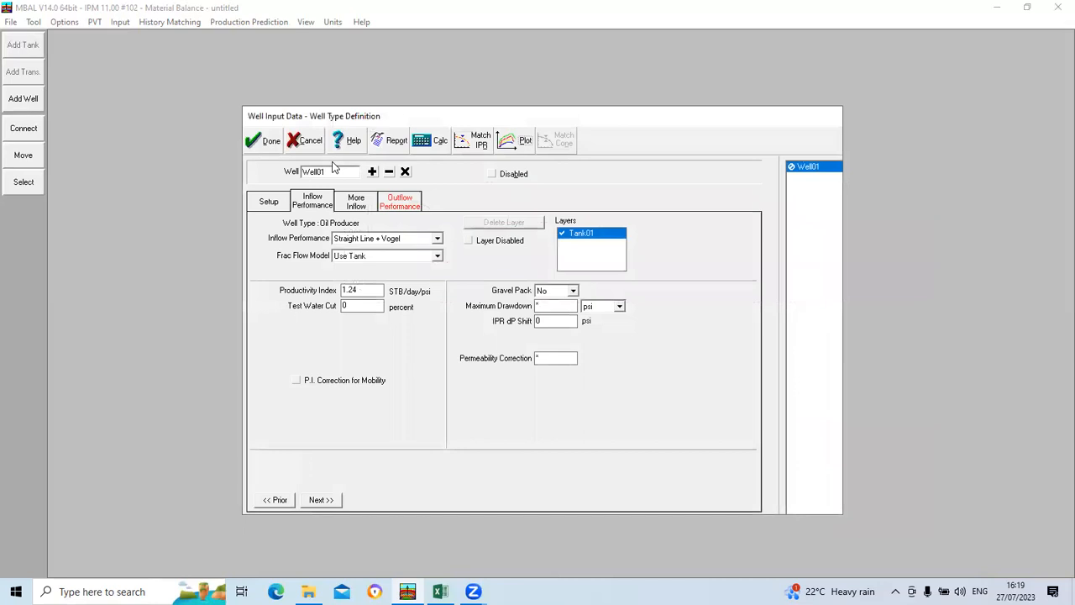
# Step: Calculate a well performance test at tank pressure 2500 psig, manifold pressure 300 psig, water cut 0 percent and GOR 400 scf/STB
pyautogui.click(430, 141)
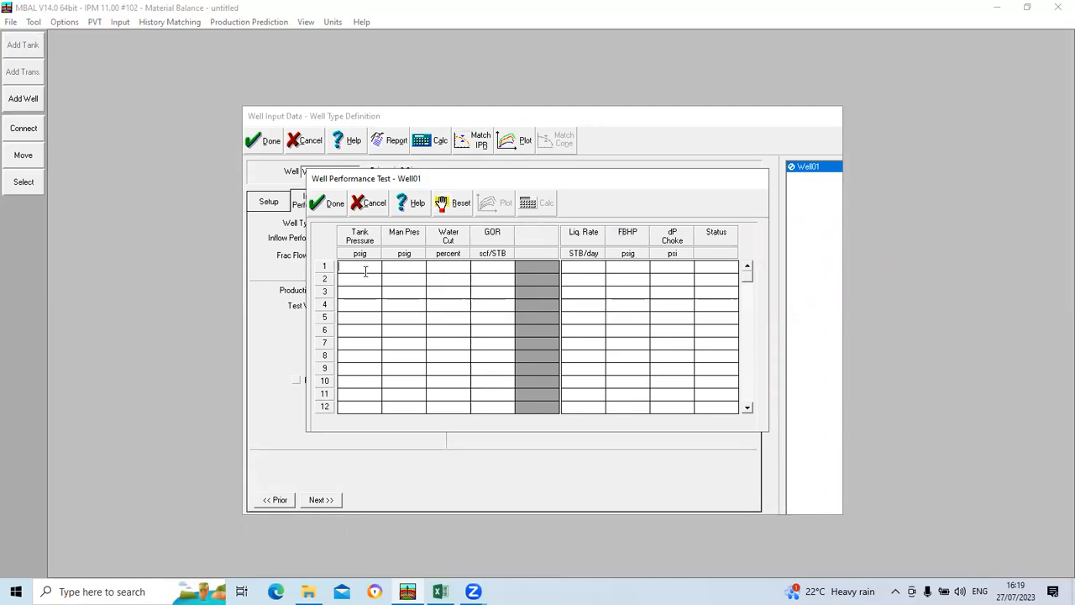
pyautogui.write('2500')
pyautogui.click(407, 271)
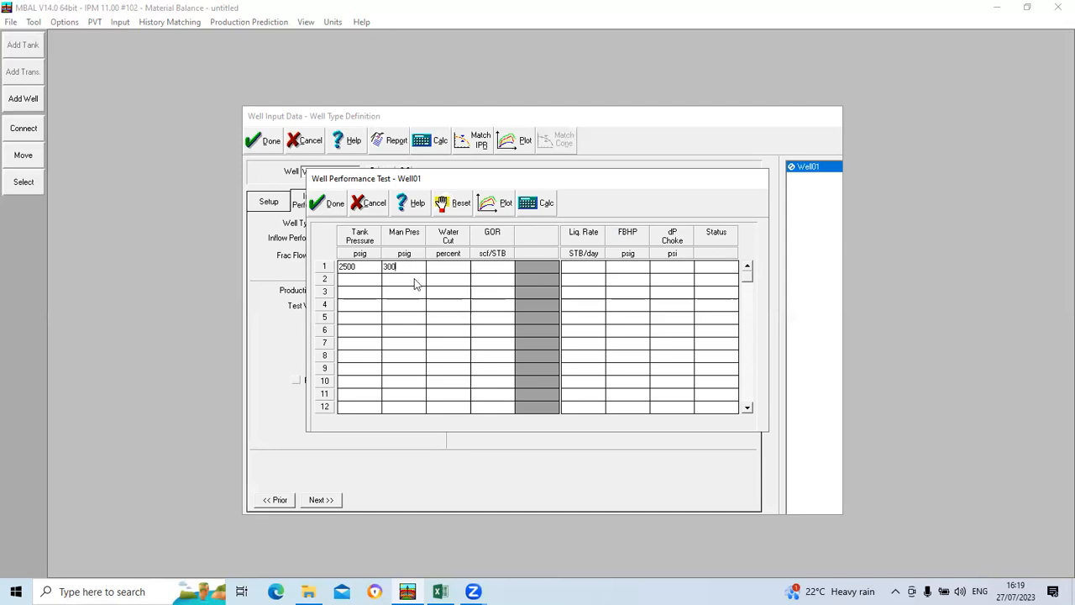
pyautogui.click(453, 268)
pyautogui.write('0')
pyautogui.click(501, 269)
pyautogui.write('400')
pyautogui.click(530, 202)
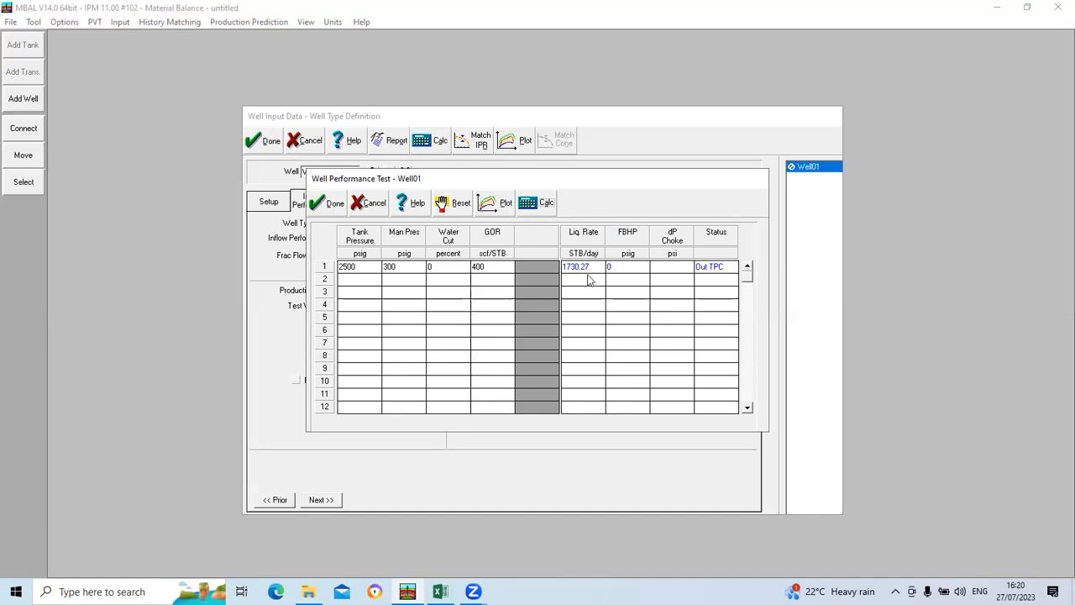
# Step: Plot the well performance test curves, close the plot and accept the test
pyautogui.click(487, 203)
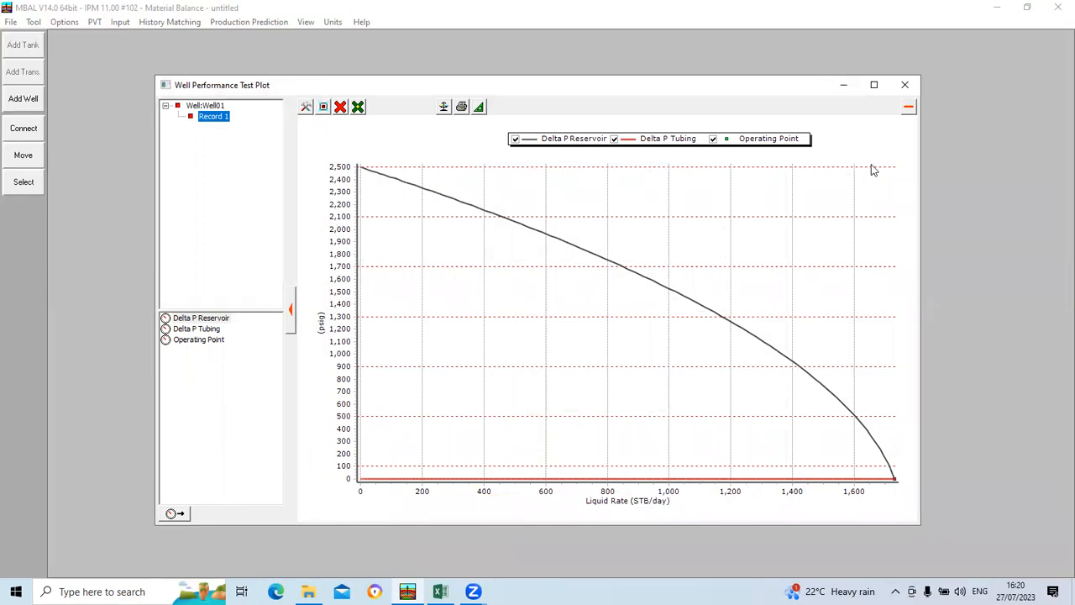
pyautogui.click(904, 85)
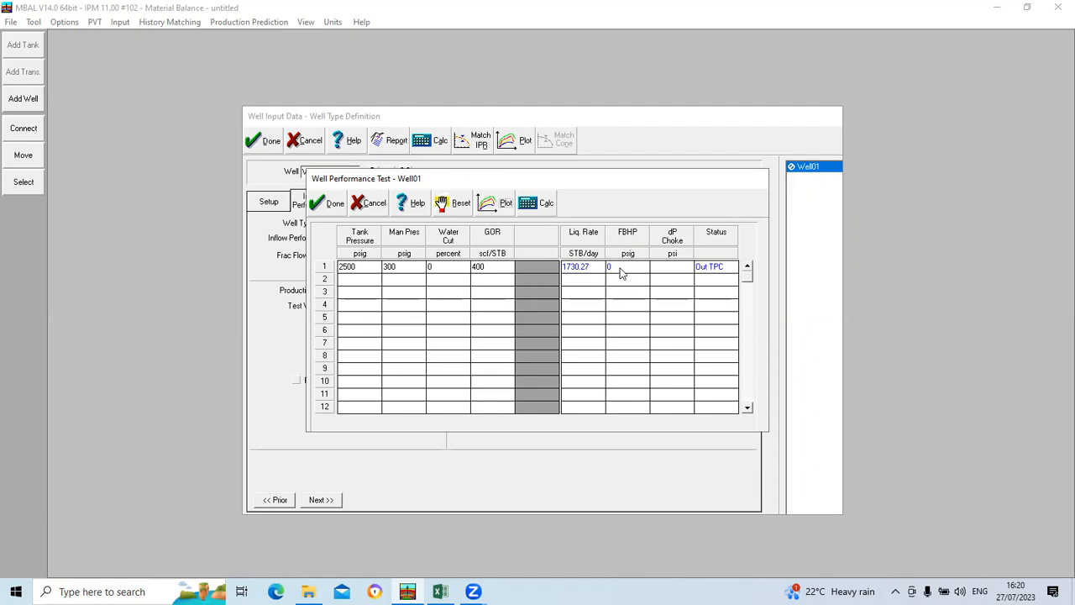
pyautogui.click(332, 205)
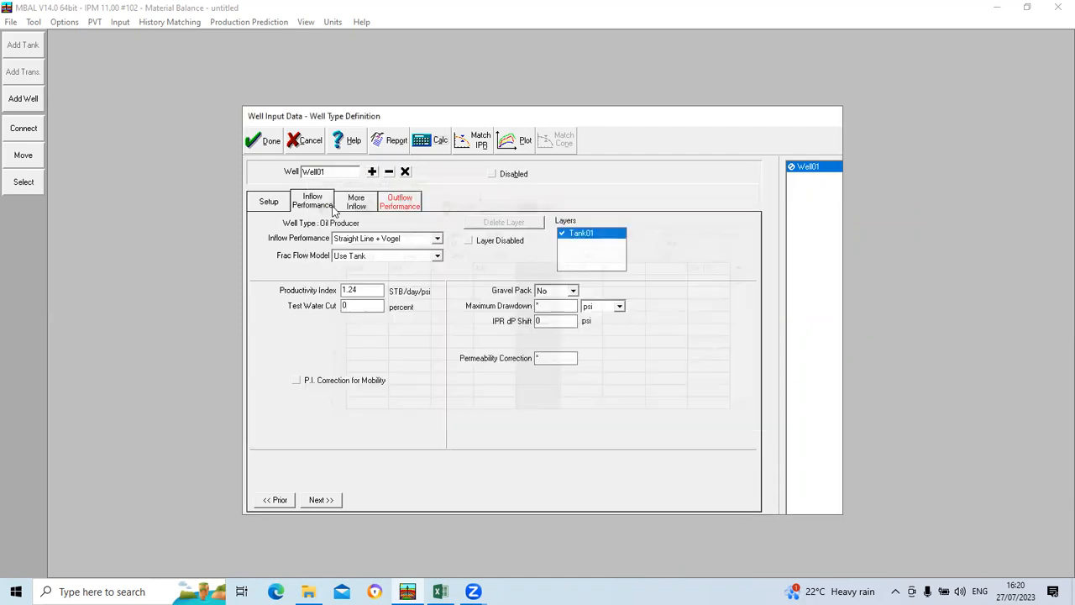
# Step: Go to the well's outflow performance settings and examine the tubing performance curves table
pyautogui.click(326, 500)
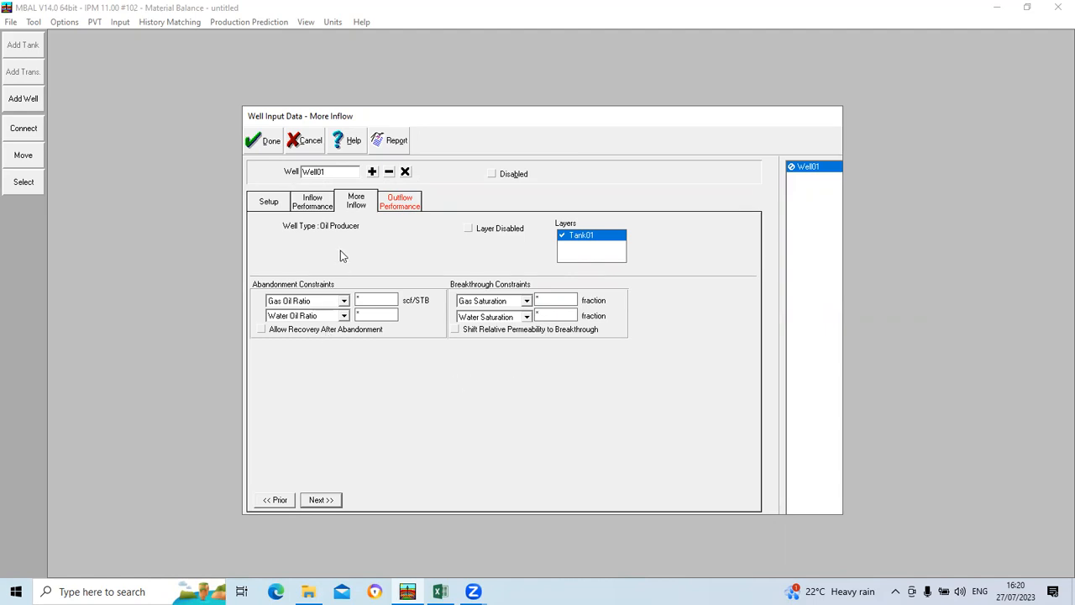
pyautogui.click(311, 502)
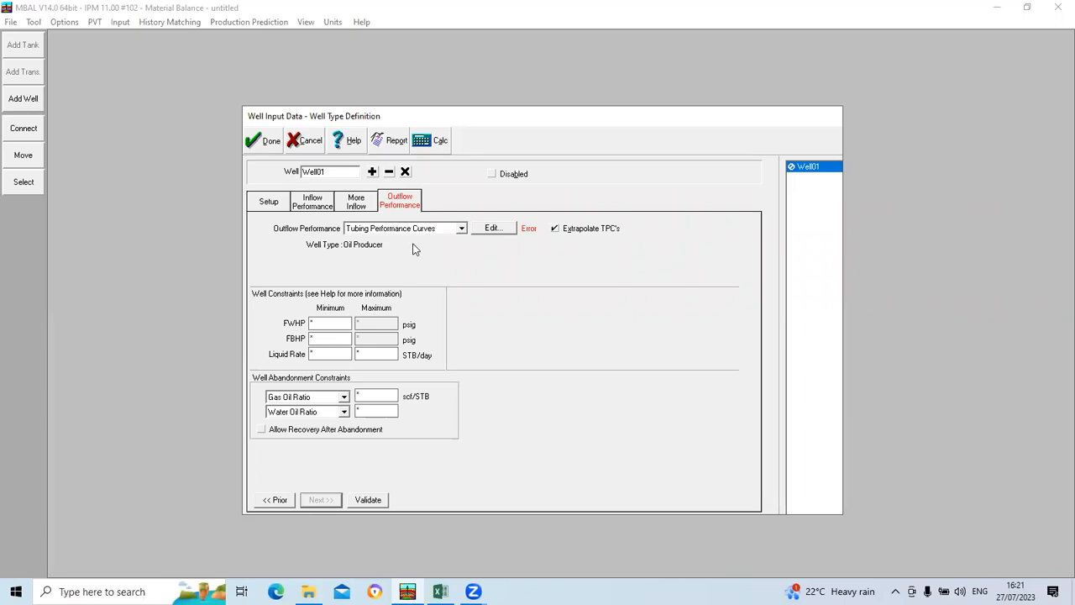
pyautogui.click(492, 229)
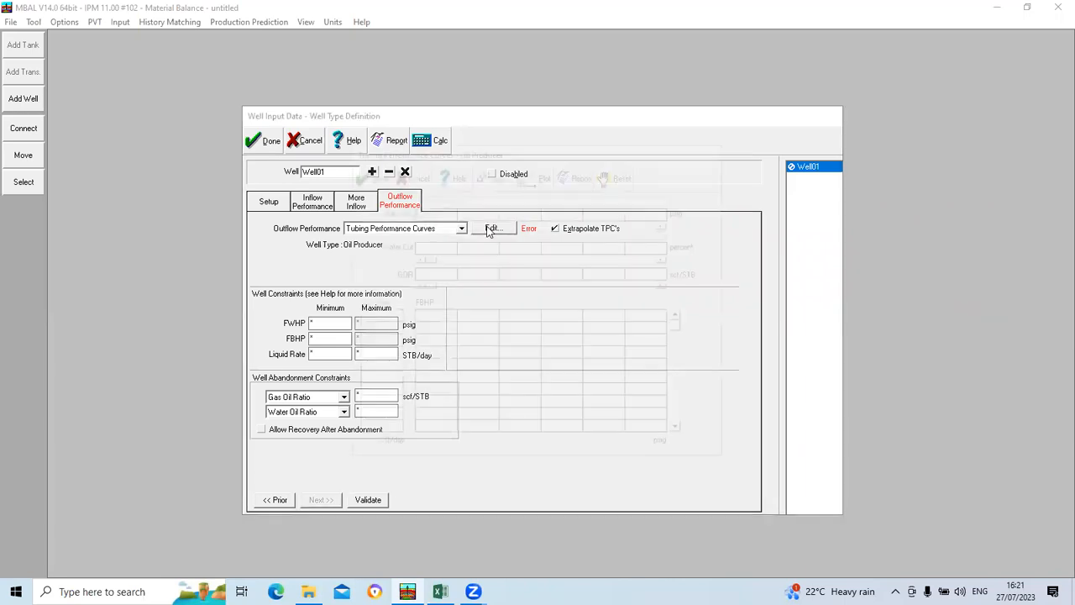
pyautogui.click(404, 174)
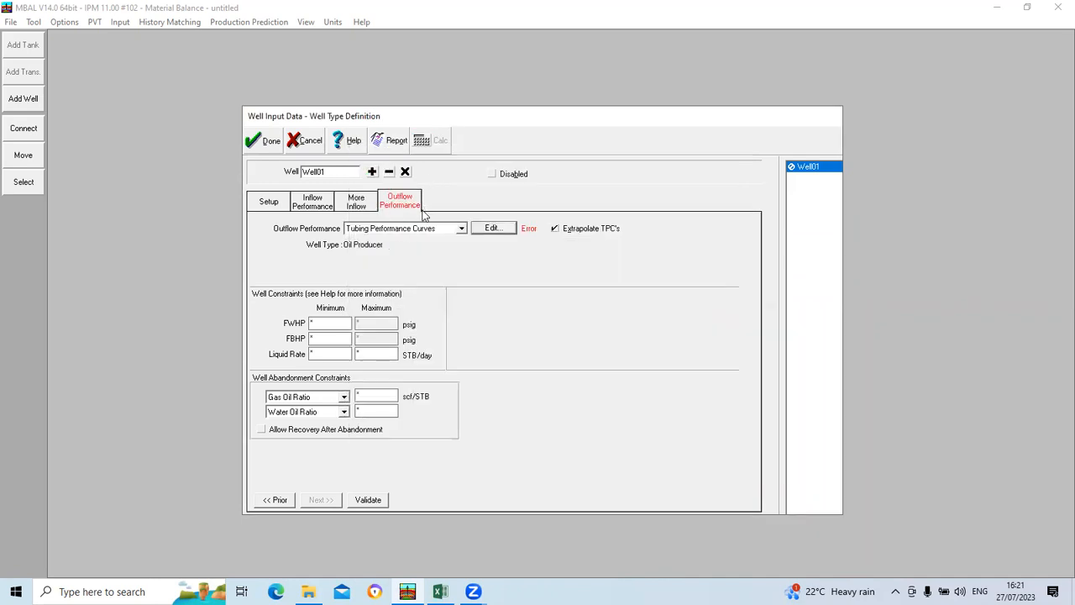
pyautogui.click(460, 228)
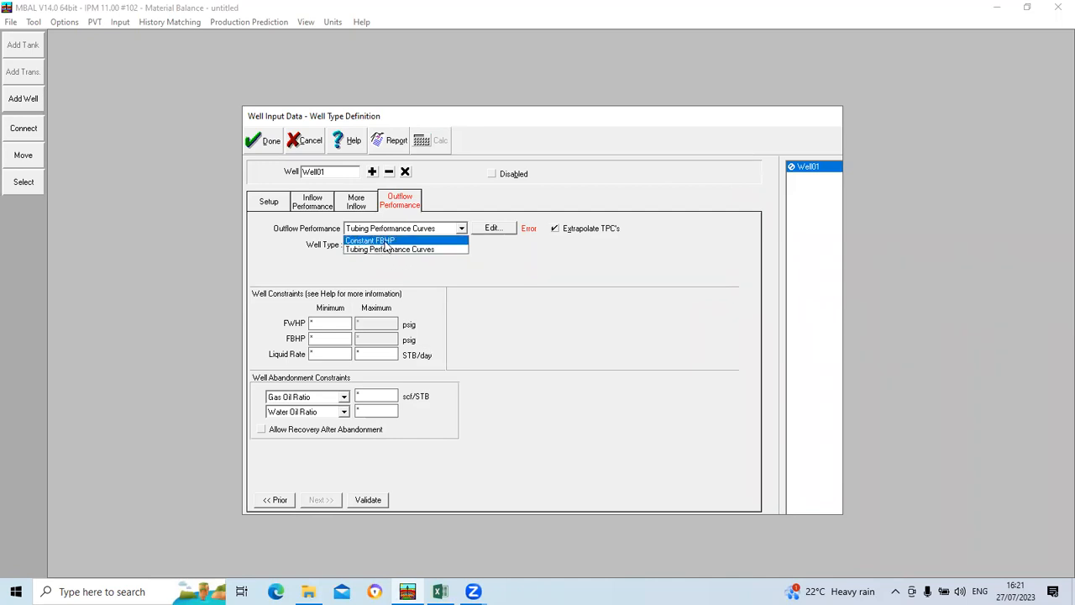
pyautogui.click(417, 250)
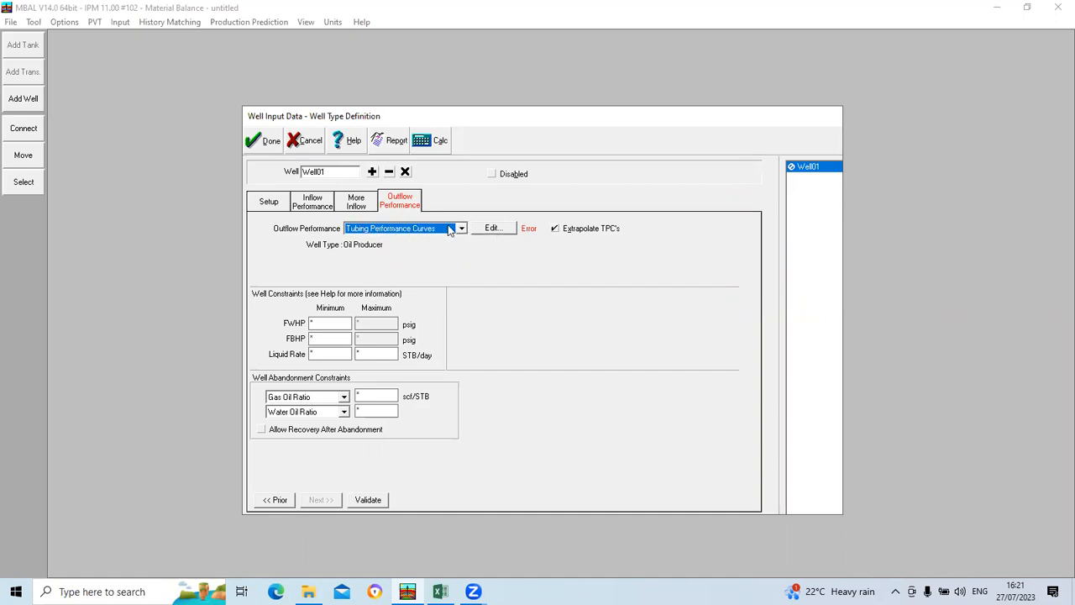
pyautogui.click(492, 228)
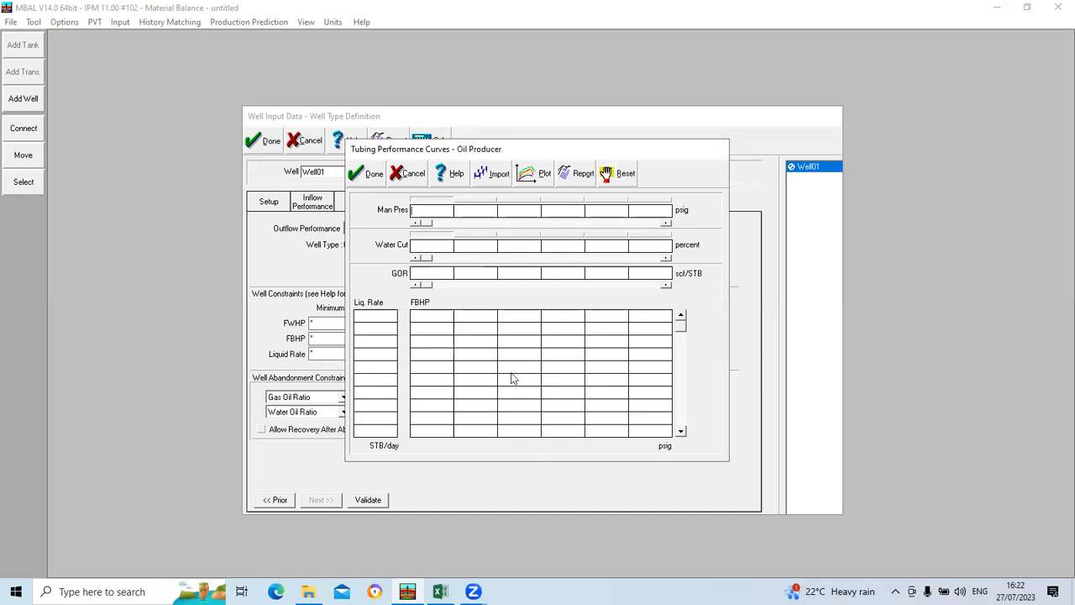
pyautogui.click(363, 175)
# Step: Set the well's outflow performance to Constant FBHP with a bottom hole flowing pressure of 2100 psig
pyautogui.click(462, 229)
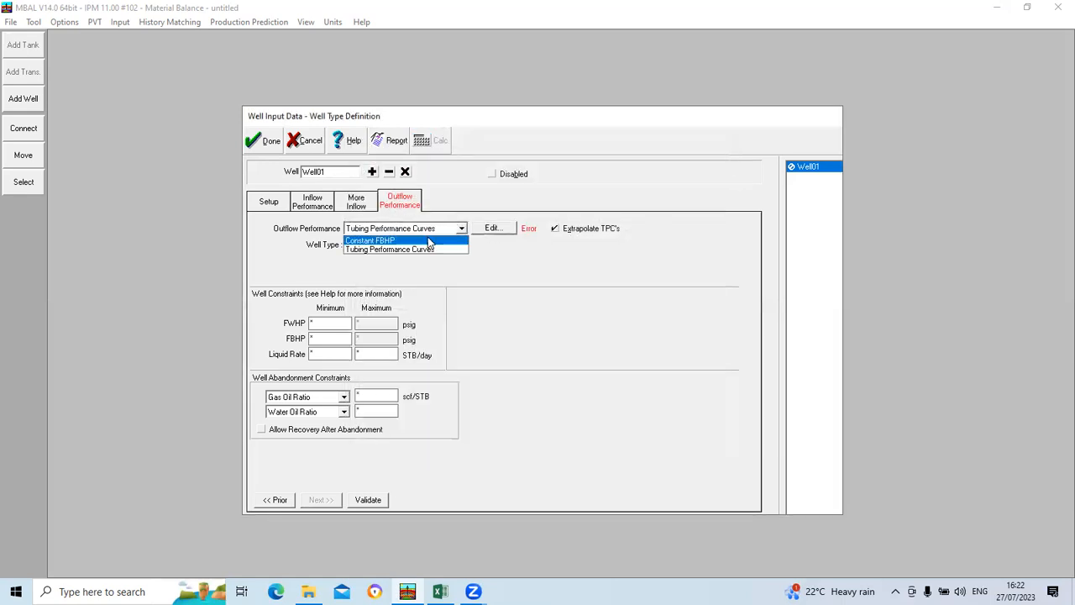
pyautogui.click(373, 241)
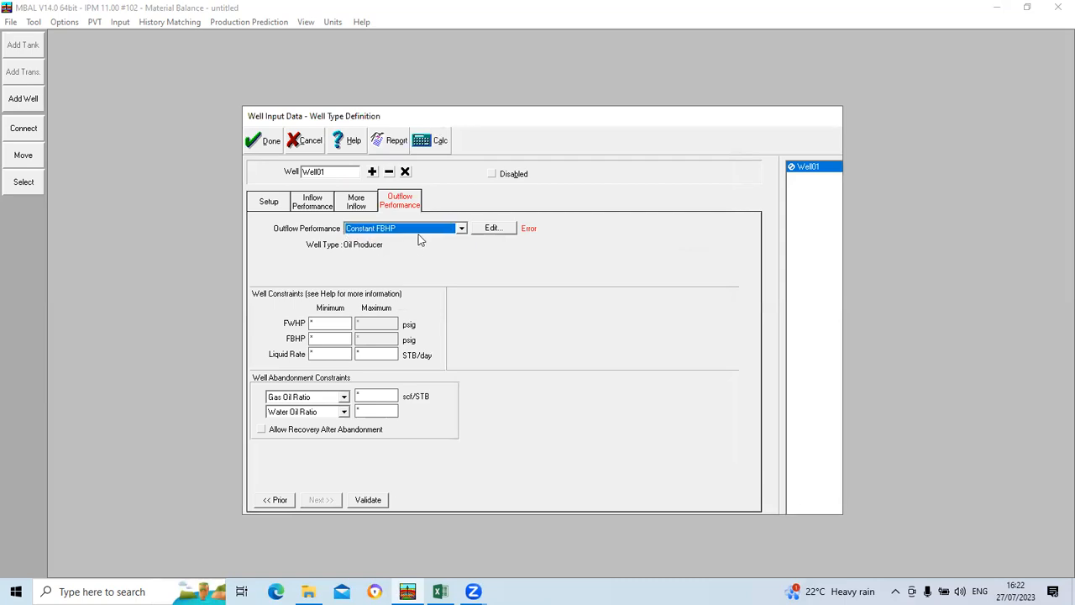
pyautogui.click(495, 229)
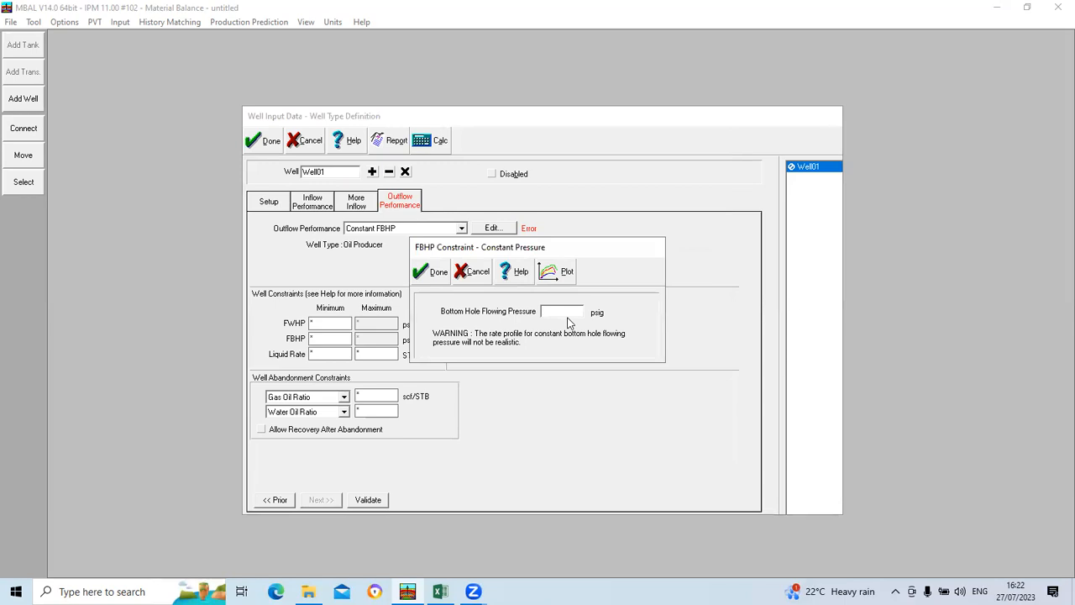
pyautogui.write('2100')
# Step: Plot the VLP-IPR curves, close the plot and accept the constant pressure constraint
pyautogui.click(558, 271)
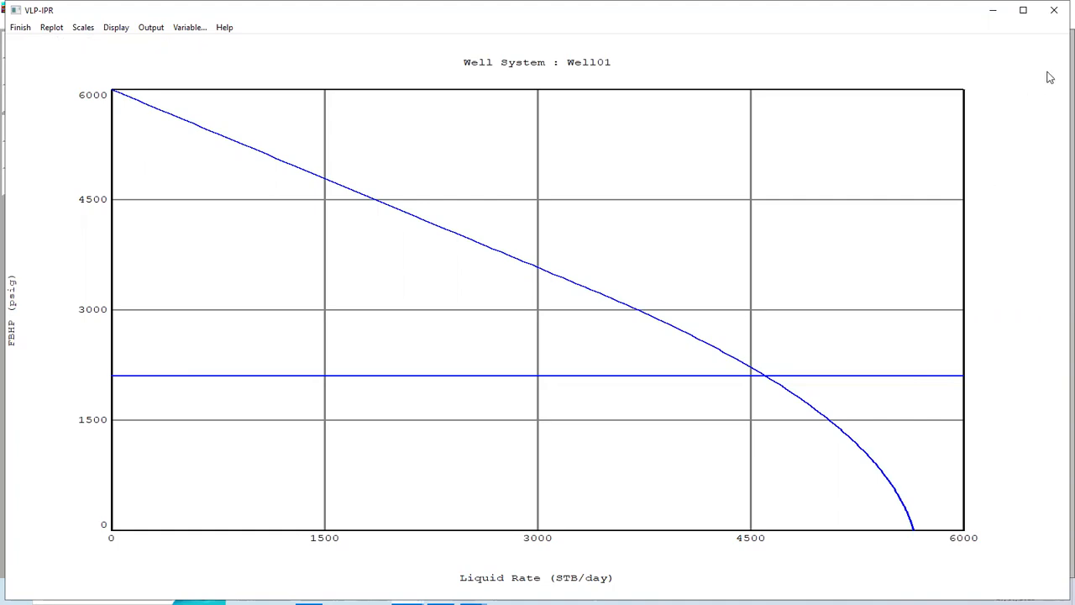
pyautogui.click(1054, 10)
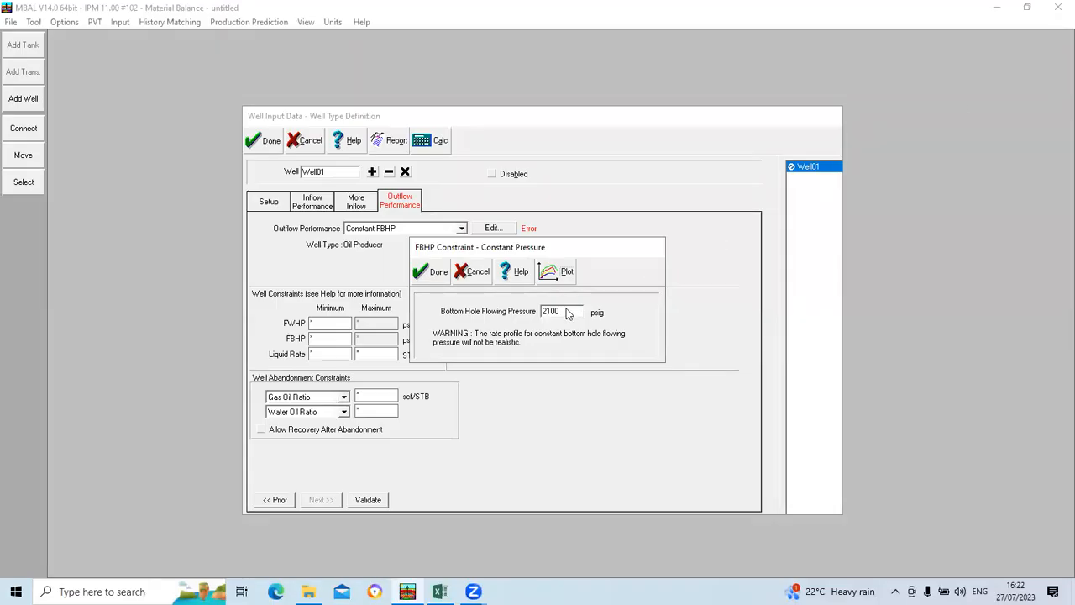
pyautogui.click(434, 271)
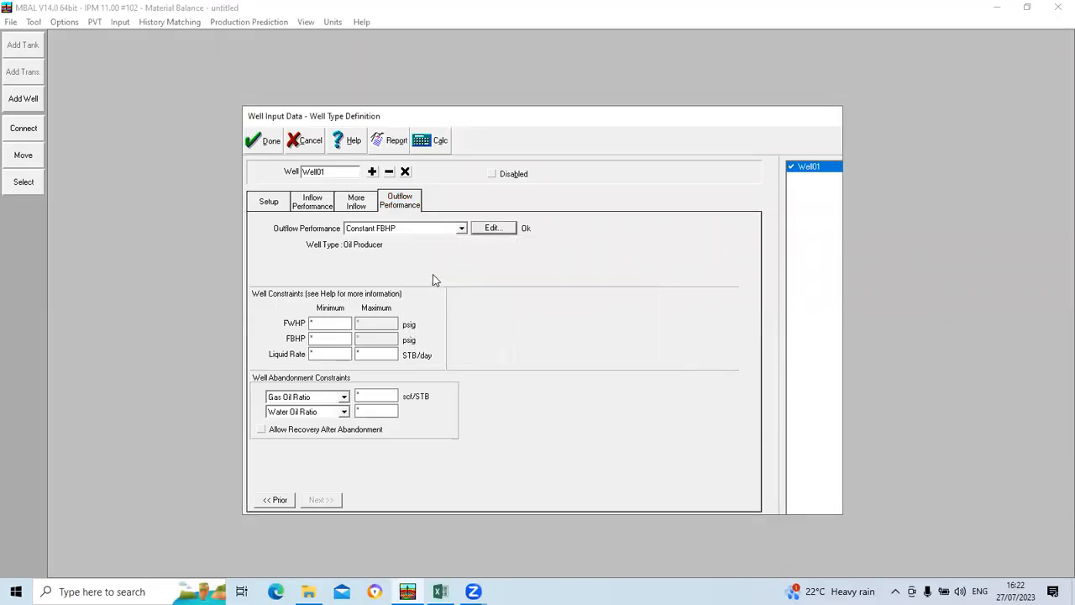
# Step: Recalculate the well performance test, plot its curves, and accept both the test and the well definition
pyautogui.click(315, 206)
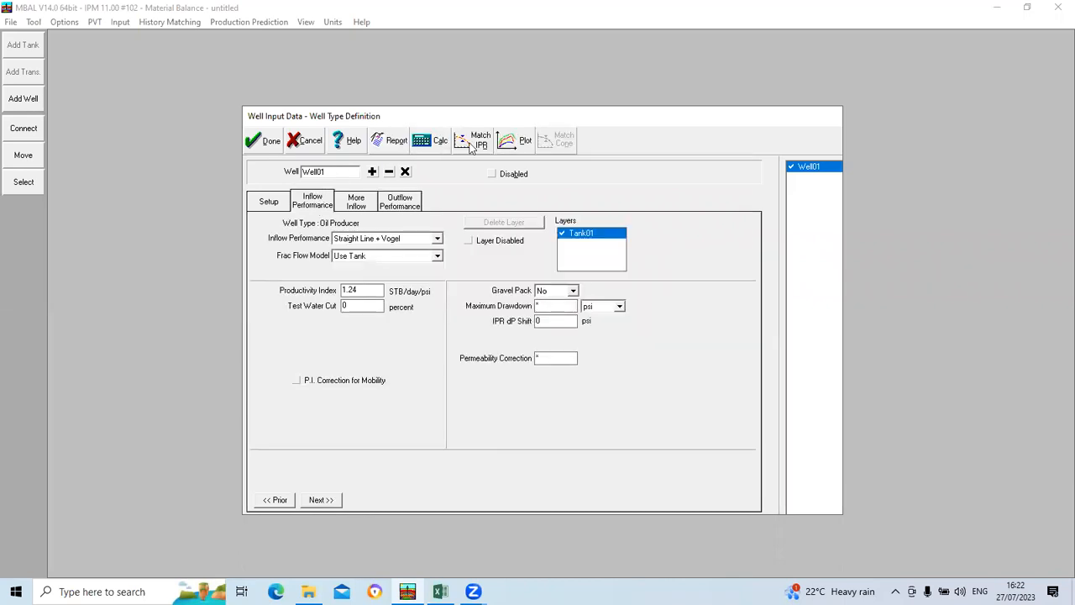
pyautogui.click(436, 144)
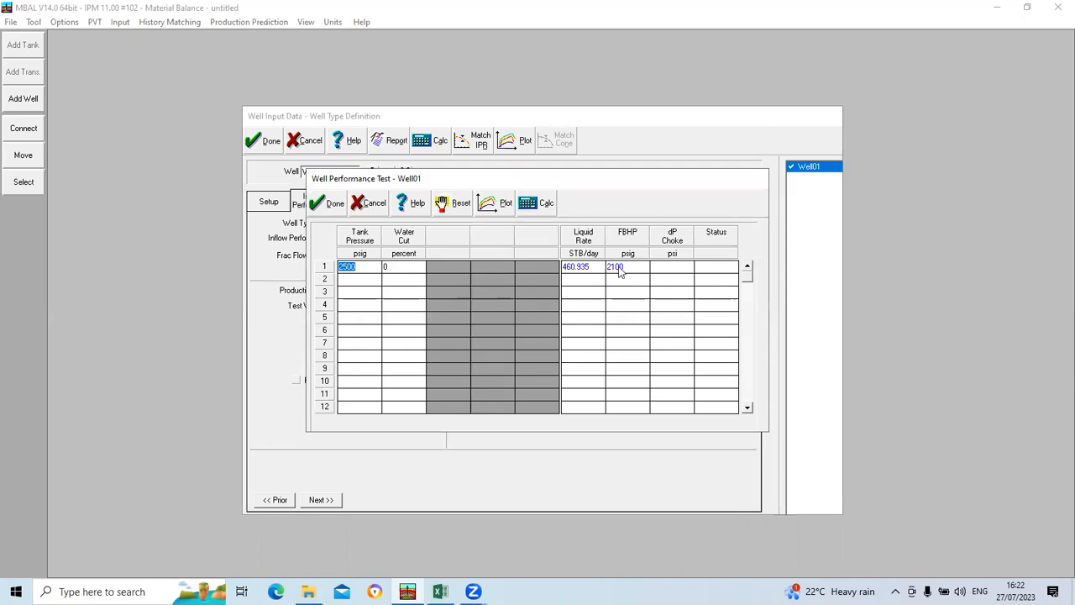
pyautogui.click(491, 206)
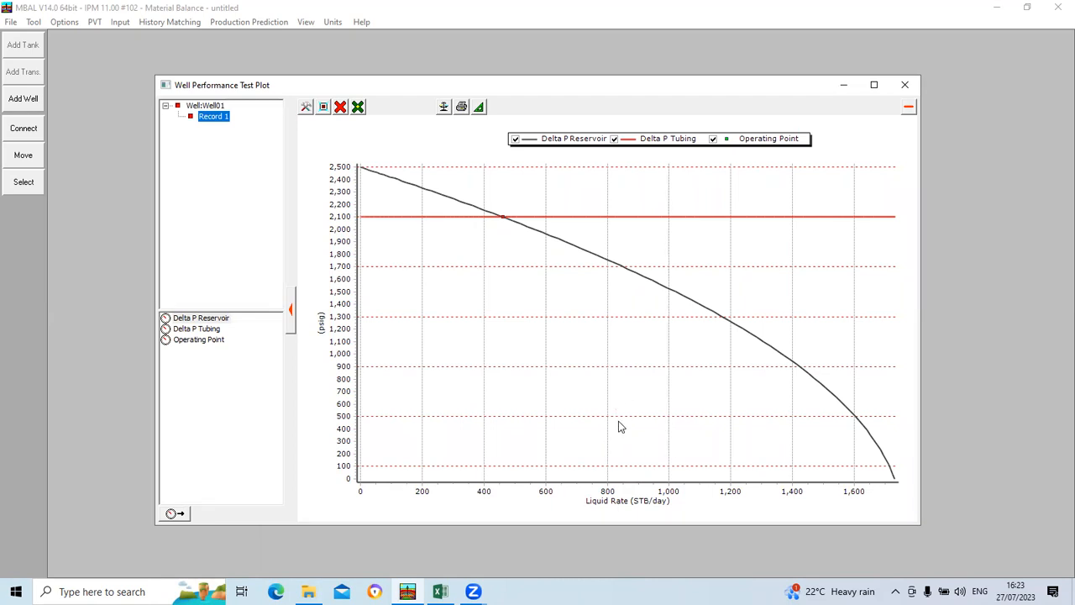
pyautogui.click(903, 86)
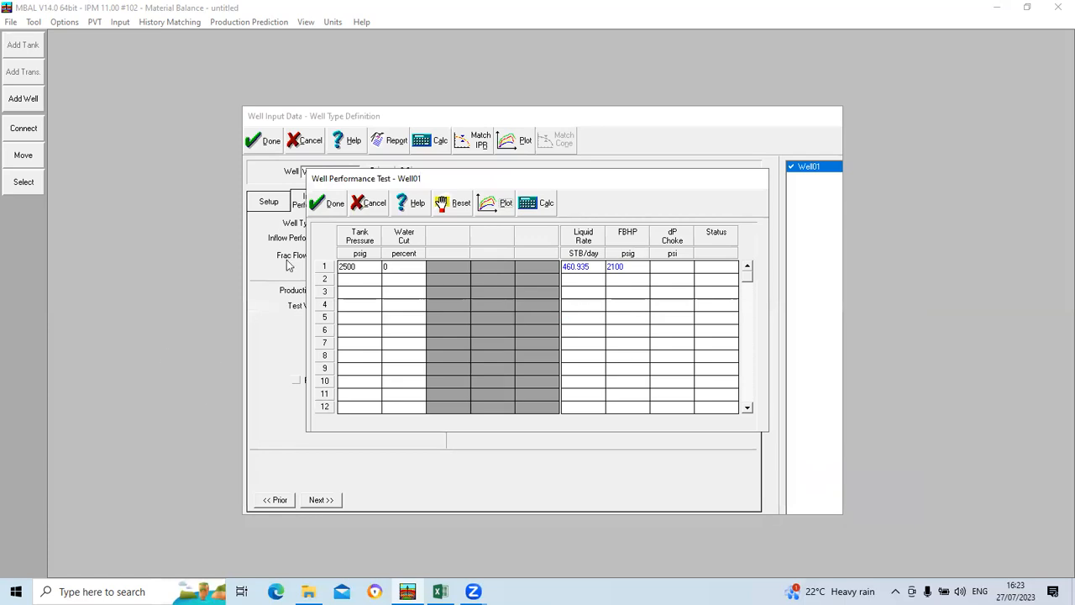
pyautogui.click(326, 203)
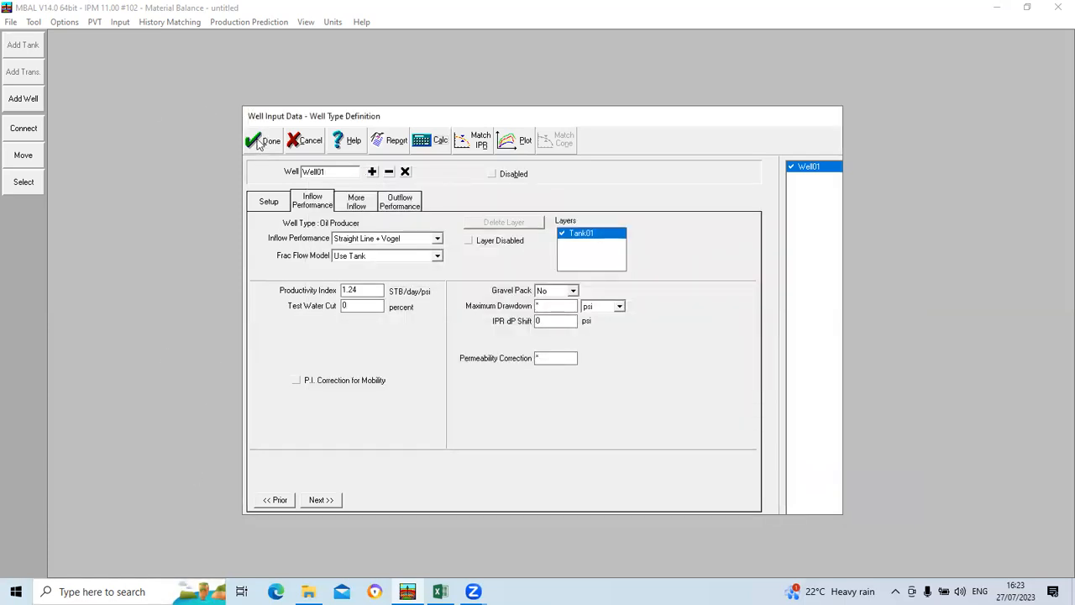
pyautogui.click(261, 141)
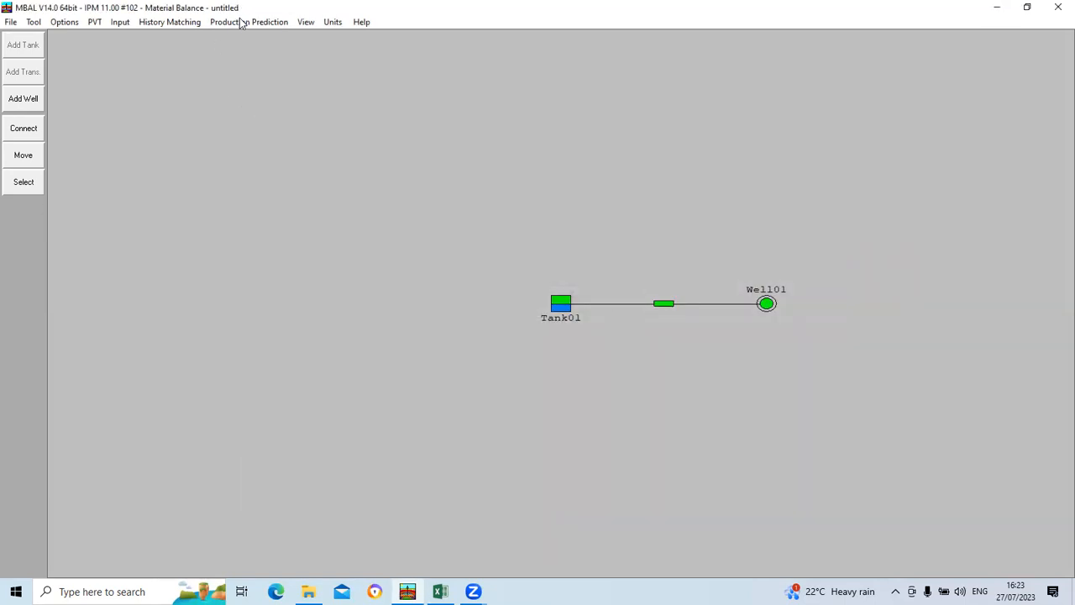
# Step: Schedule 1 well of type Well01 starting 01/01/2023 and accept the well schedule
pyautogui.click(241, 22)
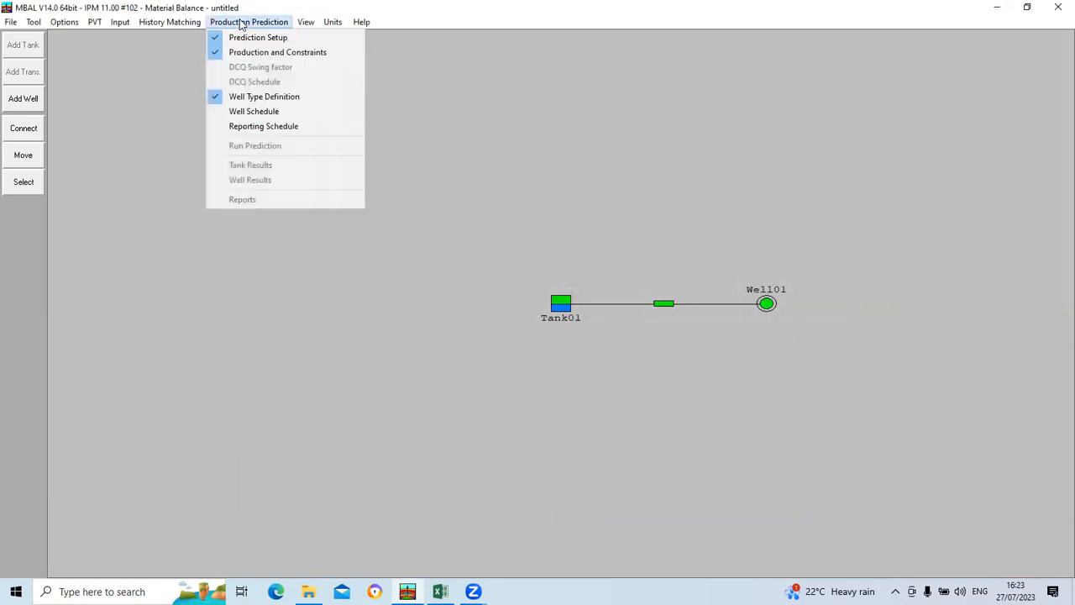
pyautogui.click(250, 113)
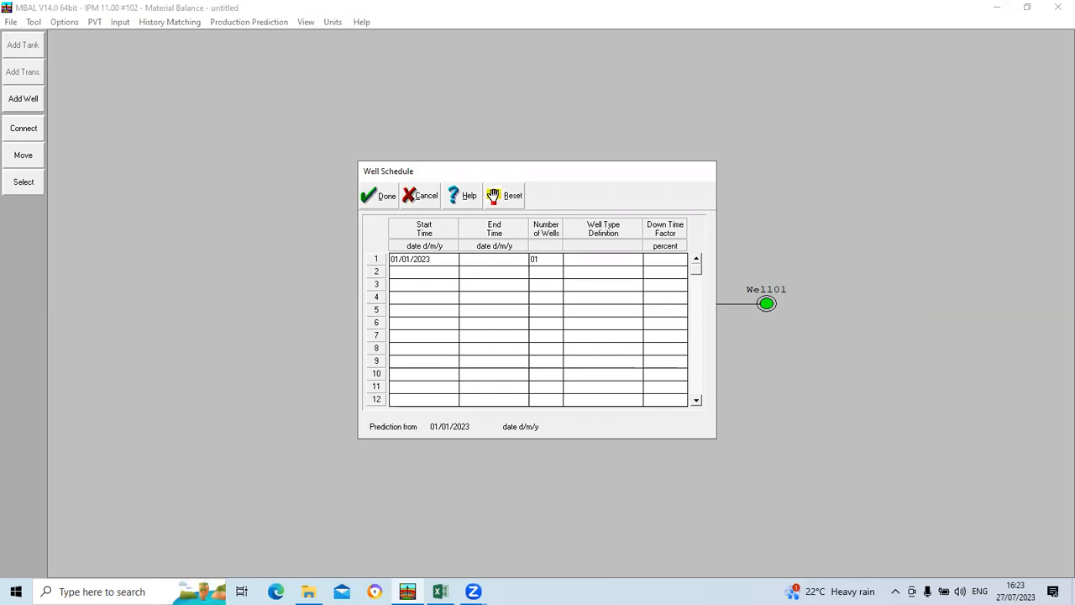
pyautogui.click(636, 259)
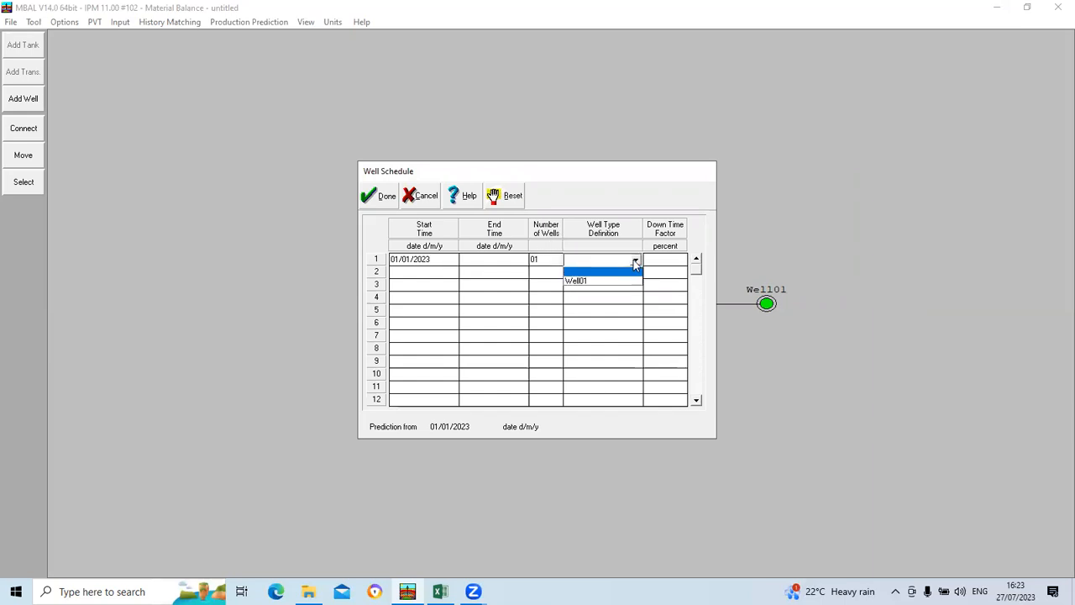
pyautogui.click(587, 282)
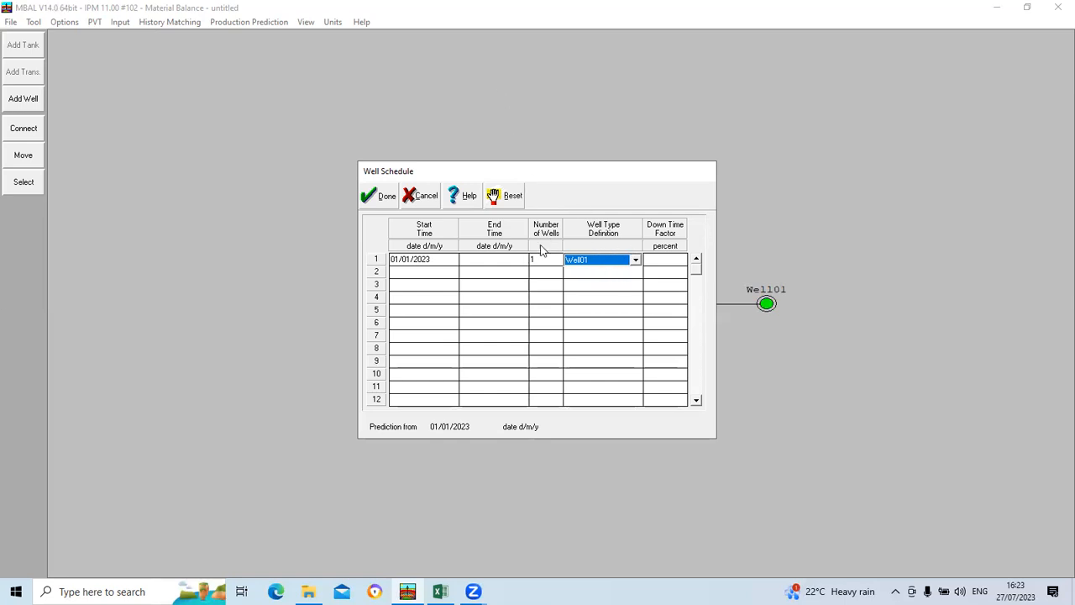
pyautogui.click(374, 197)
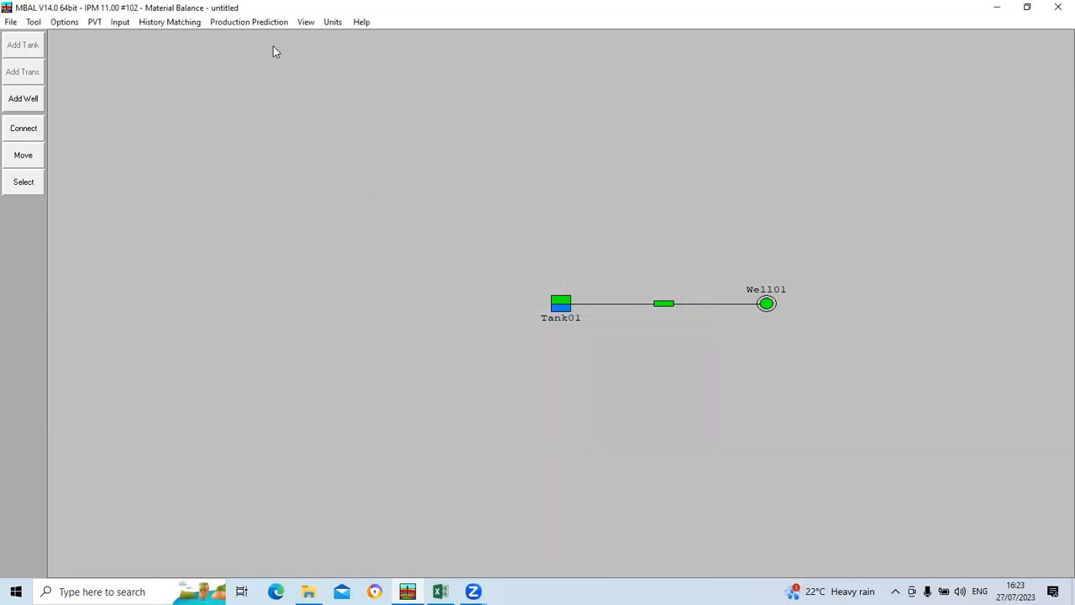
# Step: Accept the prediction's reporting schedule with Automatic reporting frequency
pyautogui.click(245, 22)
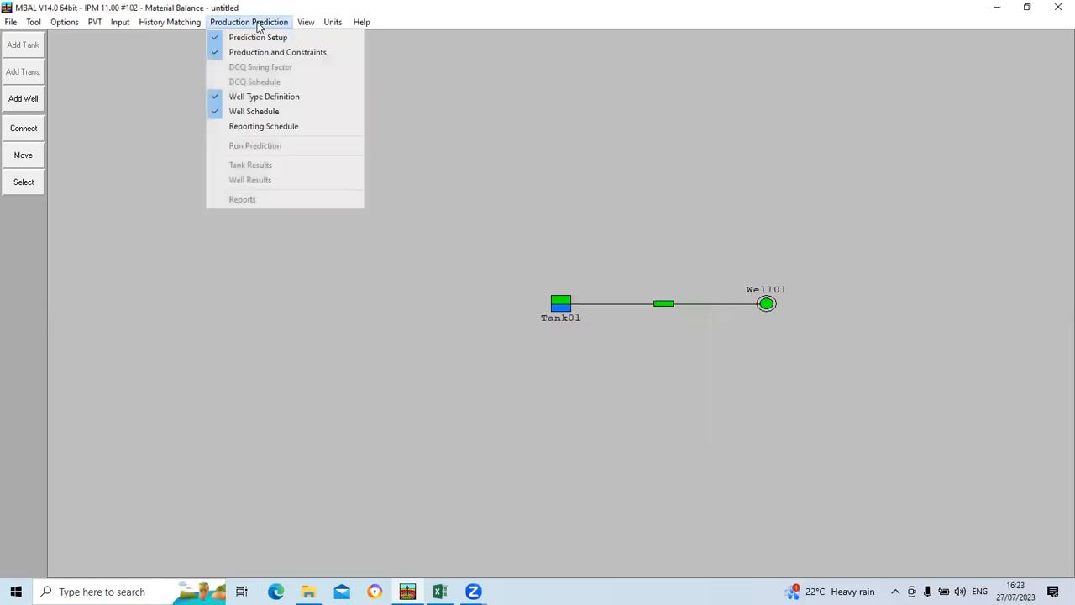
pyautogui.click(269, 128)
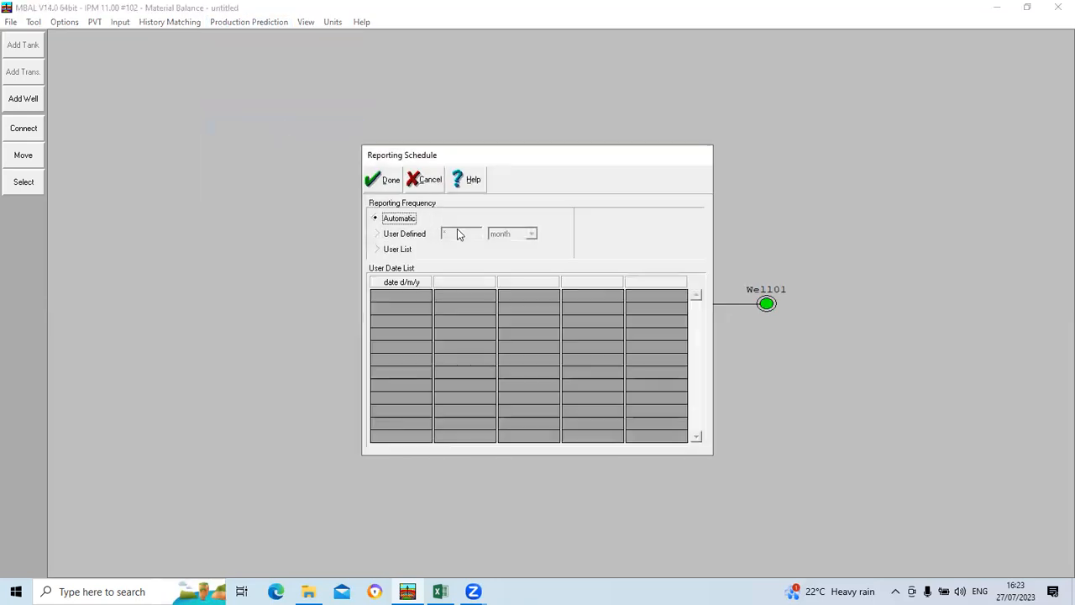
pyautogui.click(380, 180)
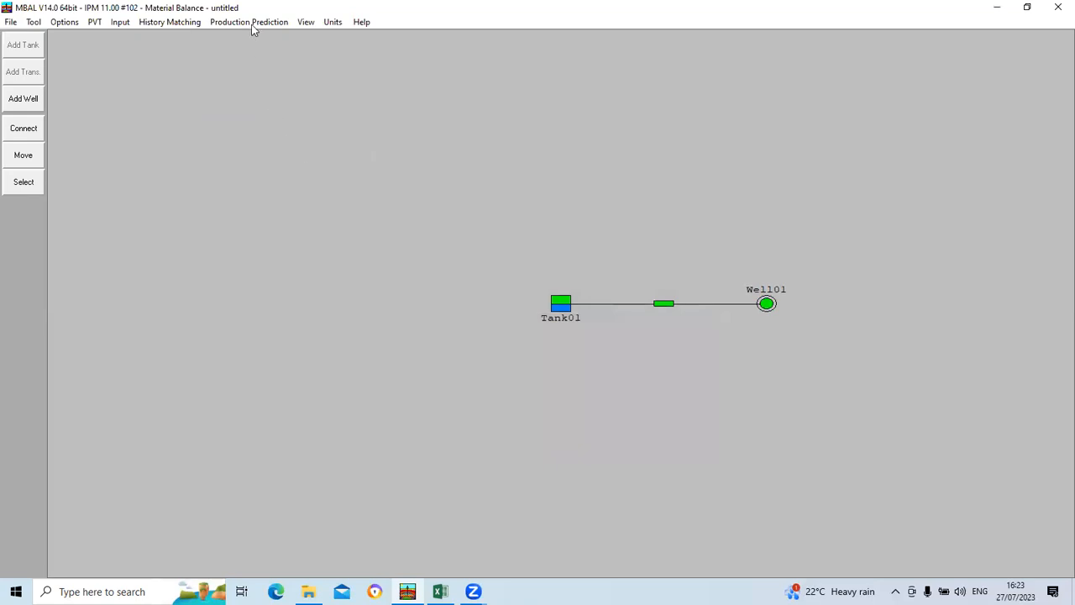
# Step: Run the production prediction calculation and dismiss the completion dialog
pyautogui.click(252, 25)
pyautogui.click(269, 146)
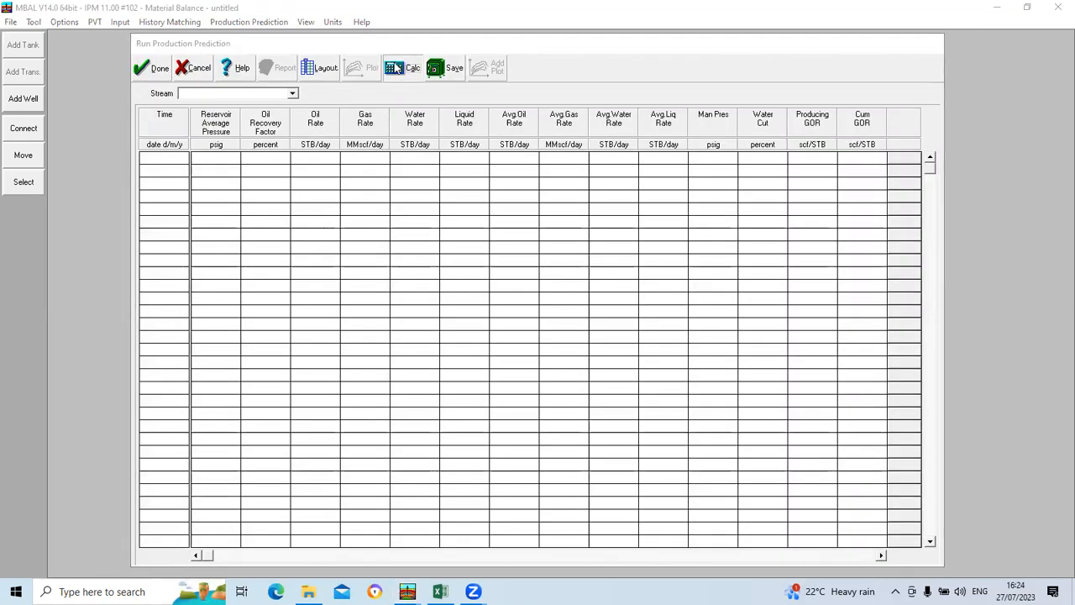
pyautogui.click(398, 67)
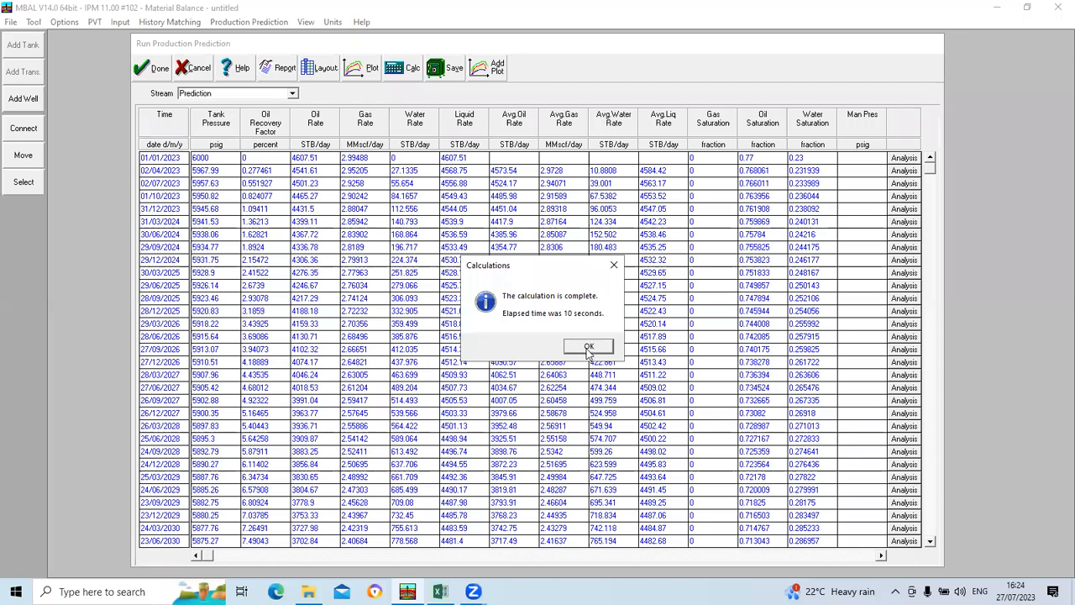
pyautogui.click(588, 348)
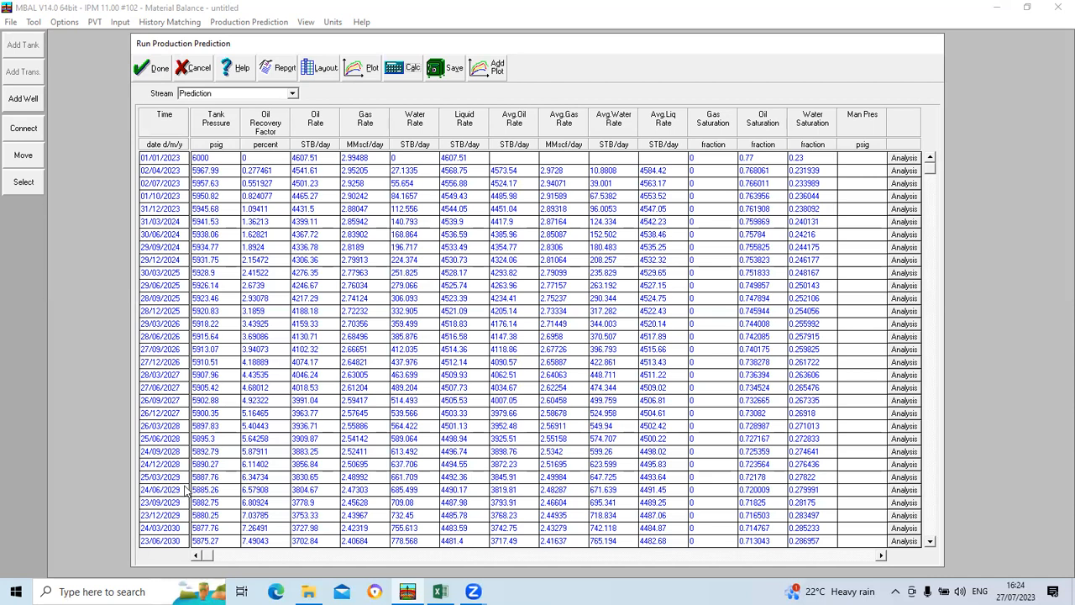
# Step: Plot the predicted oil rate and oil recovery factor against time from the Prediction stream
pyautogui.click(366, 70)
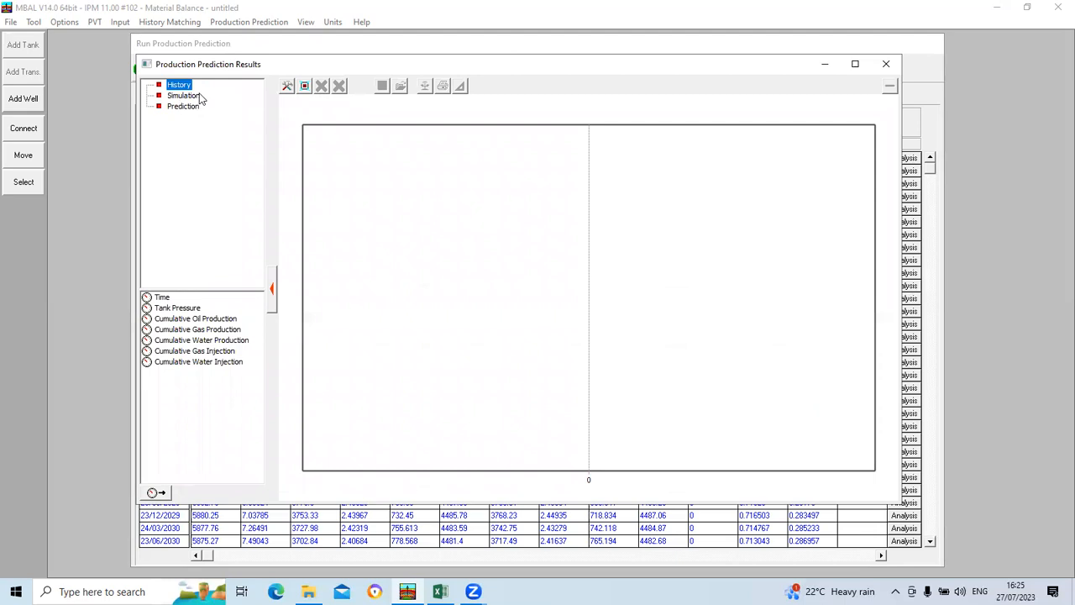
pyautogui.click(182, 106)
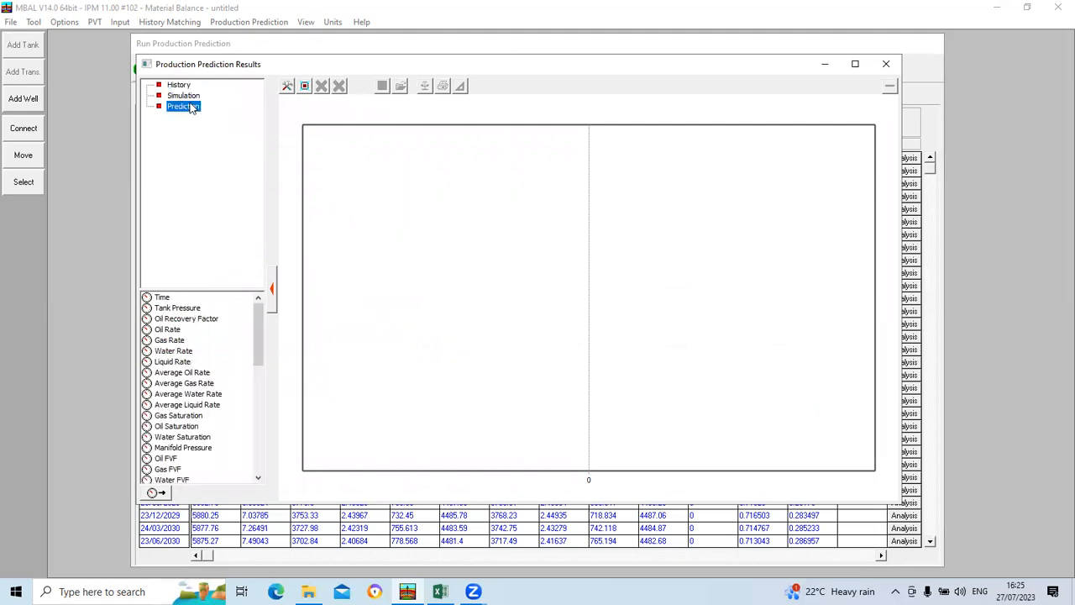
pyautogui.click(174, 331)
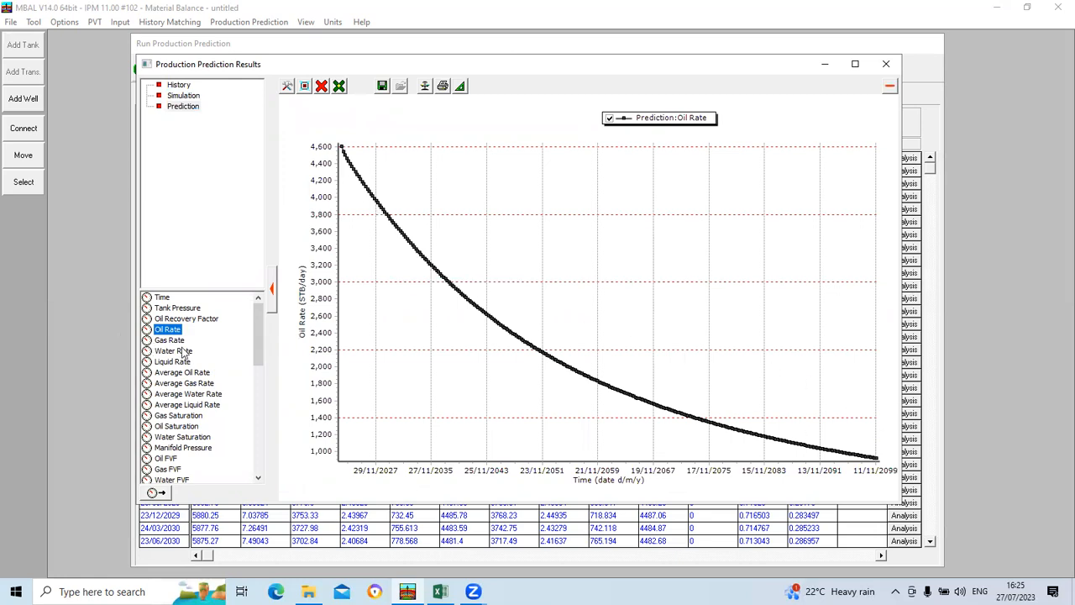
pyautogui.click(197, 320)
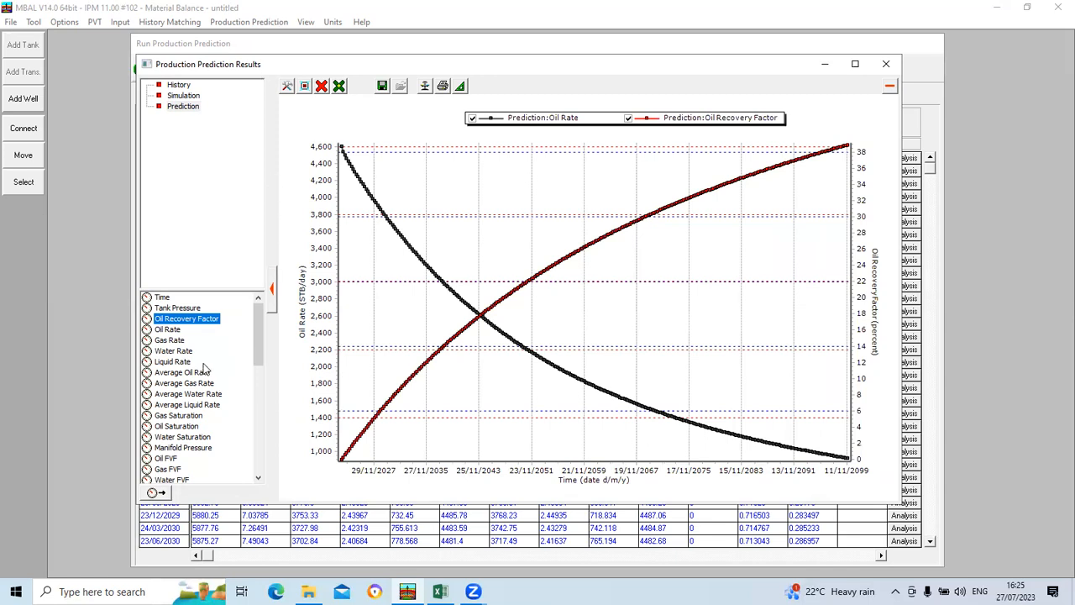
# Step: Replace all plotted curves with the predicted water saturation against time, and close the plot and prediction results
pyautogui.click(321, 86)
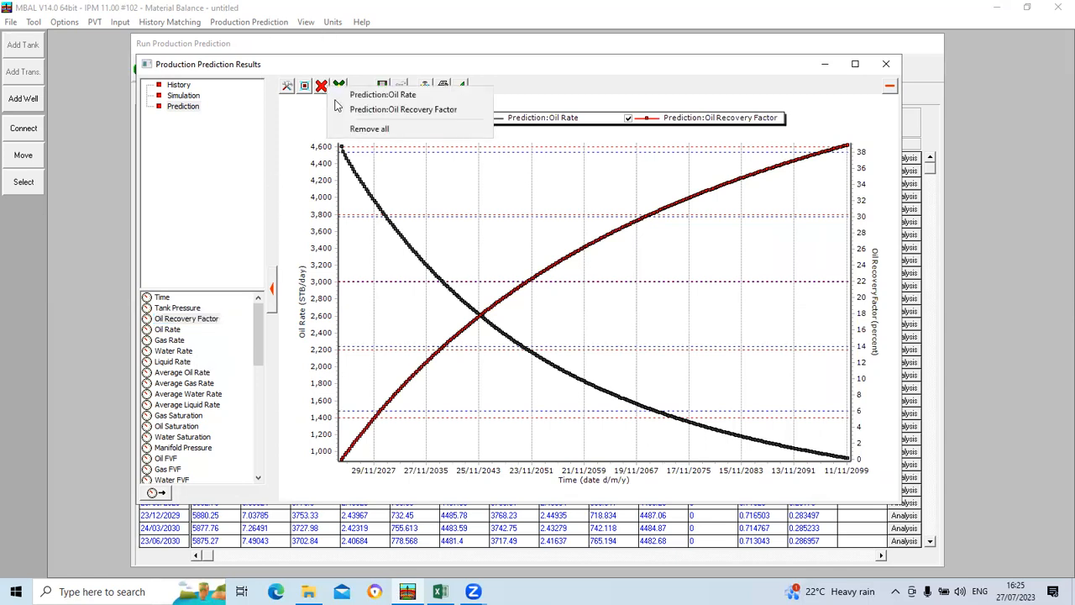
pyautogui.click(370, 129)
pyautogui.scroll(-3, 199, 378)
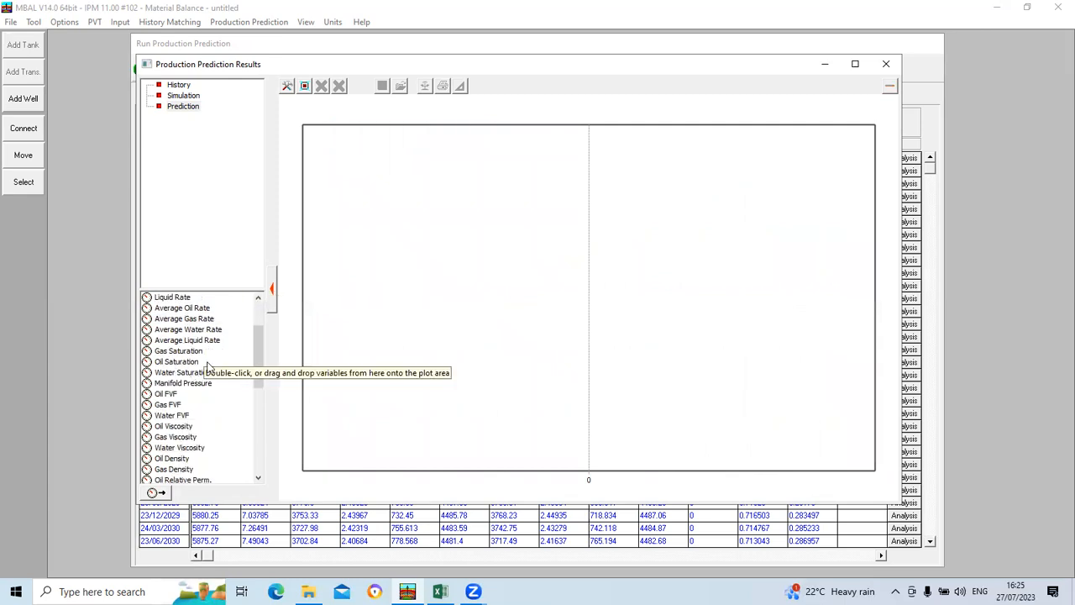
pyautogui.click(184, 374)
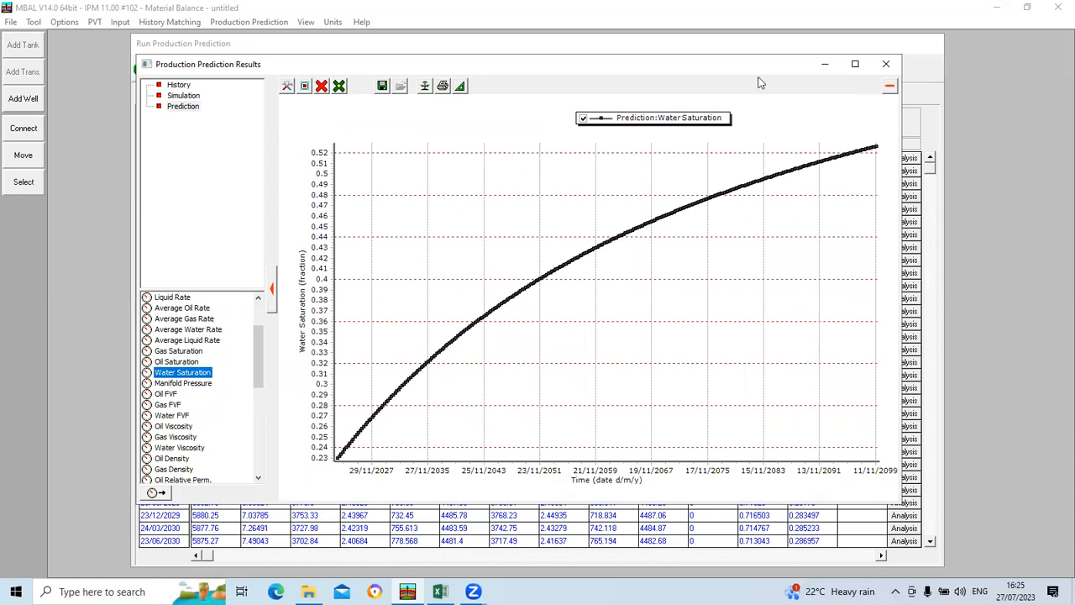
pyautogui.click(887, 66)
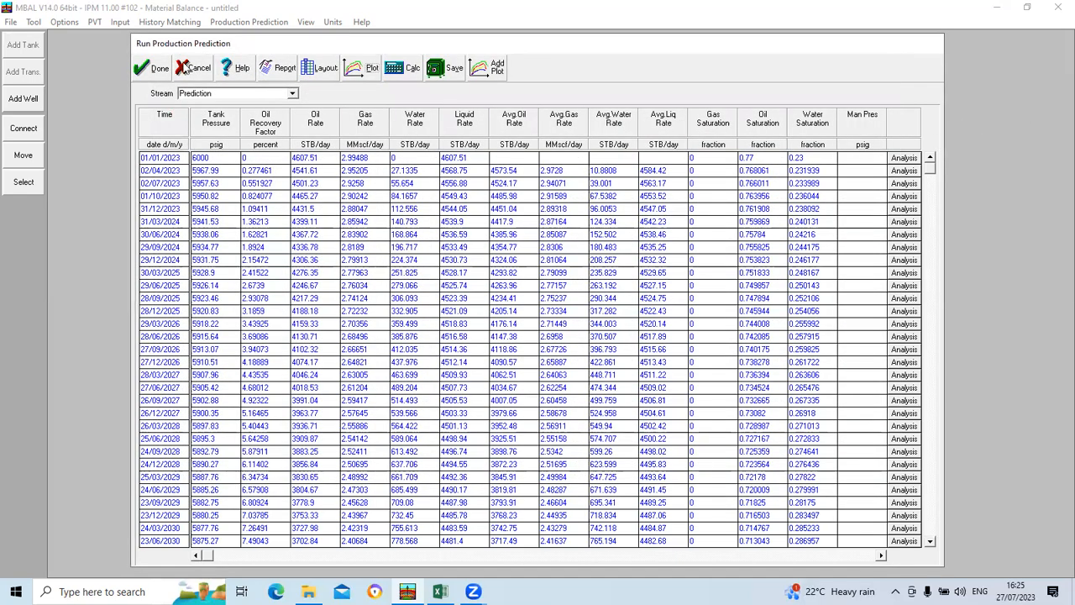
pyautogui.click(154, 67)
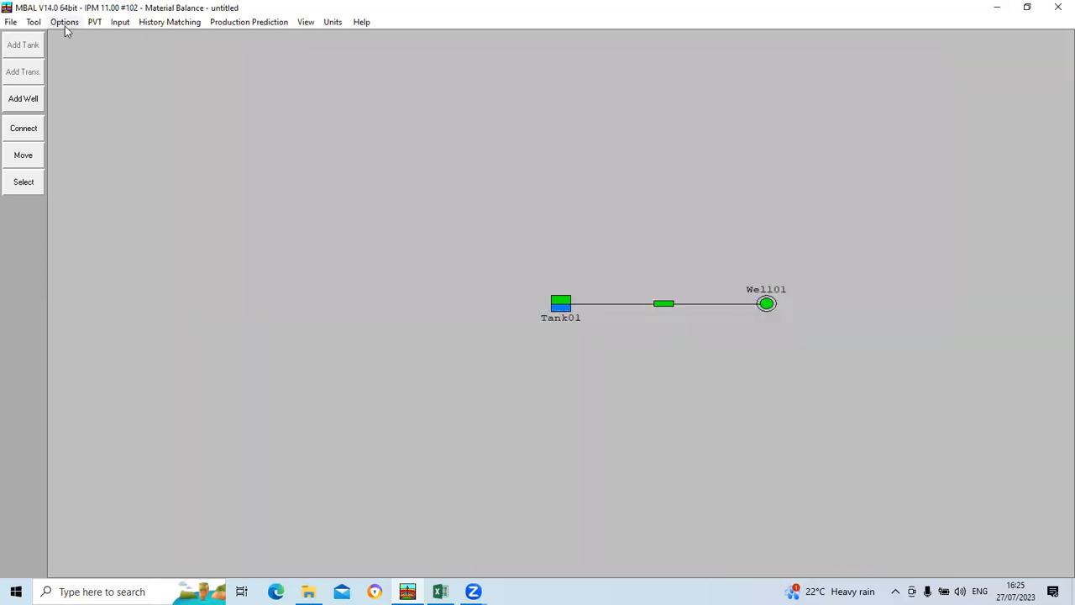
# Step: Enable Monitor Contacts in the tank parameters of Tank01
pyautogui.click(89, 24)
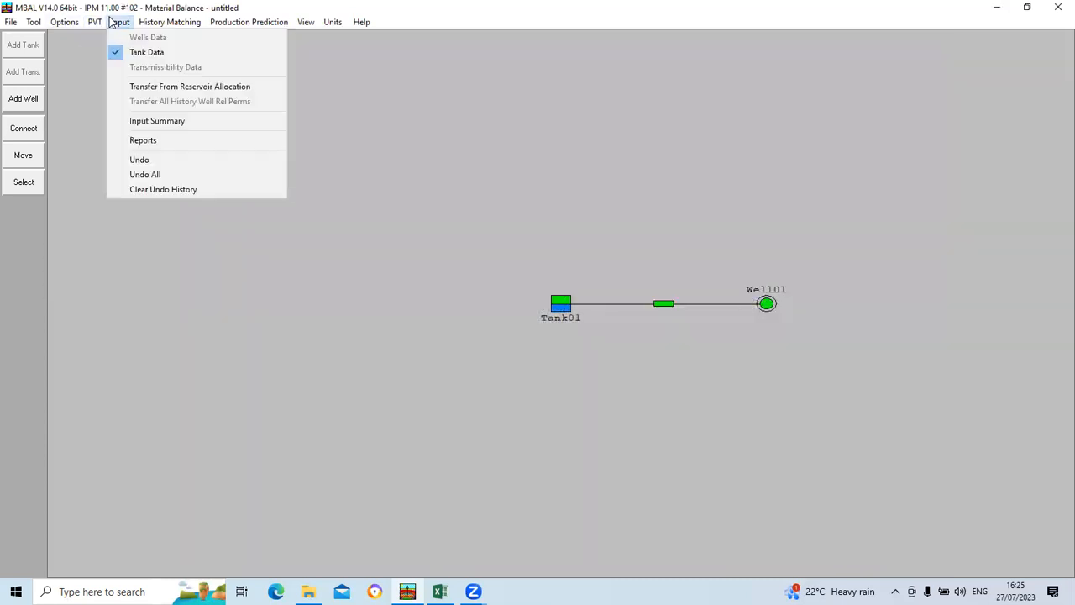
pyautogui.click(126, 50)
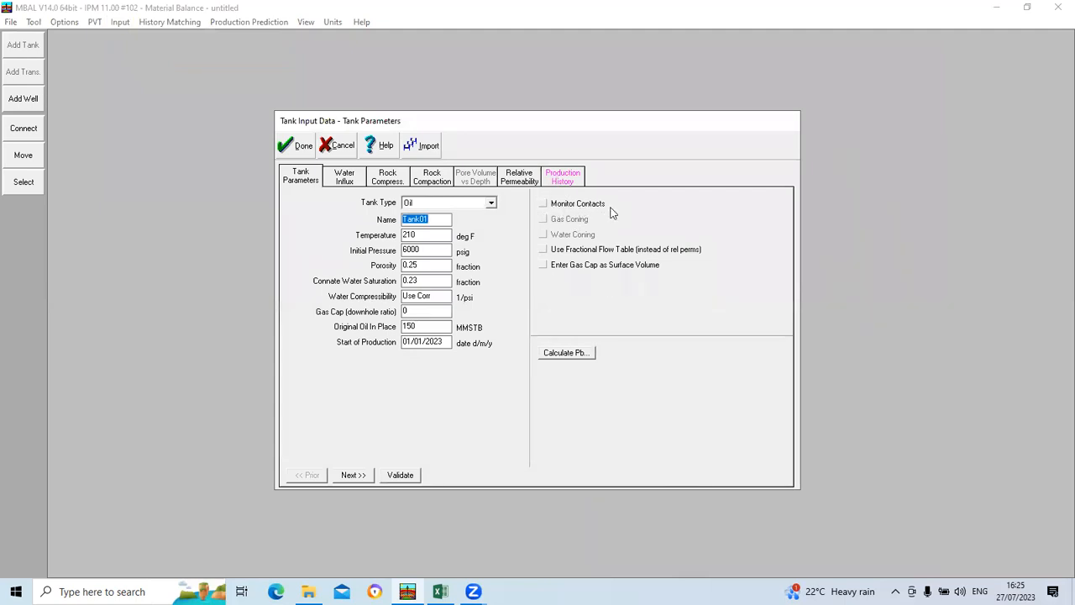
pyautogui.click(543, 204)
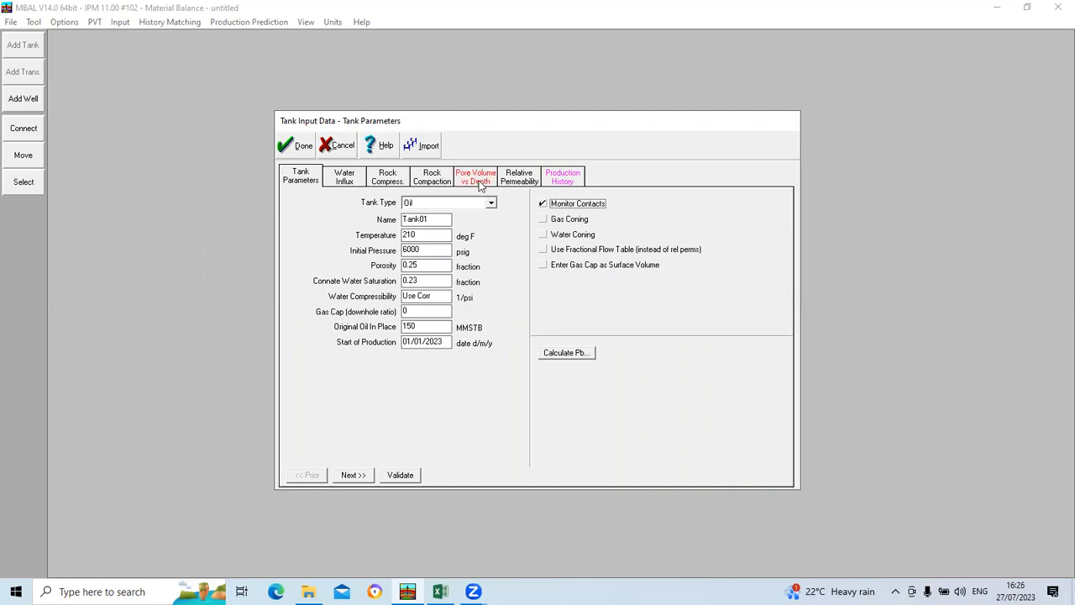
# Step: Bring up the tank's Pore Volume vs Depth table and copy the pore volume and TVD values in K40:L50 from the Excel workbook
pyautogui.click(356, 476)
pyautogui.click(359, 476)
pyautogui.click(351, 476)
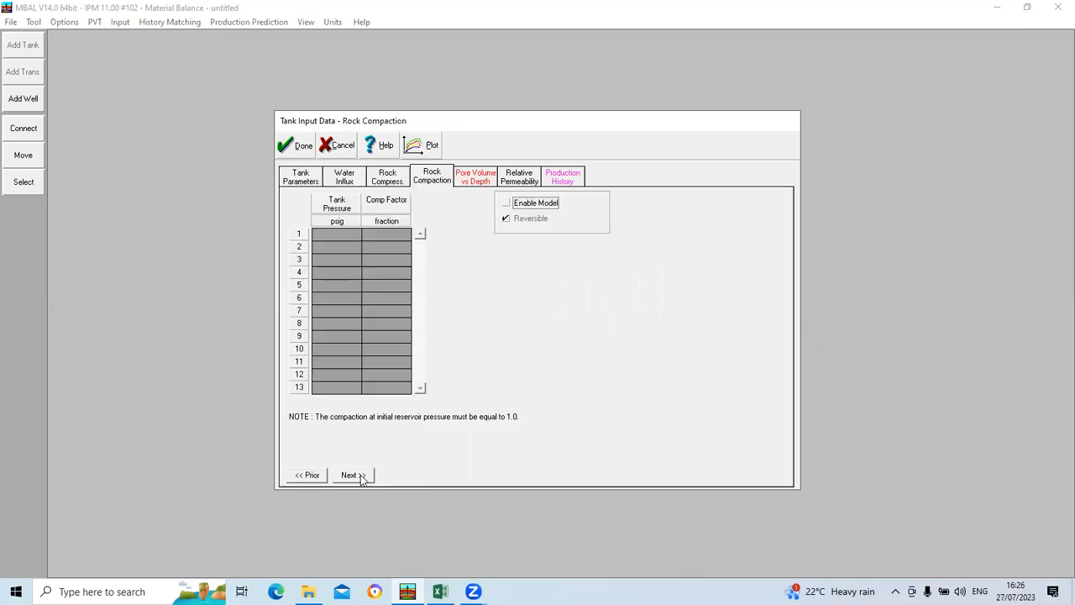
pyautogui.click(353, 476)
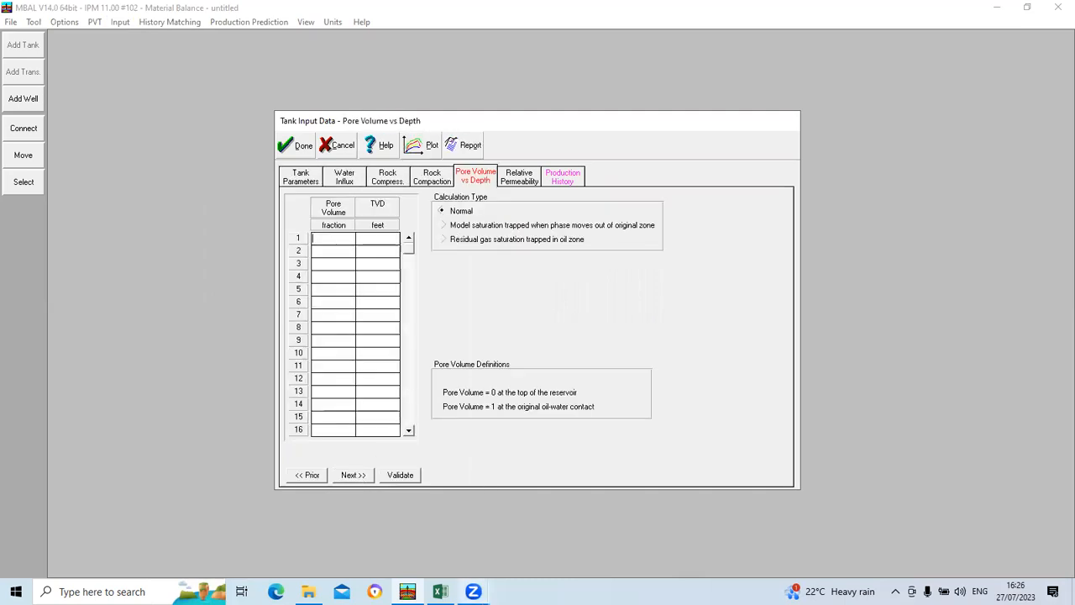
pyautogui.click(441, 593)
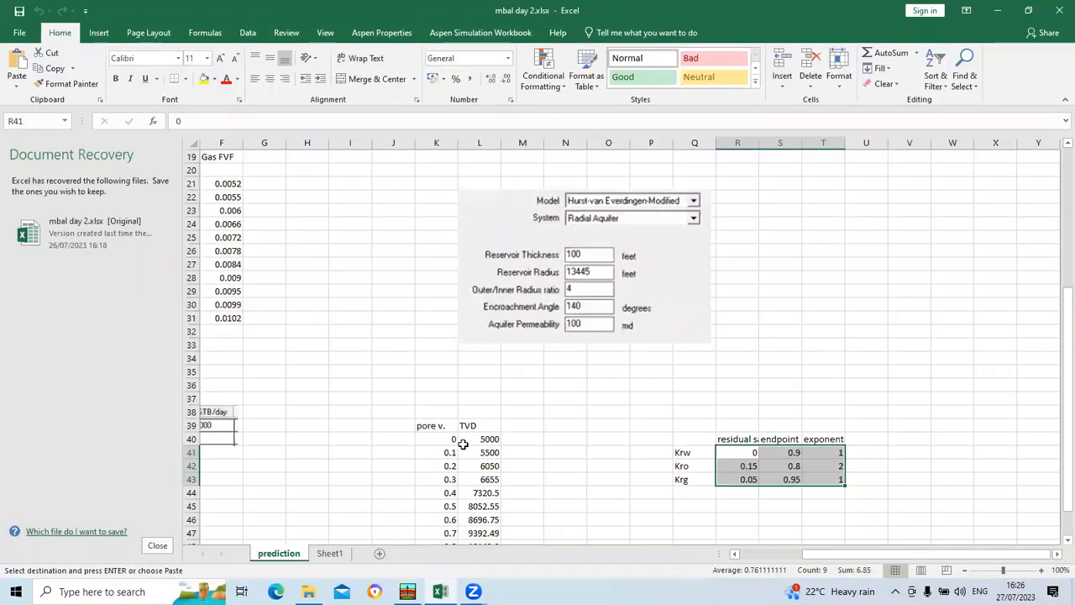
pyautogui.moveTo(454, 440); pyautogui.dragTo(496, 522)
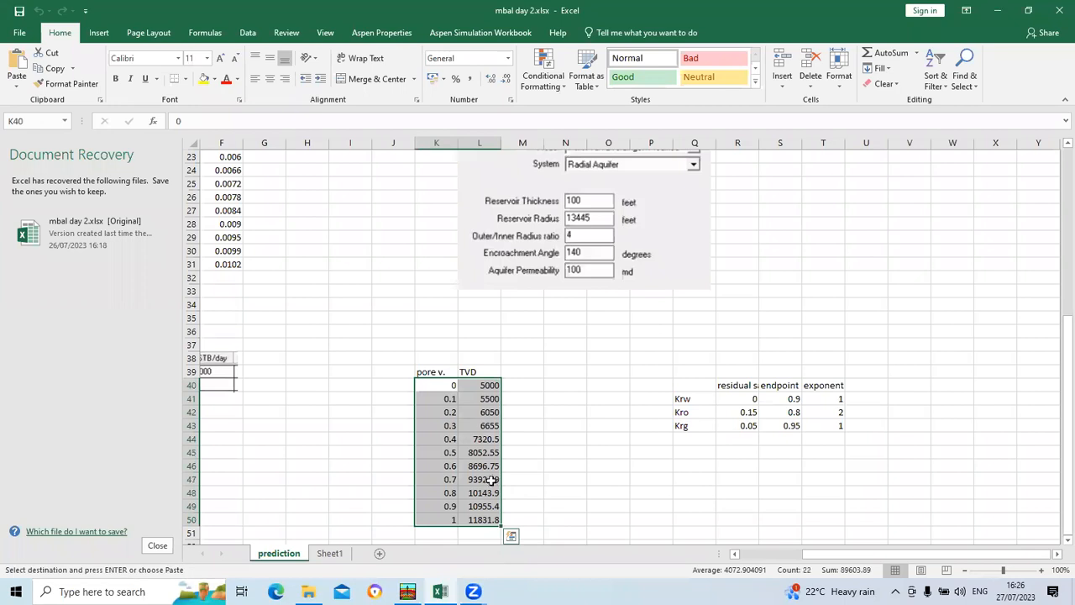
pyautogui.rightClick(489, 484)
pyautogui.click(532, 202)
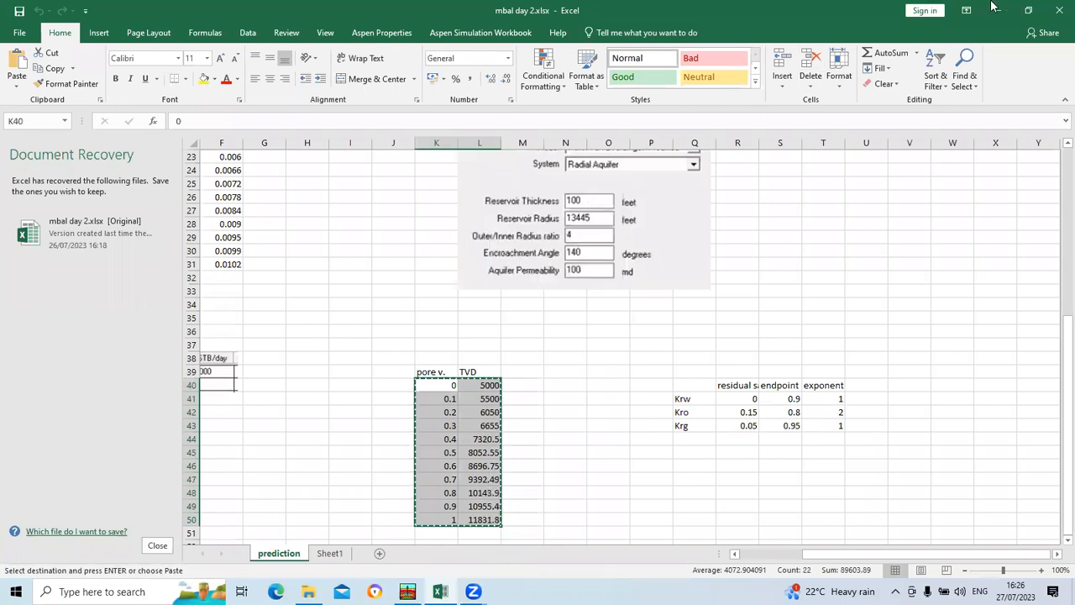
# Step: Paste the copied values into MBAL's Pore Volume vs Depth table and accept the tank input data
pyautogui.click(470, 244)
pyautogui.rightClick(333, 212)
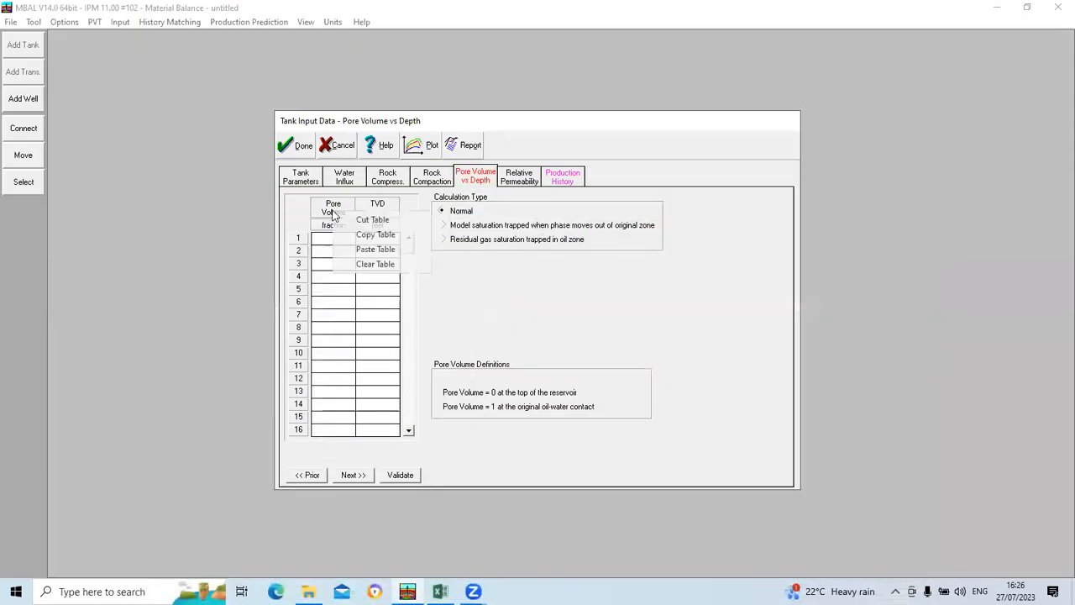
pyautogui.click(356, 250)
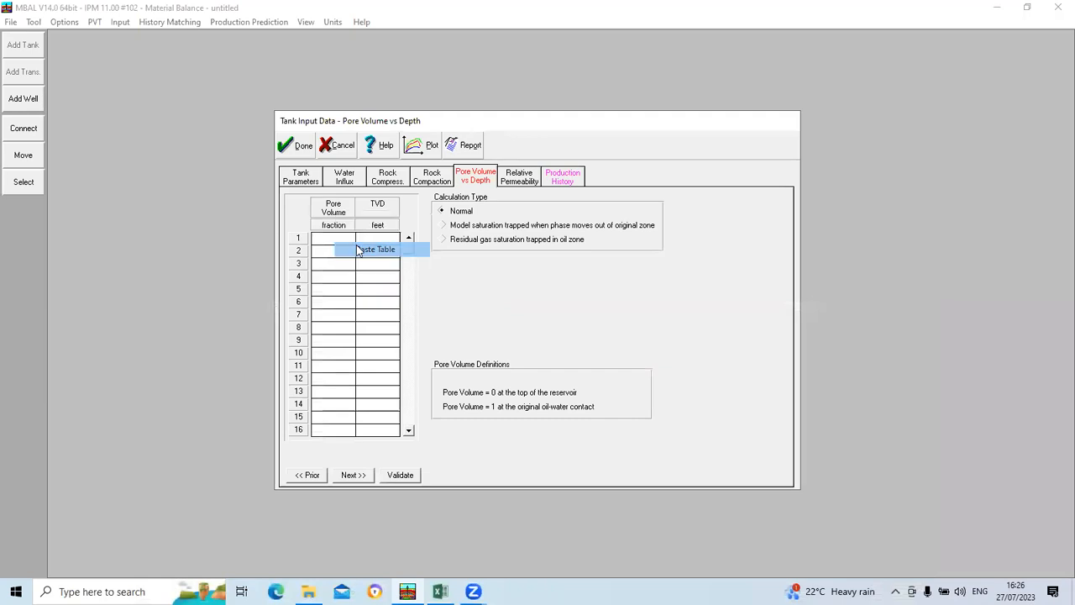
pyautogui.click(299, 145)
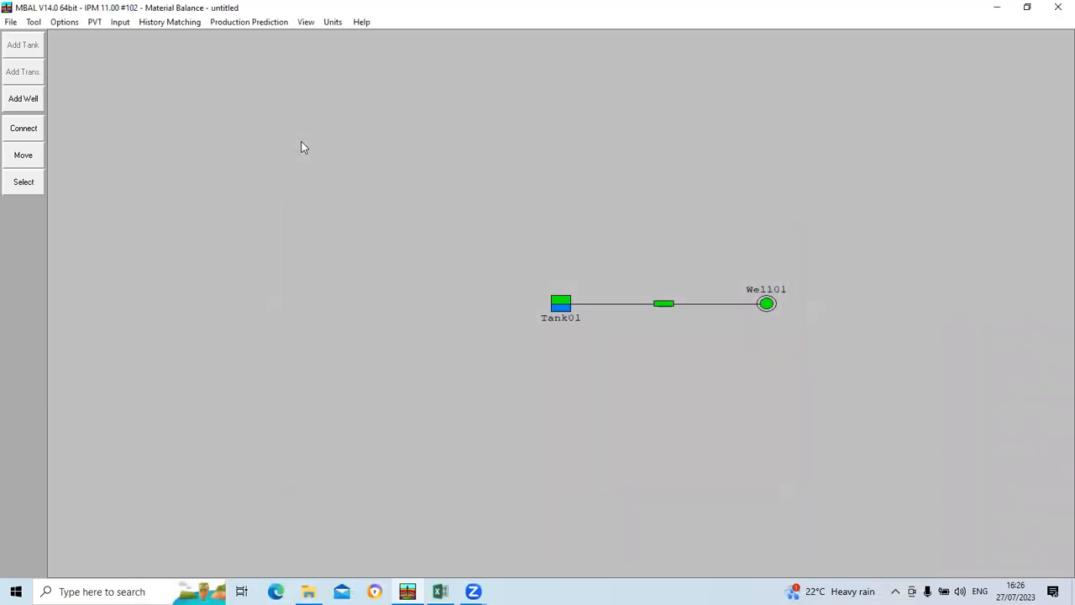
# Step: Rerun the production prediction calculation with contact monitoring enabled and dismiss the completion dialog
pyautogui.click(244, 23)
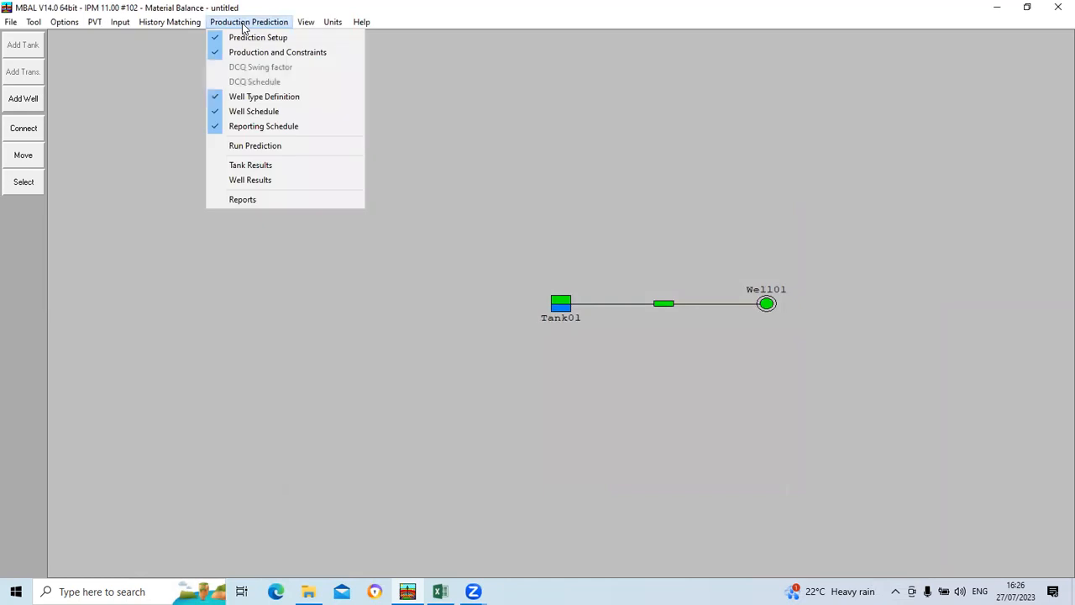
pyautogui.click(255, 145)
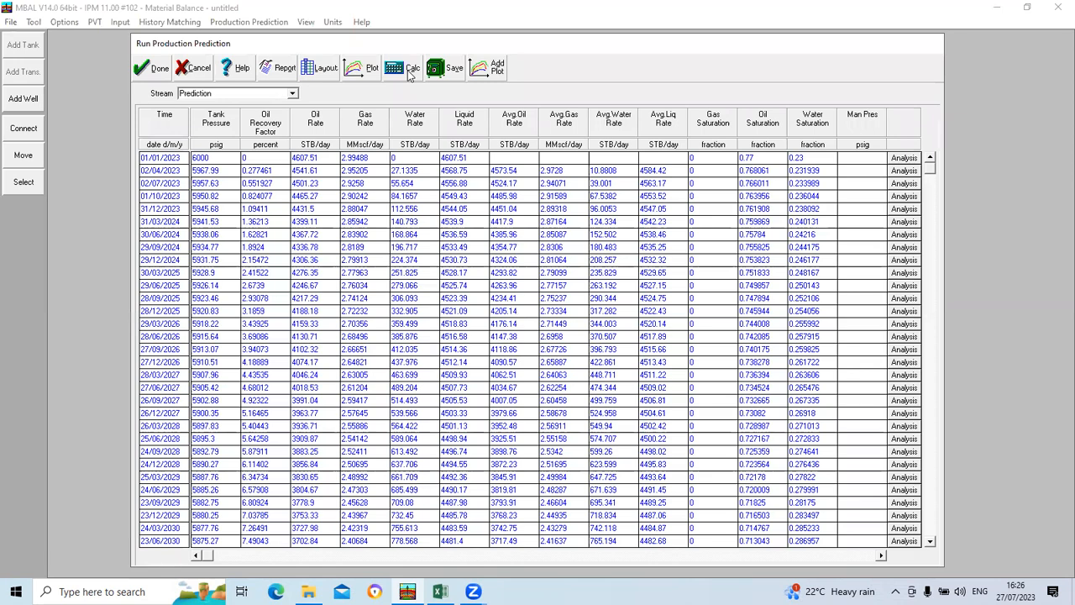
pyautogui.click(411, 71)
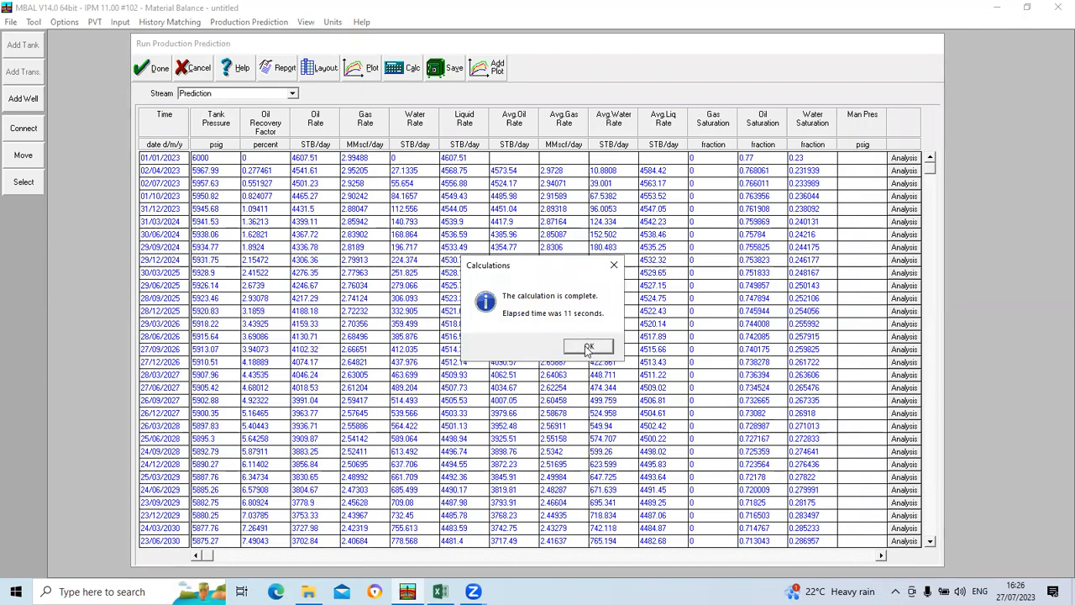
pyautogui.click(588, 347)
# Step: Replace the water saturation curve with the Prediction stream's oil water contact against time and inspect the curve's early points
pyautogui.click(367, 73)
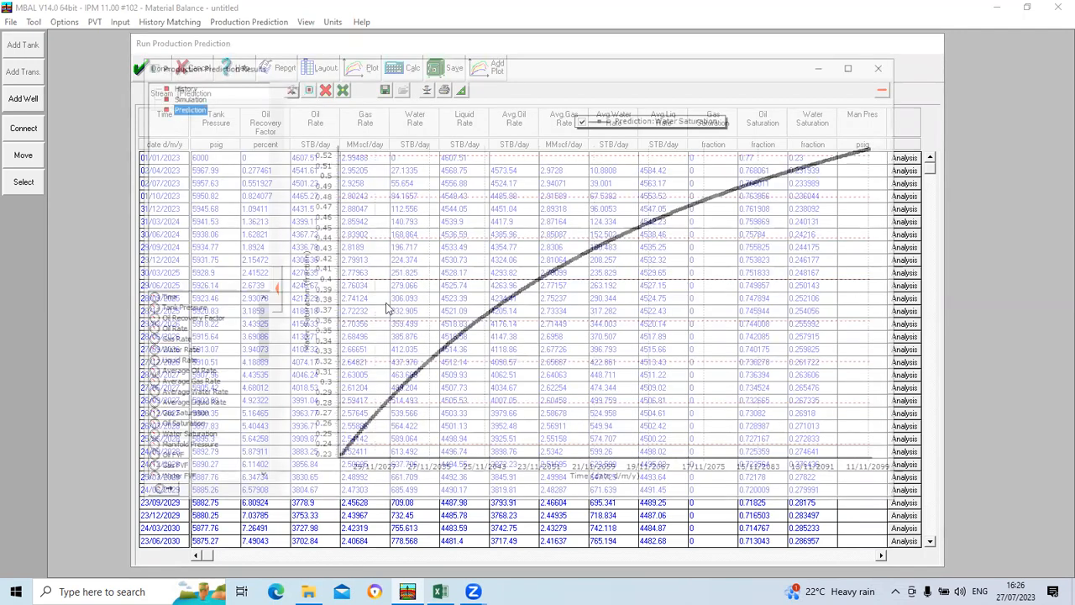
pyautogui.click(322, 86)
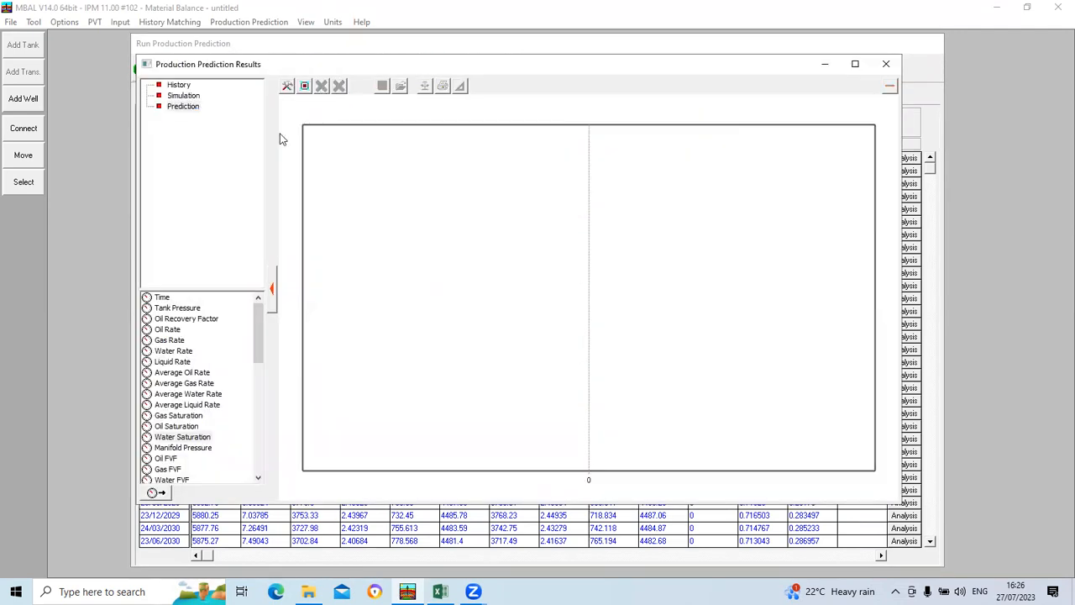
pyautogui.click(183, 106)
pyautogui.scroll(-2, 198, 353)
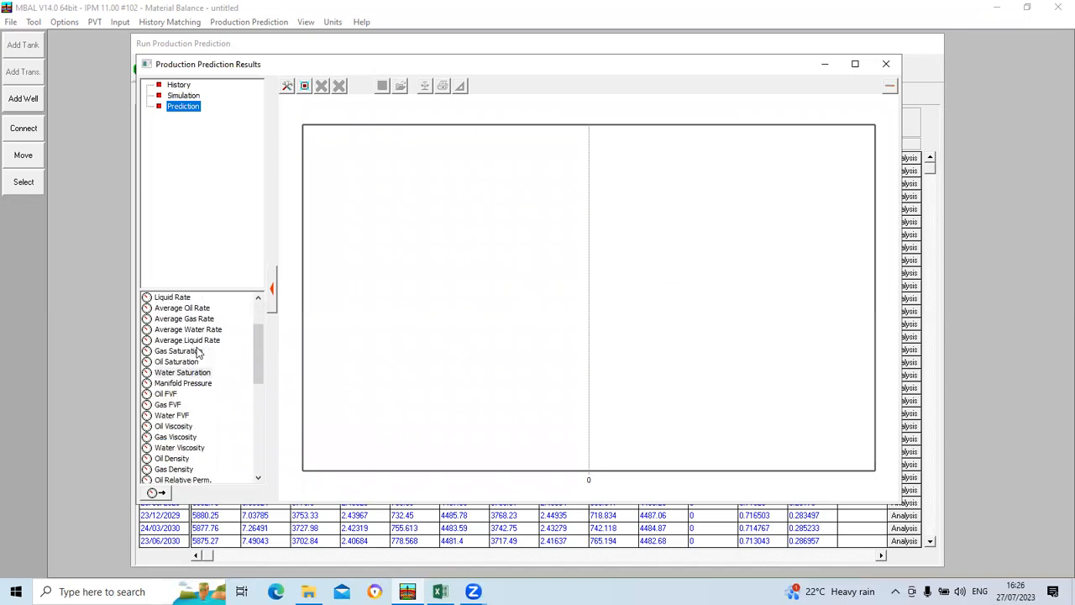
pyautogui.scroll(-1, 183, 361)
pyautogui.scroll(-1, 187, 391)
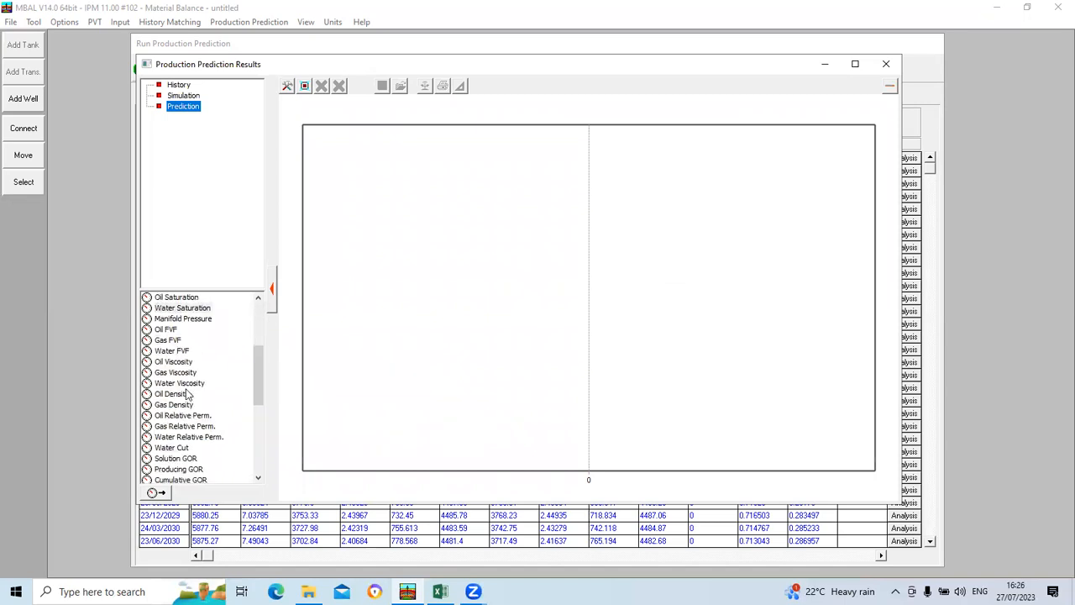
pyautogui.scroll(-1, 187, 395)
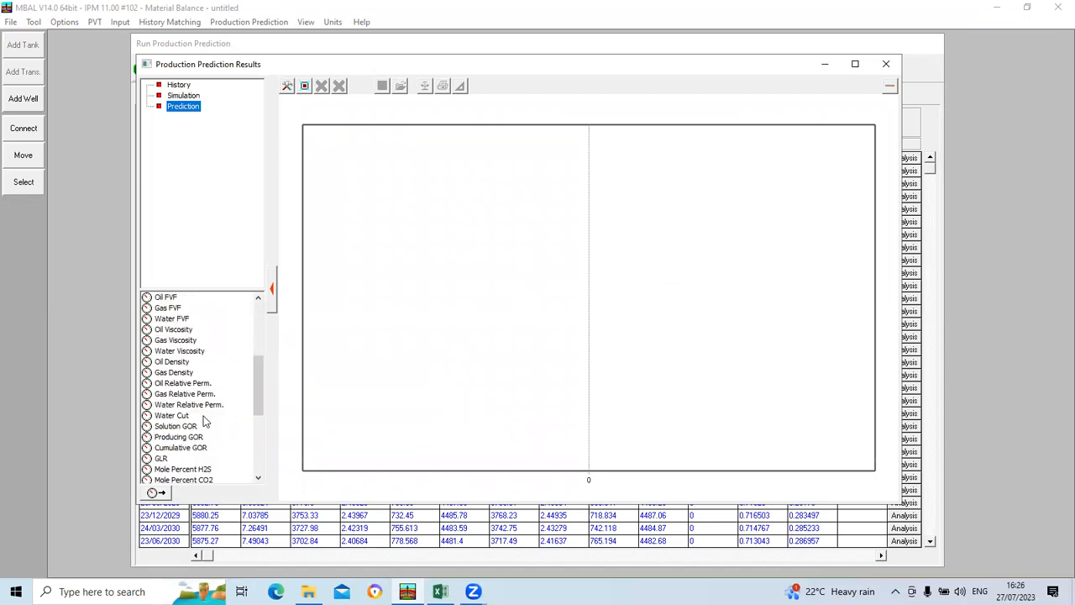
pyautogui.scroll(-2, 203, 425)
pyautogui.scroll(-4, 204, 425)
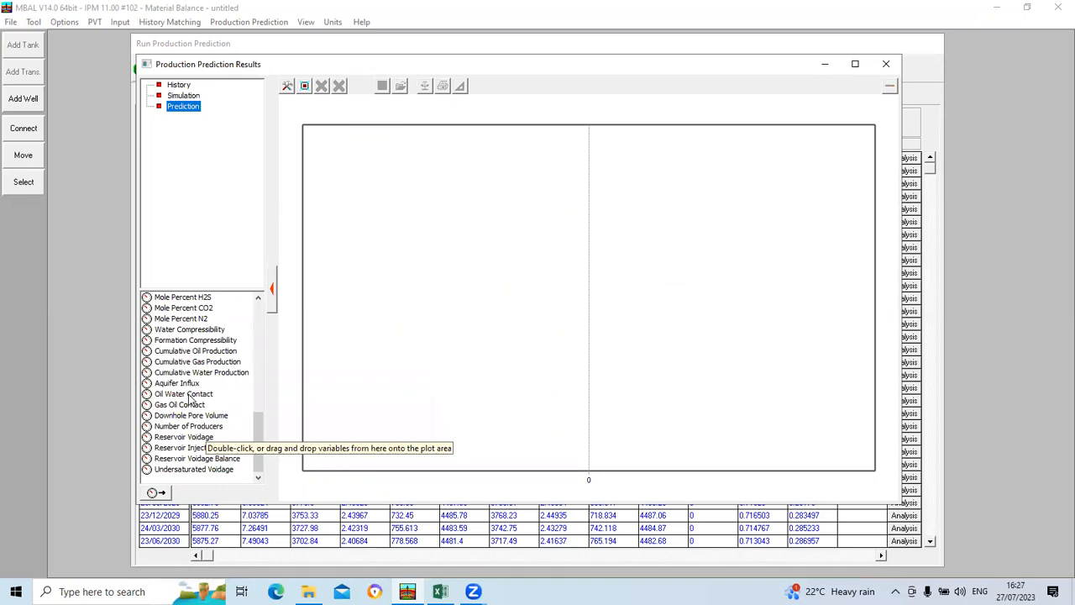
pyautogui.doubleClick(189, 397)
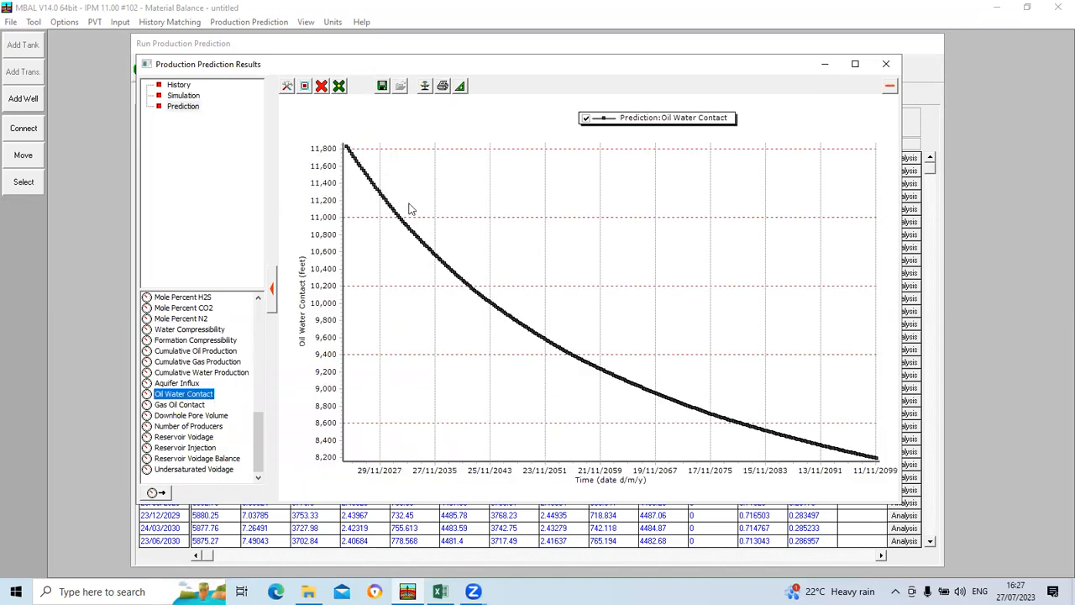
pyautogui.moveTo(347, 150)
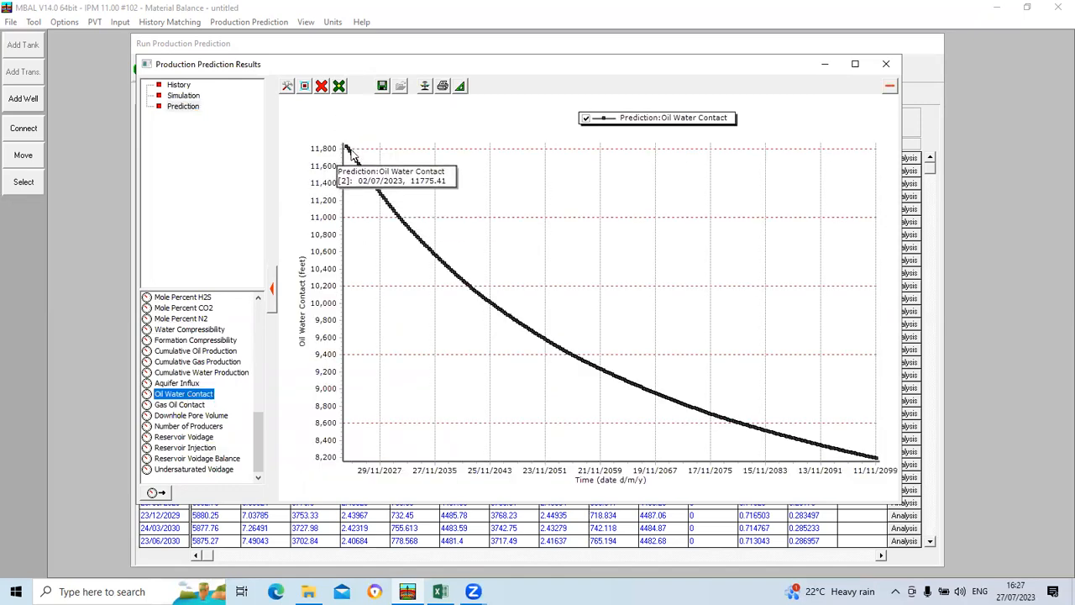
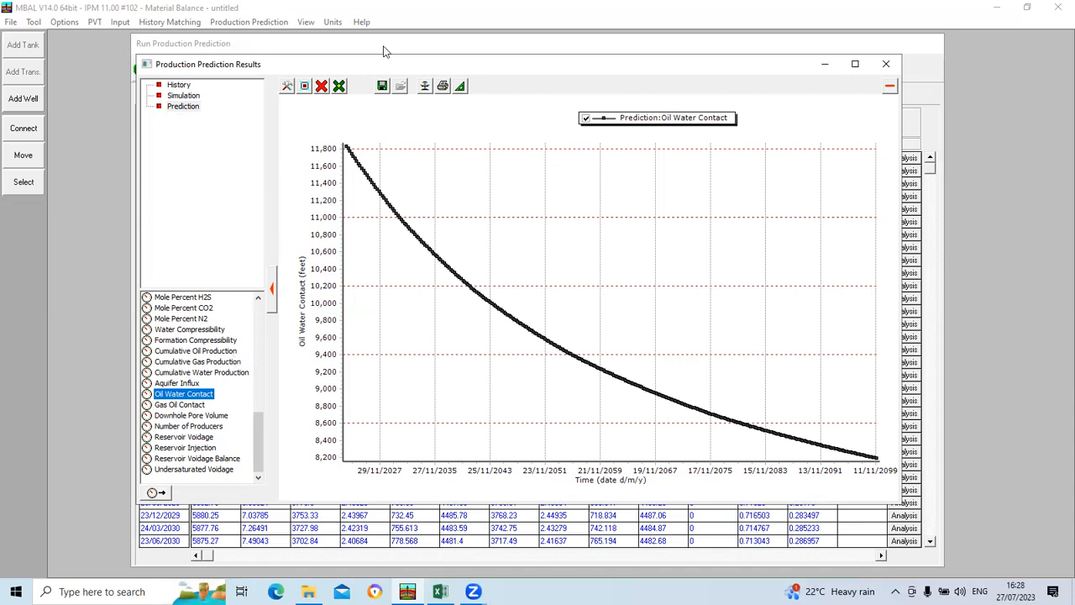
# Step: Close the oil water contact plot, accept the production prediction results, and review the system options
pyautogui.click(886, 64)
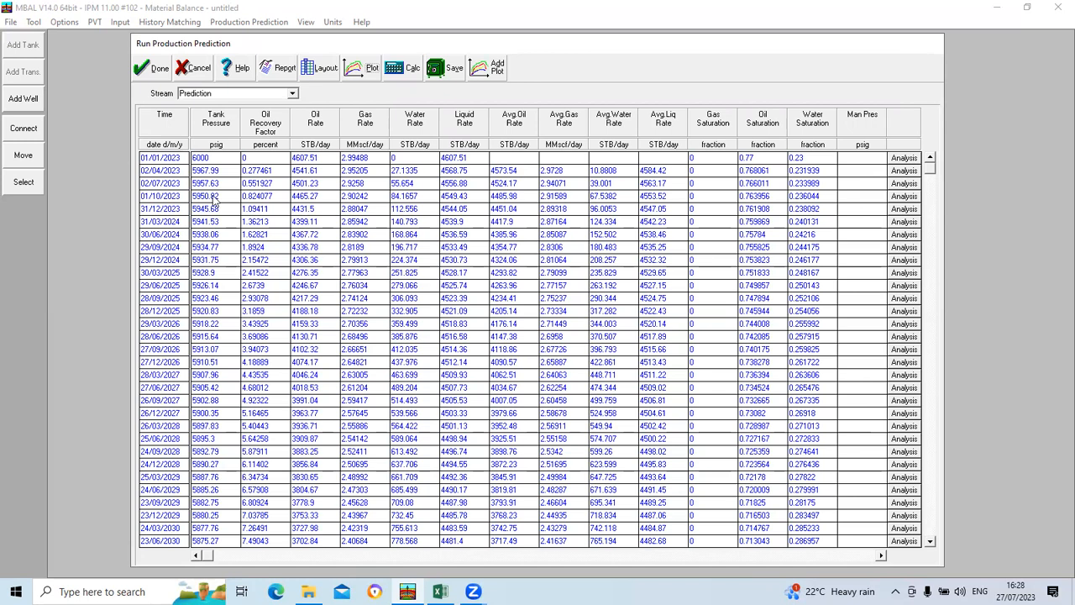
pyautogui.click(156, 71)
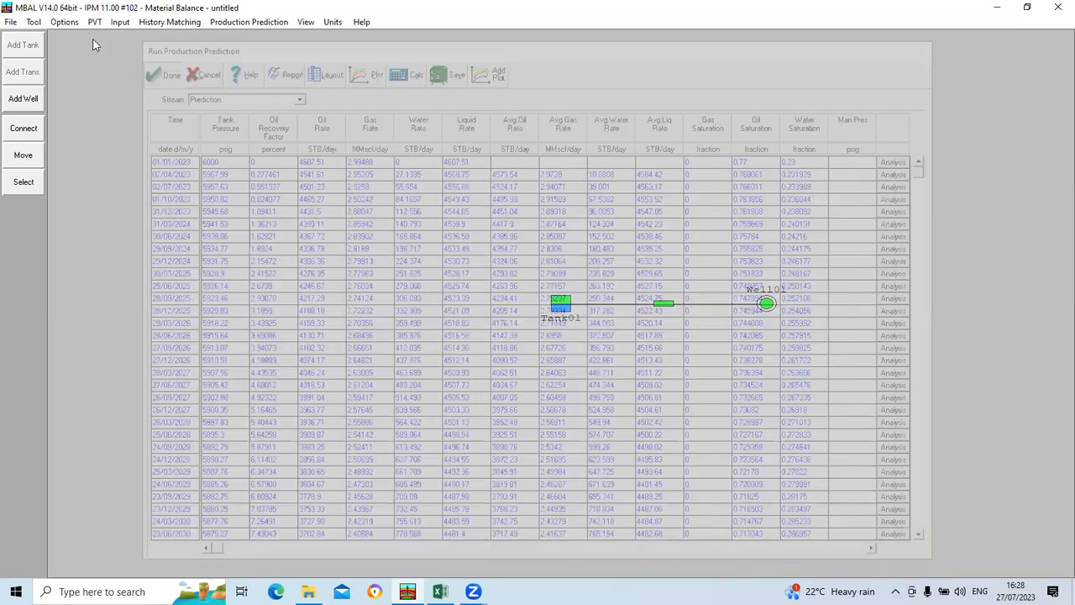
pyautogui.click(65, 22)
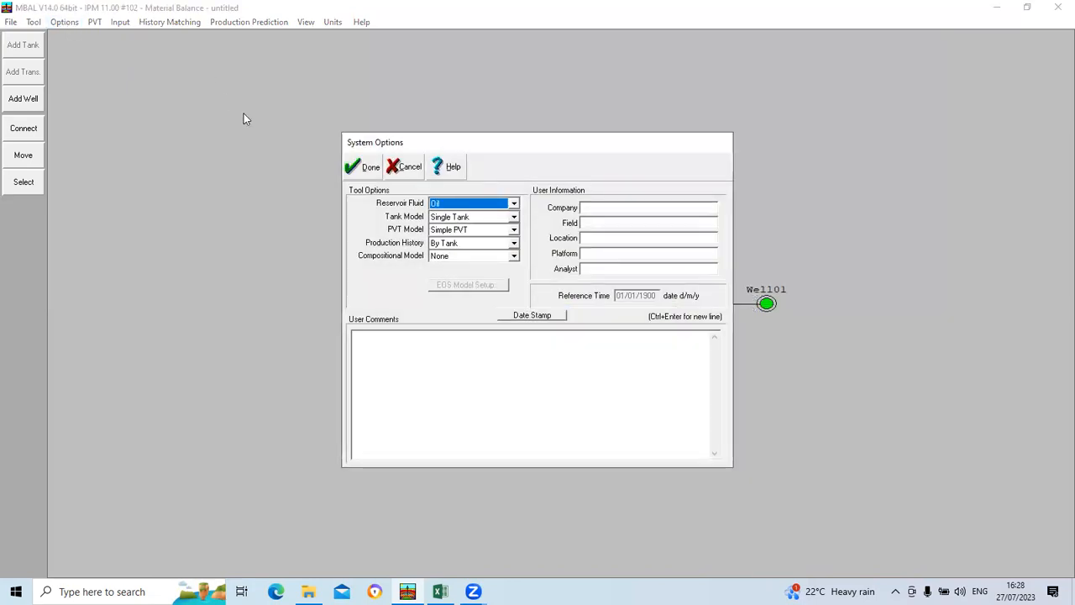
pyautogui.click(370, 167)
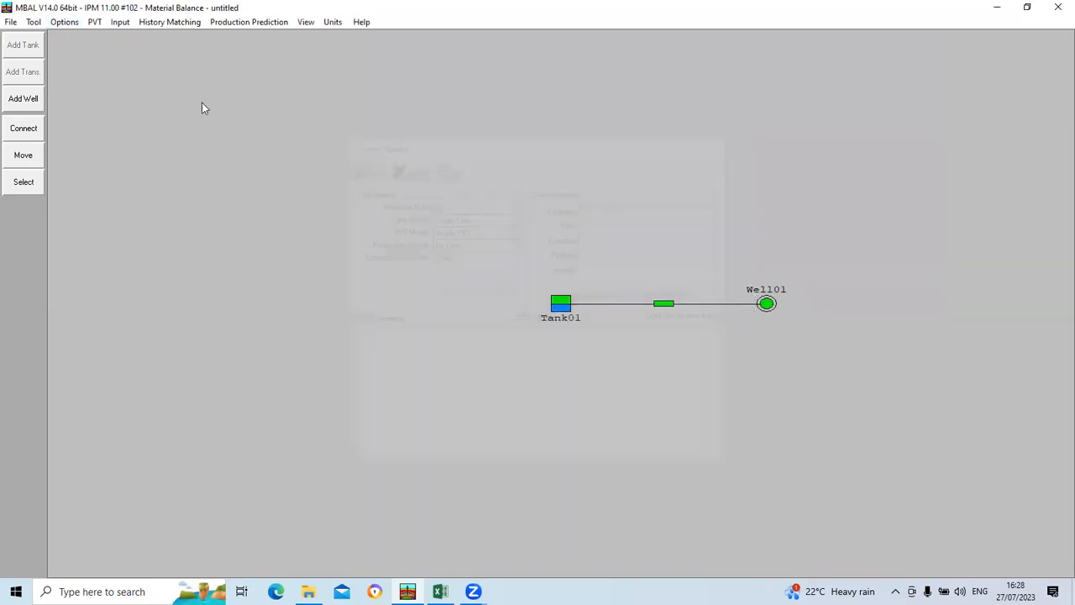
pyautogui.click(35, 21)
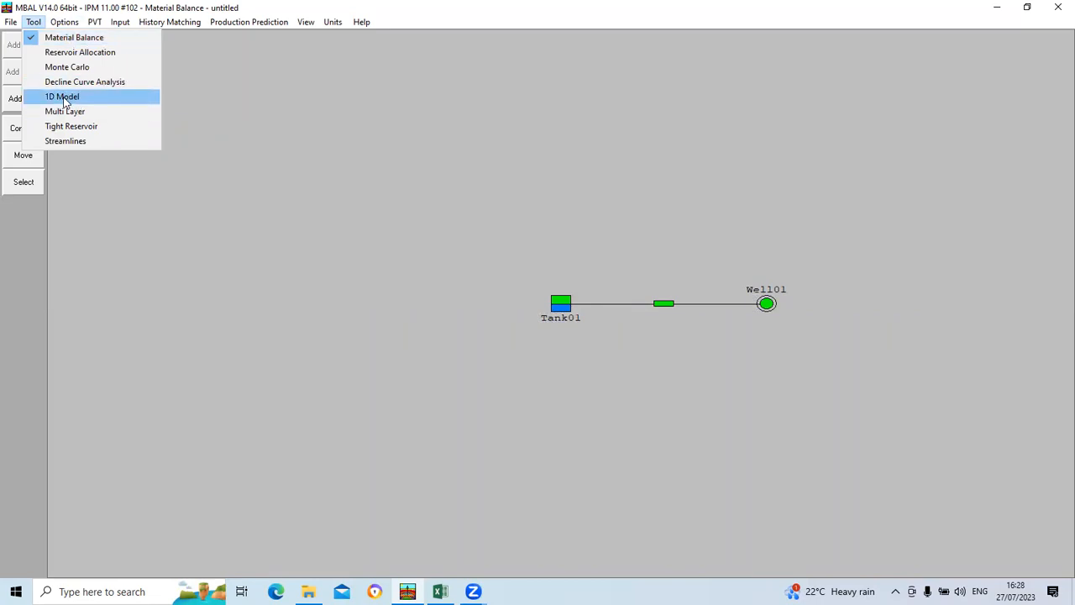
pyautogui.click(211, 116)
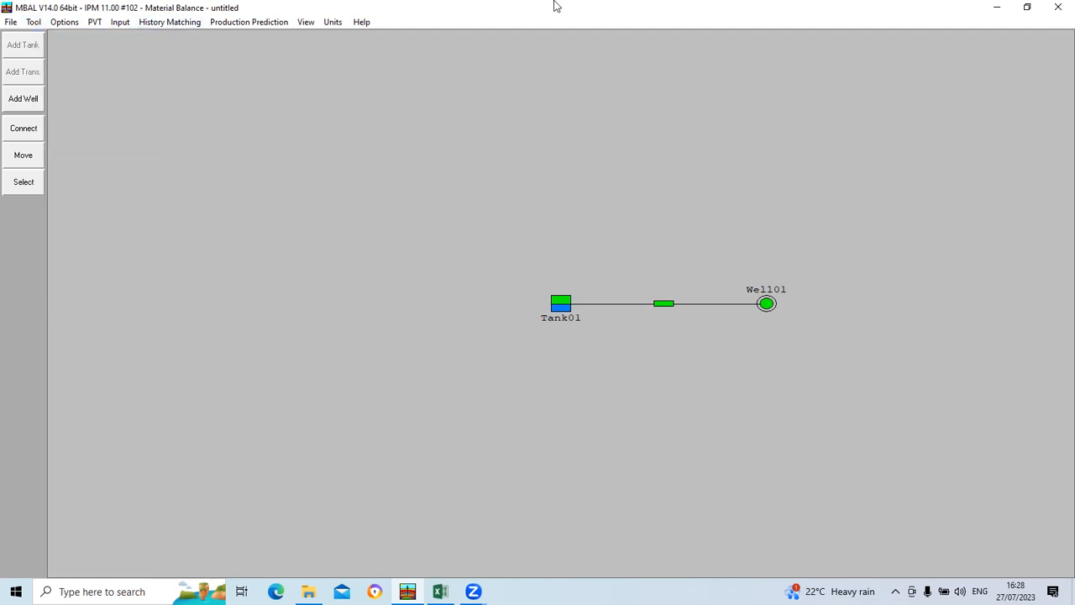
pyautogui.click(482, 169)
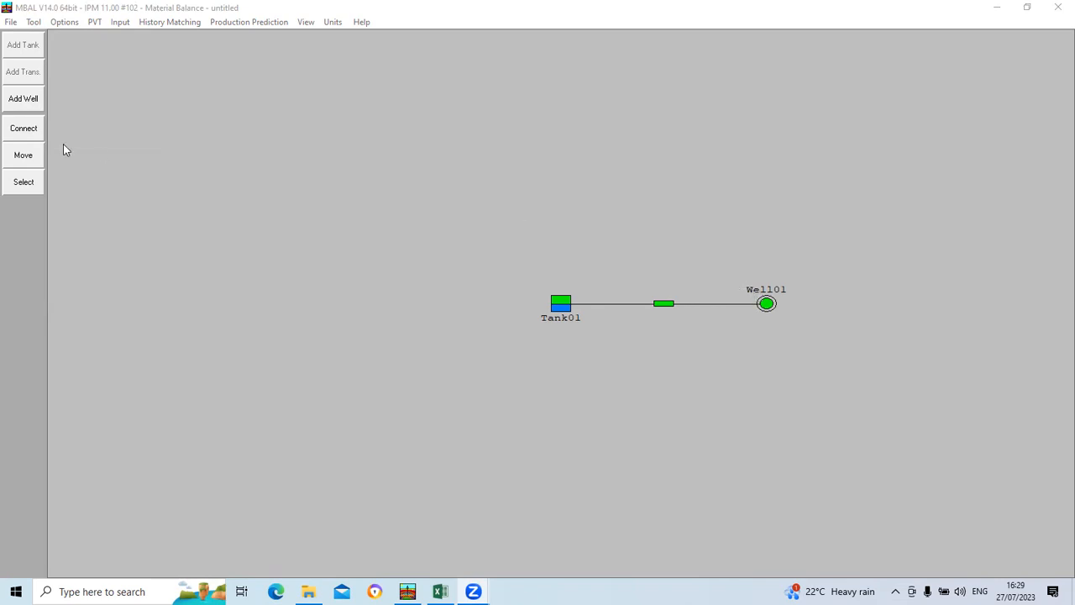
# Step: Add a second well above and to the left of Tank01 and accept its input data without defining a well type
pyautogui.click(26, 105)
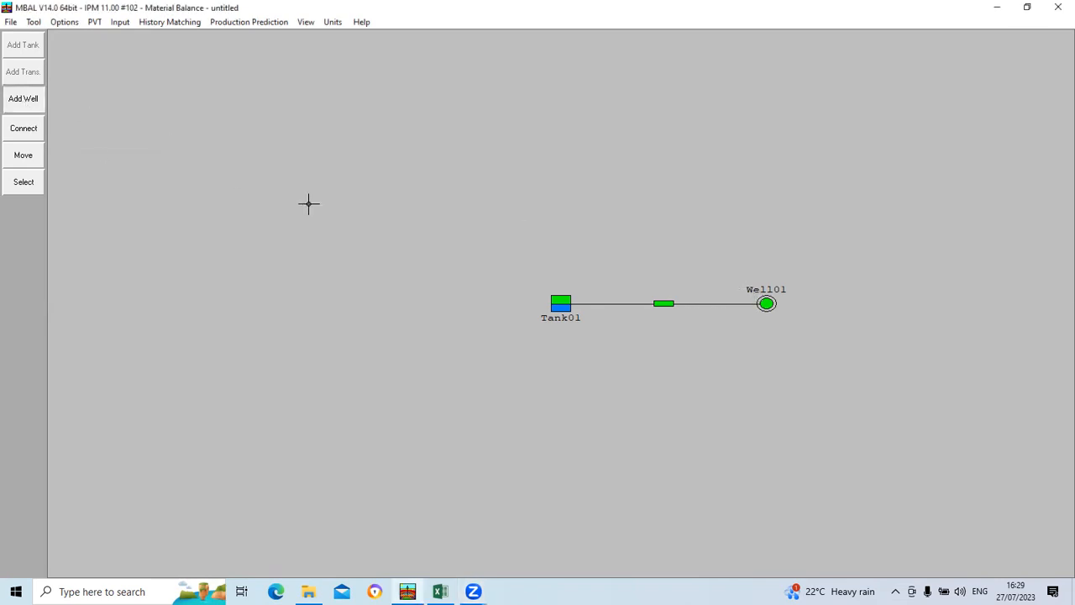
pyautogui.click(394, 249)
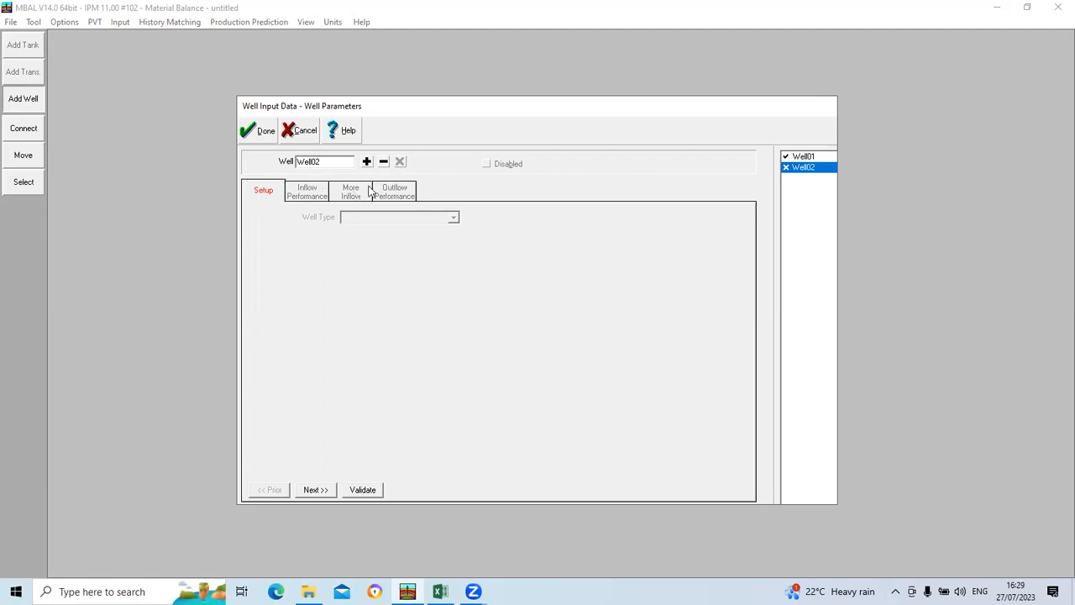
pyautogui.click(266, 132)
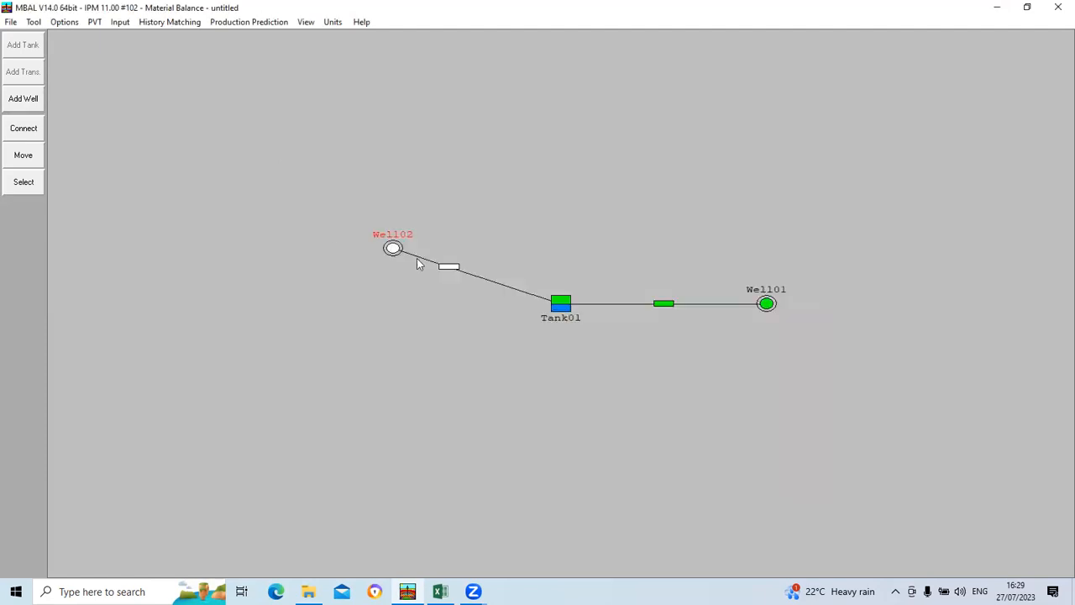